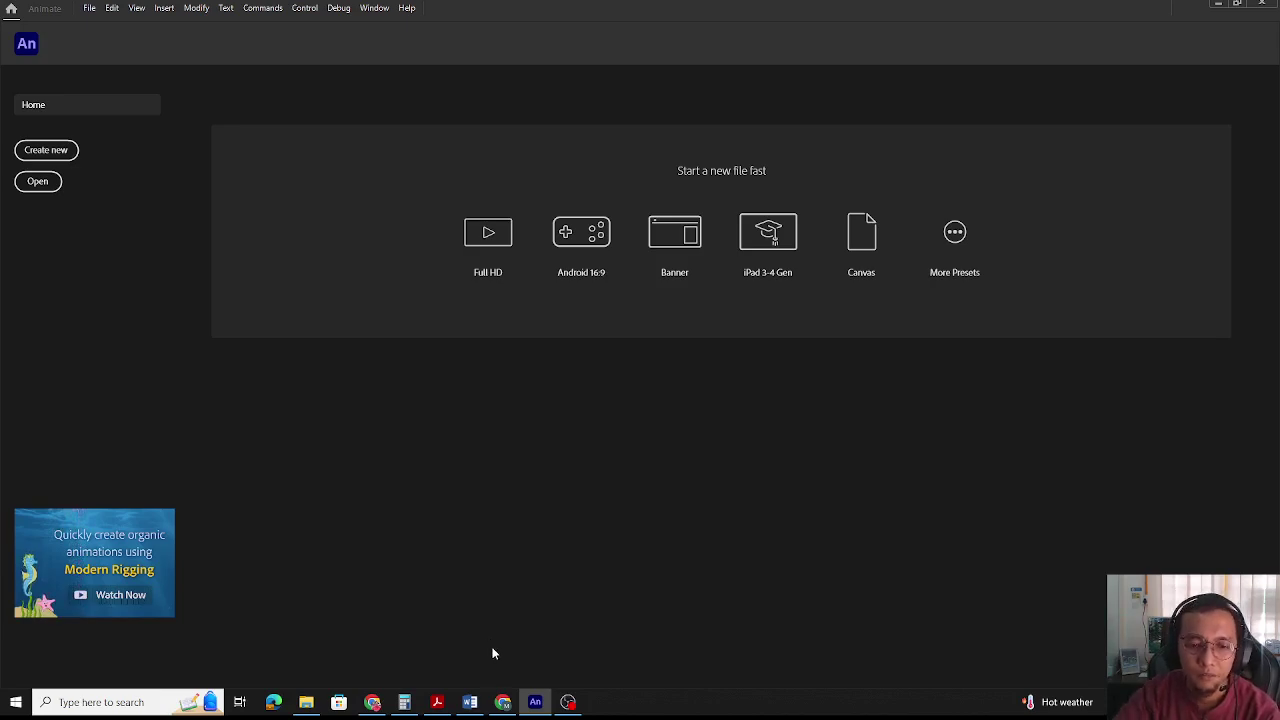
# Switch to the Word document soalan sample.docx and read the task introduction and the Screen Setting requirement.
pyautogui.click(472, 702)
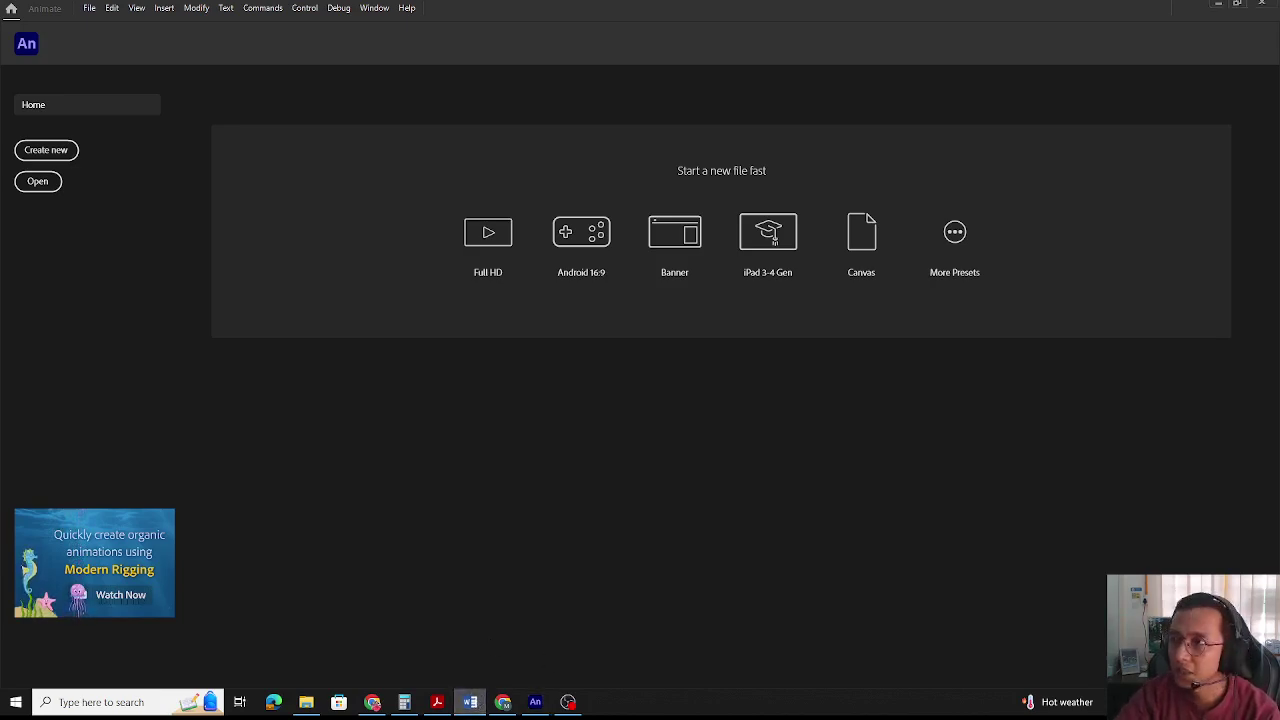
pyautogui.scroll(3, 700, 500)
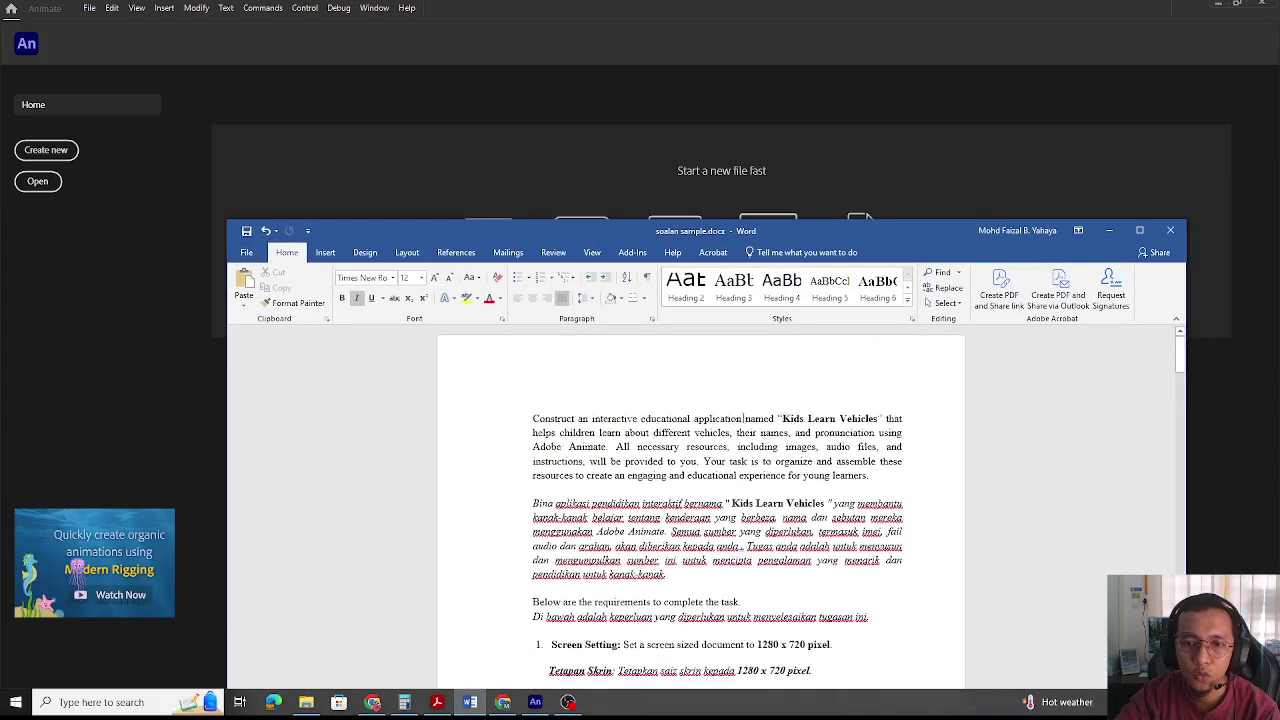
pyautogui.moveTo(832, 231); pyautogui.dragTo(819, 82)
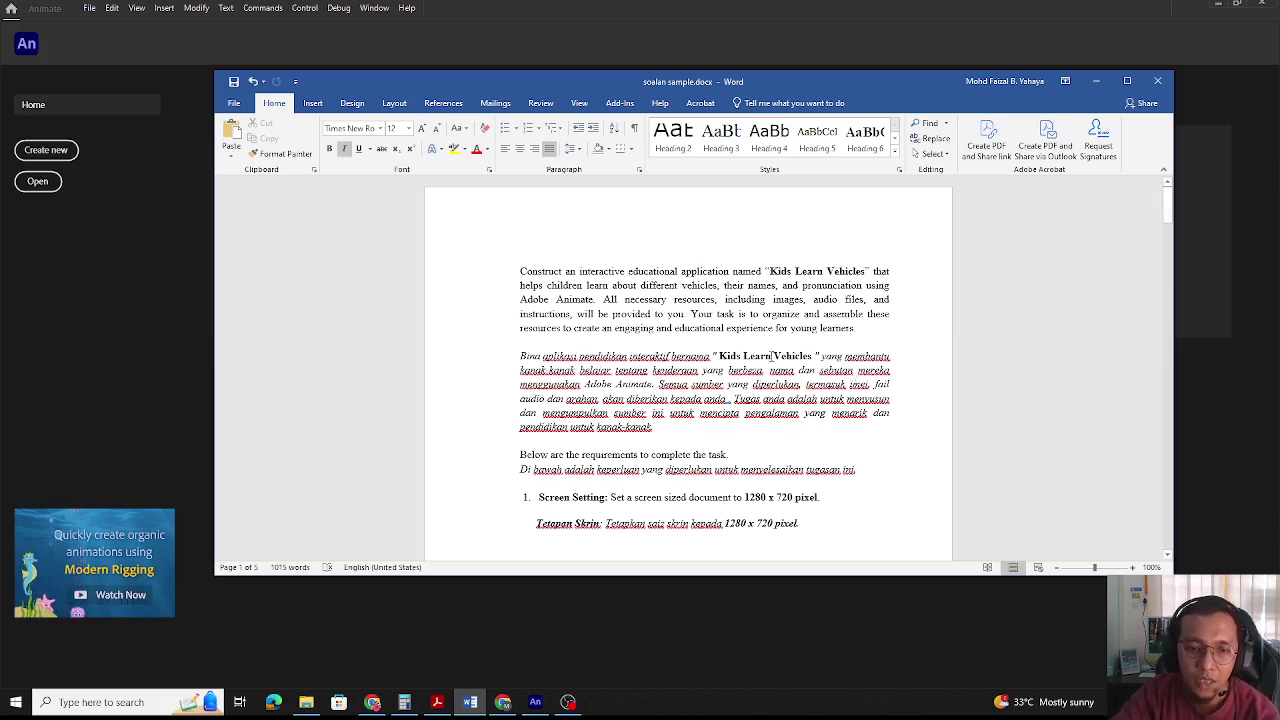
pyautogui.scroll(-1, 786, 322)
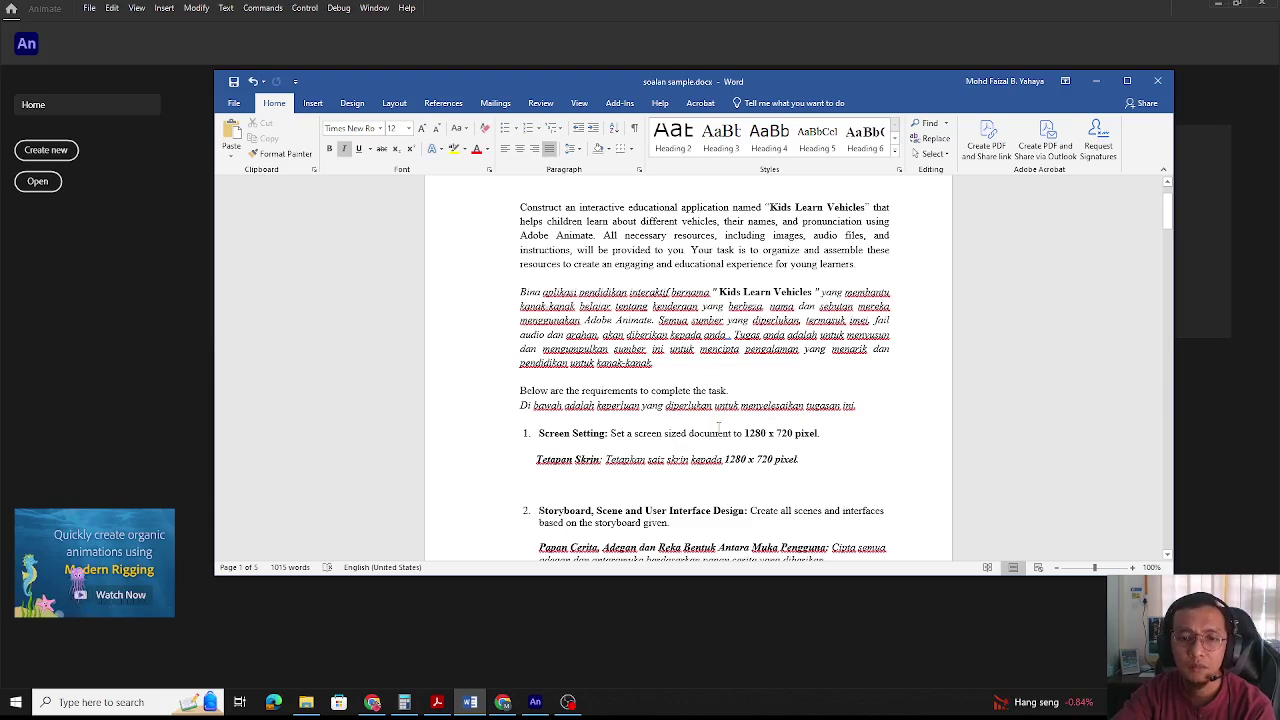
pyautogui.scroll(-1, 724, 427)
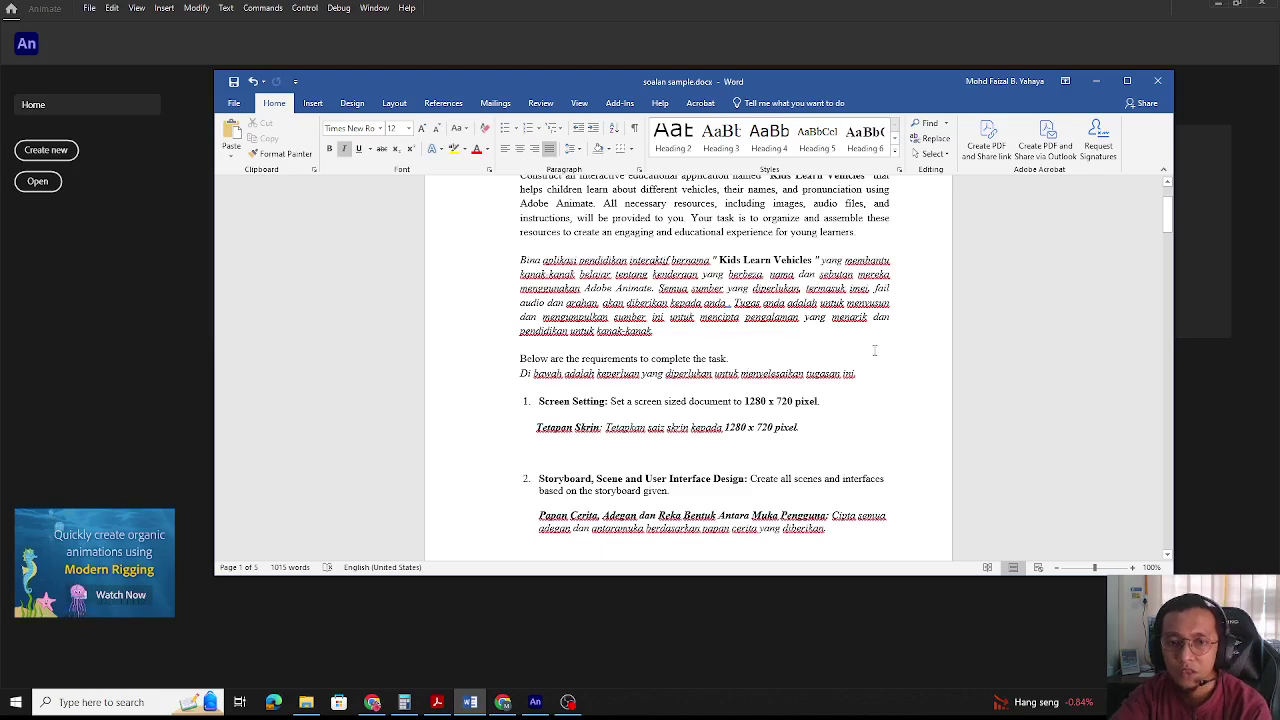
pyautogui.click(119, 459)
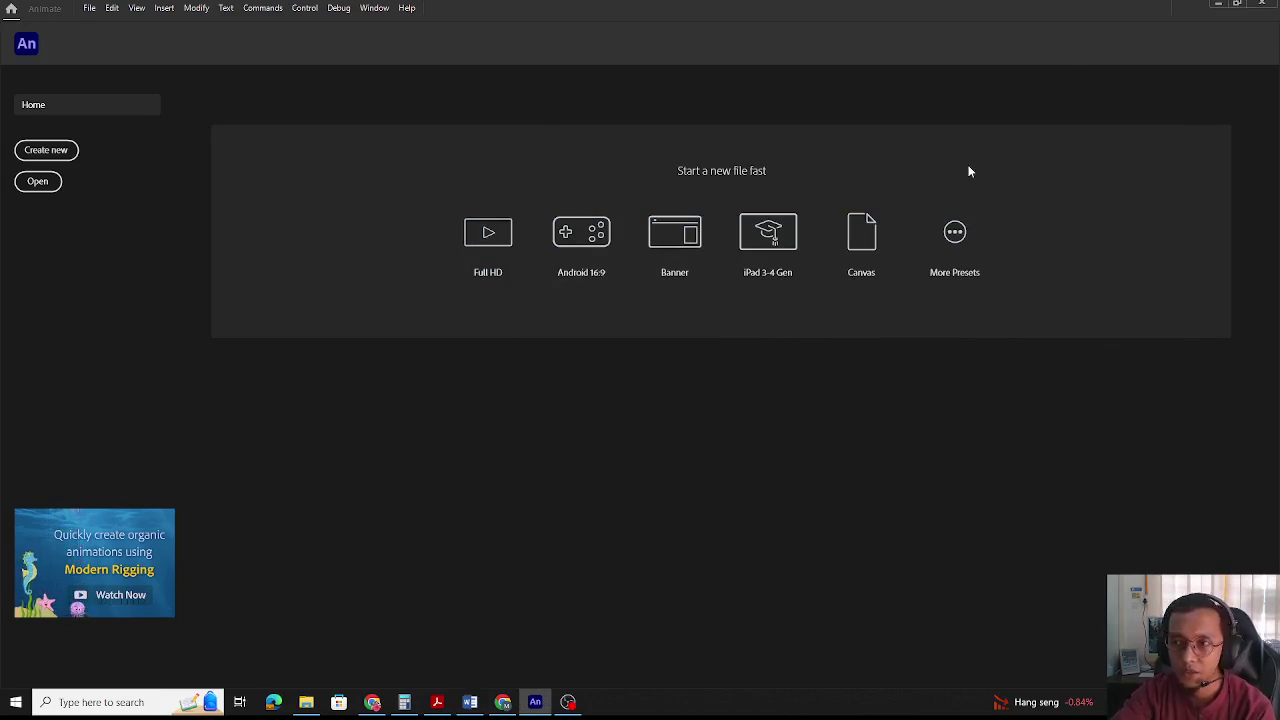
pyautogui.click(445, 258)
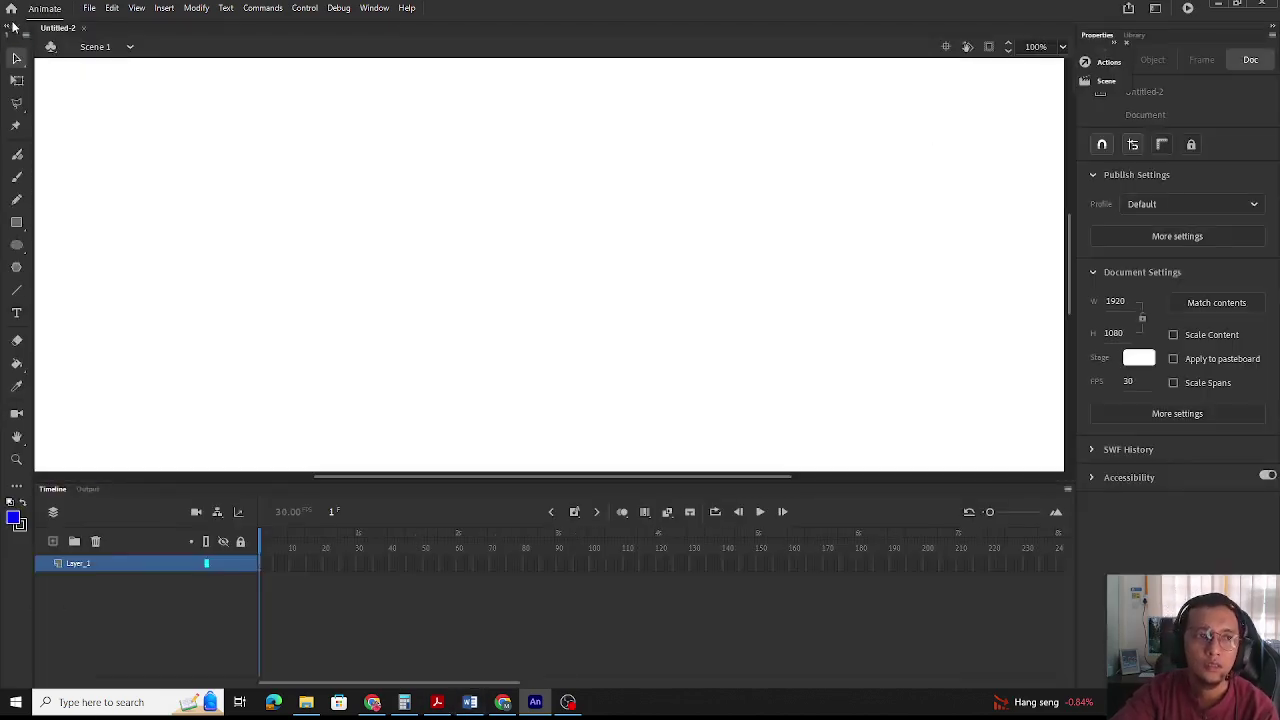
pyautogui.click(84, 28)
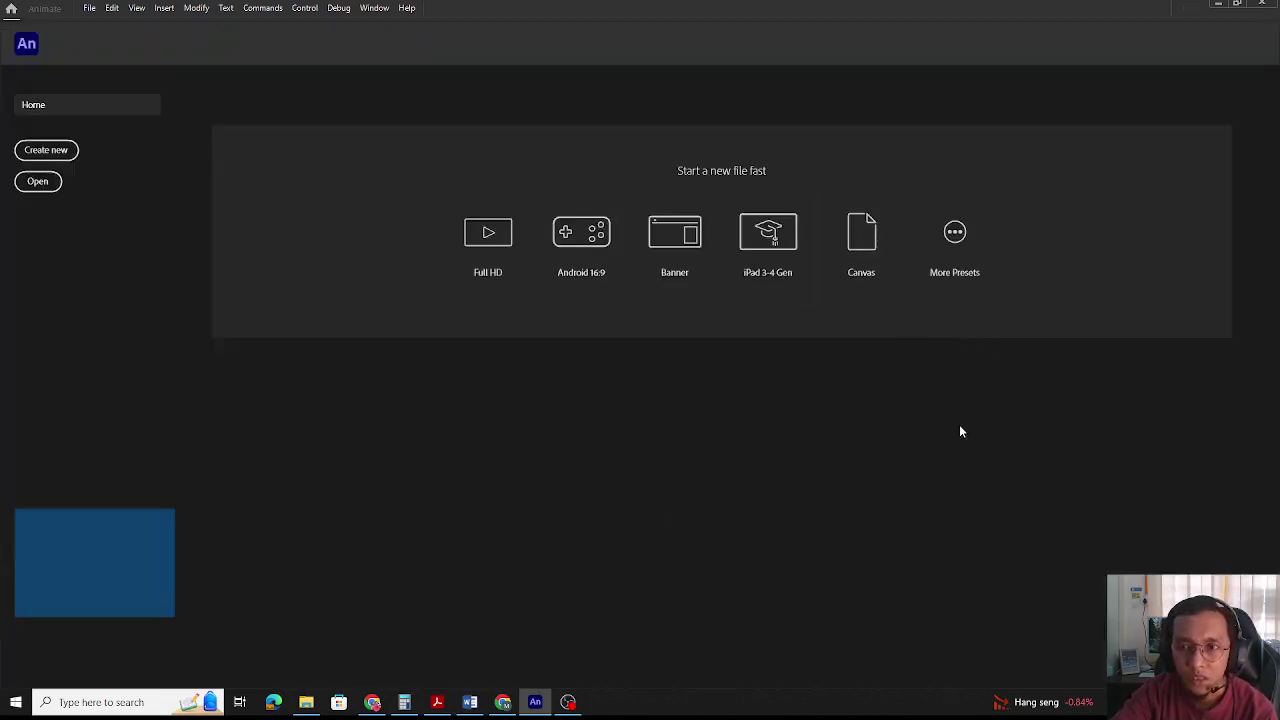
# Create a new Character Animation document from the HD 1280 x 720 preset with ActionScript 3.0 as the platform type.
pyautogui.click(954, 248)
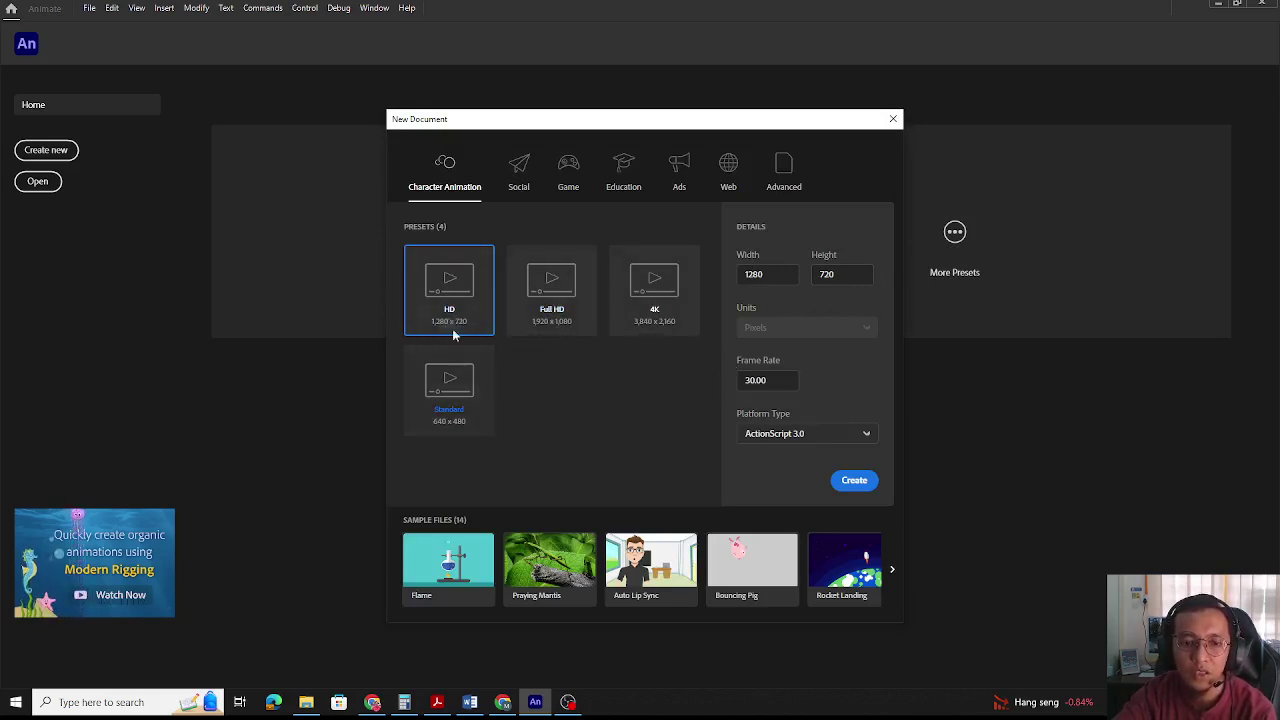
pyautogui.click(471, 702)
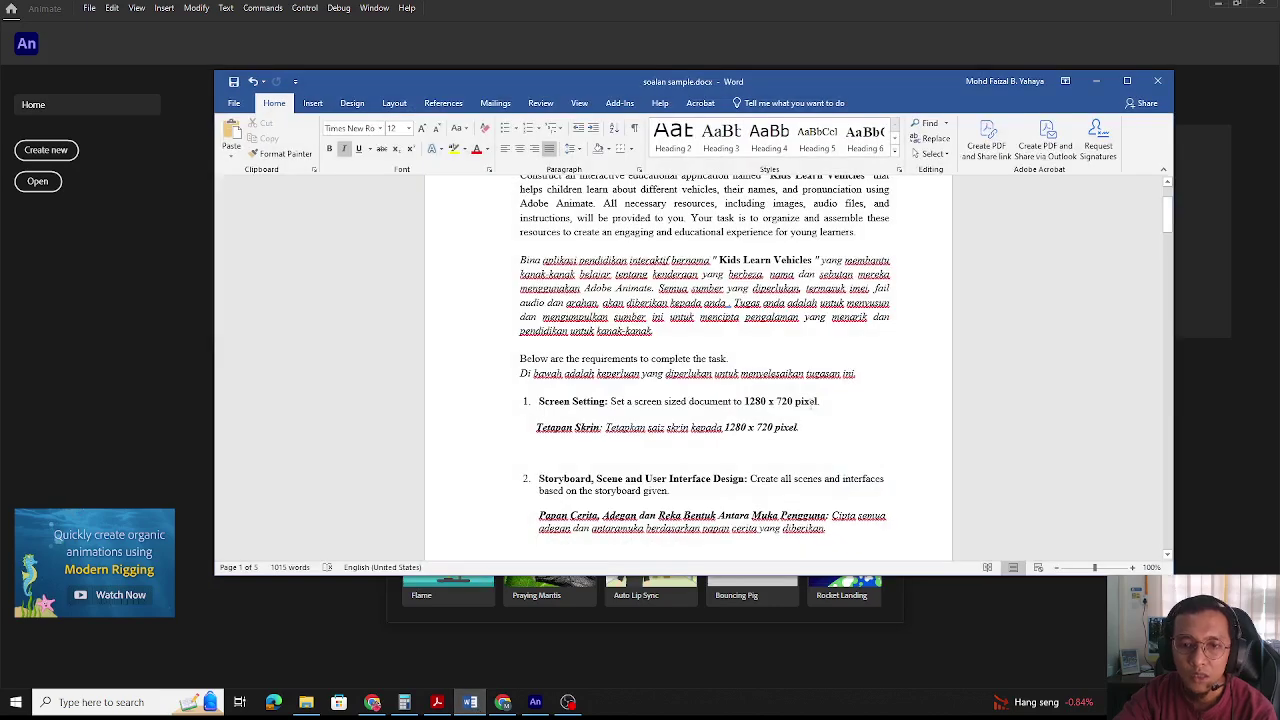
pyautogui.click(1096, 81)
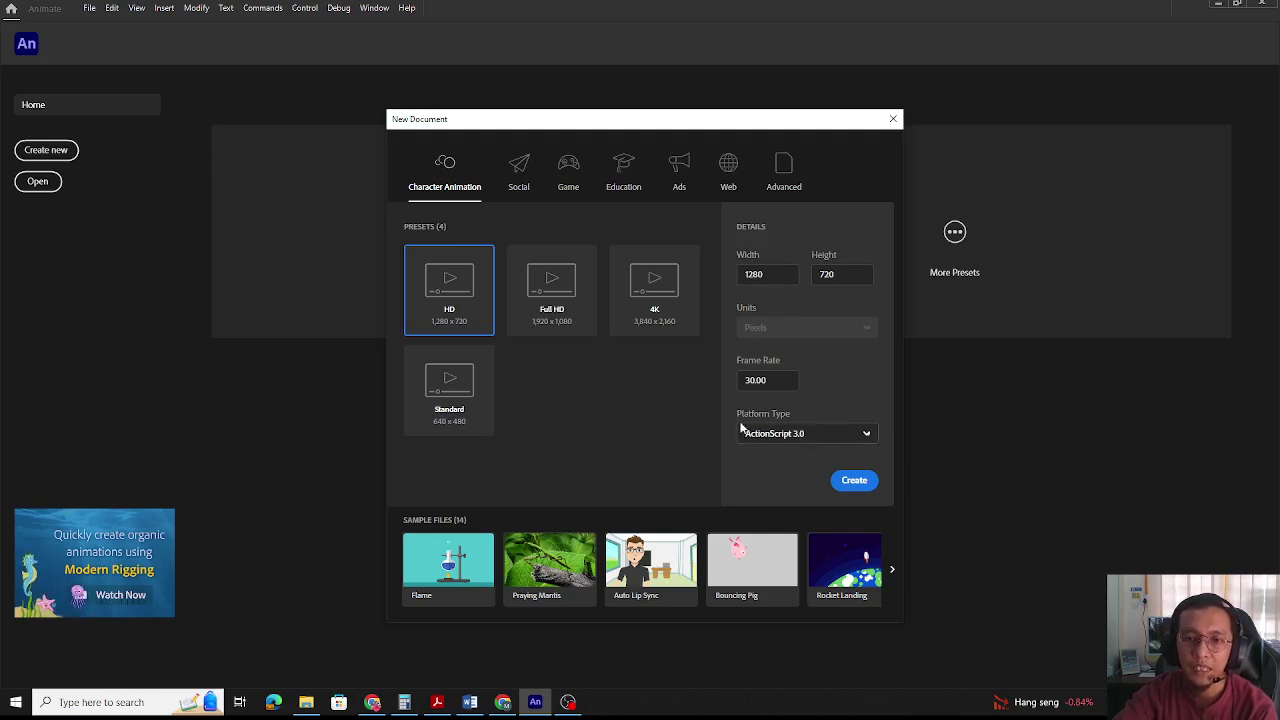
pyautogui.click(838, 443)
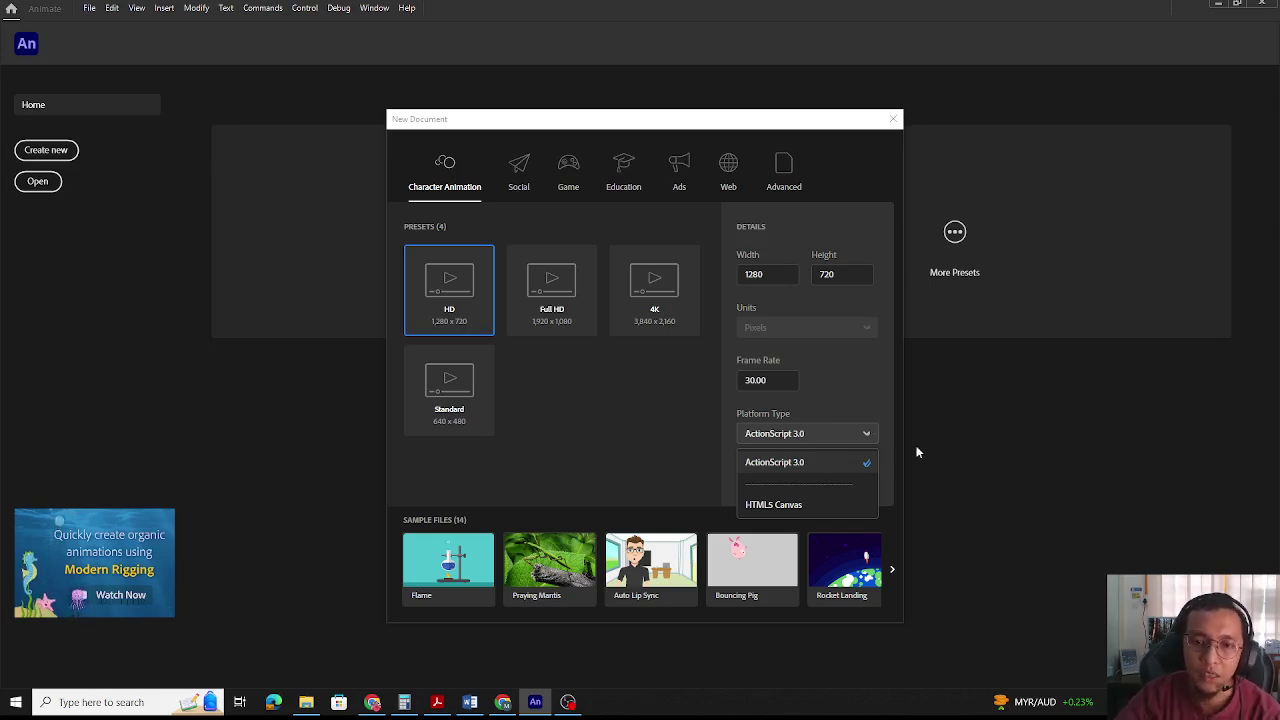
pyautogui.click(836, 372)
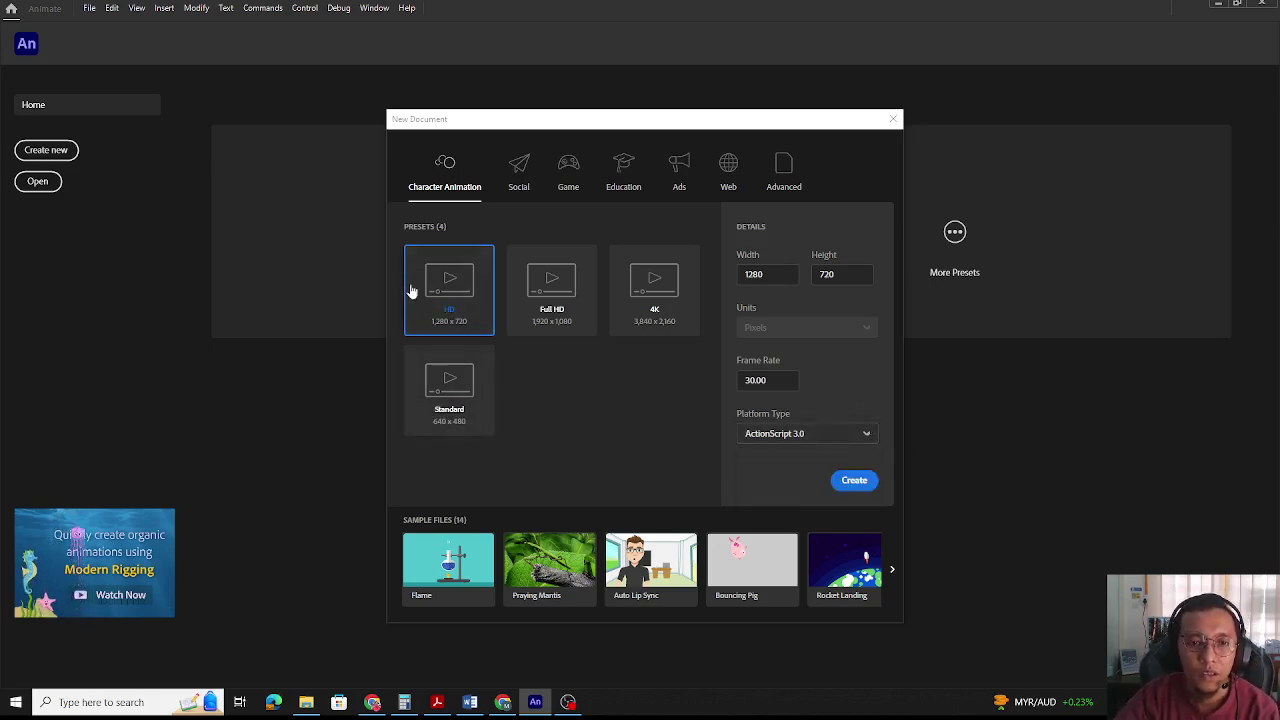
pyautogui.click(852, 482)
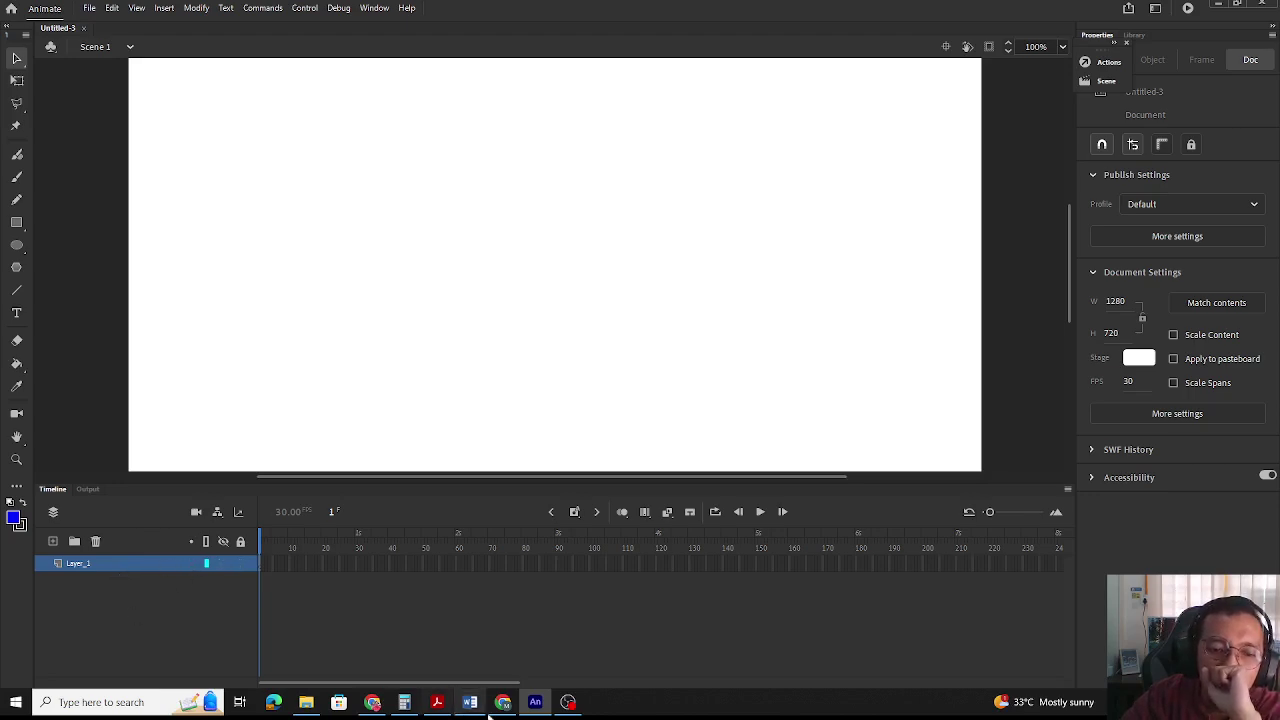
# Switch to the Word task sheet and skim the storyboard requirement, the scene descriptions and the numbered requirements after them.
pyautogui.click(478, 708)
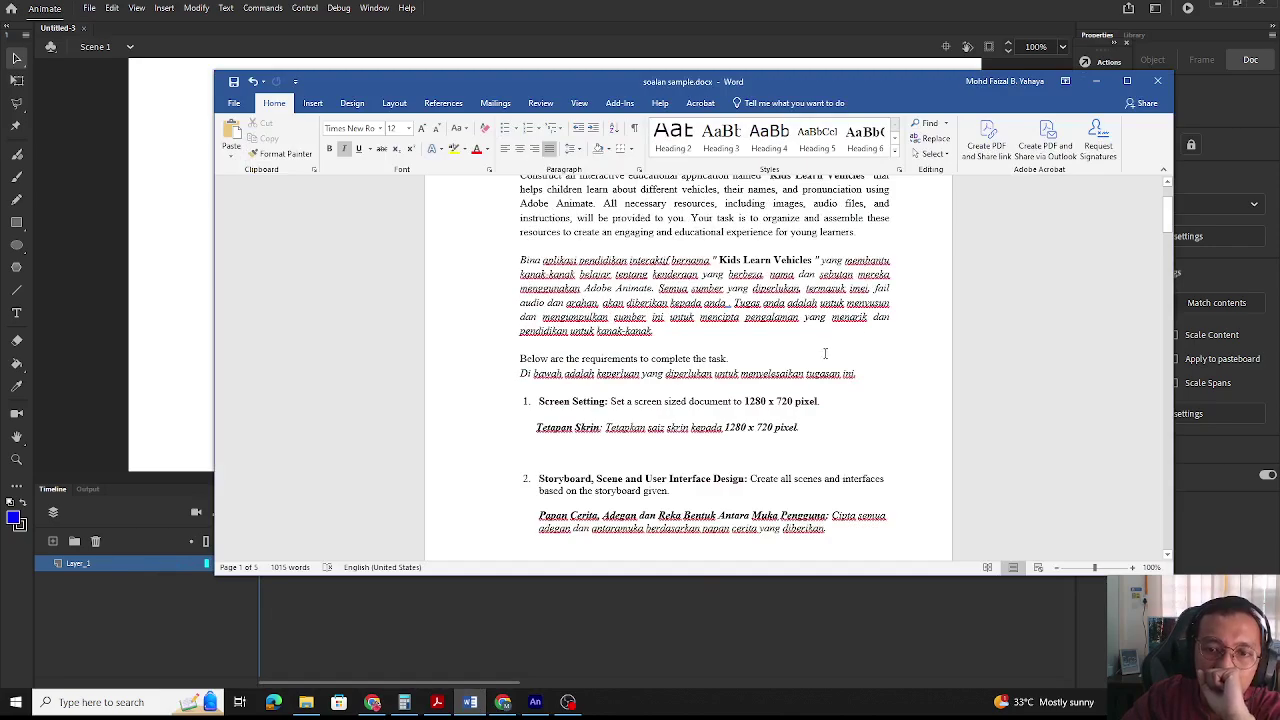
pyautogui.scroll(-1, 815, 345)
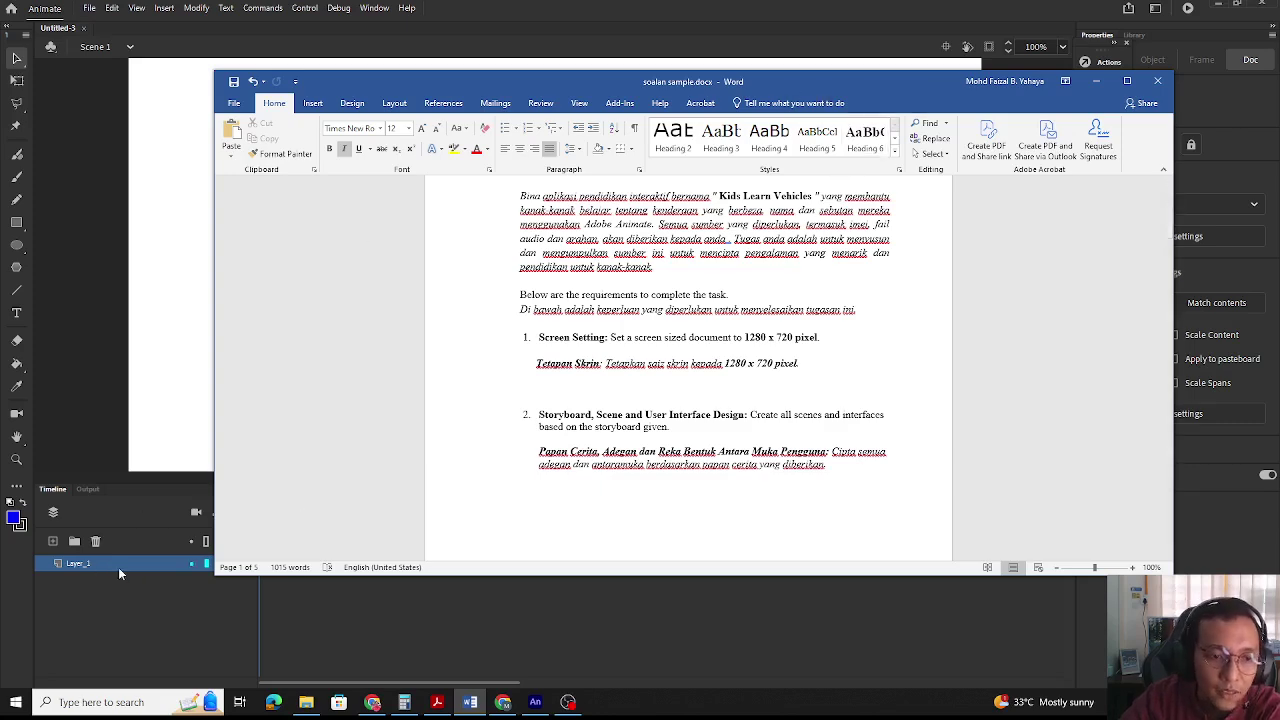
pyautogui.moveTo(706, 85); pyautogui.dragTo(763, 33)
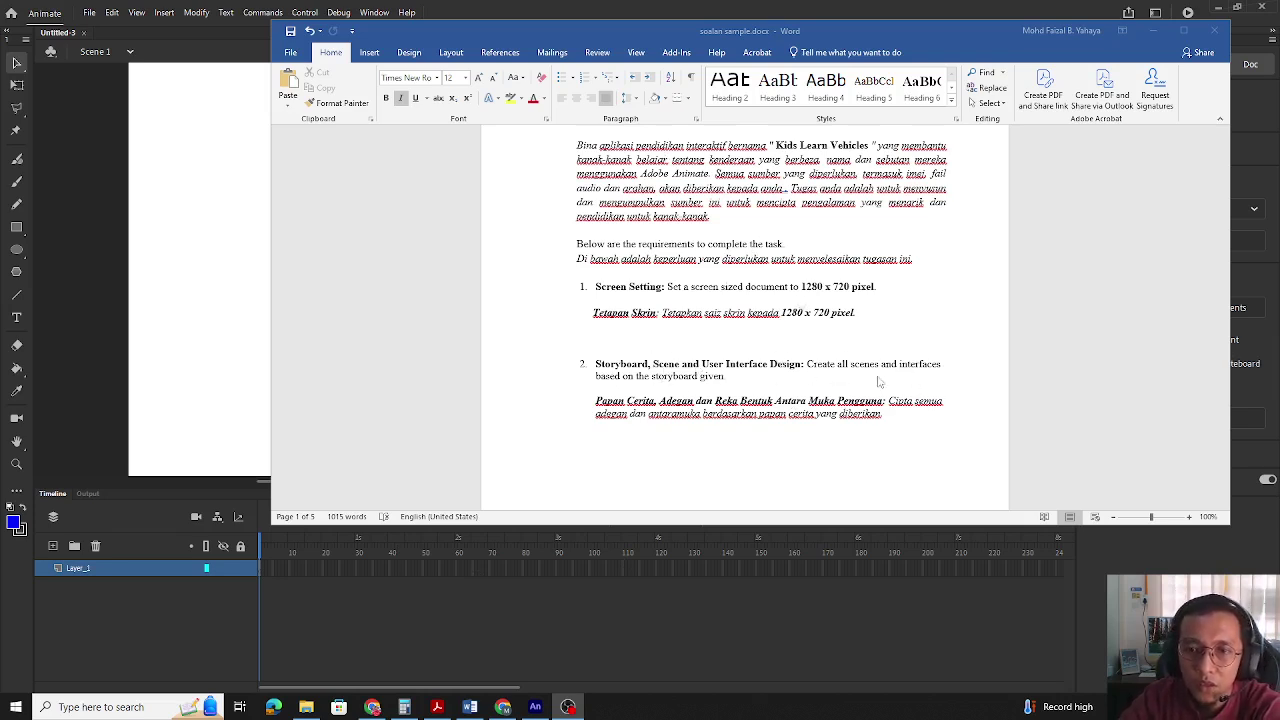
pyautogui.scroll(-3, 776, 388)
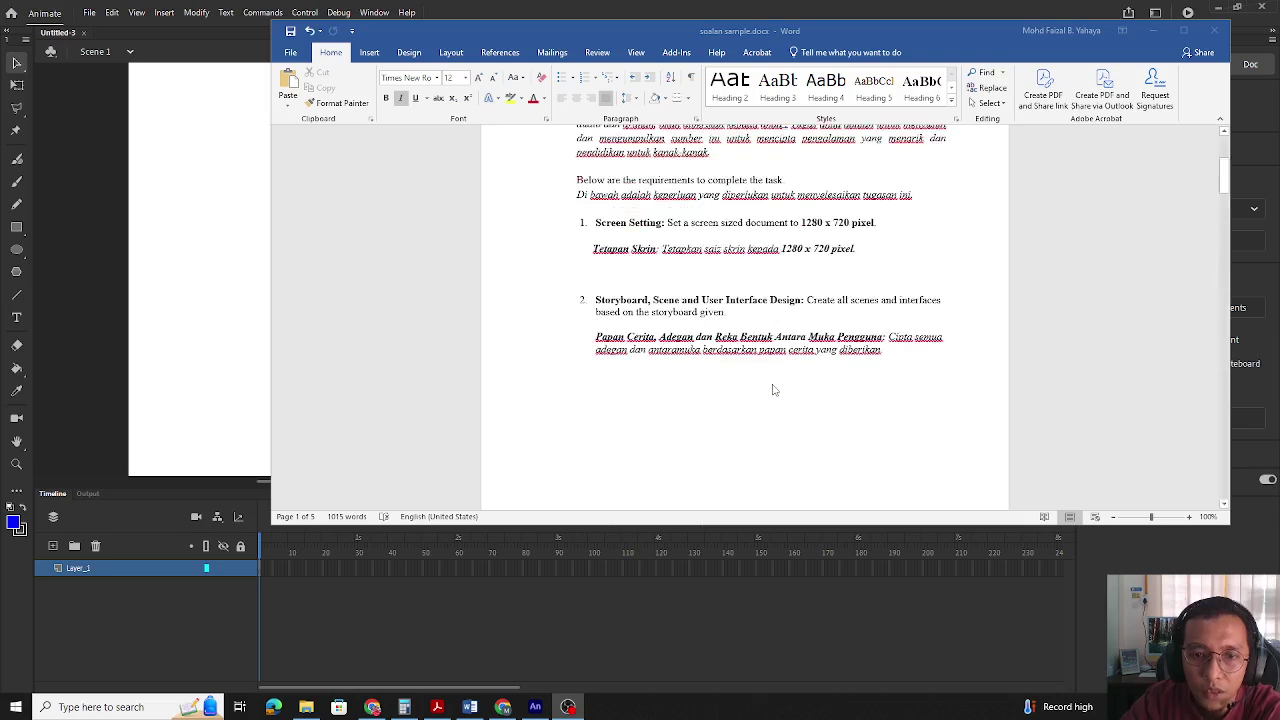
pyautogui.scroll(-10, 786, 378)
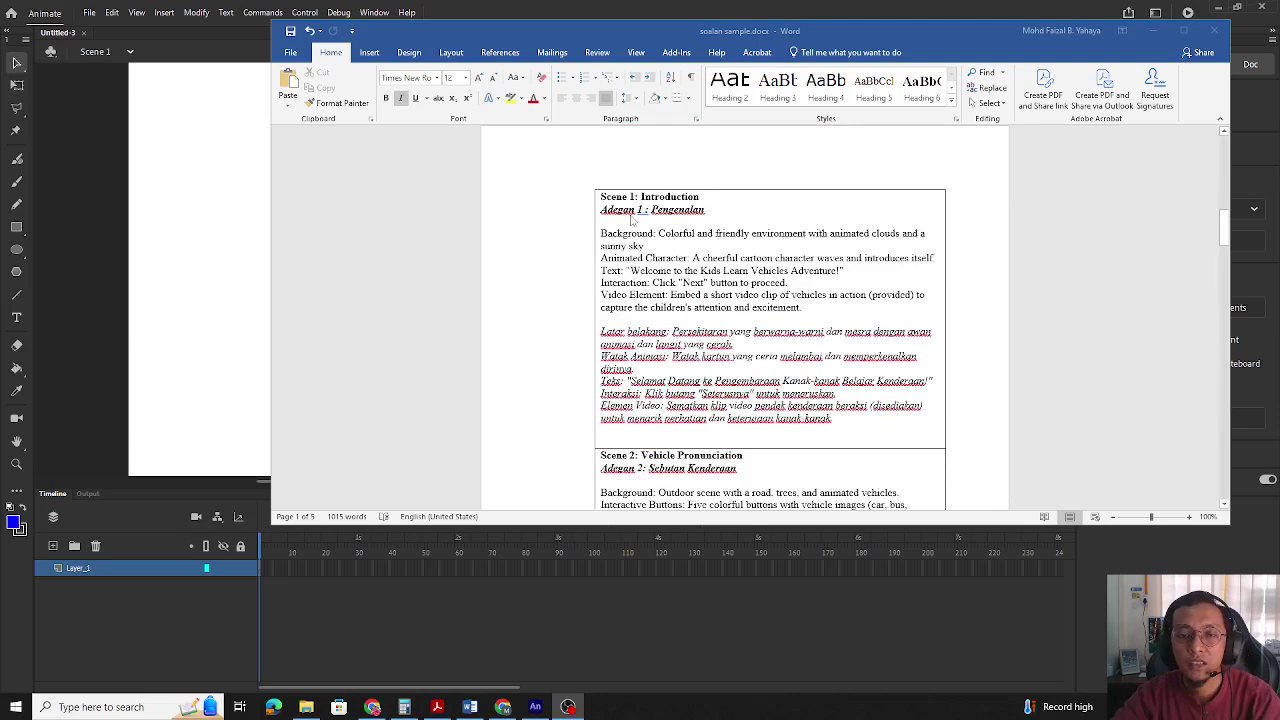
pyautogui.scroll(-8, 680, 381)
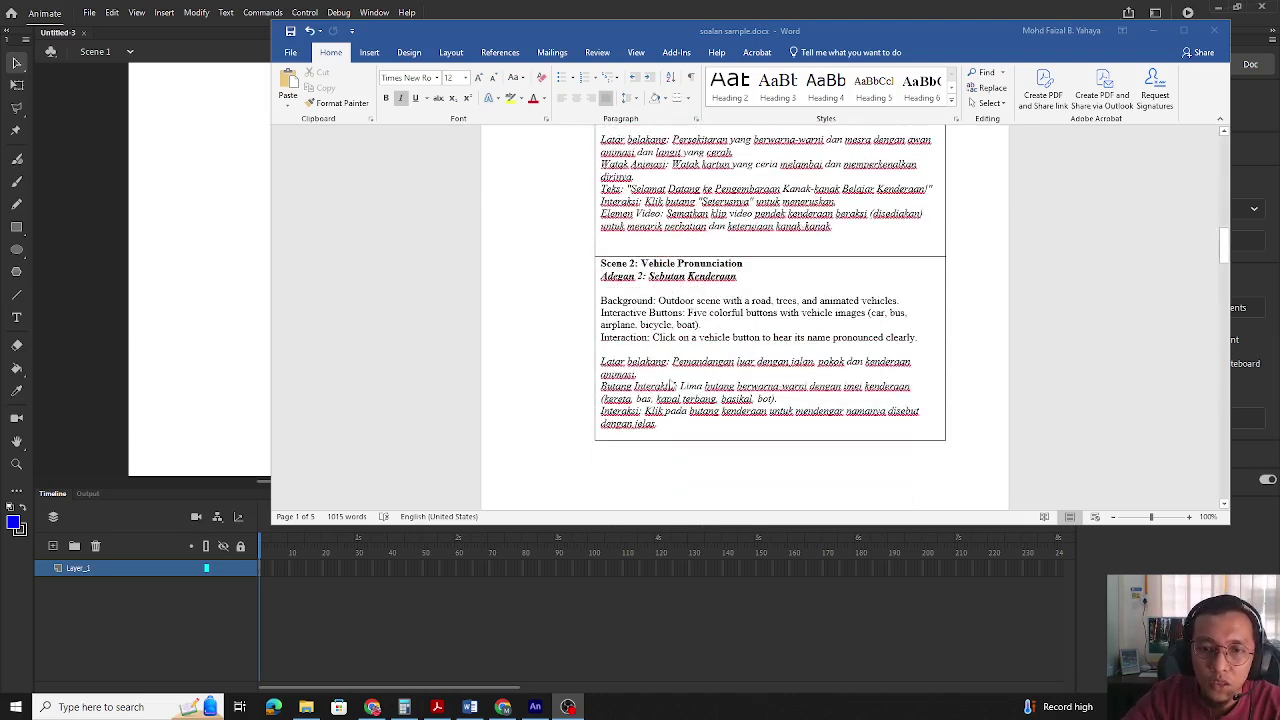
pyautogui.scroll(-12, 680, 381)
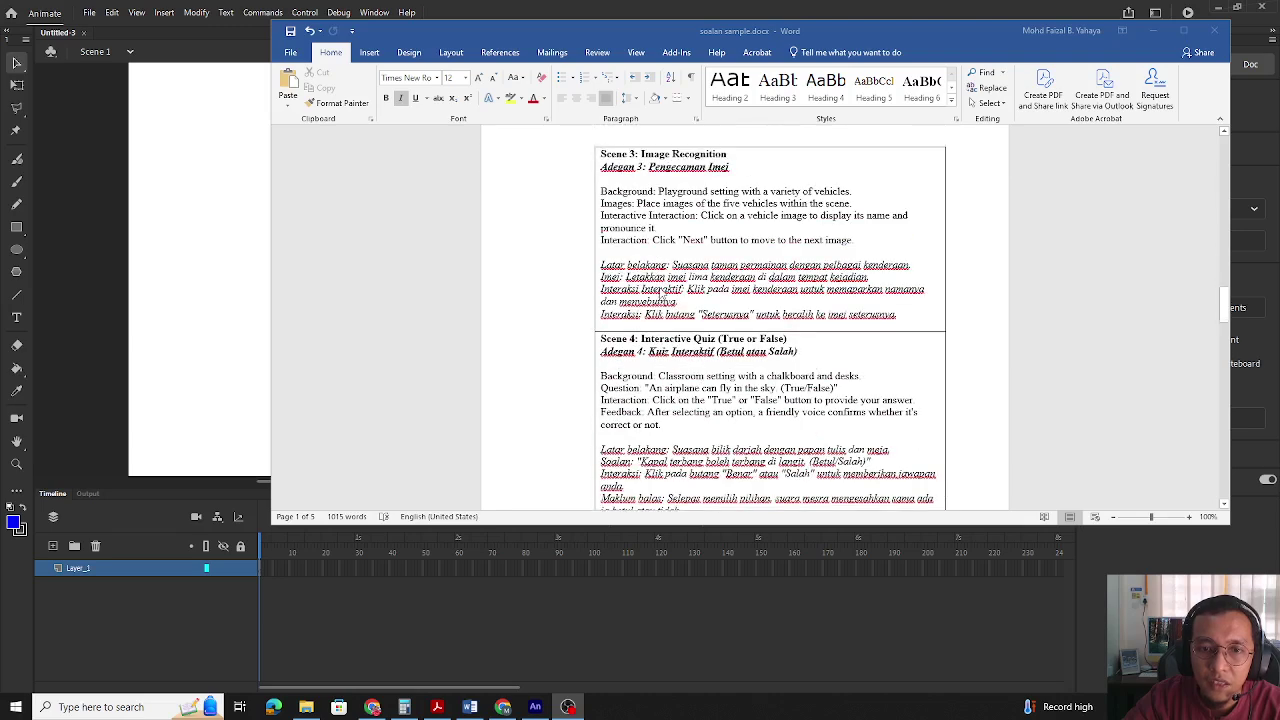
pyautogui.scroll(-6, 663, 297)
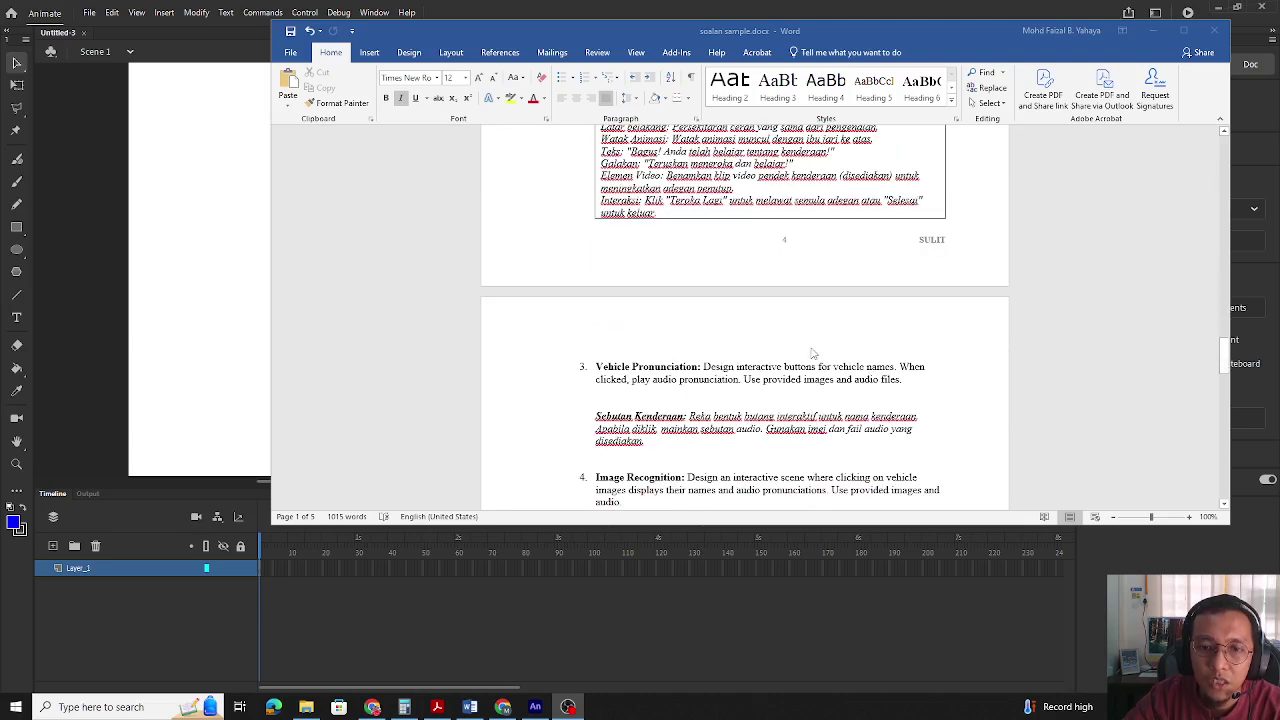
pyautogui.scroll(-2, 813, 360)
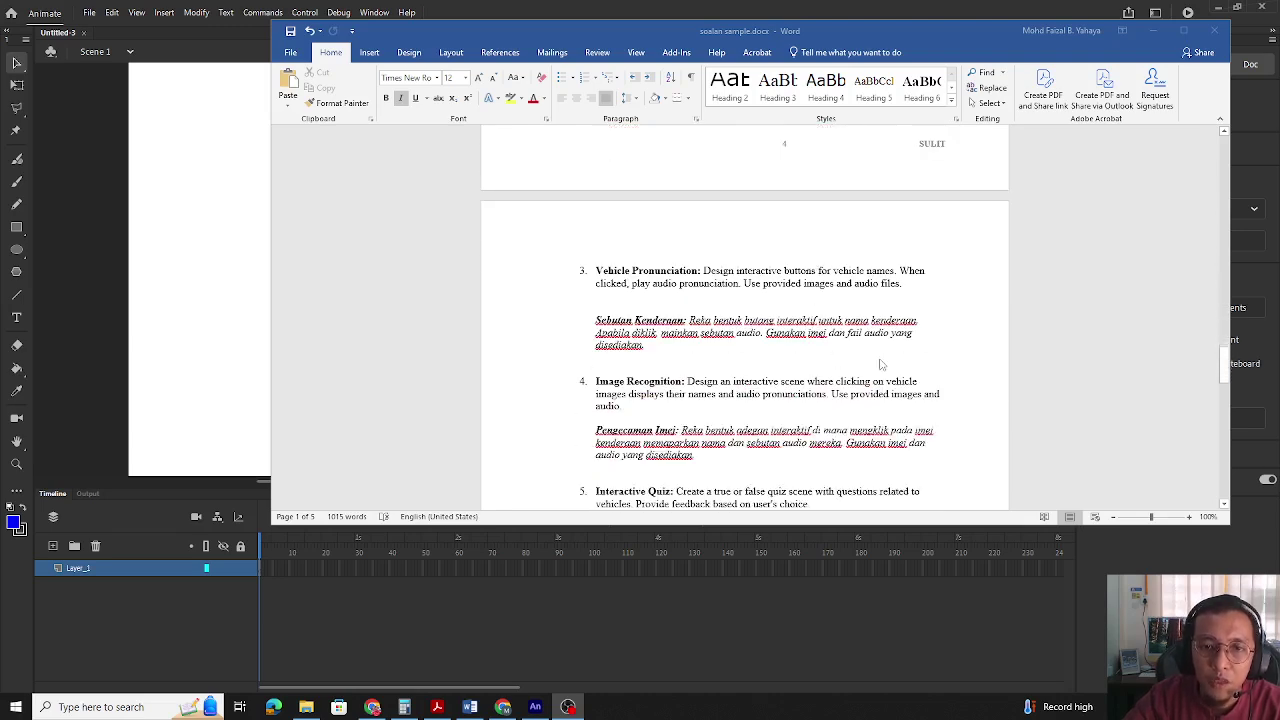
pyautogui.scroll(-3, 884, 363)
# Review the storyboard descriptions again from Scene 5 back to Scene 2.
pyautogui.scroll(10, 884, 363)
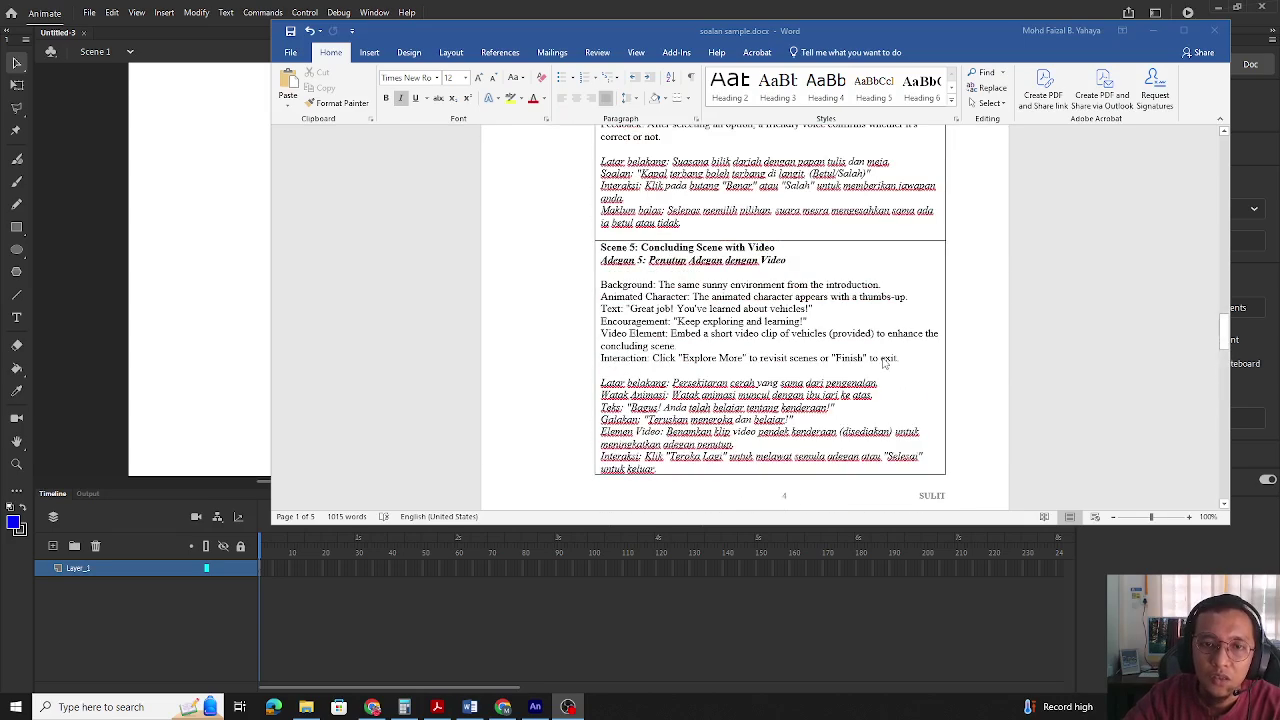
pyautogui.scroll(5, 672, 298)
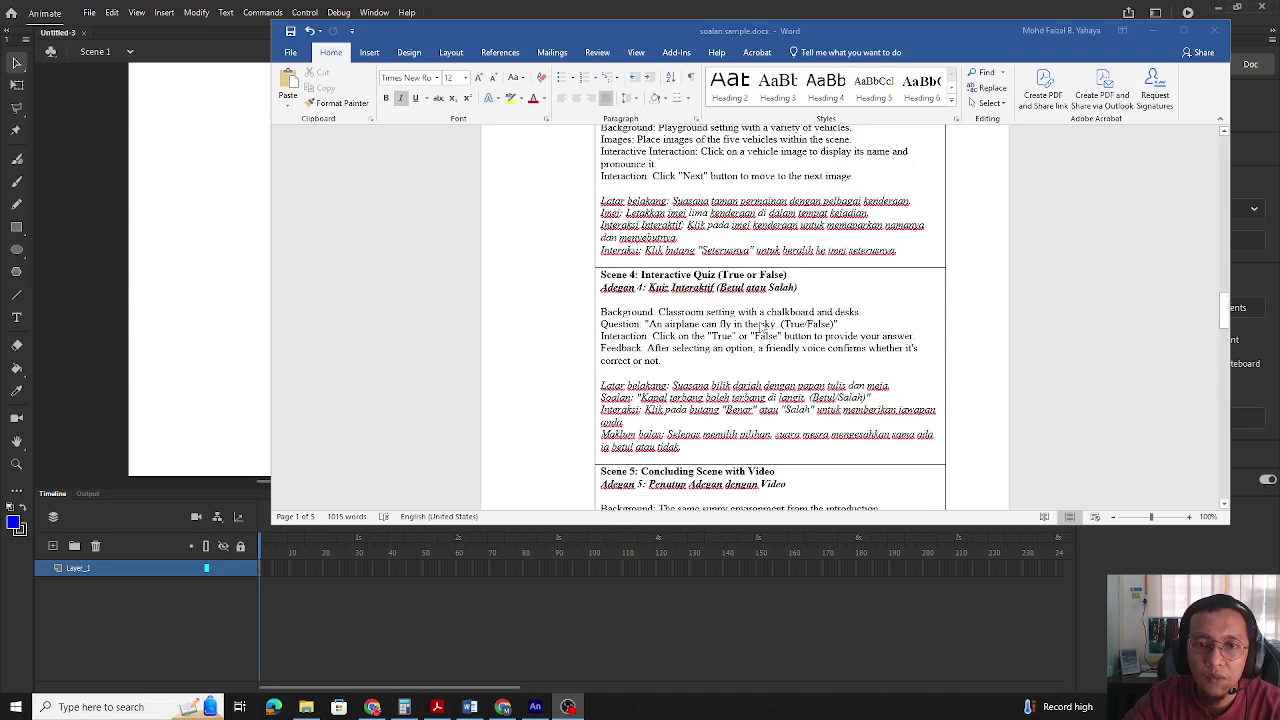
pyautogui.scroll(-2, 696, 336)
pyautogui.scroll(-3, 760, 355)
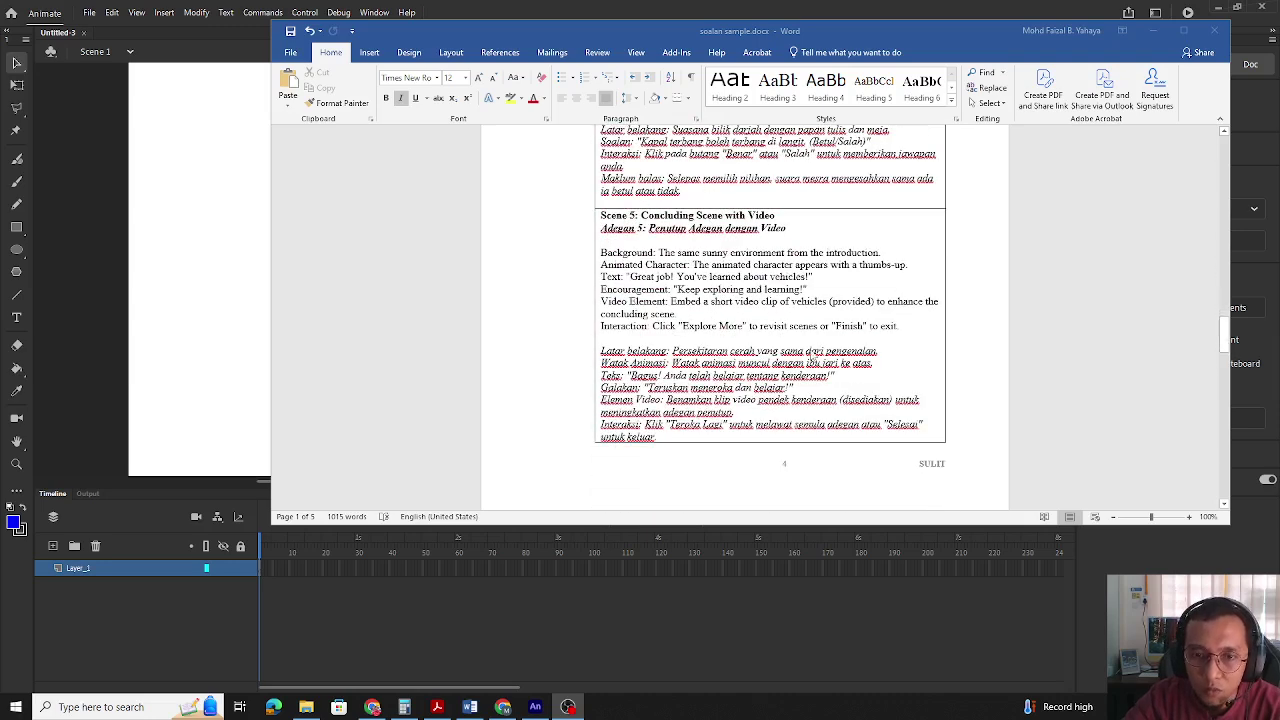
pyautogui.scroll(10, 670, 308)
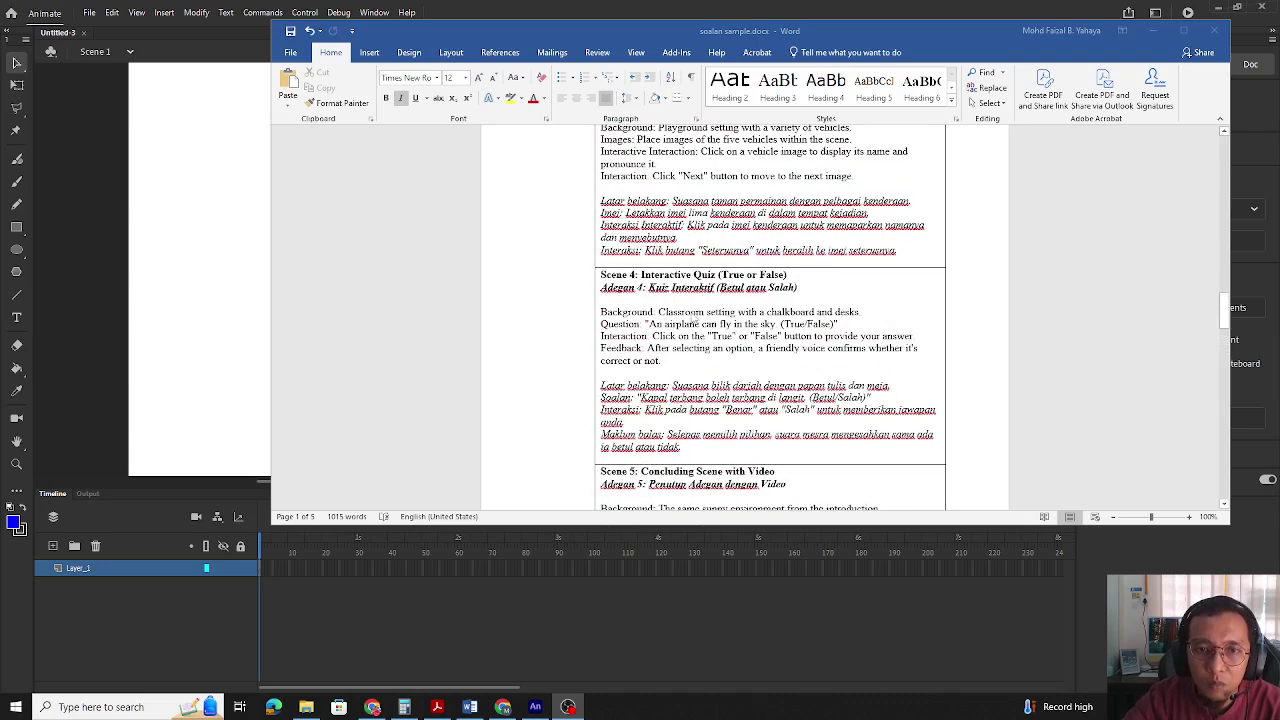
pyautogui.scroll(10, 692, 320)
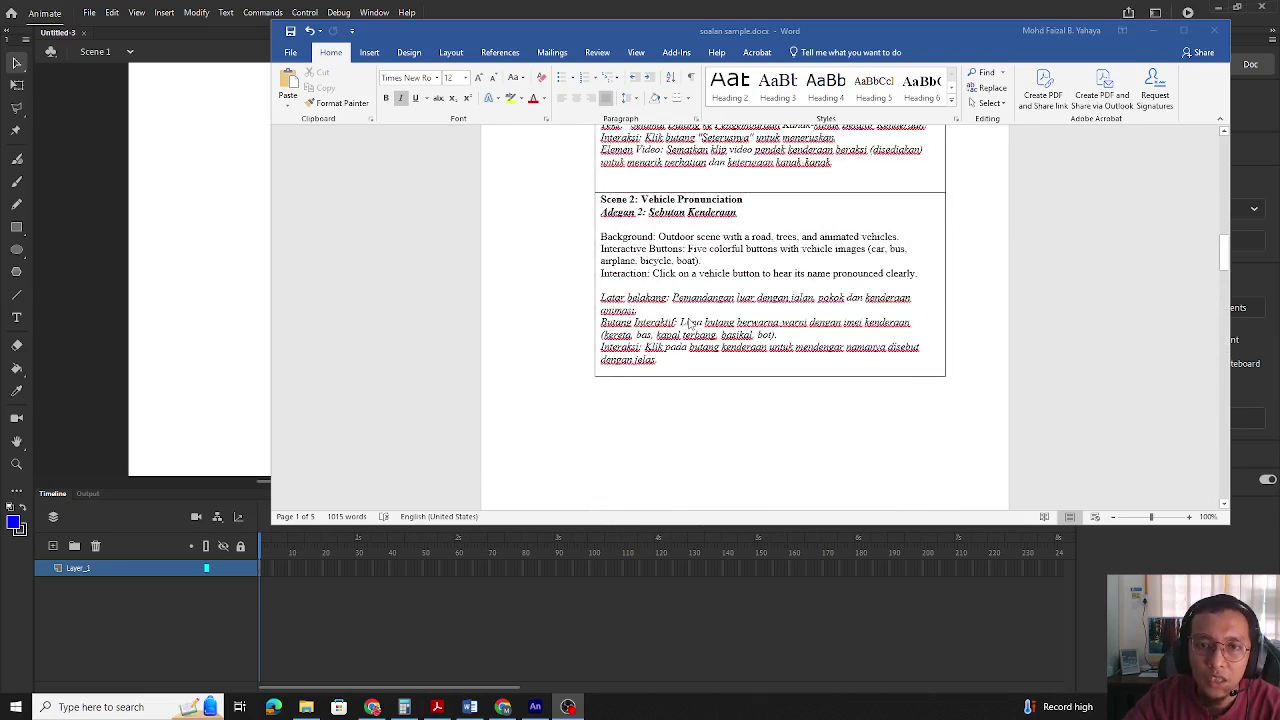
# Examine the Scene 1: Introduction storyboard entry, highlight its "Video Element" label, and return to Animate.
pyautogui.scroll(3, 692, 322)
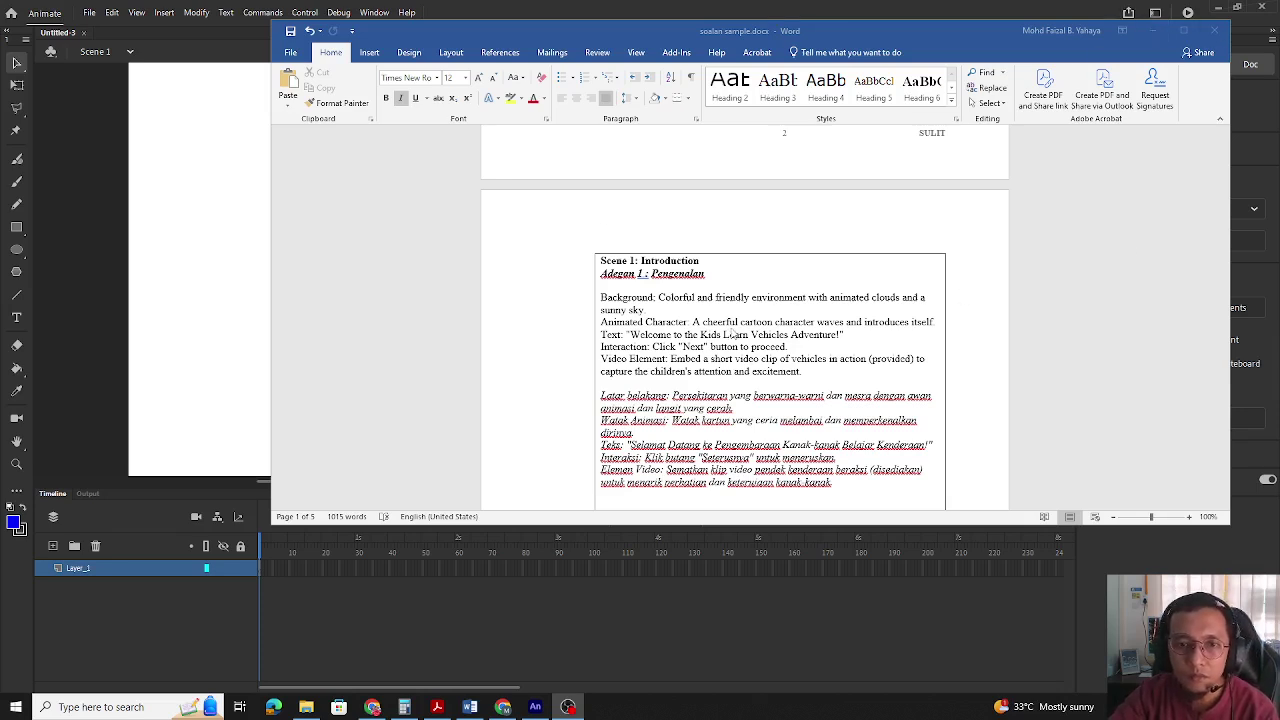
pyautogui.click(618, 308)
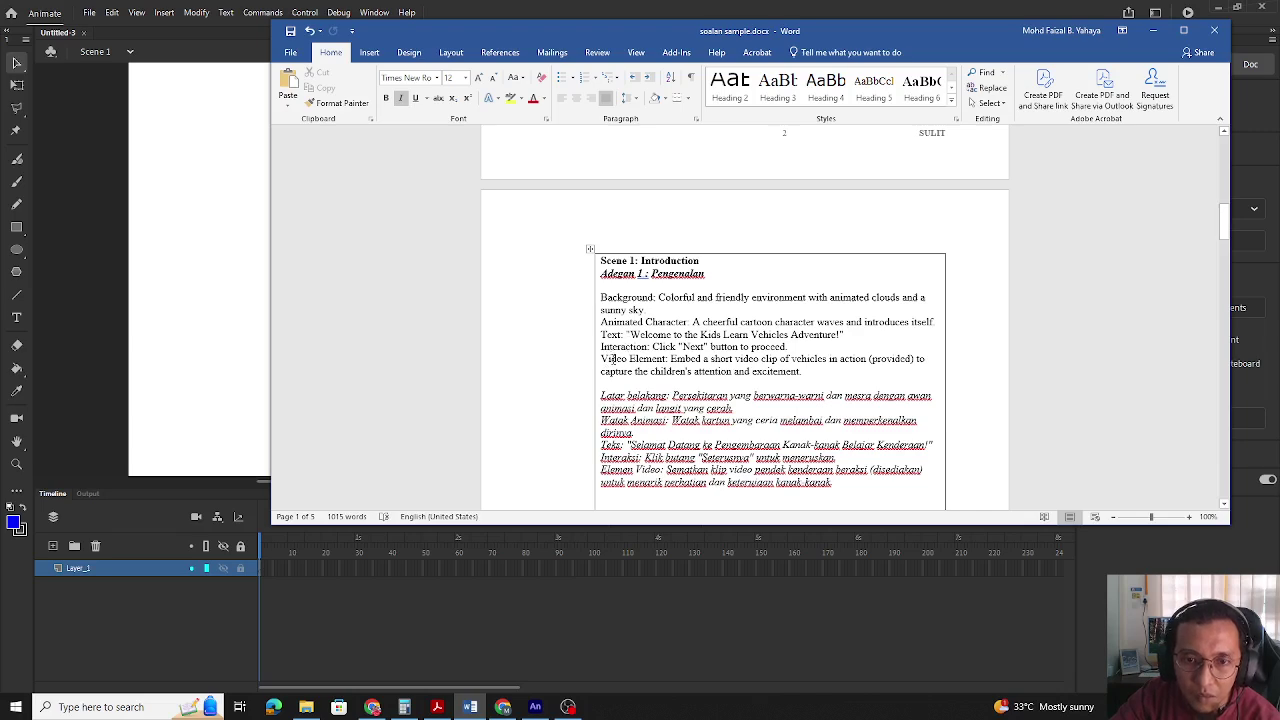
pyautogui.moveTo(602, 360); pyautogui.dragTo(665, 360)
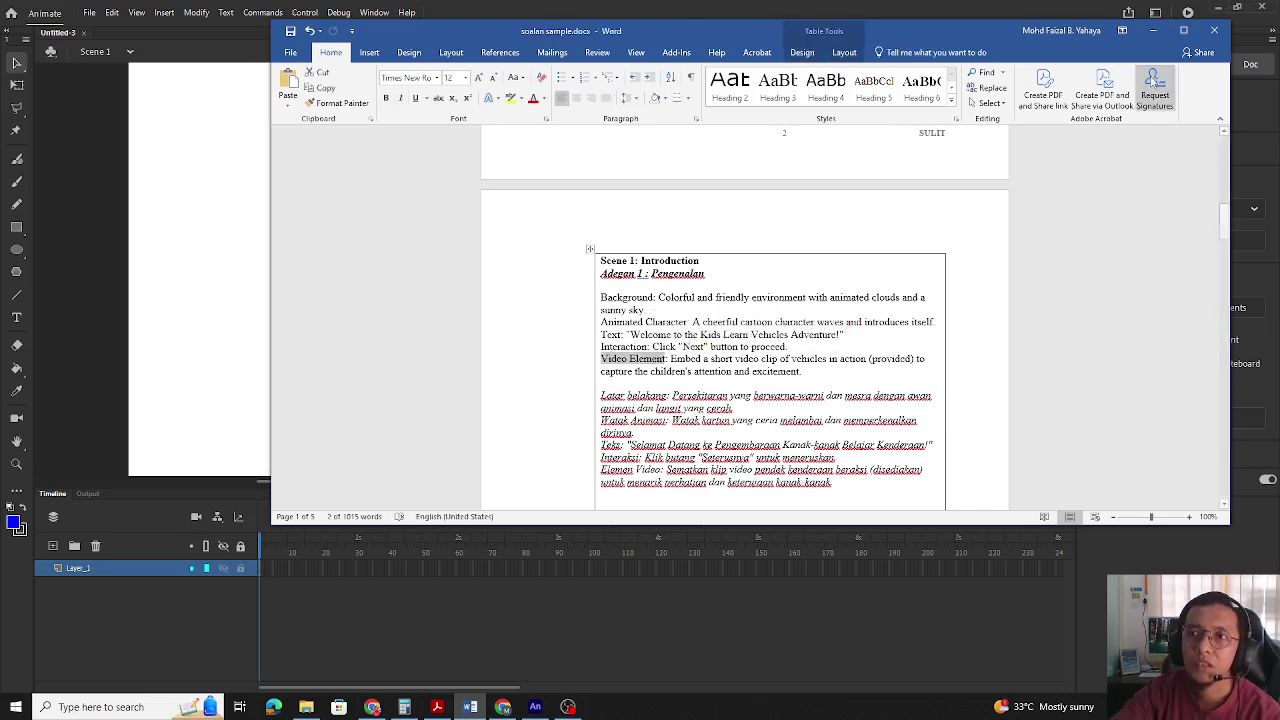
pyautogui.click(1153, 36)
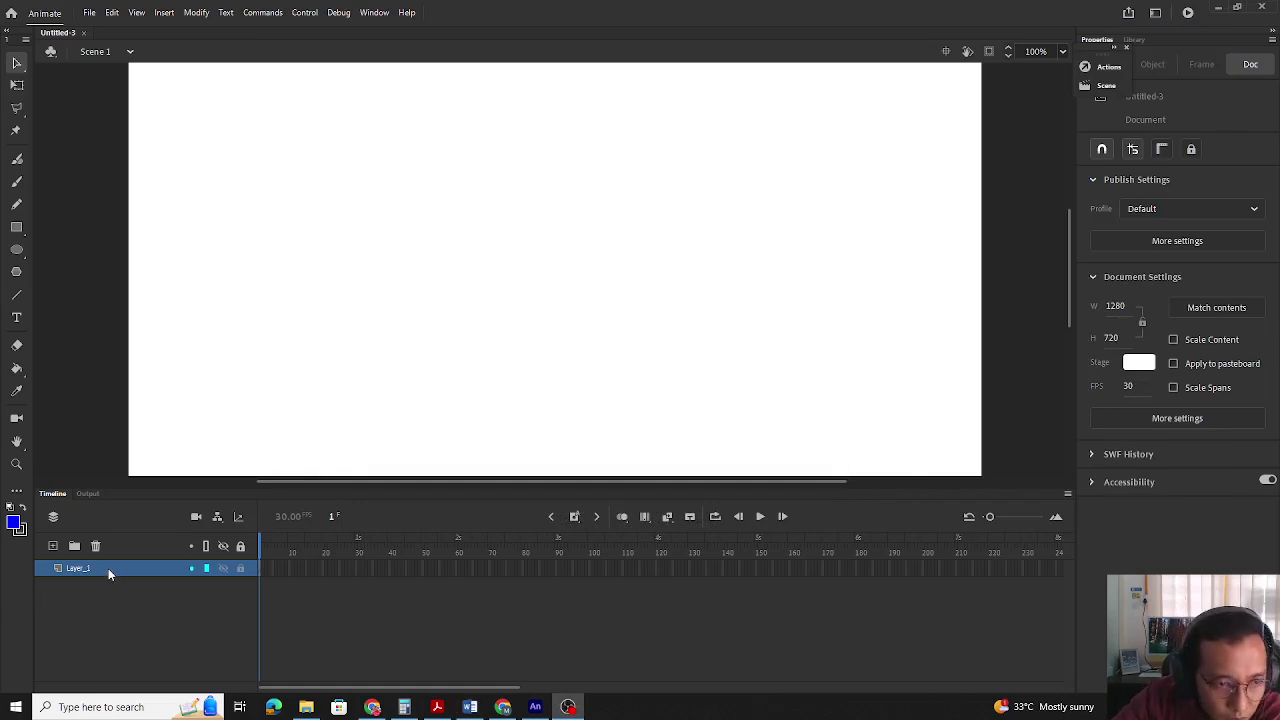
# Rename Layer_1 in the timeline as bground.
pyautogui.doubleClick(108, 568)
pyautogui.write('bg')
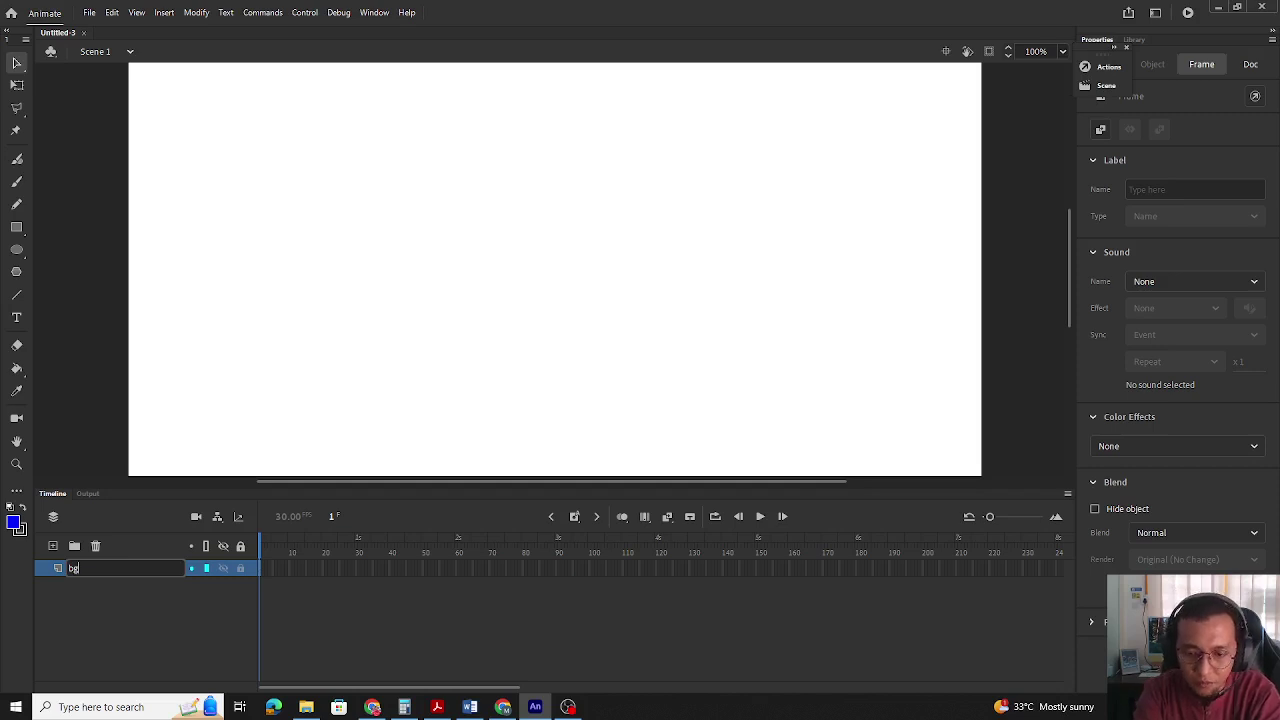
pyautogui.write('round')
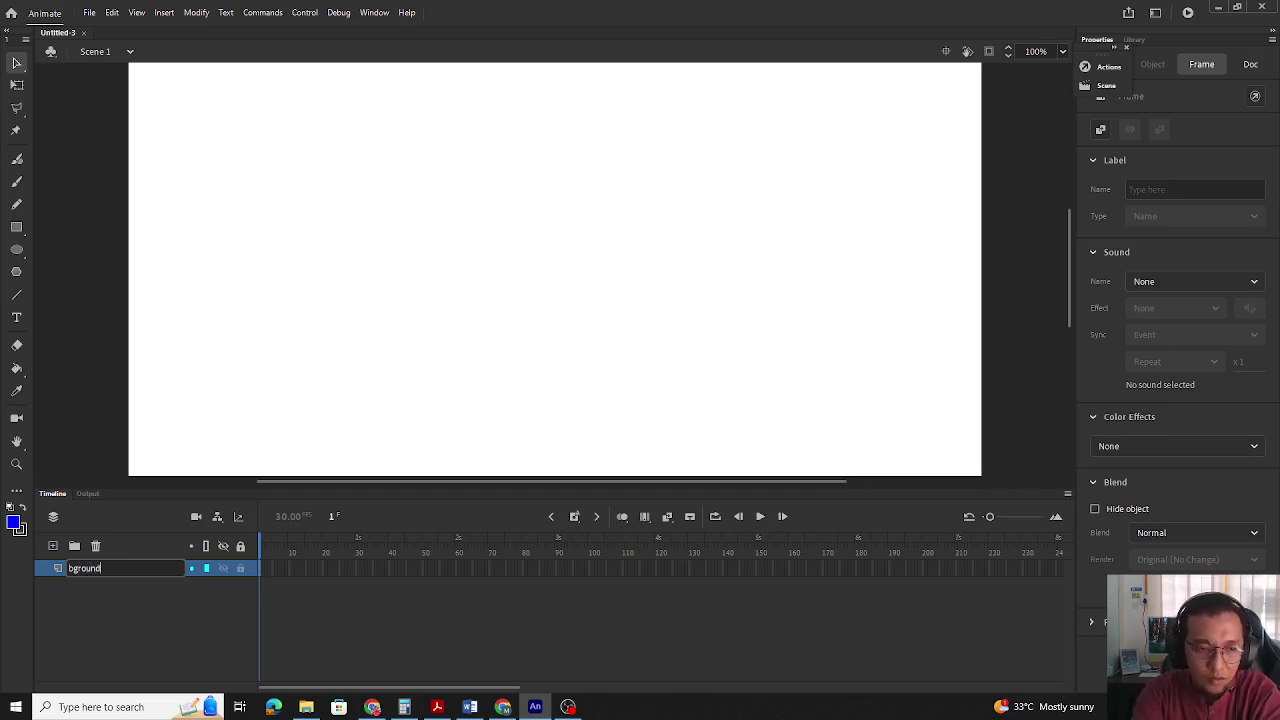
pyautogui.click(76, 603)
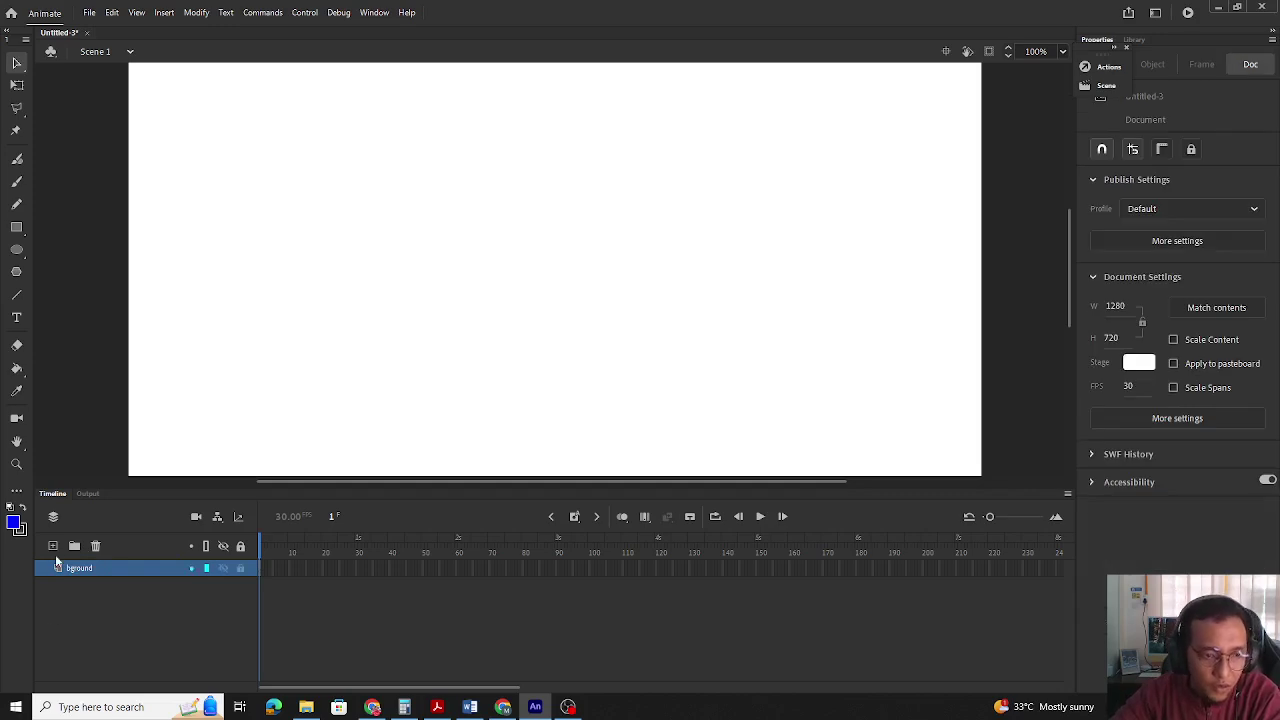
# Add a new layer above bground in the timeline and name it text.
pyautogui.click(53, 546)
pyautogui.doubleClick(75, 568)
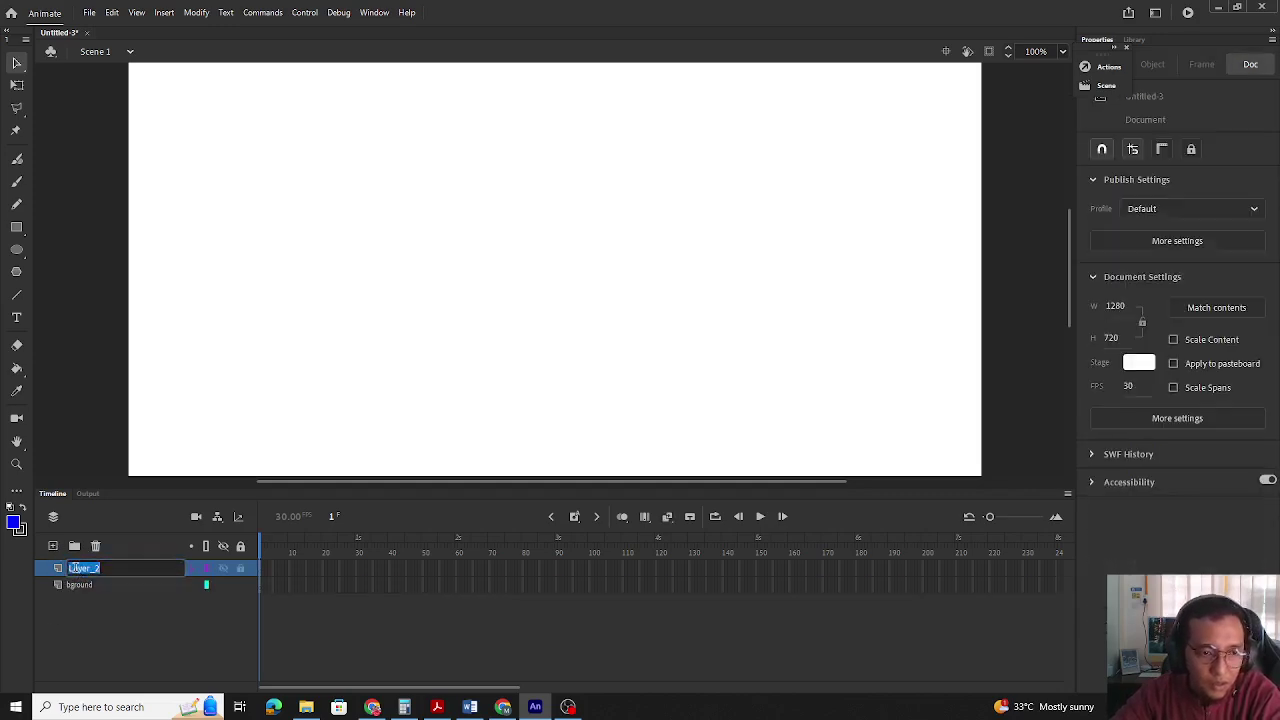
pyautogui.write('te')
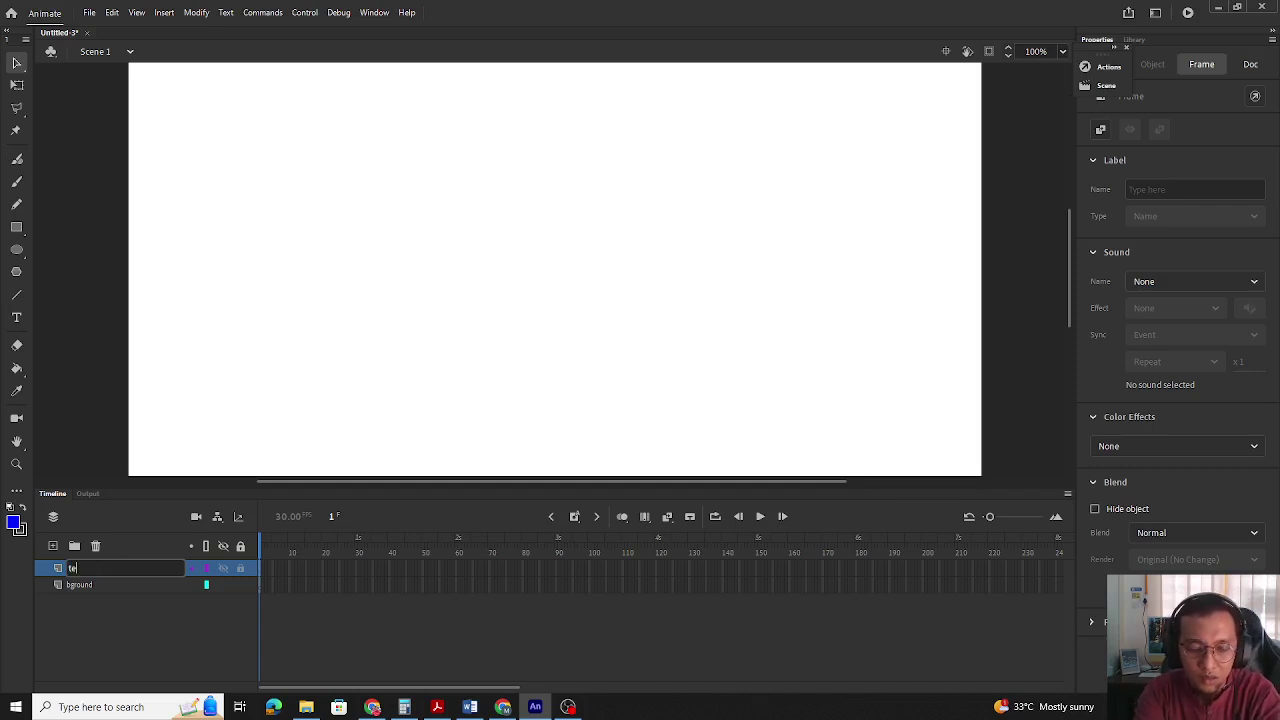
pyautogui.write('xt')
pyautogui.click(59, 632)
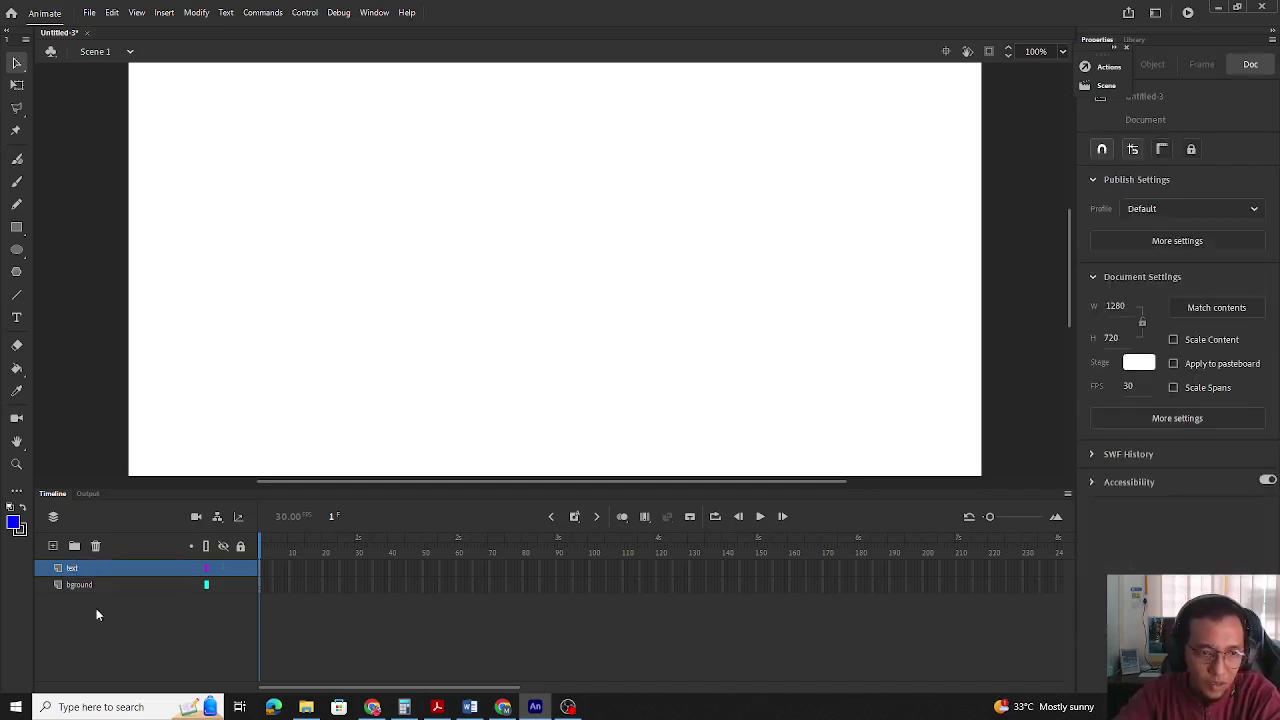
# Add another layer above the text layer and name it character.
pyautogui.click(53, 546)
pyautogui.doubleClick(75, 568)
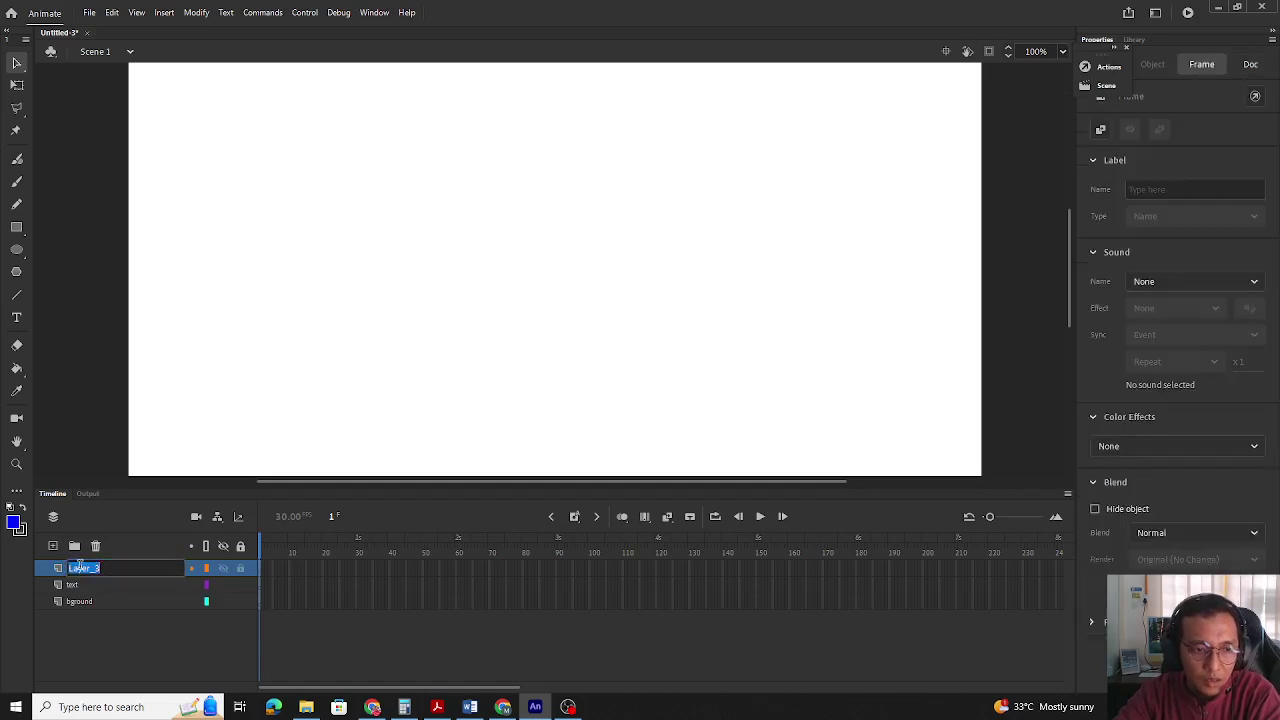
pyautogui.write('cha')
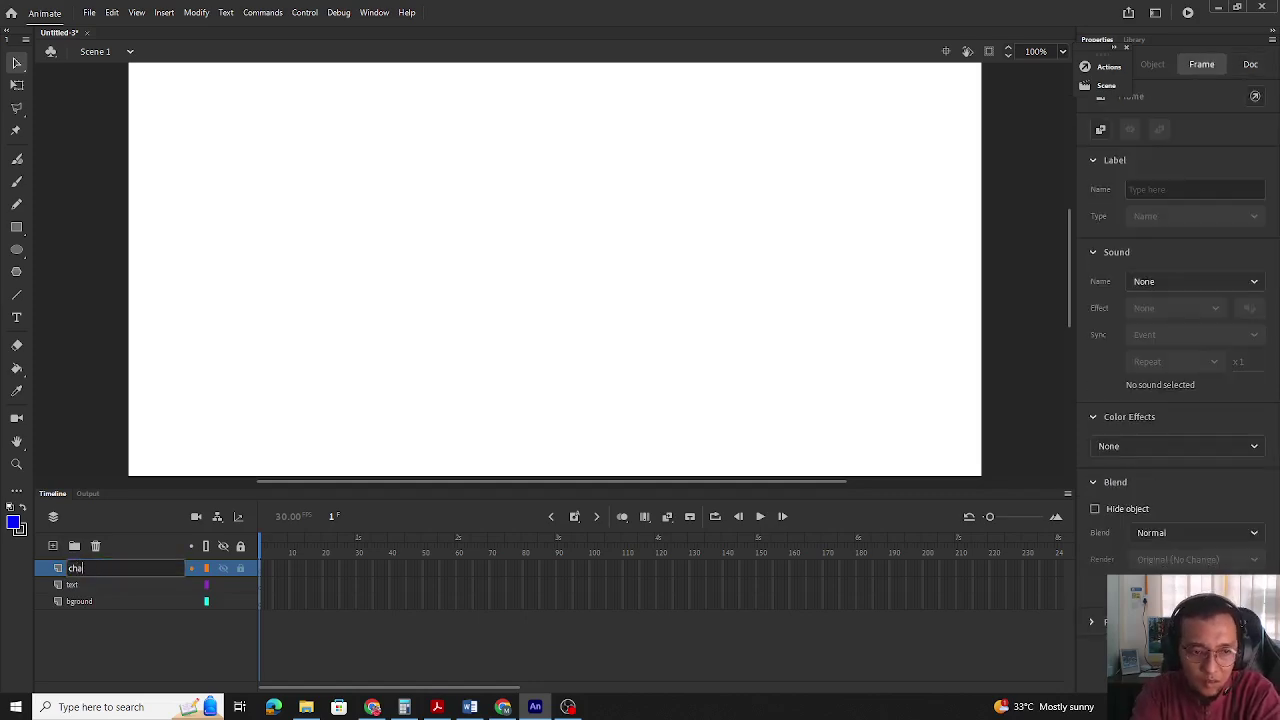
pyautogui.write('racter')
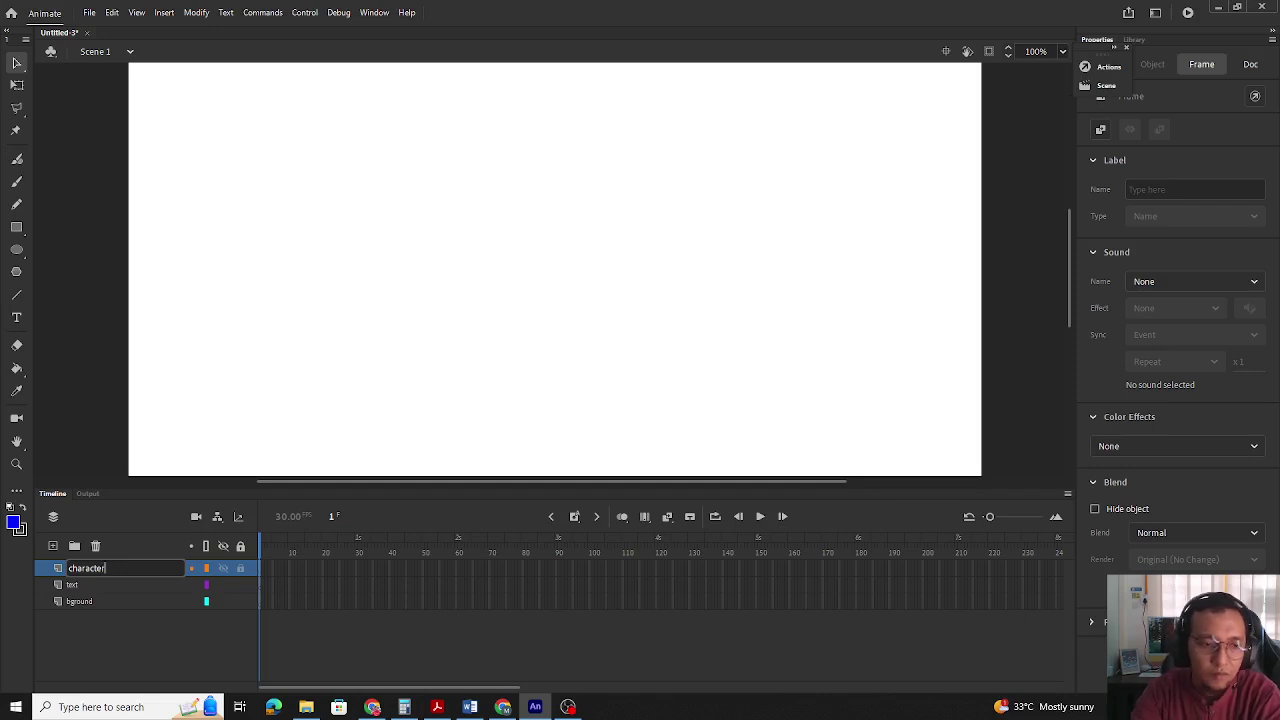
pyautogui.press('Return')
pyautogui.click(127, 627)
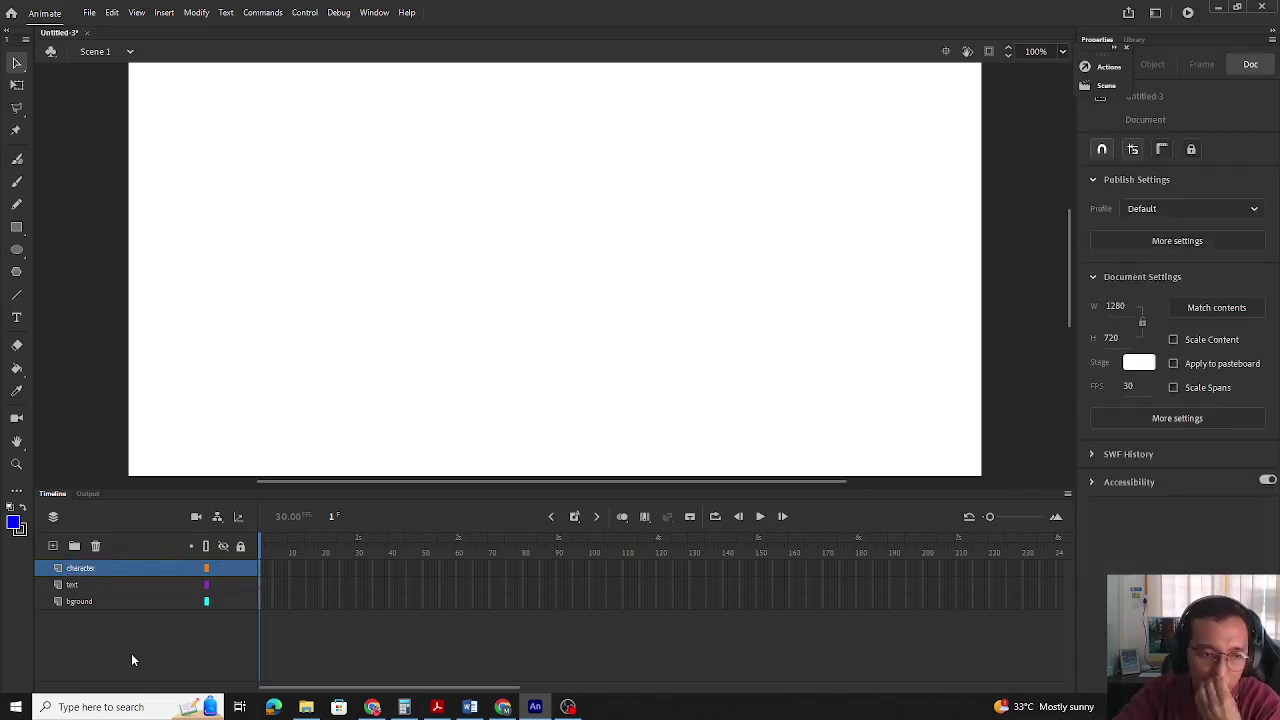
pyautogui.doubleClick(89, 568)
pyautogui.press('Return')
# Add a fourth layer at the top of the layer stack and name it video.
pyautogui.click(54, 546)
pyautogui.doubleClick(95, 567)
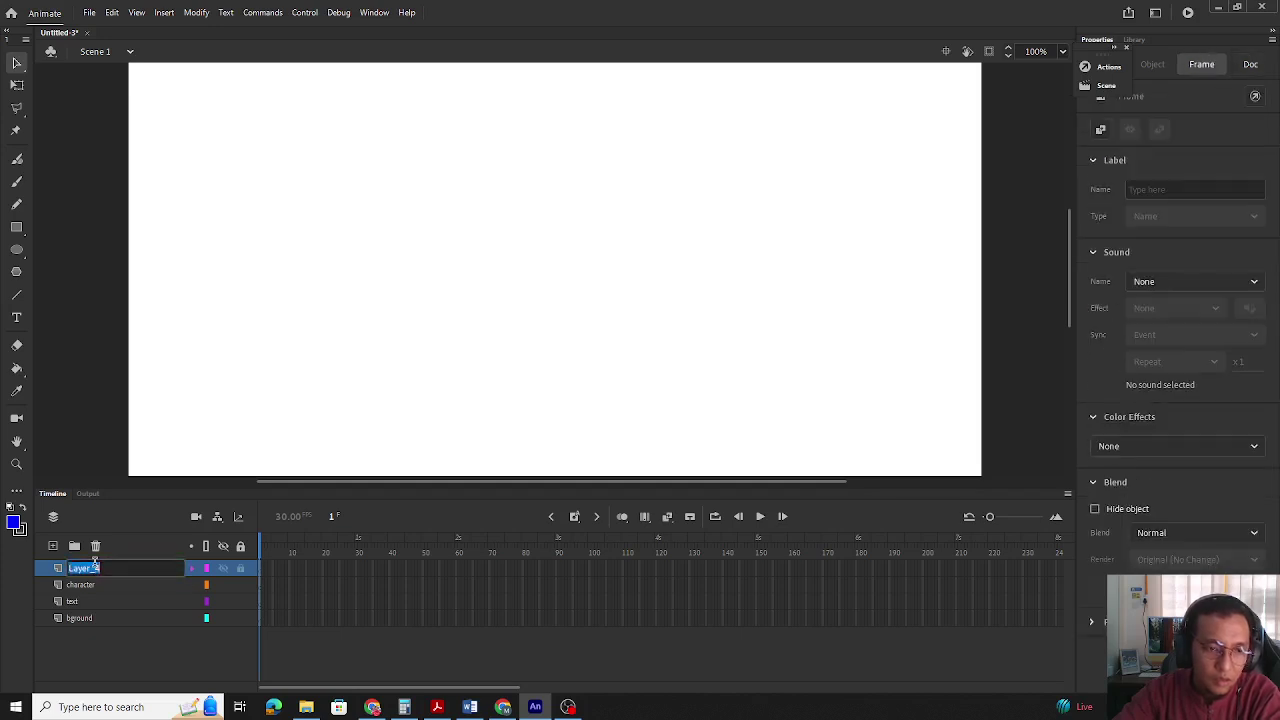
pyautogui.write('video')
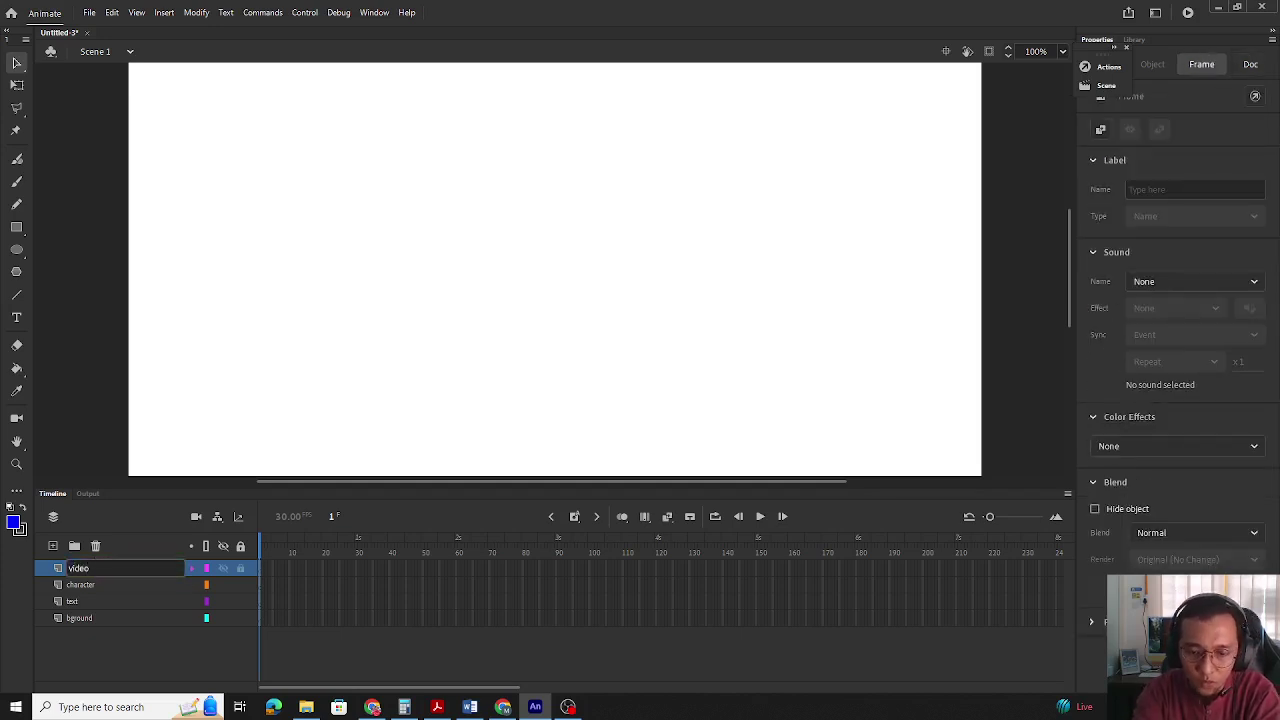
pyautogui.press('Return')
pyautogui.click(129, 654)
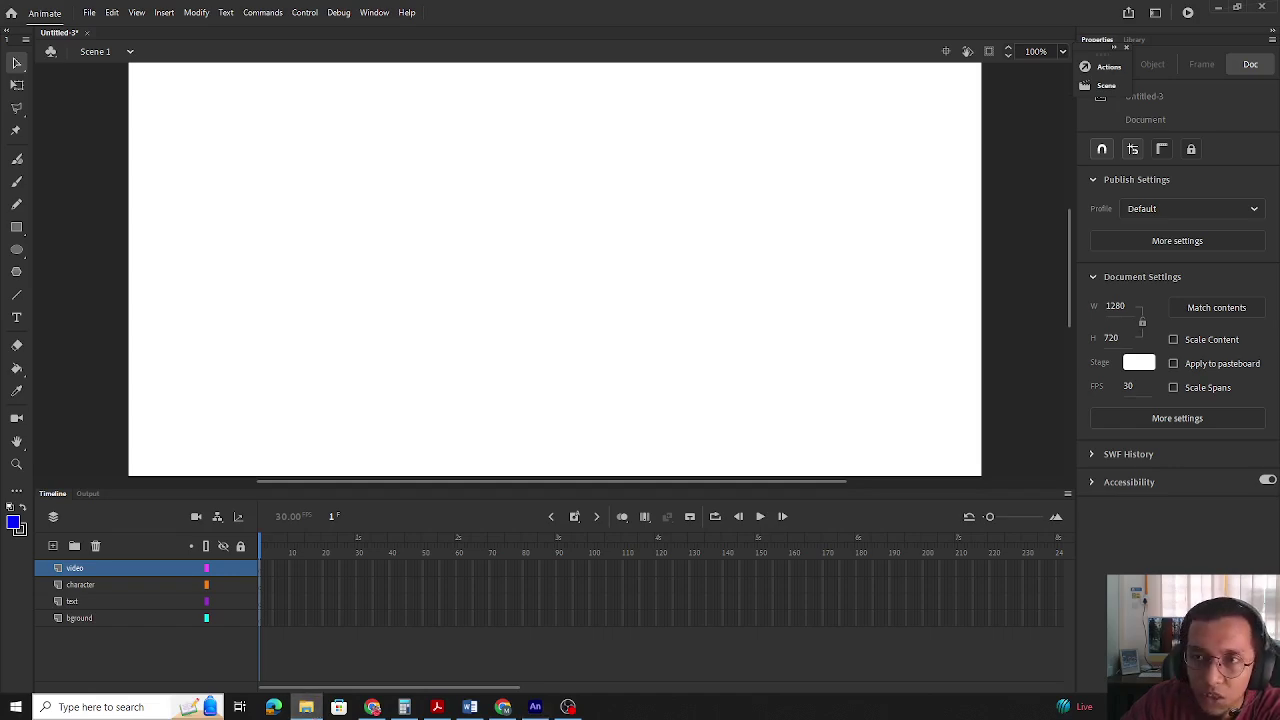
# Switch to File Explorer, look through the SCENE 1 source files, and preview WELCOME-TO-THE-KIDS-LEARN-VEHI-12-3-2023.gif before returning to Animate.
pyautogui.click(306, 707)
pyautogui.moveTo(691, 200); pyautogui.dragTo(688, 140)
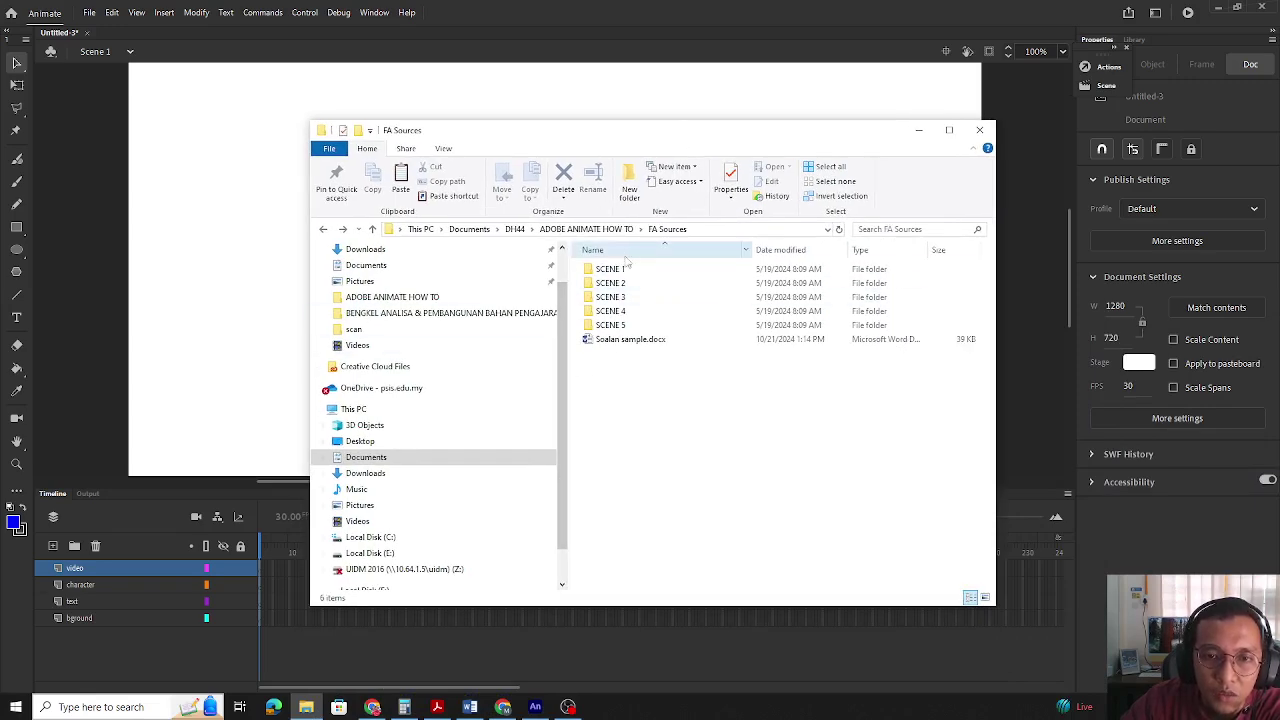
pyautogui.click(470, 707)
pyautogui.click(470, 707)
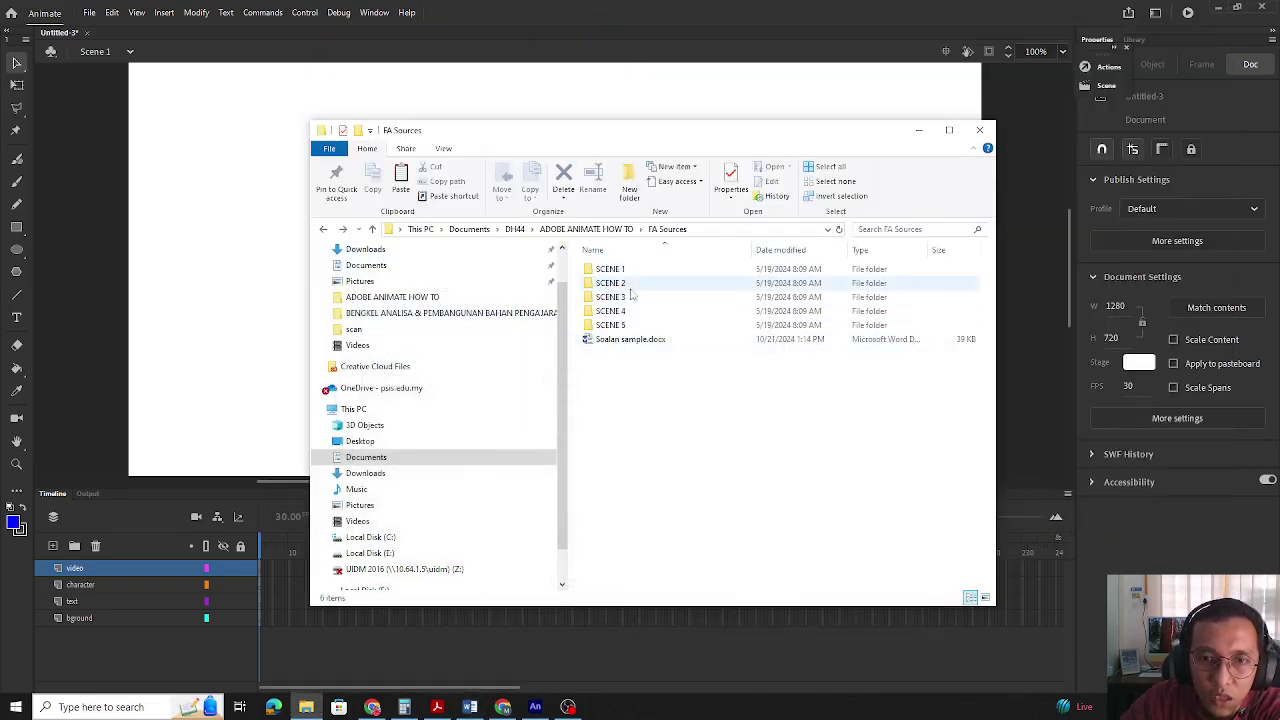
pyautogui.doubleClick(620, 271)
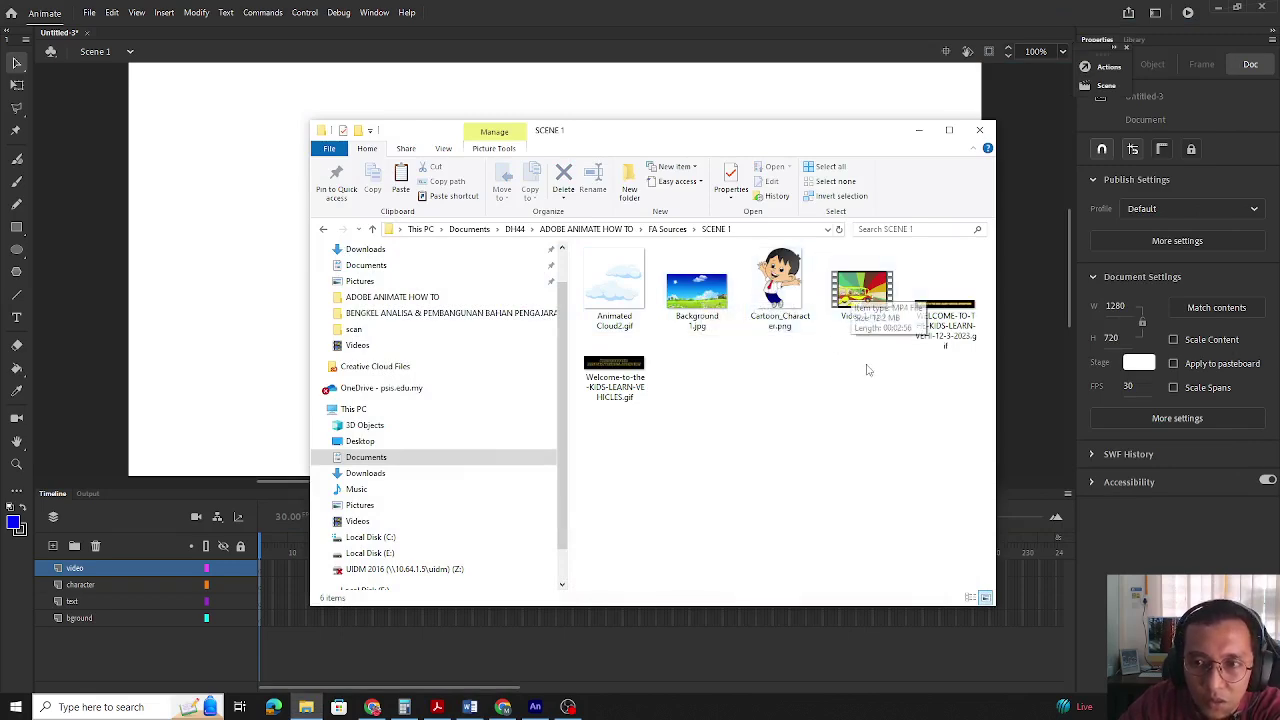
pyautogui.doubleClick(933, 304)
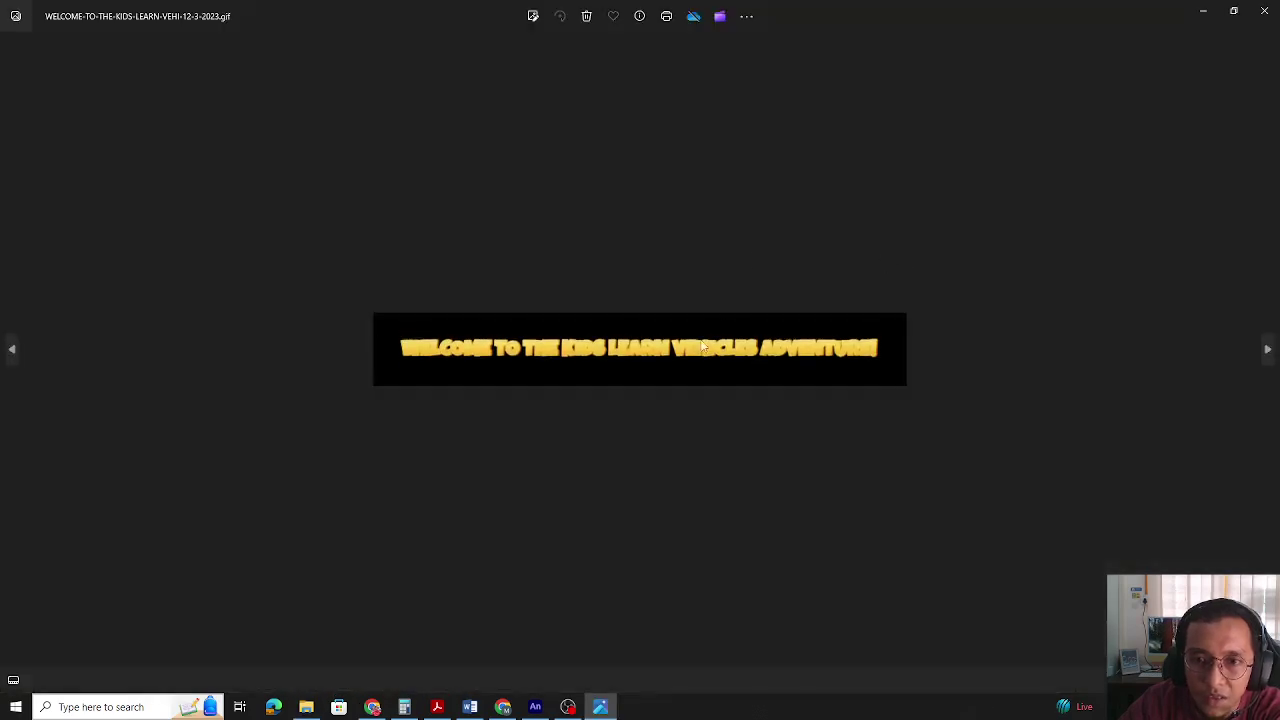
pyautogui.click(1264, 10)
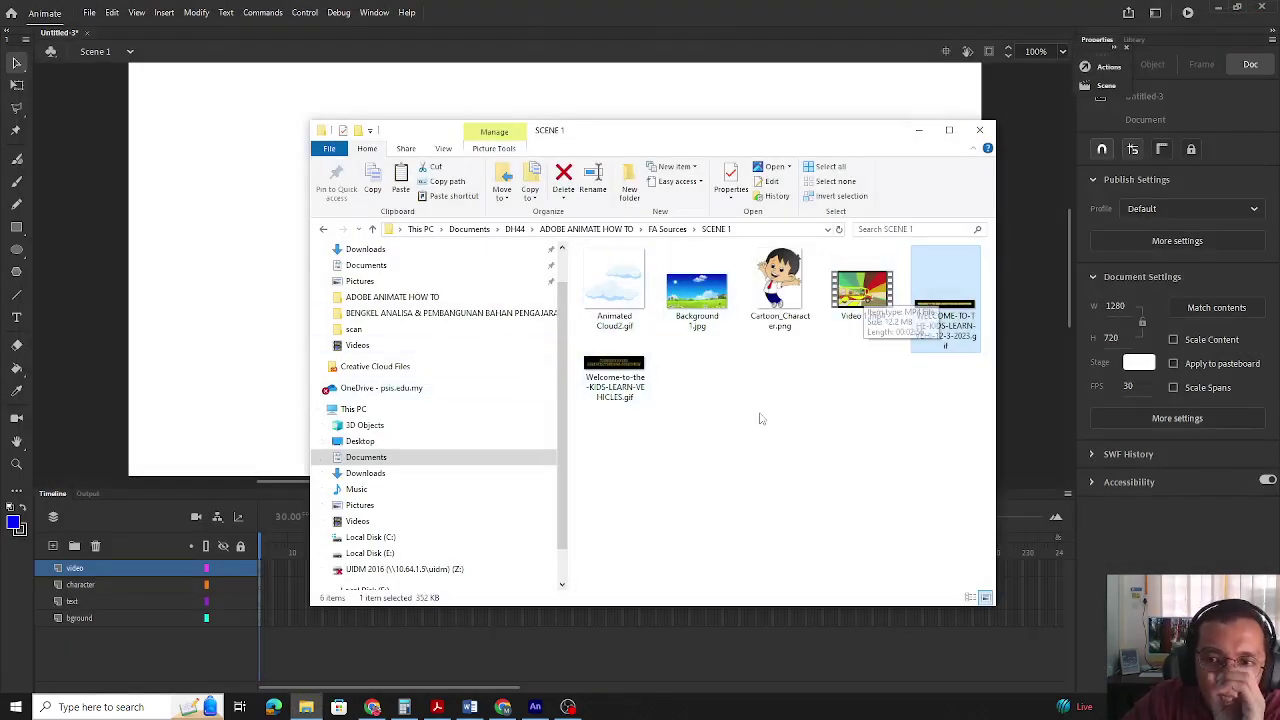
pyautogui.click(981, 131)
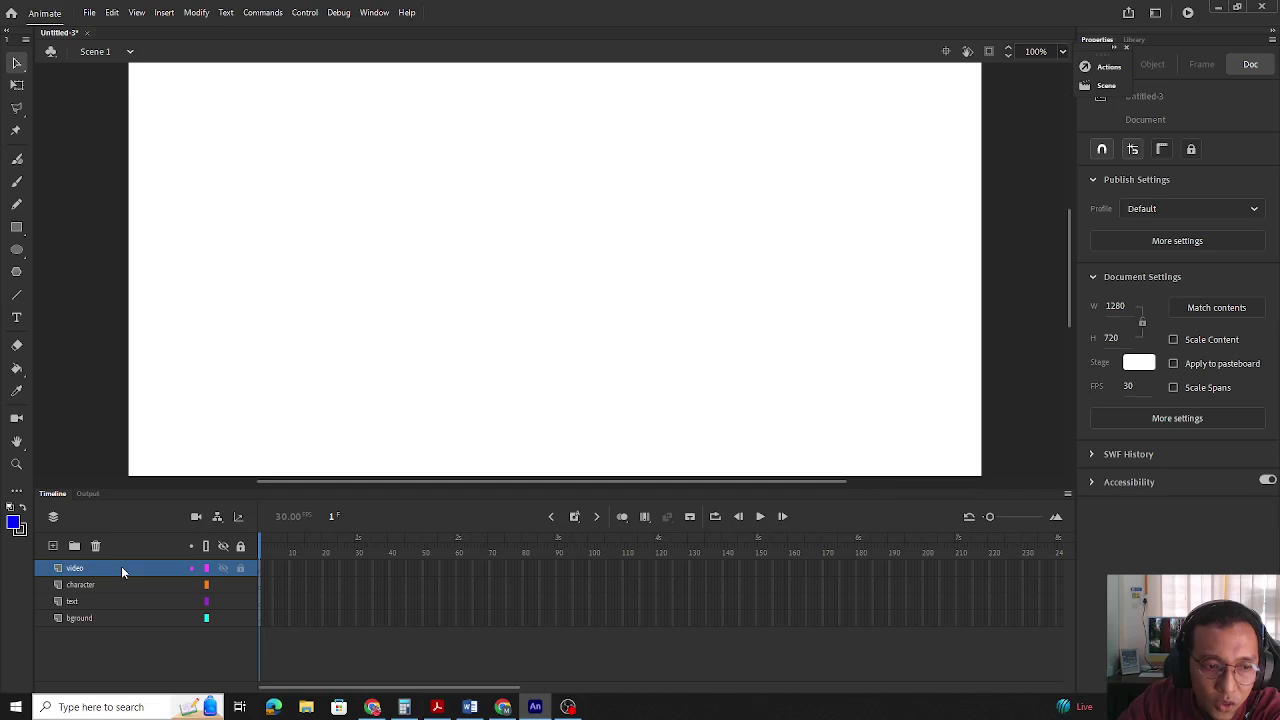
# Make bground the active layer in the timeline.
pyautogui.click(114, 625)
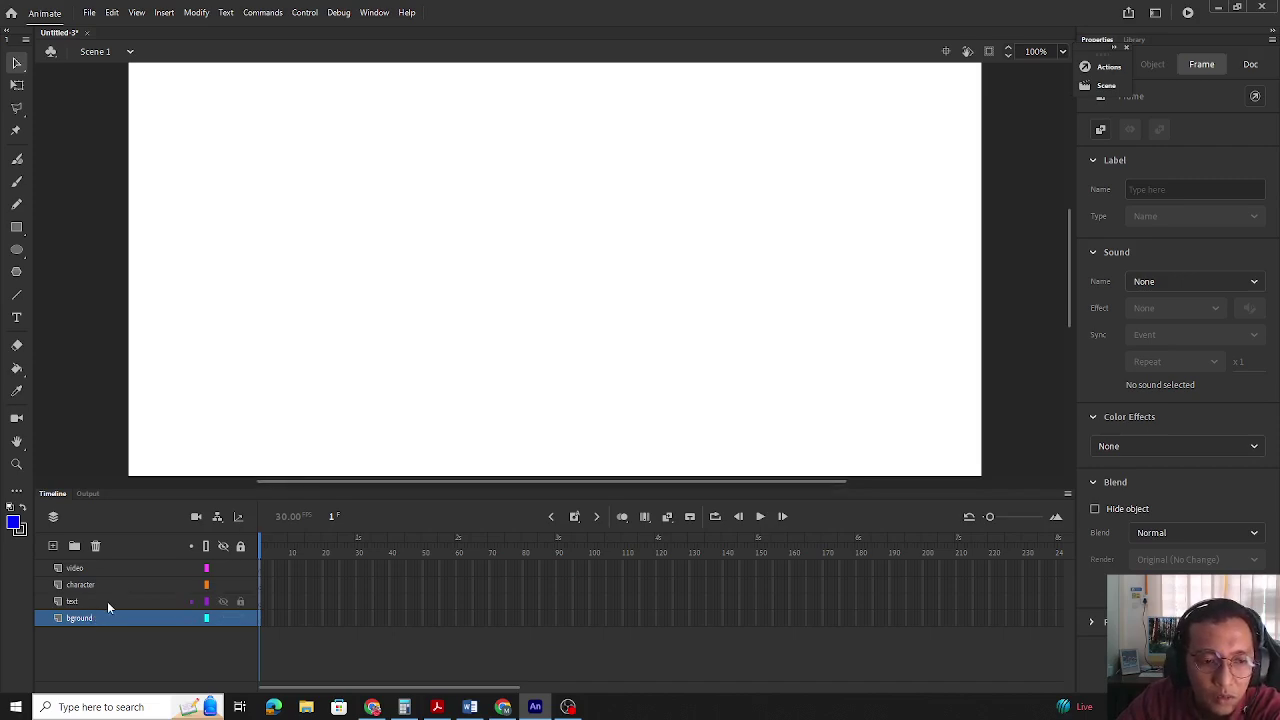
pyautogui.click(119, 570)
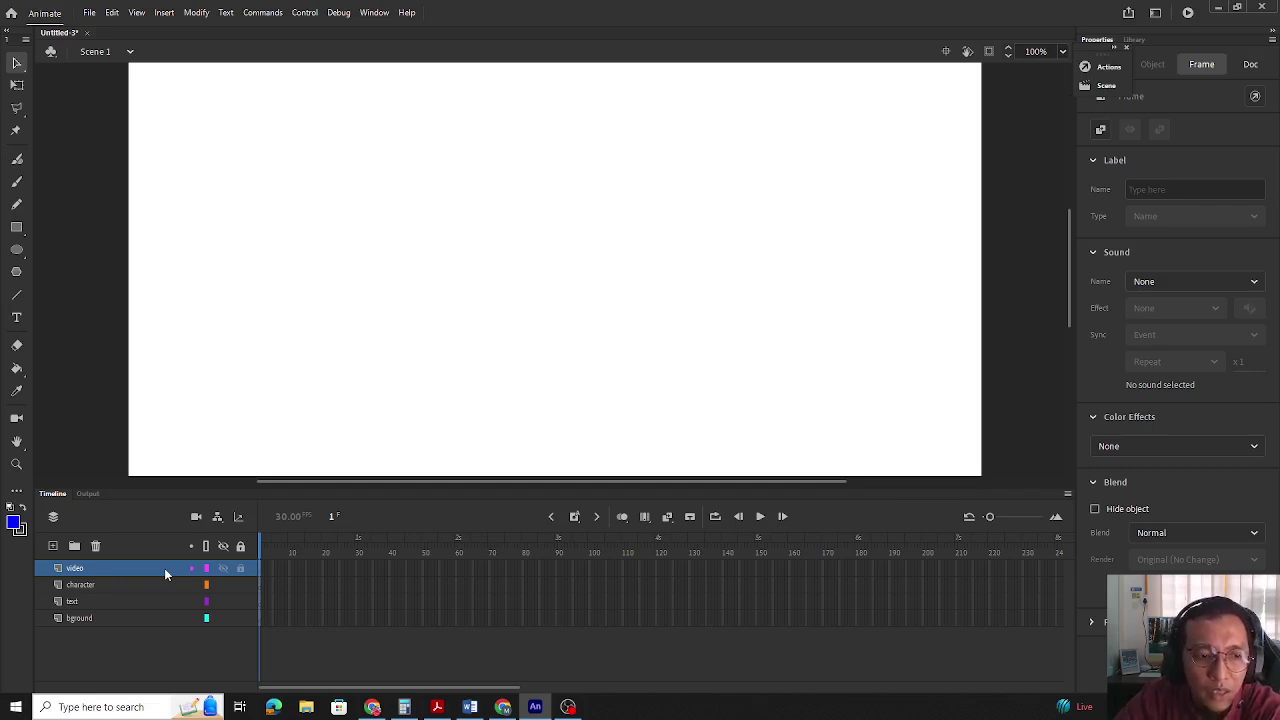
pyautogui.click(103, 619)
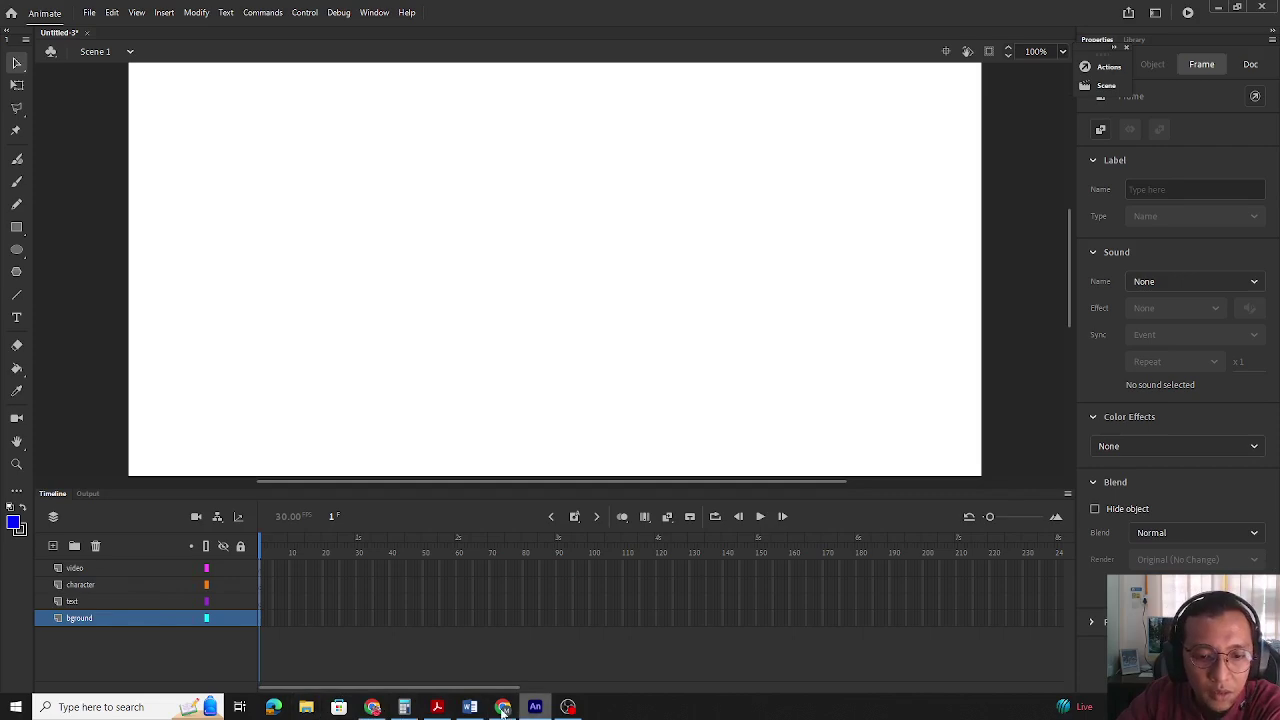
# Switch to File Explorer, open the SCENE 1 folder inside FA Sources, copy its full path, and return to Animate.
pyautogui.click(298, 710)
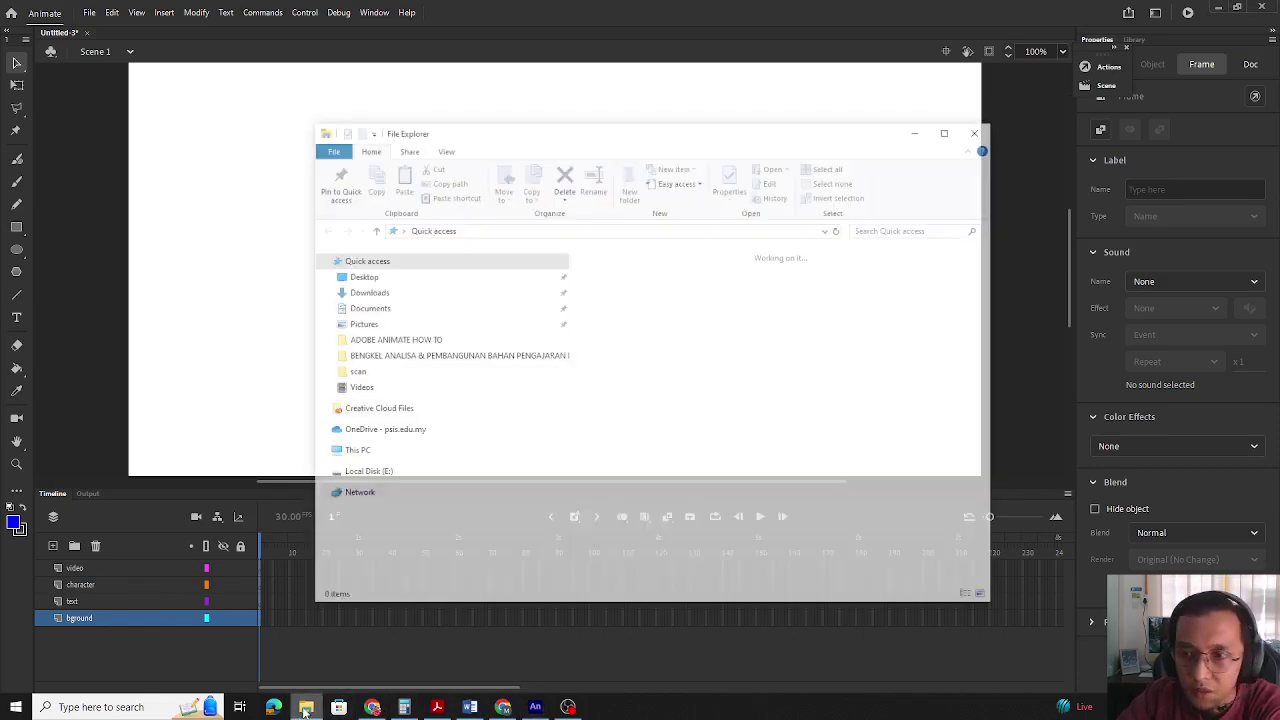
pyautogui.click(980, 130)
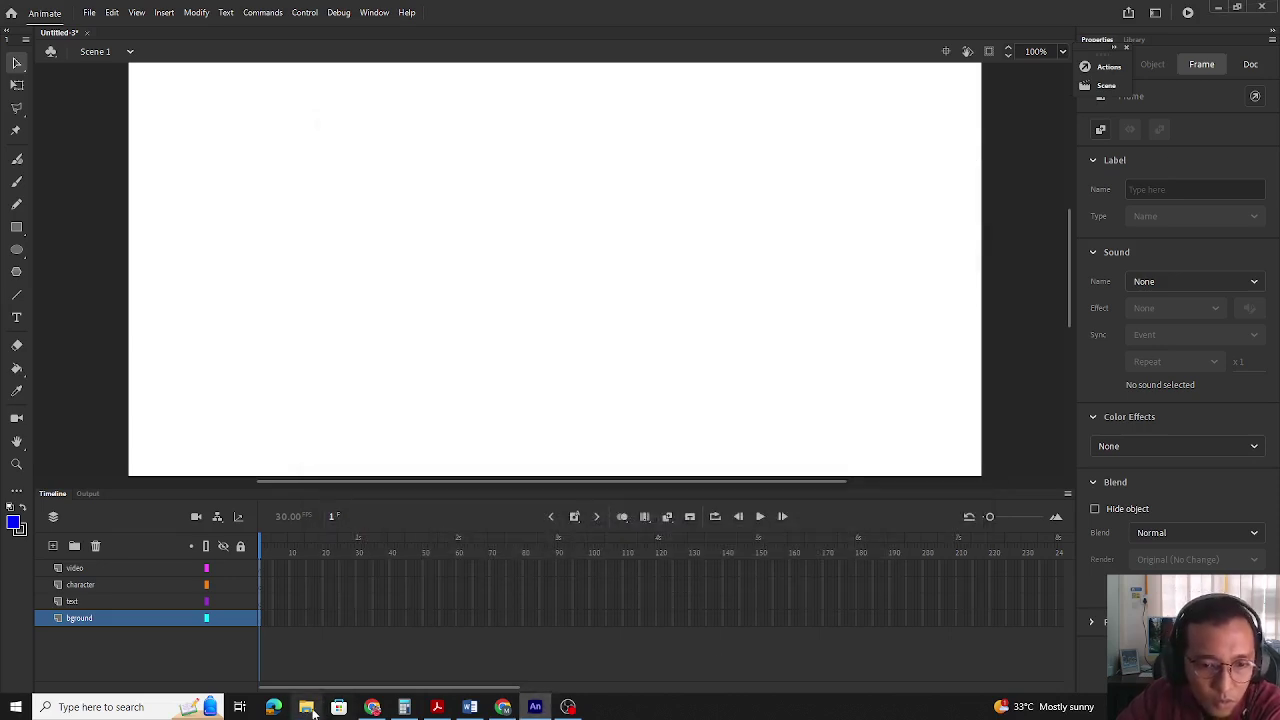
pyautogui.click(311, 709)
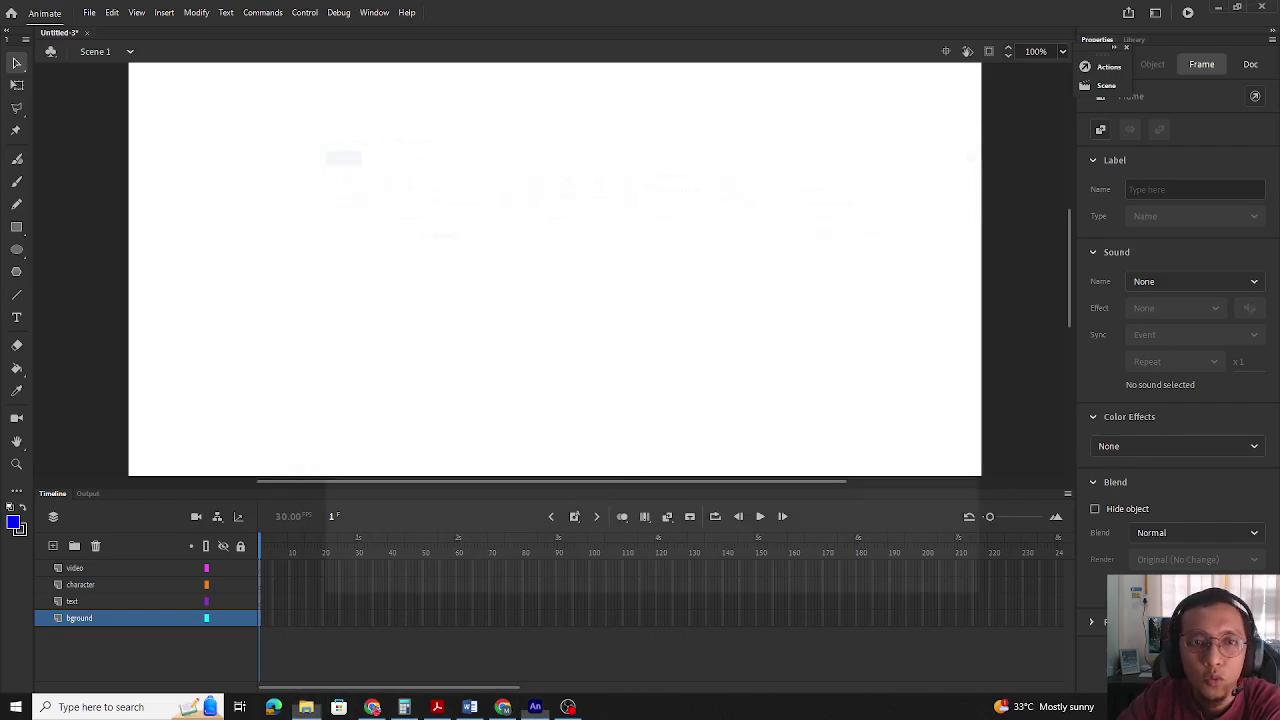
pyautogui.hotkey('alt', 'F4')
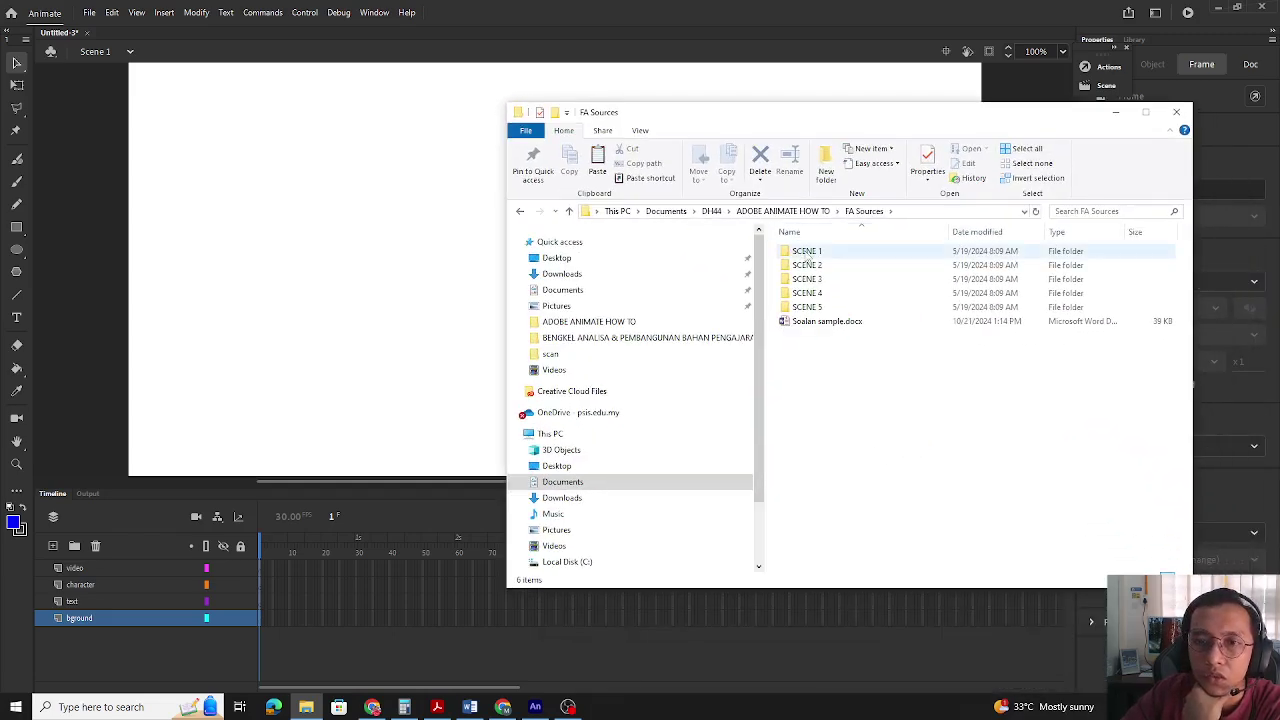
pyautogui.doubleClick(808, 253)
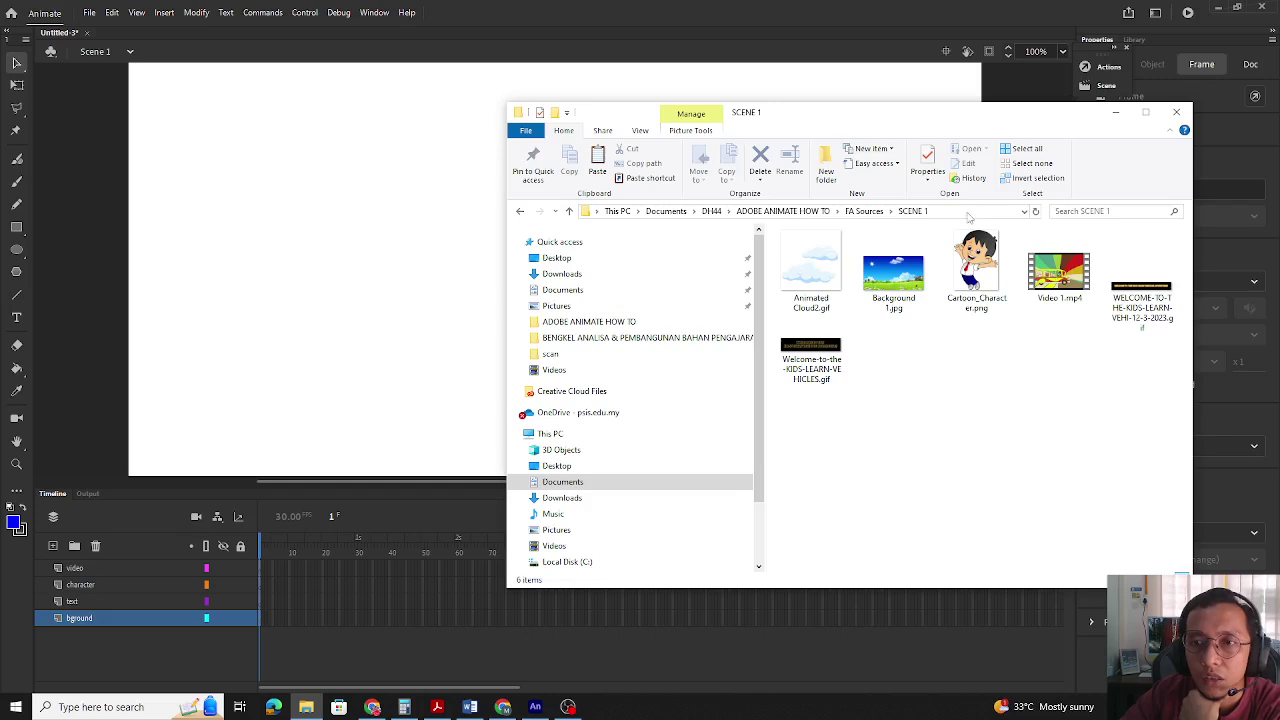
pyautogui.click(945, 211)
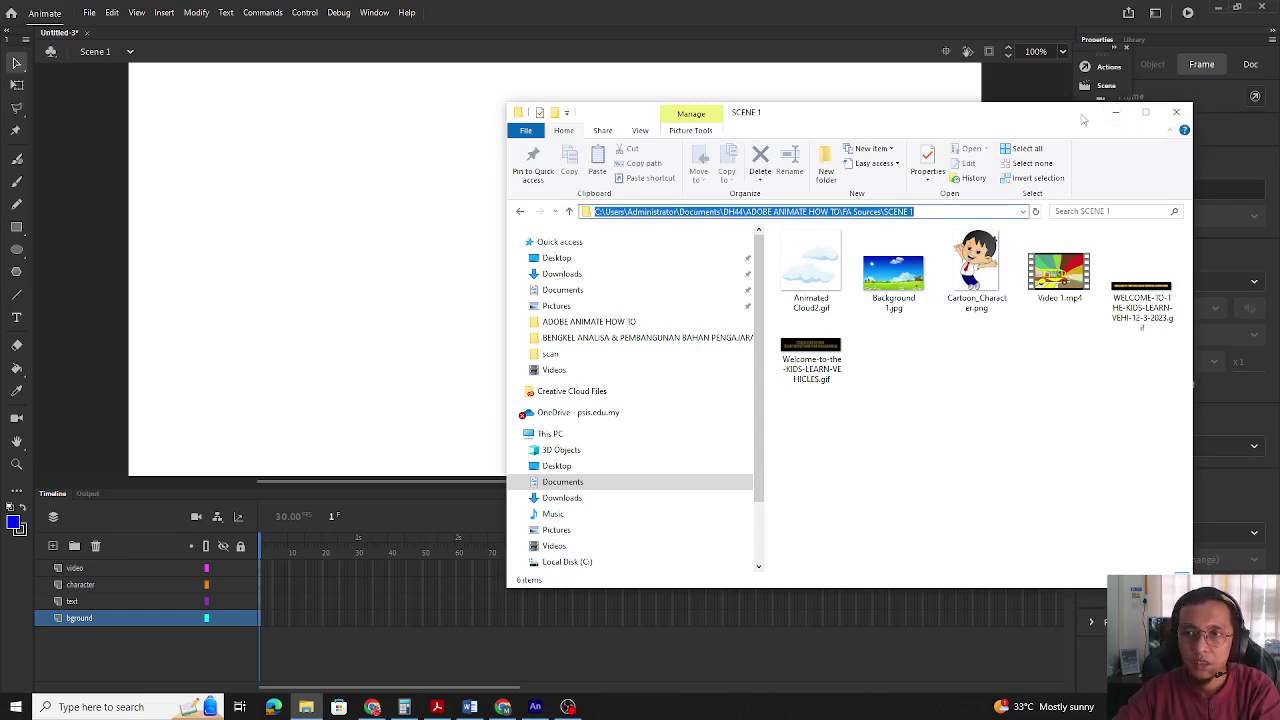
pyautogui.click(919, 211)
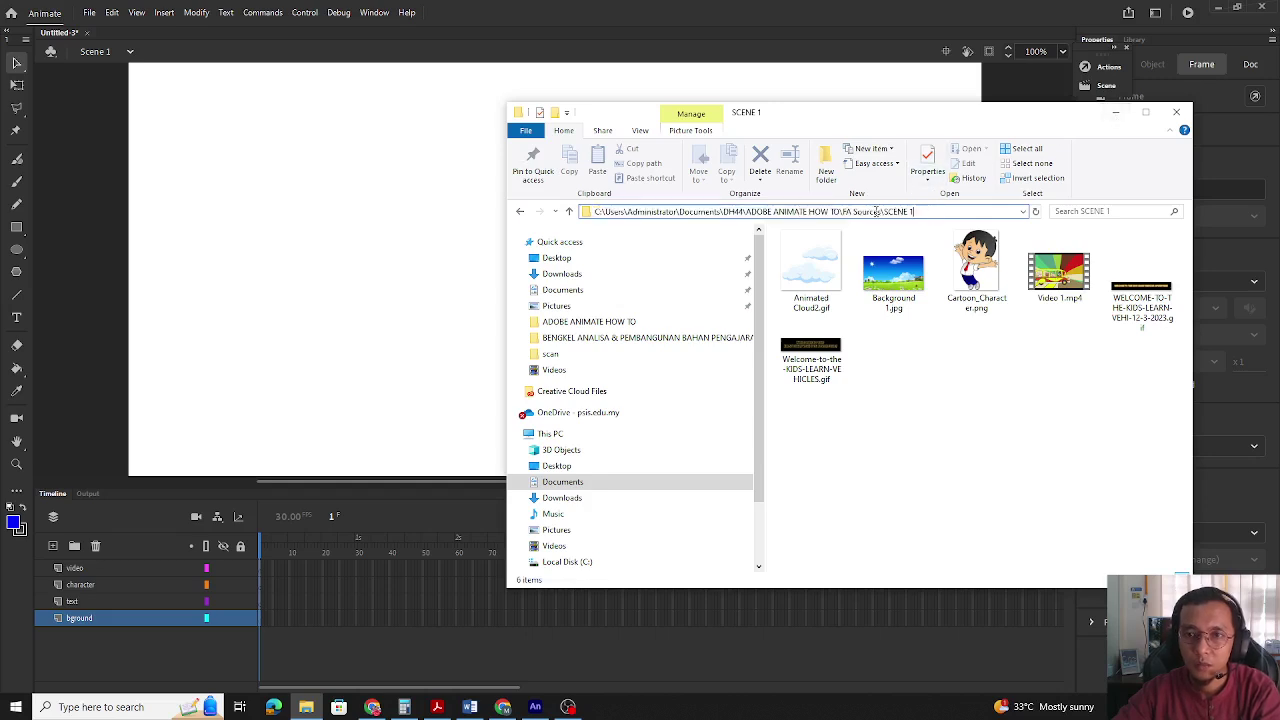
pyautogui.click(938, 210)
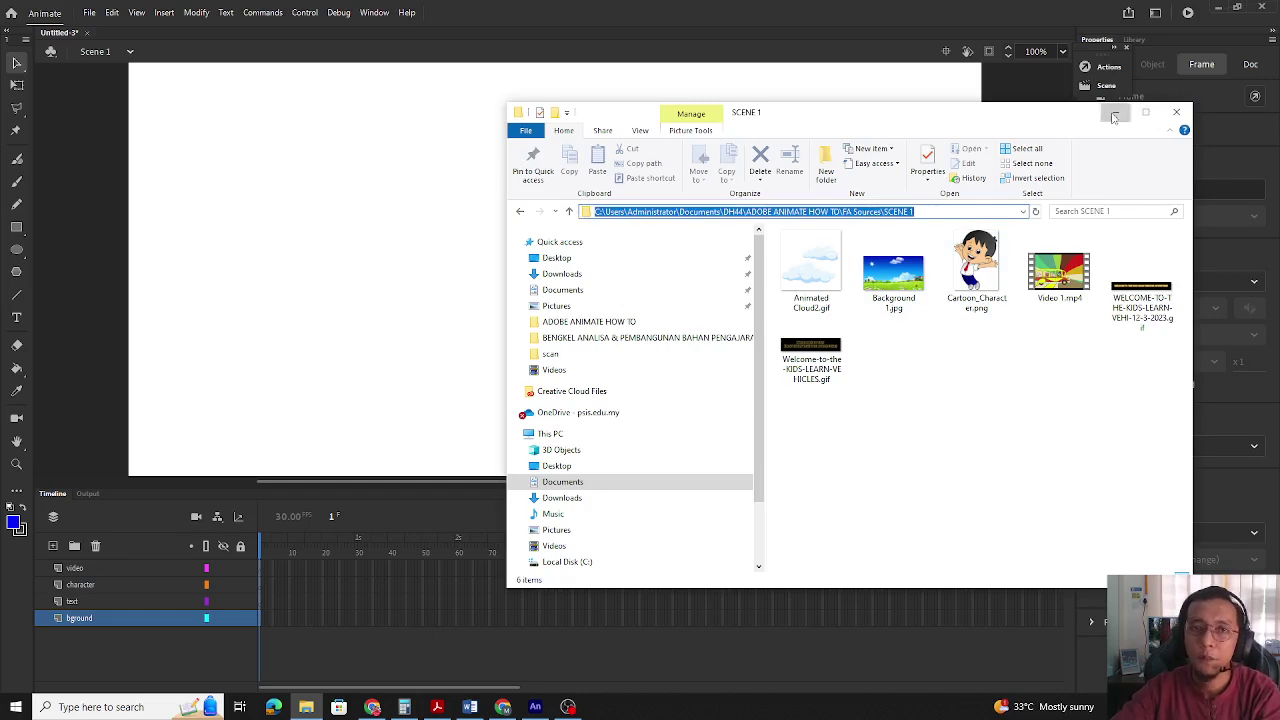
pyautogui.click(1115, 115)
pyautogui.click(87, 14)
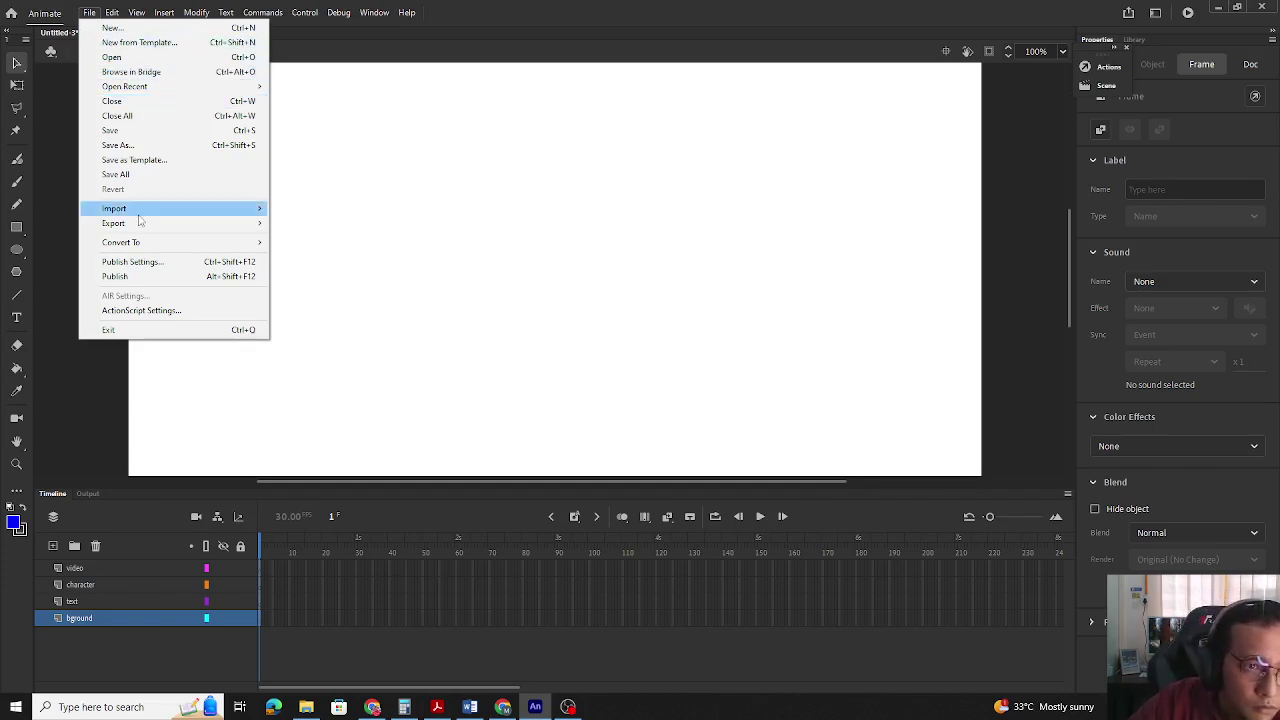
pyautogui.moveTo(169, 214)
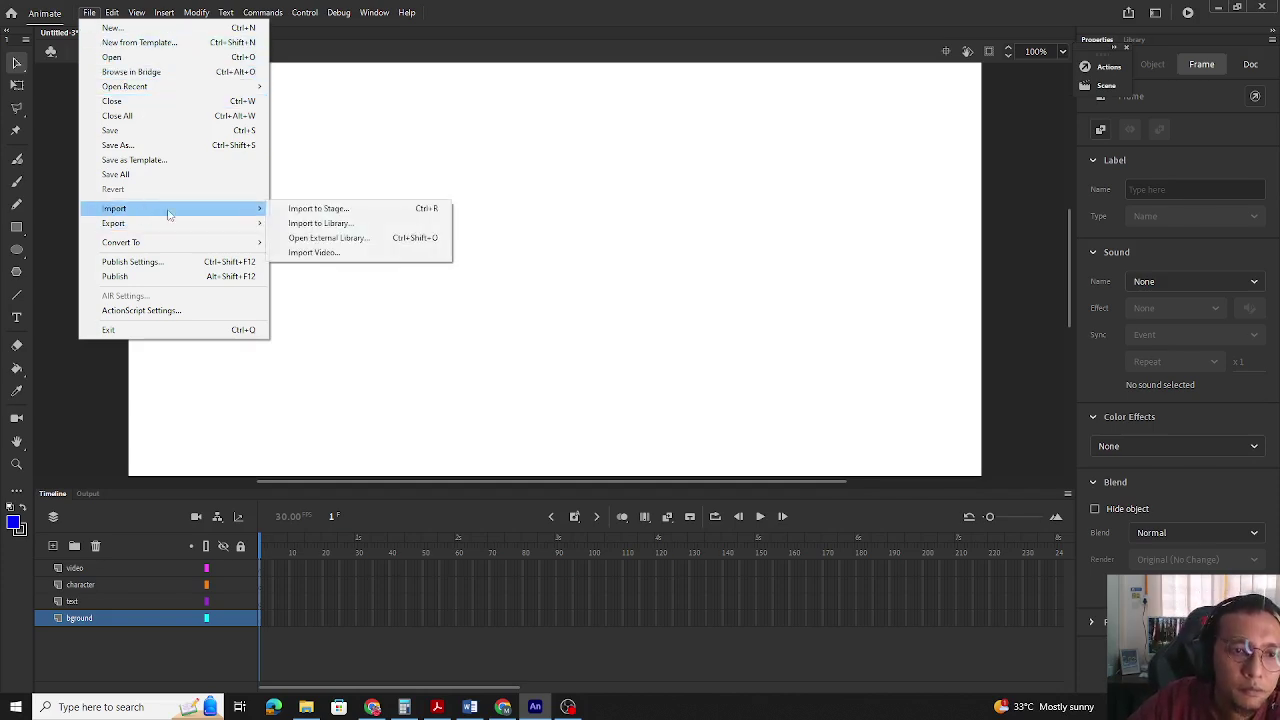
pyautogui.click(349, 214)
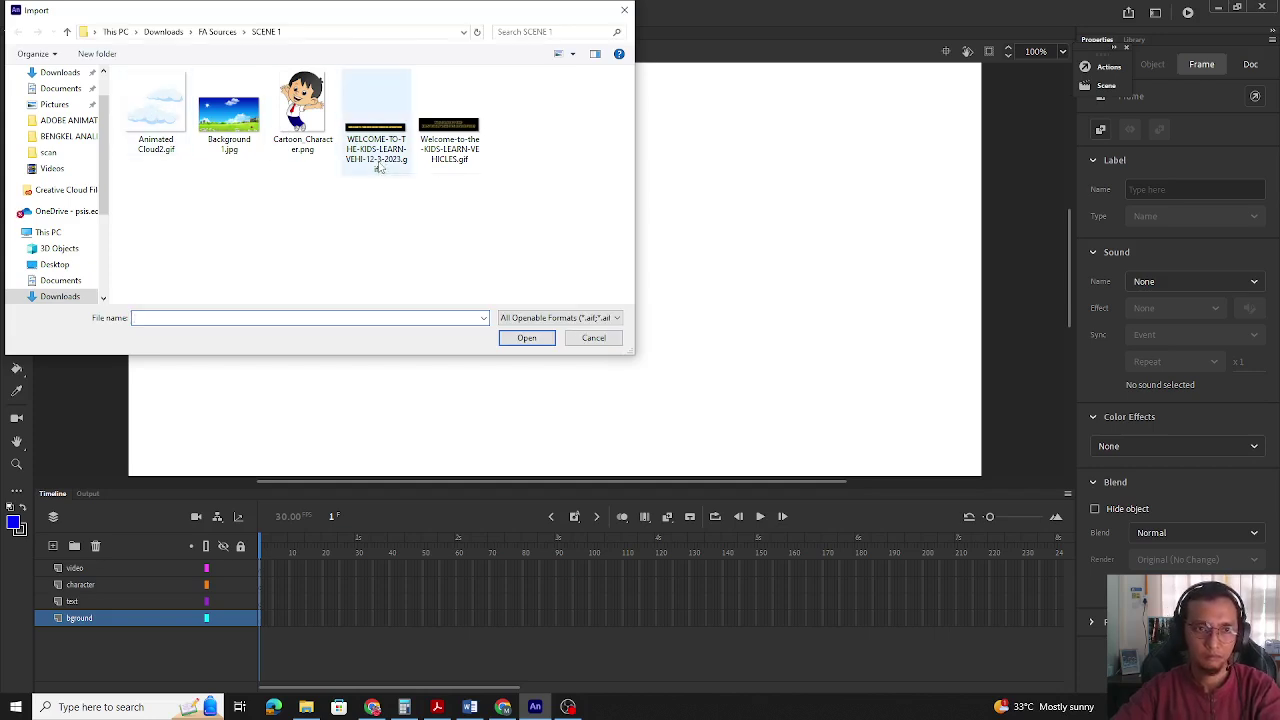
pyautogui.click(527, 318)
pyautogui.click(526, 320)
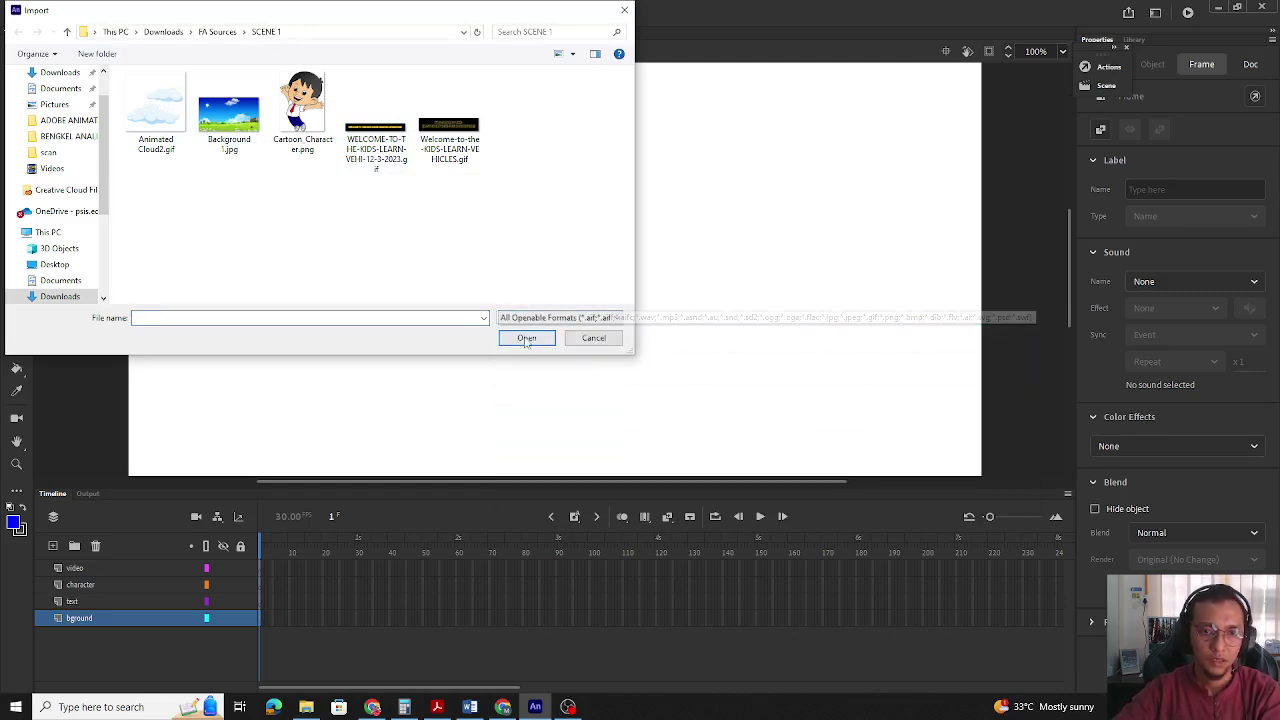
pyautogui.click(624, 10)
# Import all five files listed in the copied FA Sources > SCENE 1 path into the library, from Animated Cloud2.gif to Welcome-to-the-KIDS-LEARN-VEHICLES.gif.
pyautogui.click(89, 12)
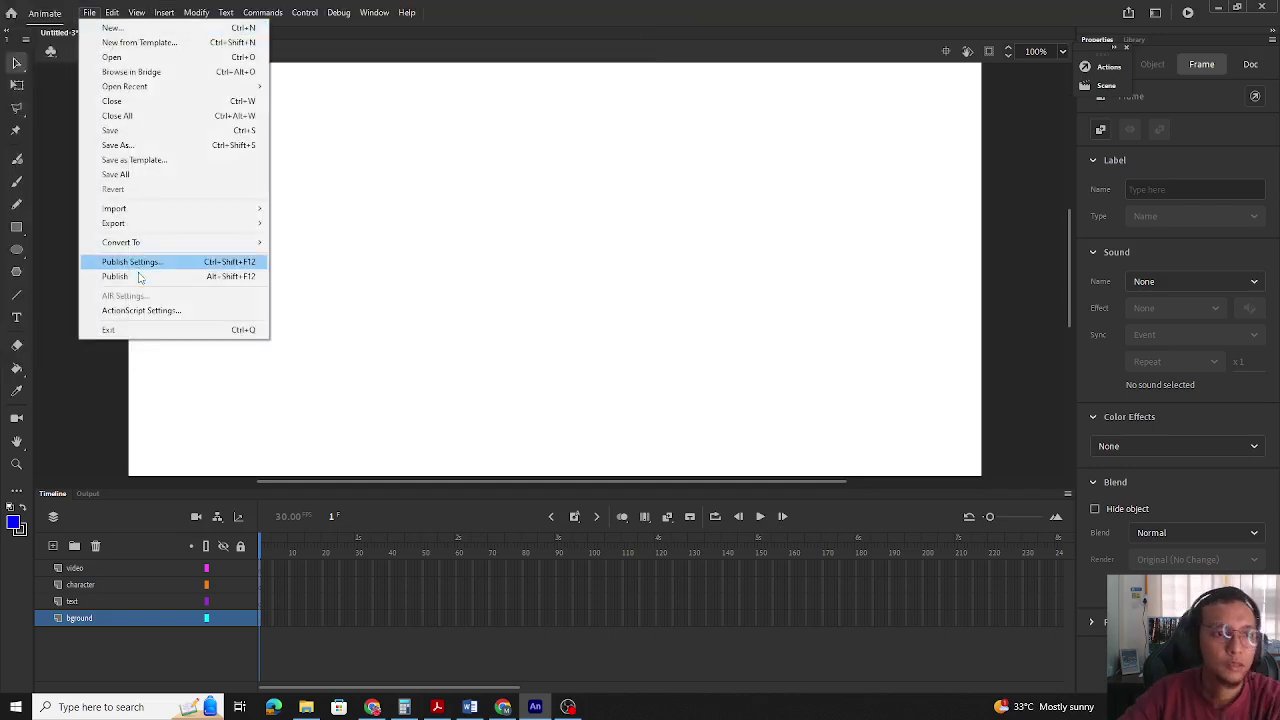
pyautogui.moveTo(150, 212)
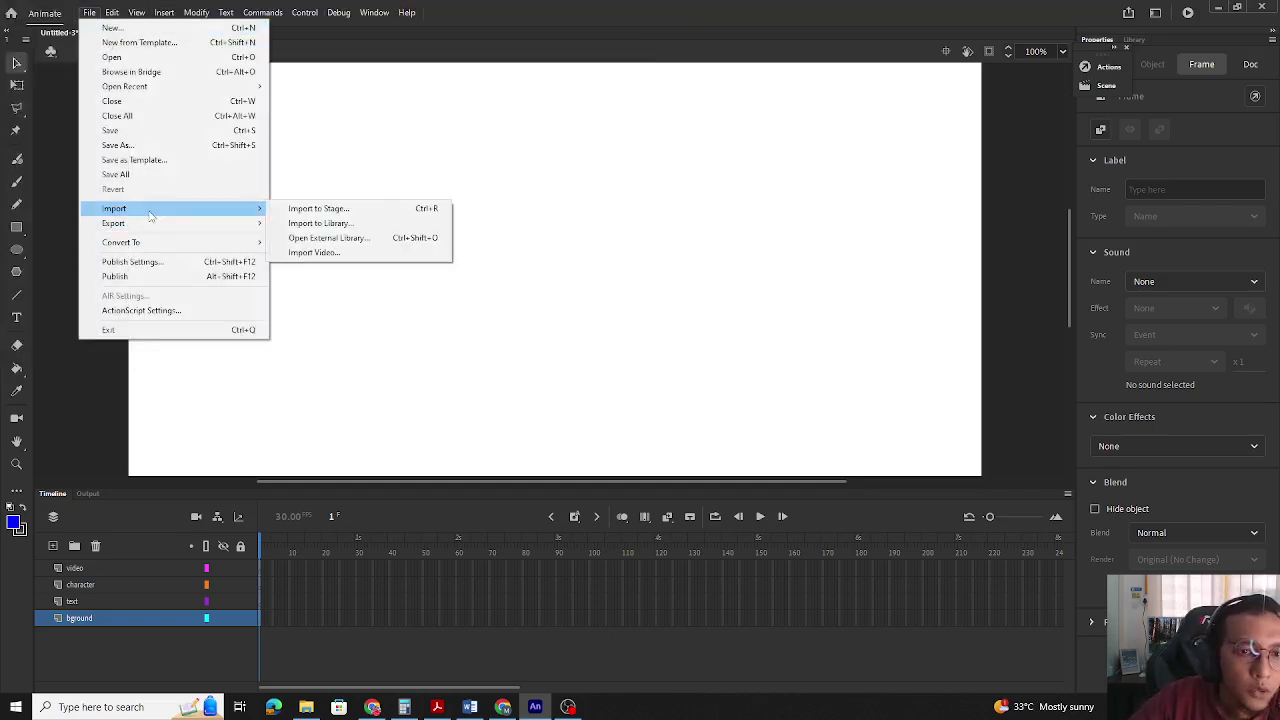
pyautogui.click(400, 226)
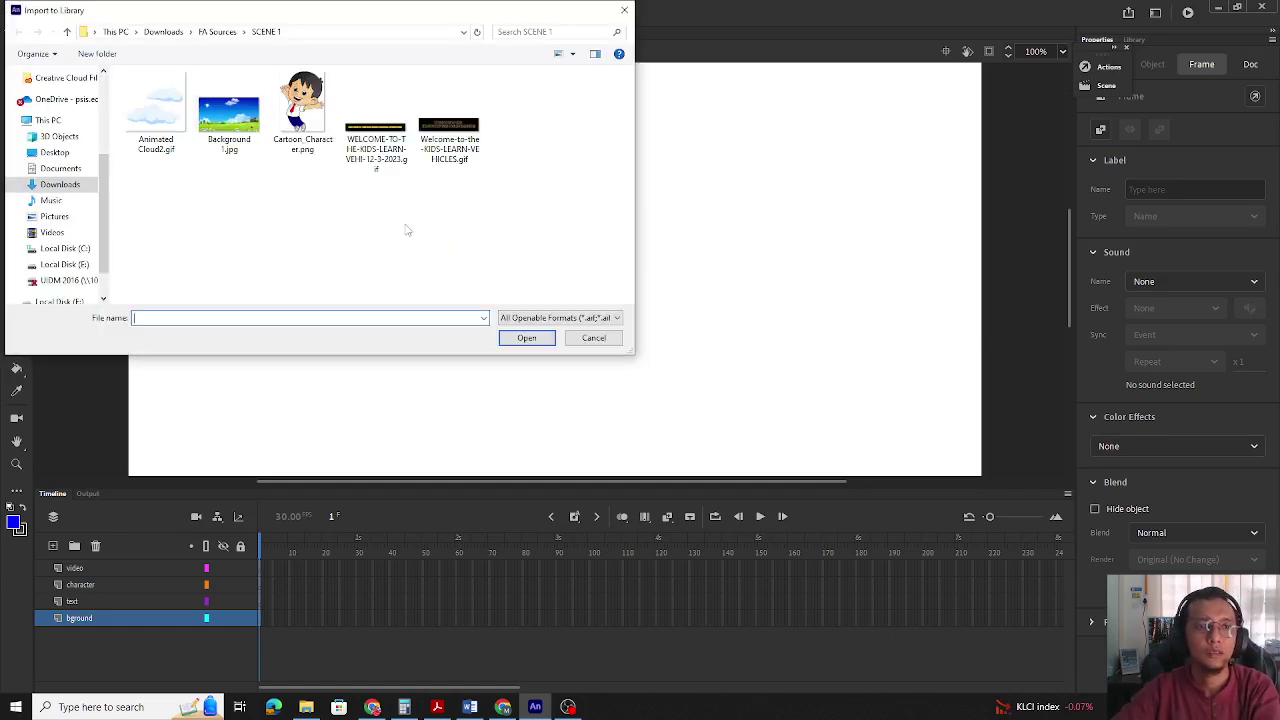
pyautogui.click(338, 32)
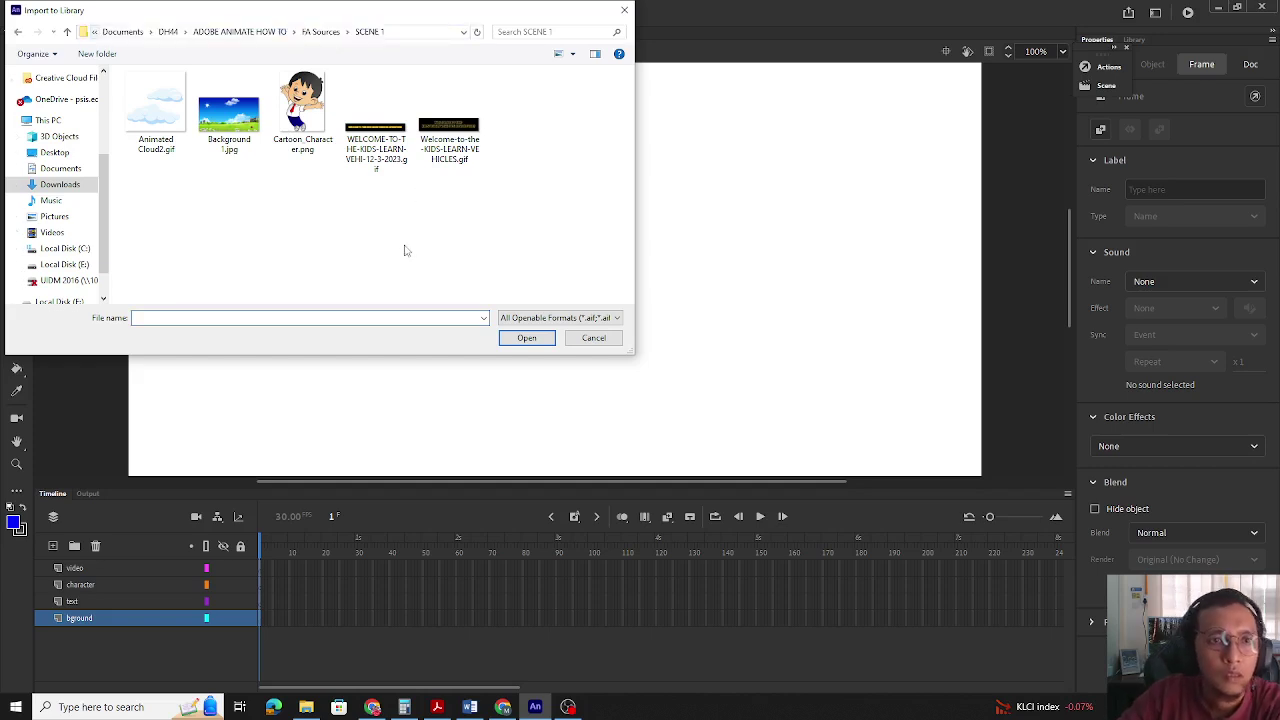
pyautogui.click(156, 115)
pyautogui.keyDown('shift'); pyautogui.click(449, 115); pyautogui.keyUp('shift')
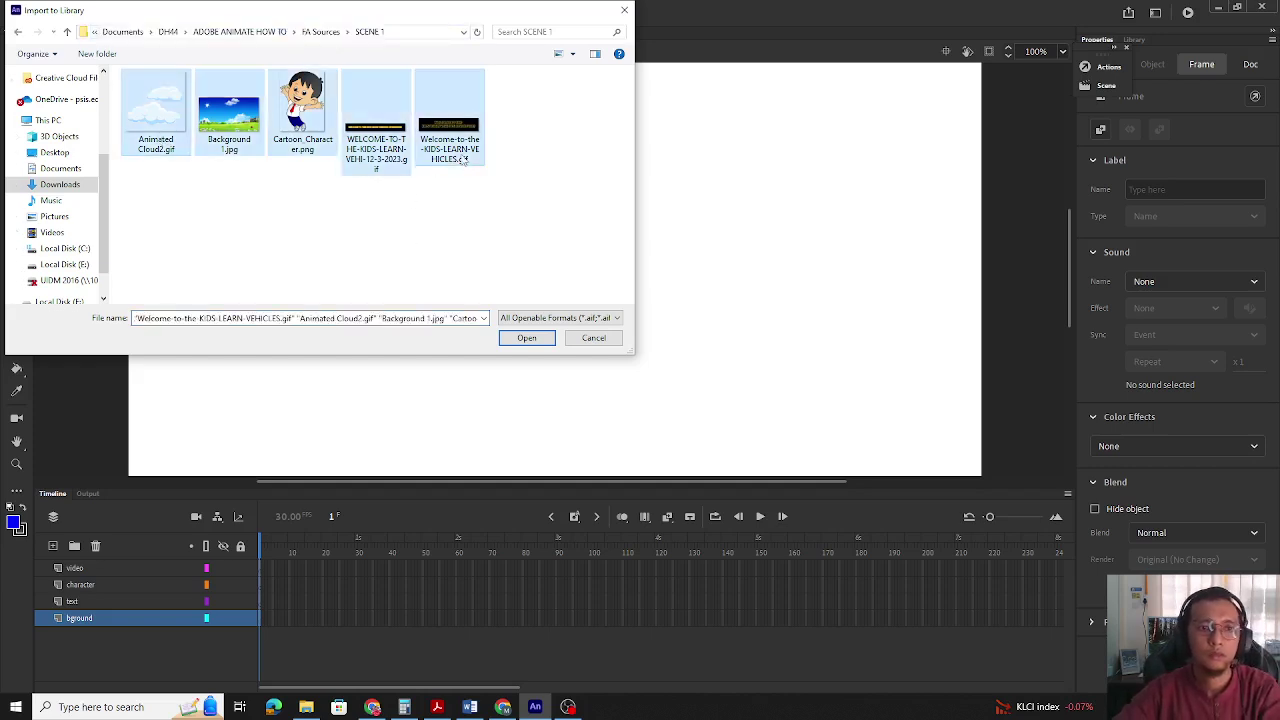
pyautogui.click(536, 340)
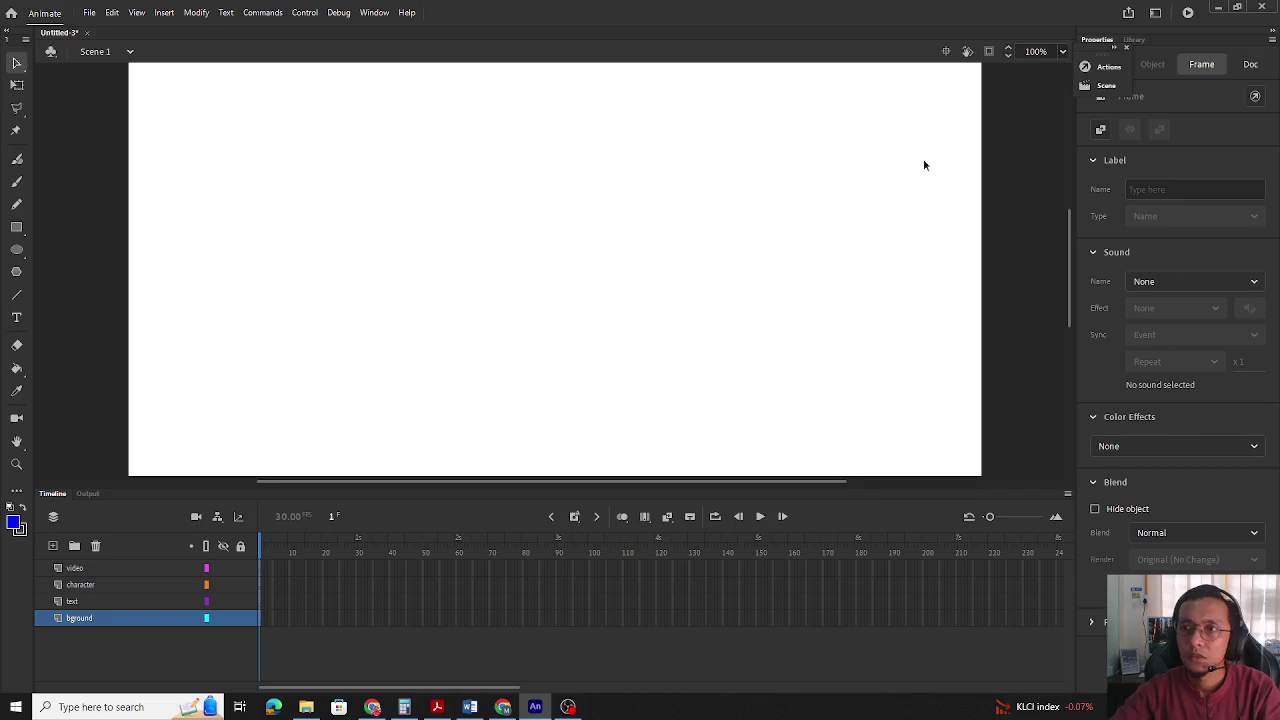
pyautogui.click(1104, 85)
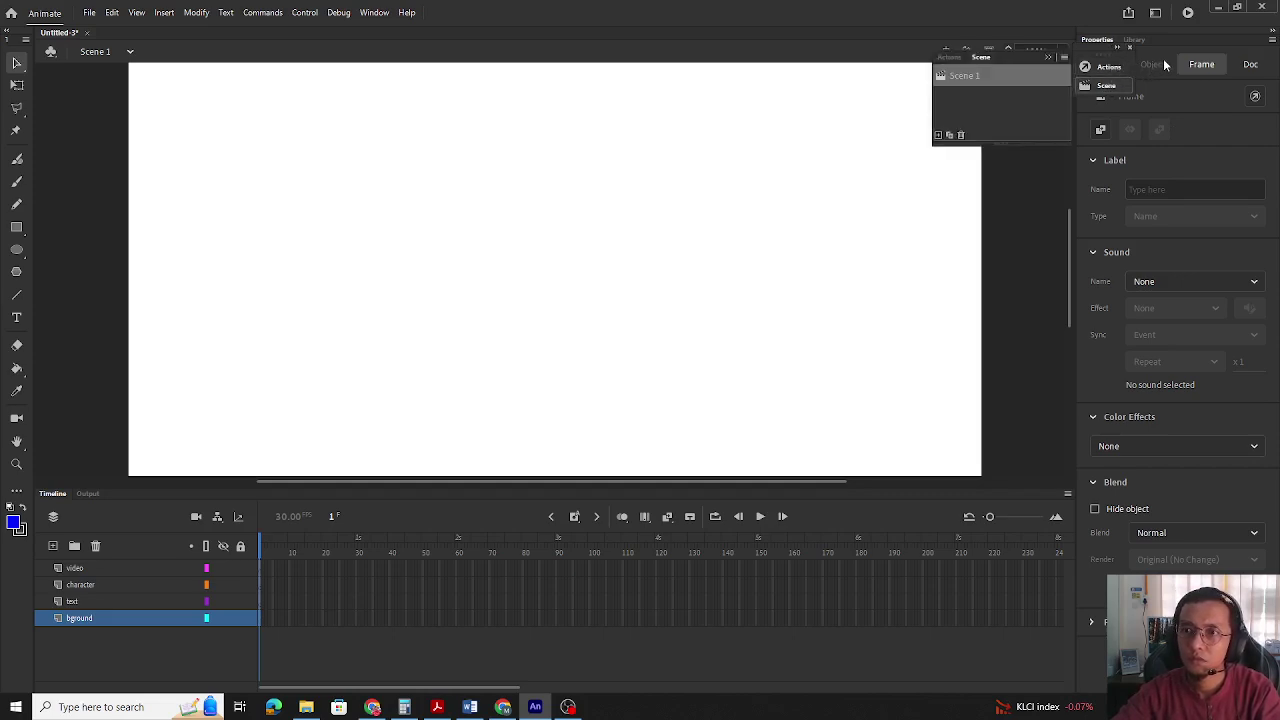
pyautogui.click(1249, 65)
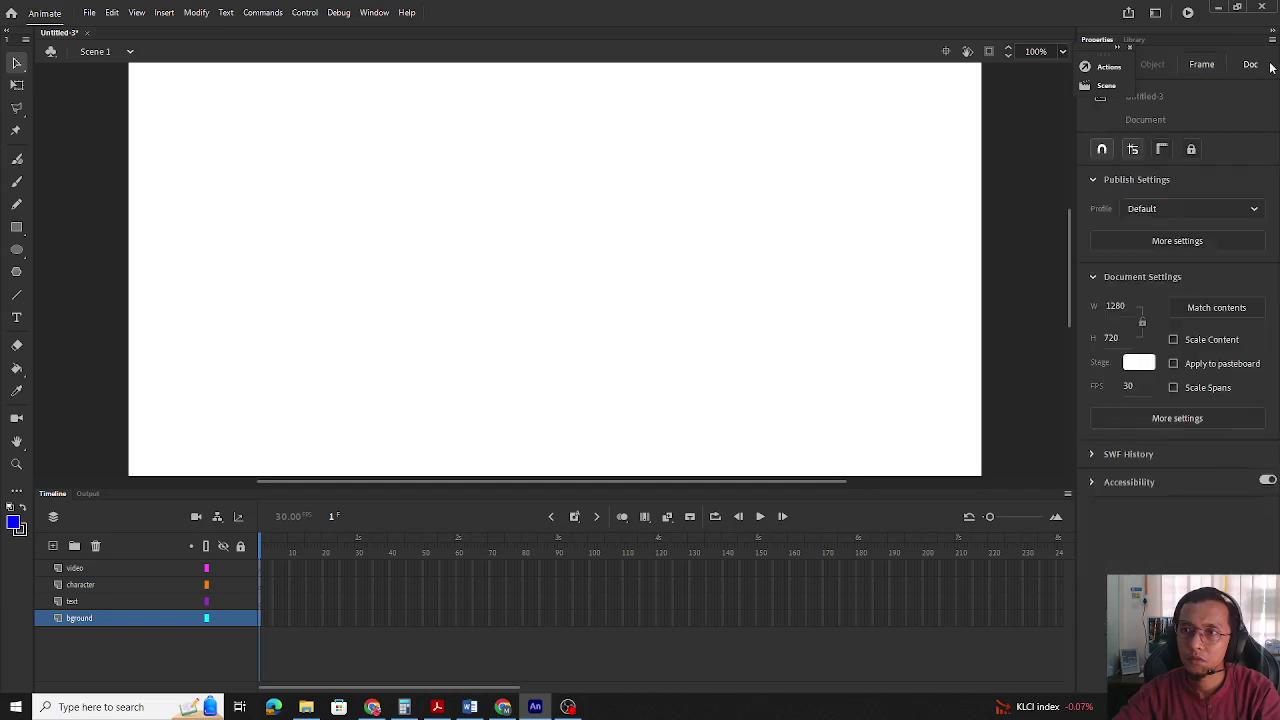
pyautogui.click(1199, 64)
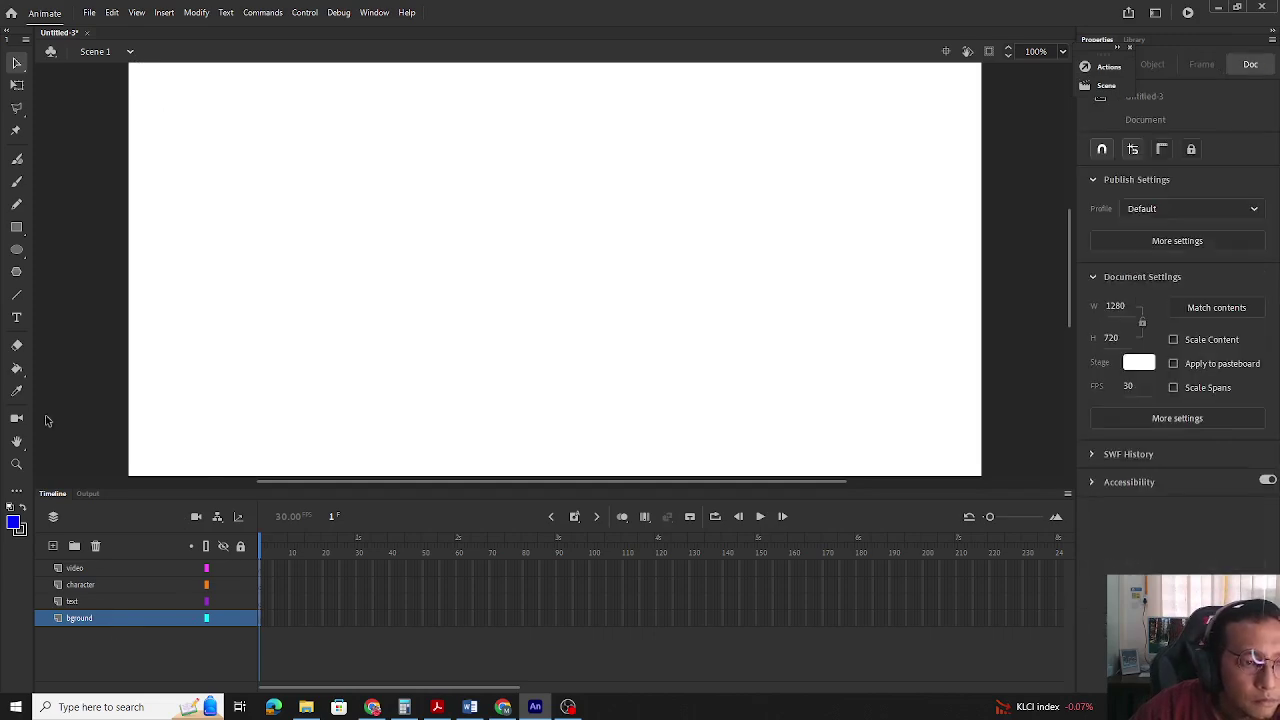
pyautogui.click(91, 12)
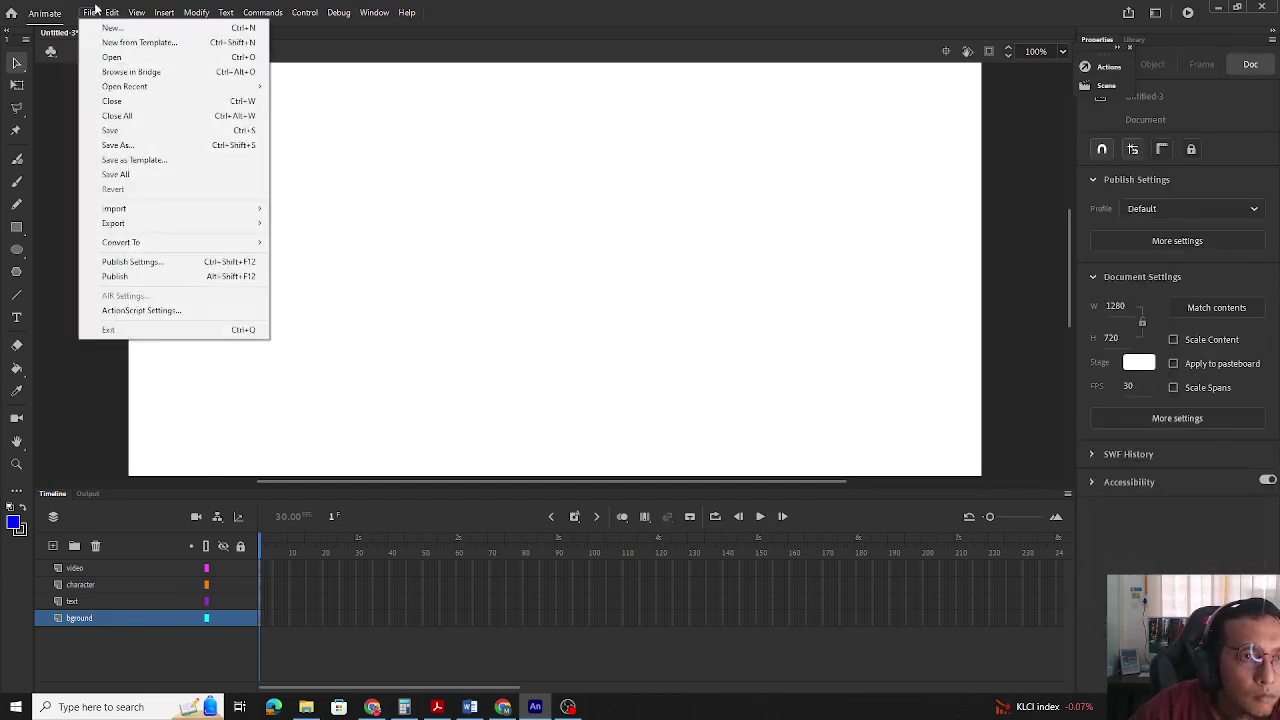
pyautogui.click(1018, 10)
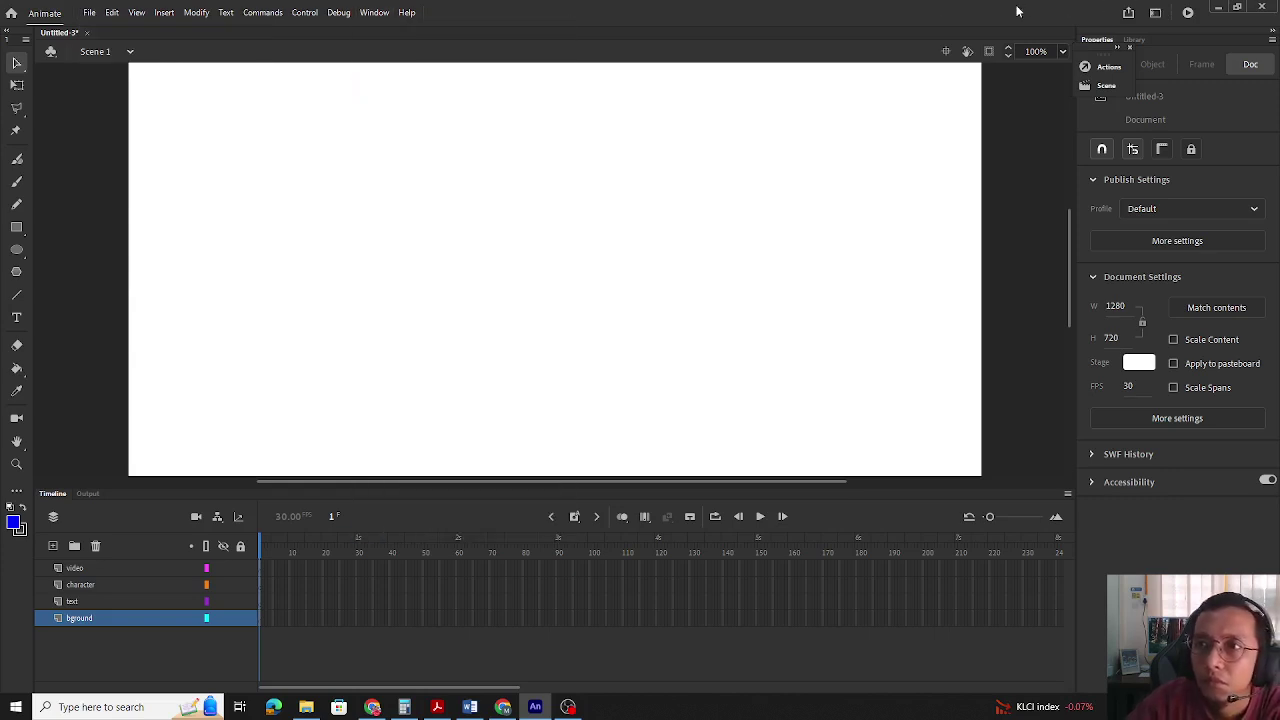
# Check the imported items in the library, looking inside the WELCOME-TO-THE-KIDS-LEARN-VEHI folder and collapsing it again.
pyautogui.click(1134, 40)
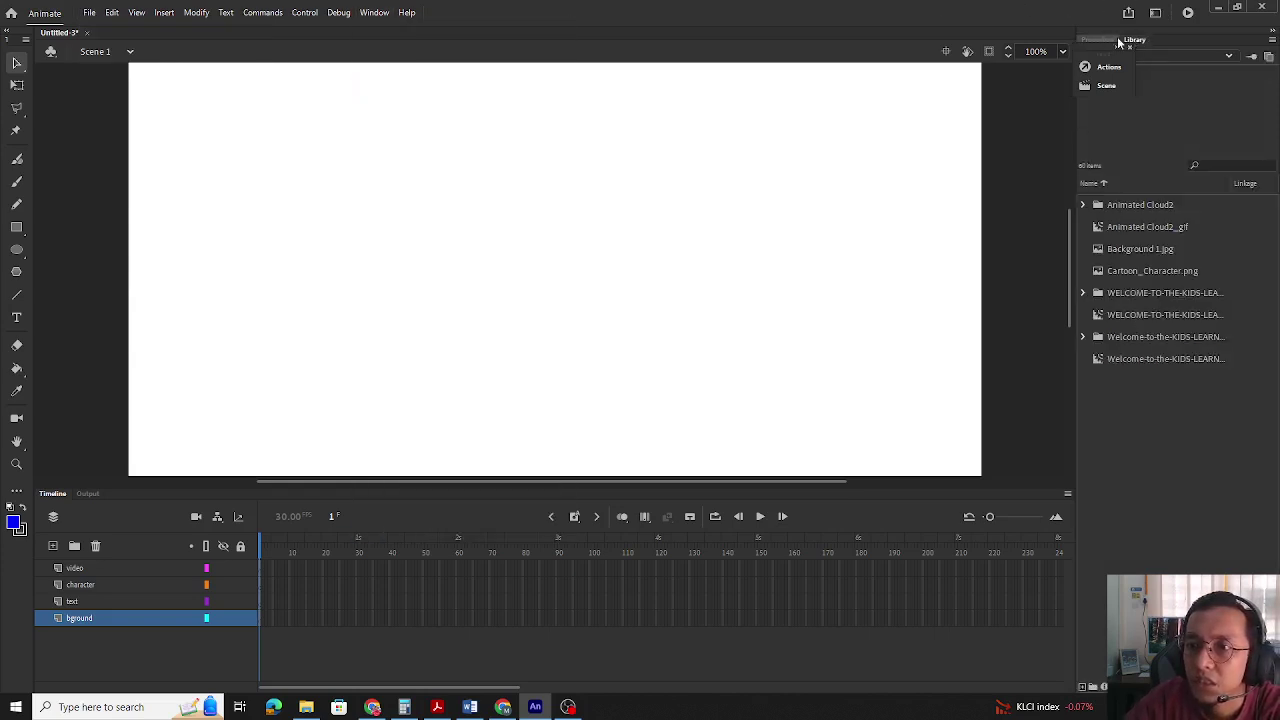
pyautogui.click(1081, 292)
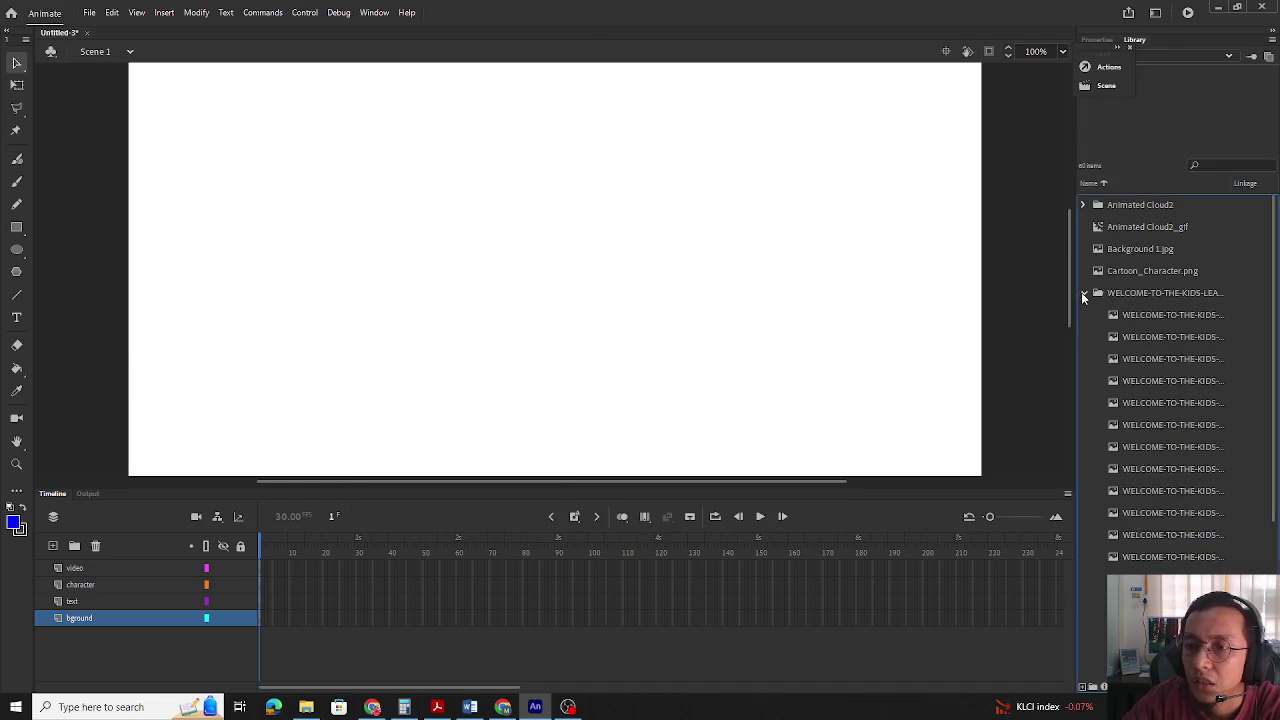
pyautogui.click(1081, 292)
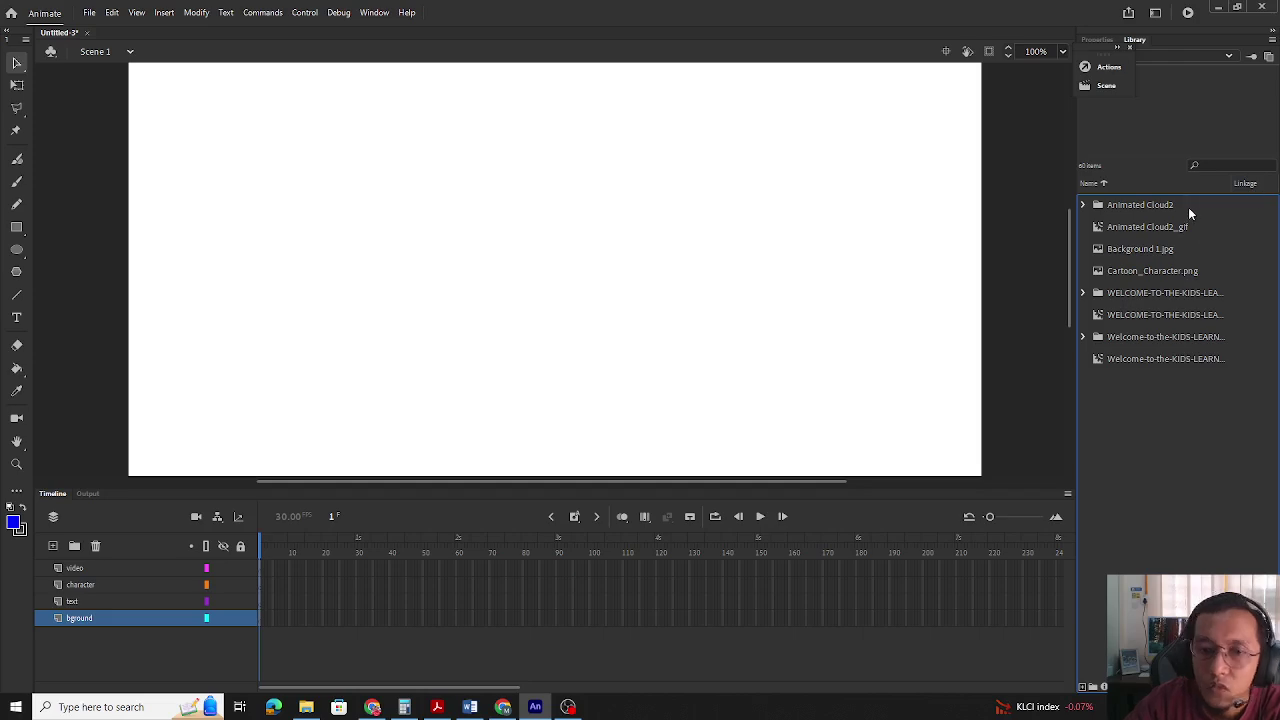
# Switch to File Explorer, place Background 1.jpg on the Animate stage in the bground layer, and keep existing library items unreplaced.
pyautogui.click(306, 707)
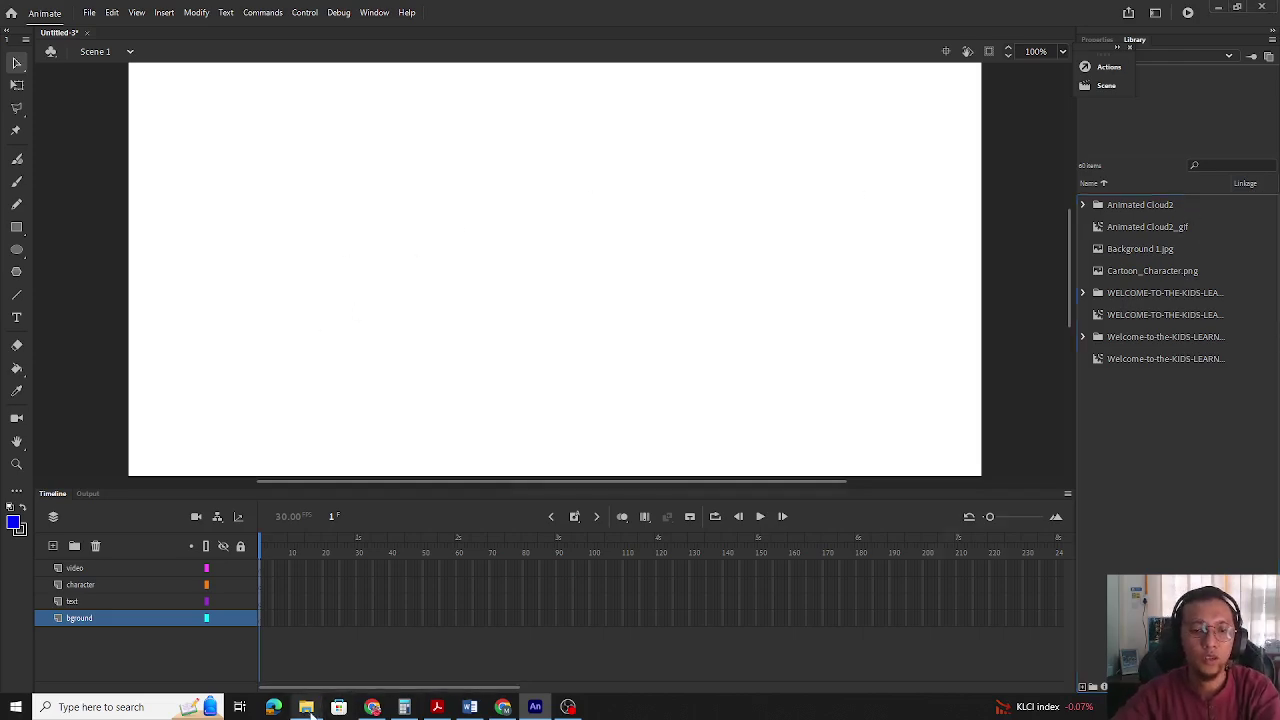
pyautogui.moveTo(940, 114); pyautogui.dragTo(1097, 269)
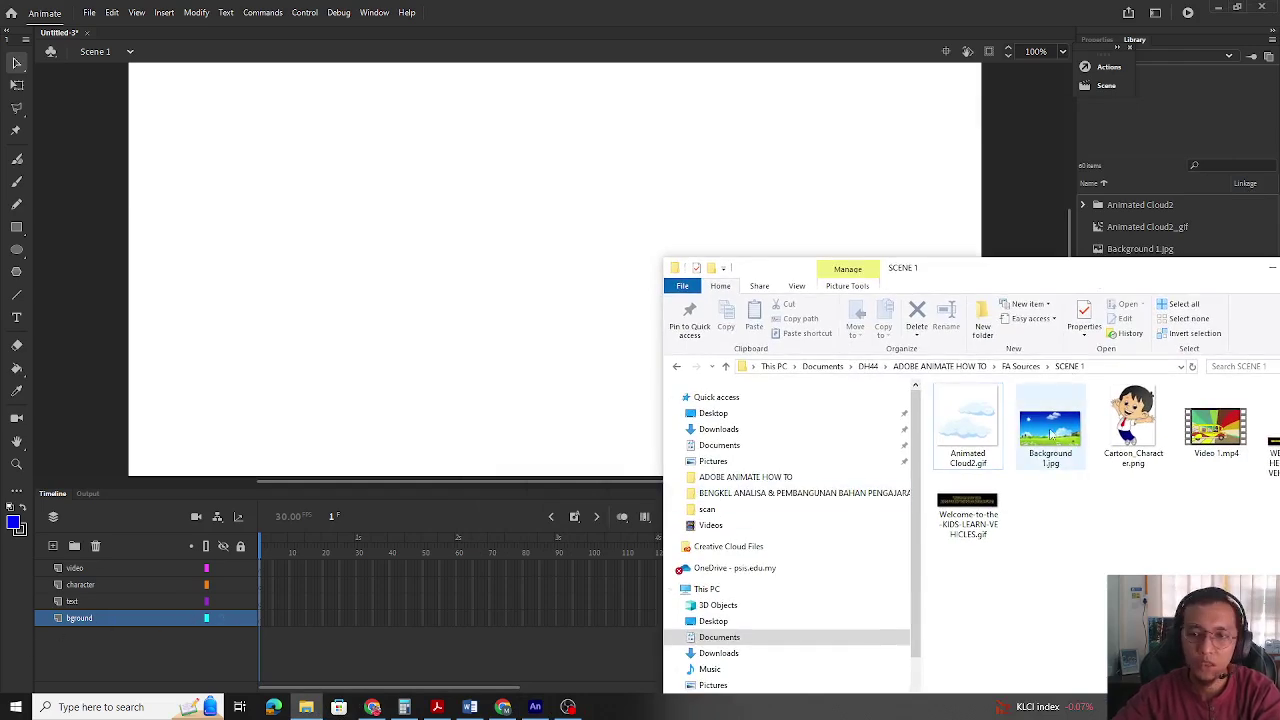
pyautogui.moveTo(1069, 431); pyautogui.dragTo(424, 229)
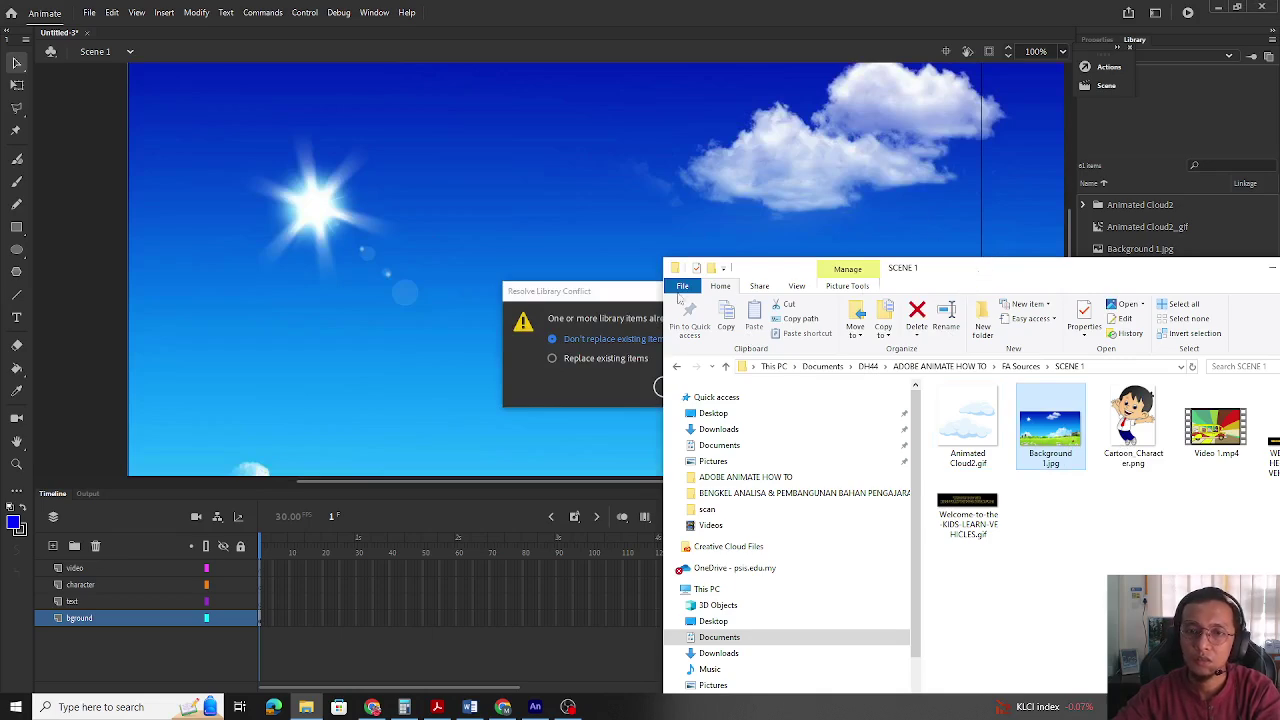
pyautogui.click(995, 255)
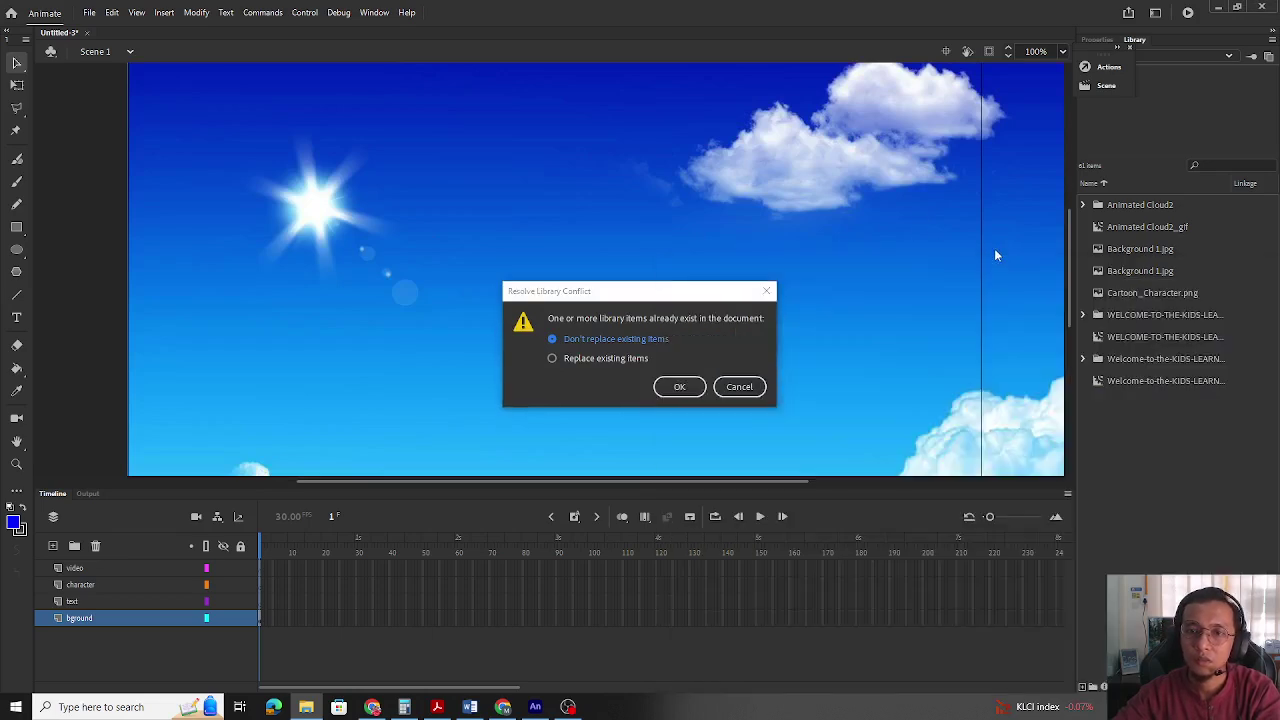
pyautogui.click(678, 388)
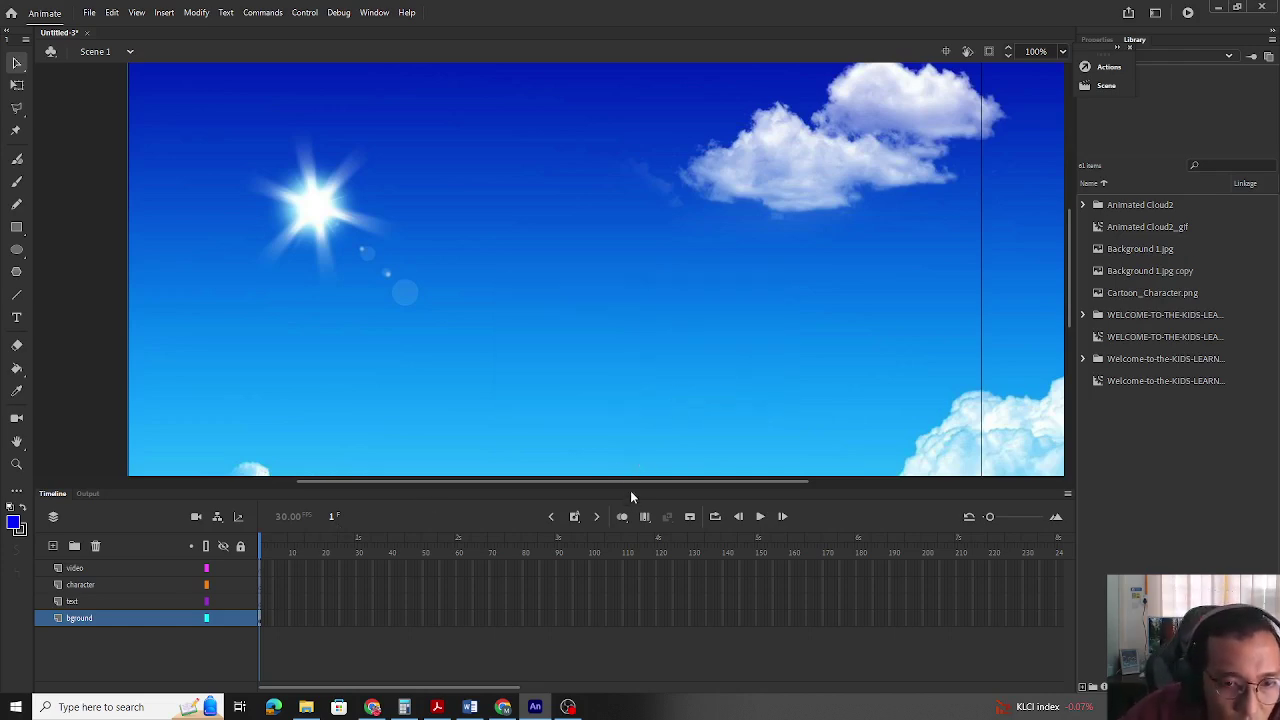
# Try to scale the Background 1.jpg image on the stage.
pyautogui.moveTo(630, 483); pyautogui.dragTo(777, 152)
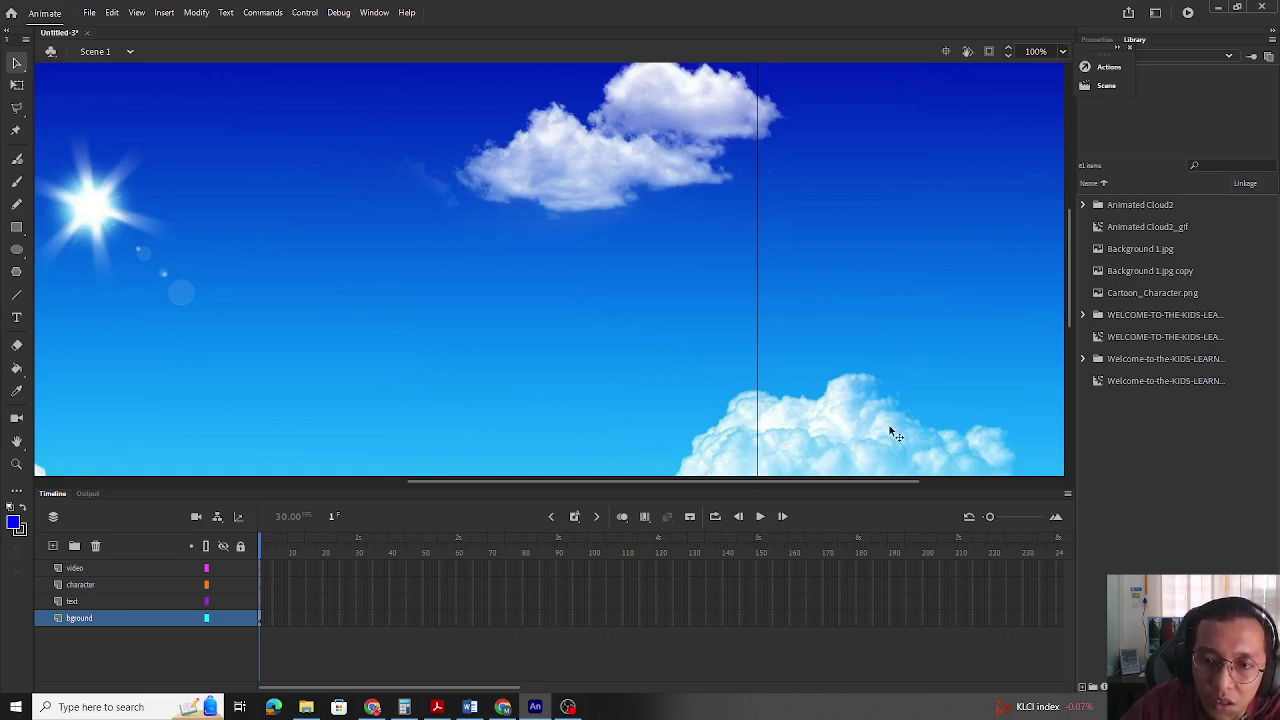
pyautogui.hscroll(2, 843, 482)
pyautogui.moveTo(843, 483); pyautogui.dragTo(596, 478)
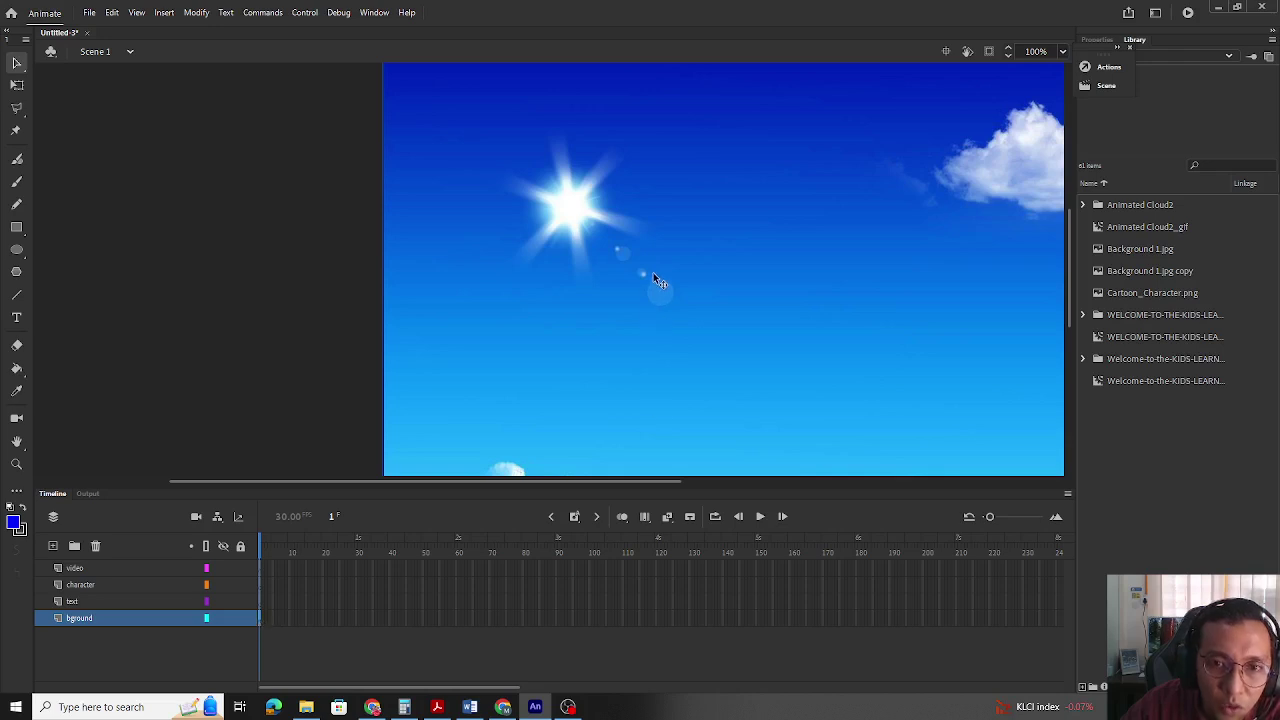
pyautogui.rightClick(259, 620)
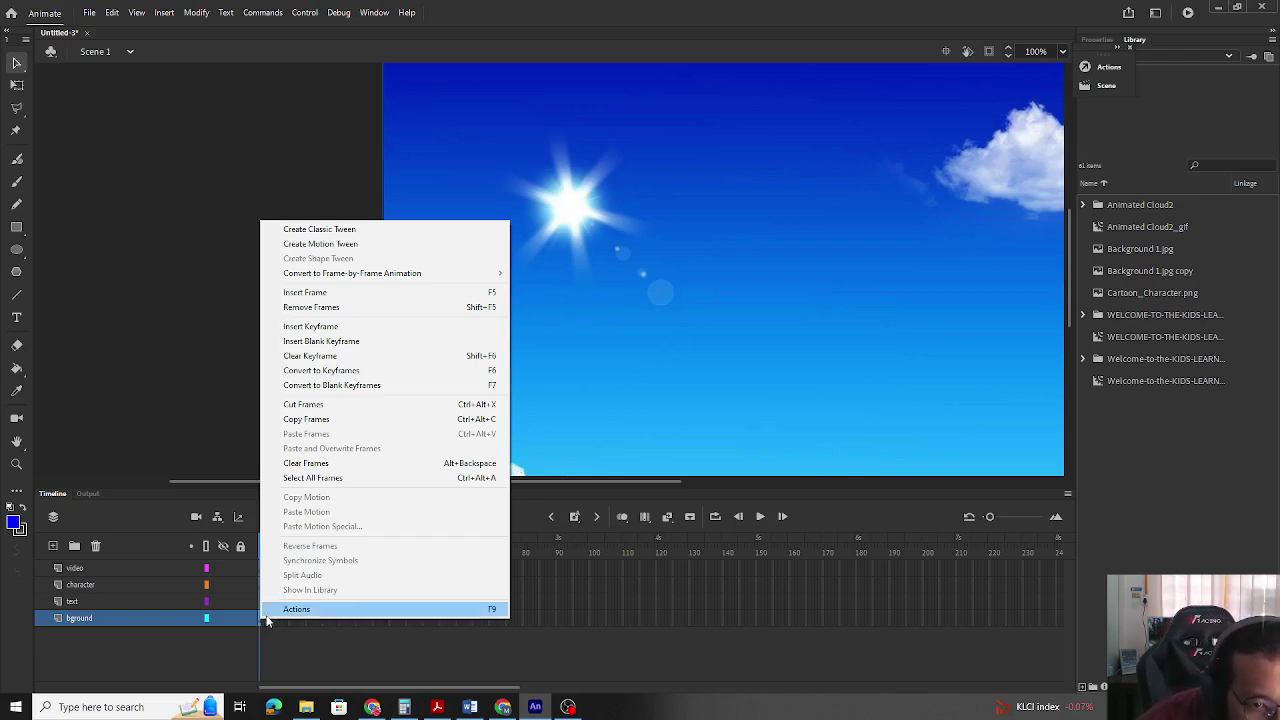
pyautogui.click(667, 345)
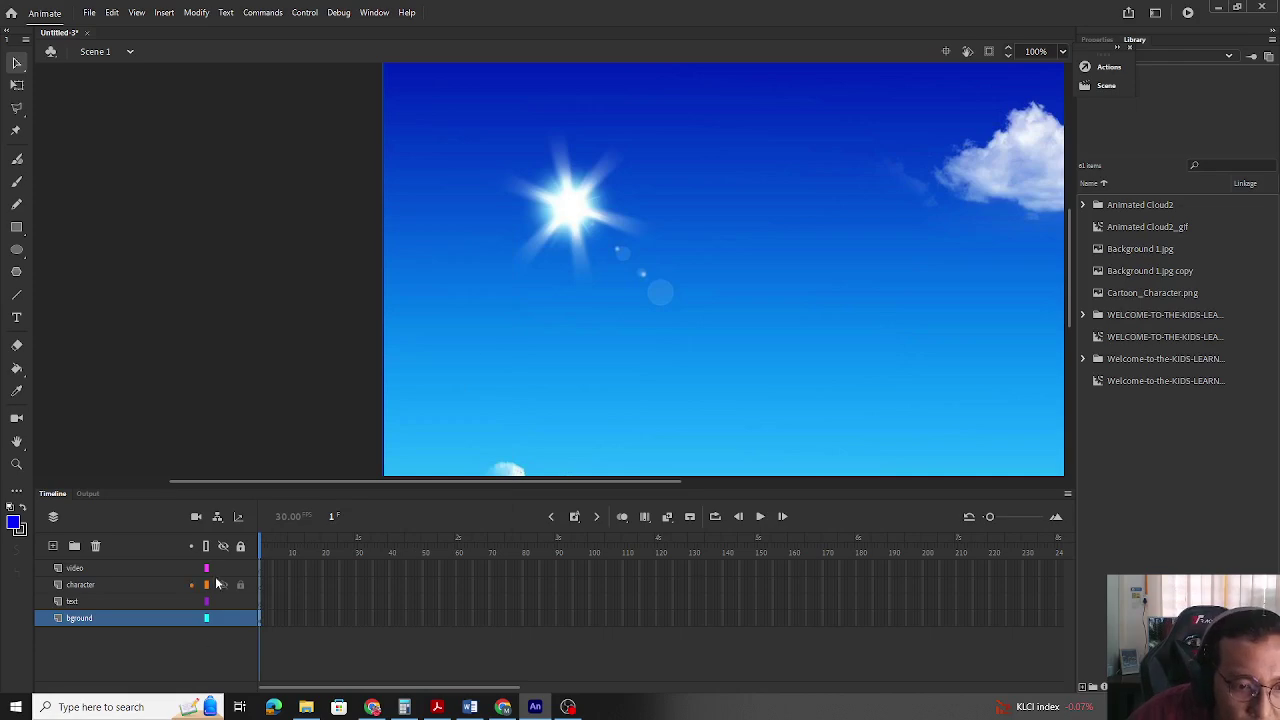
pyautogui.rightClick(548, 260)
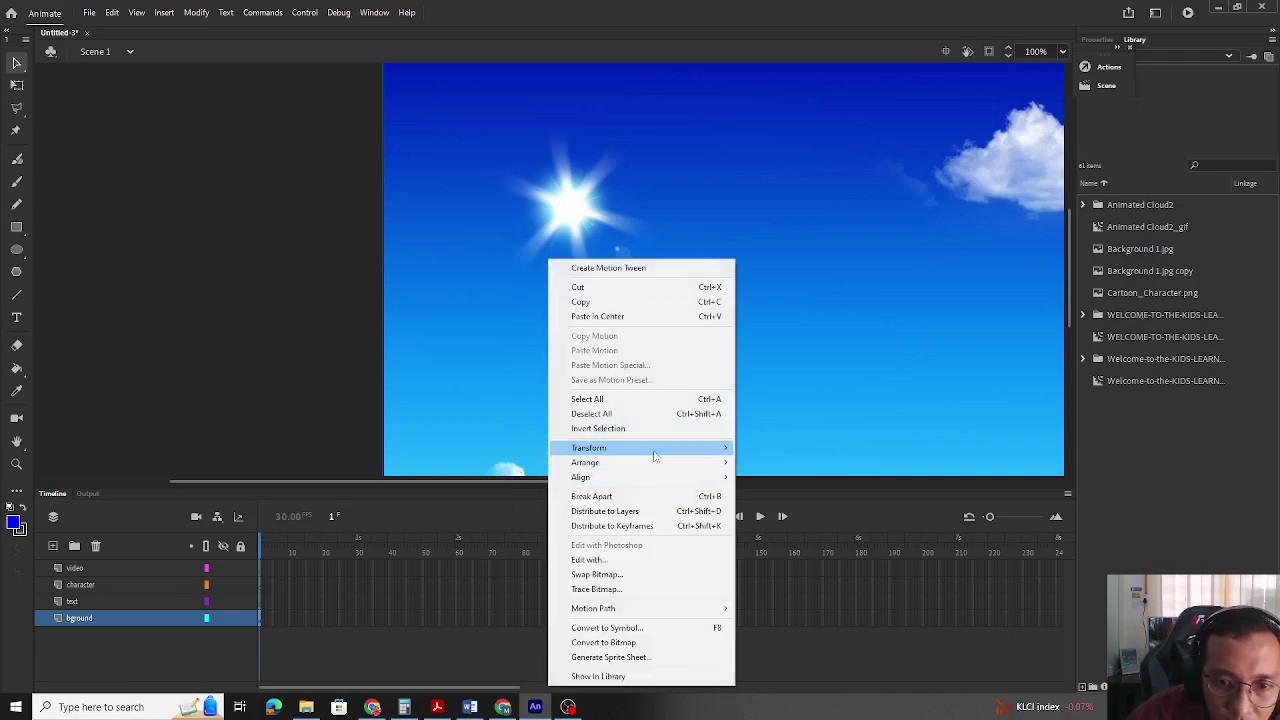
pyautogui.moveTo(655, 455)
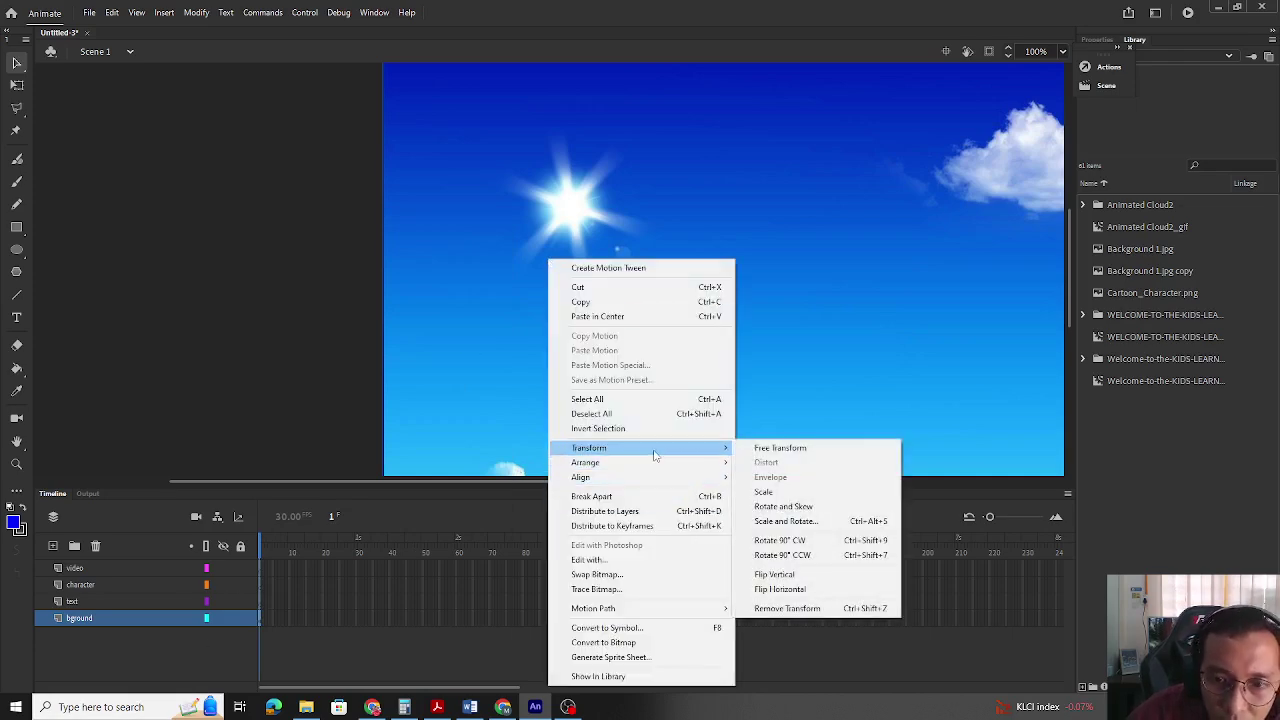
pyautogui.click(797, 494)
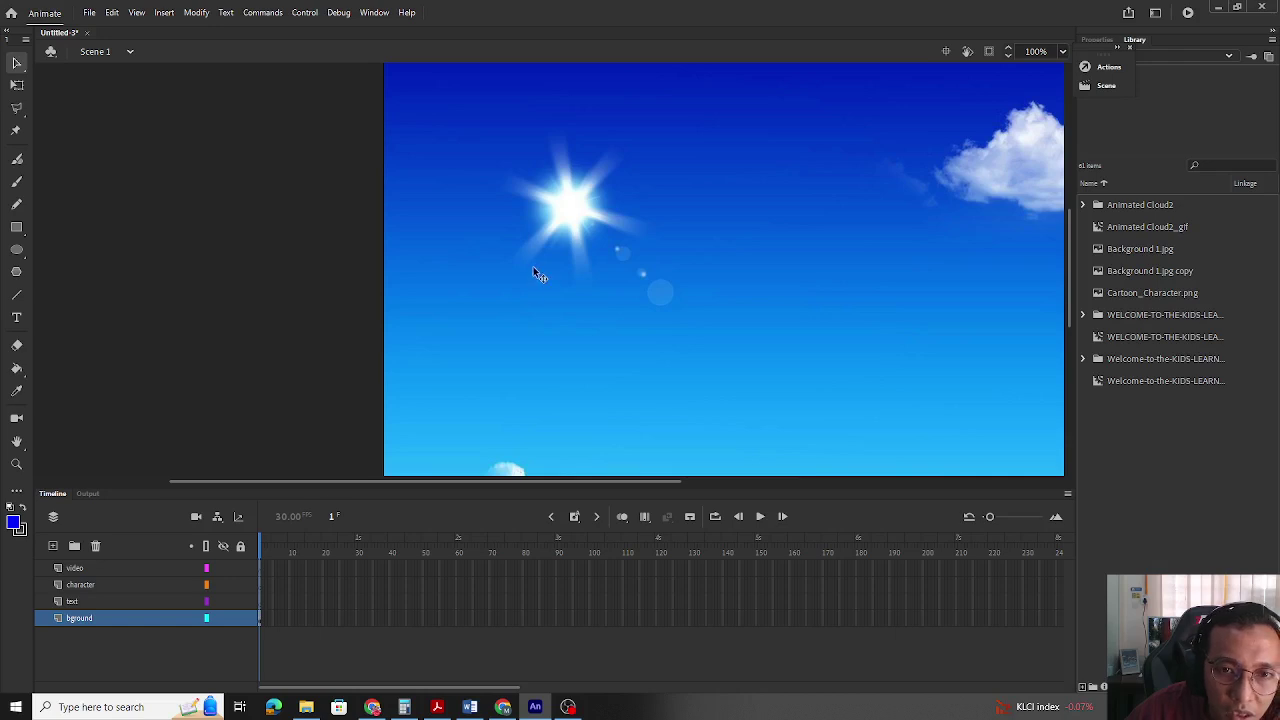
# Free-transform the background image on the stage, shrinking it in both directions to about half the stage's width.
pyautogui.rightClick(588, 205)
pyautogui.moveTo(692, 397)
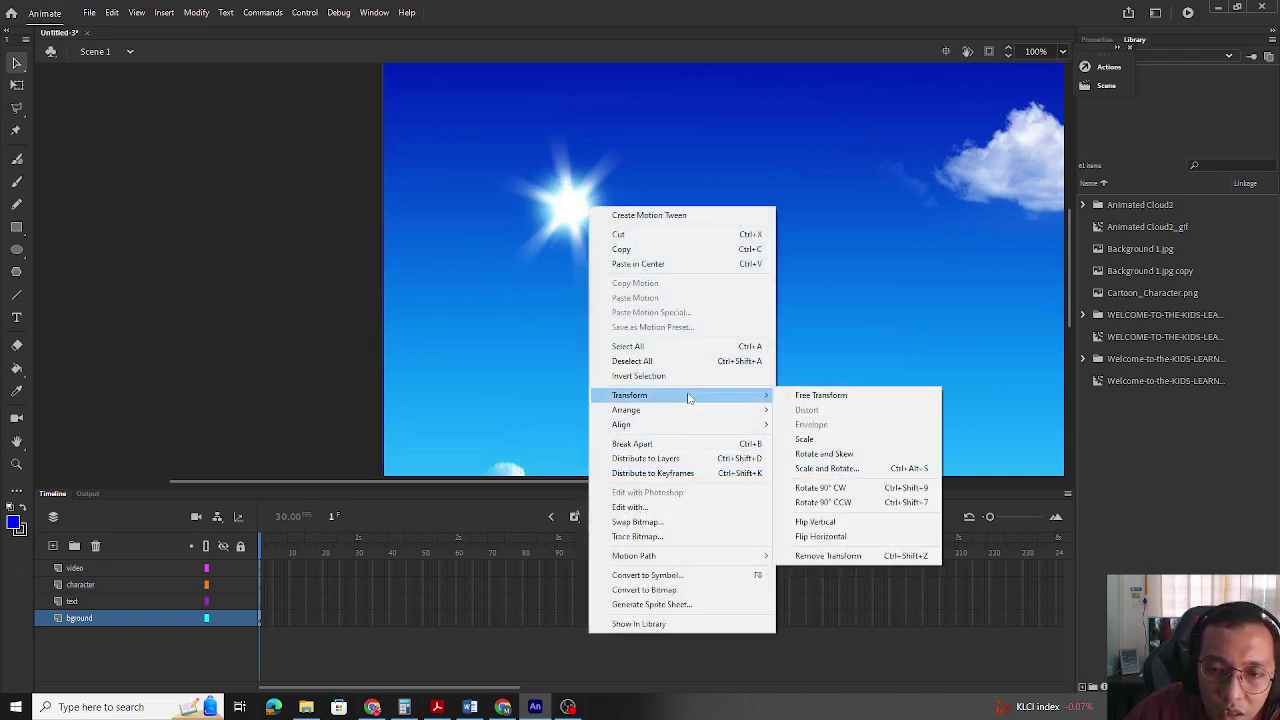
pyautogui.click(833, 396)
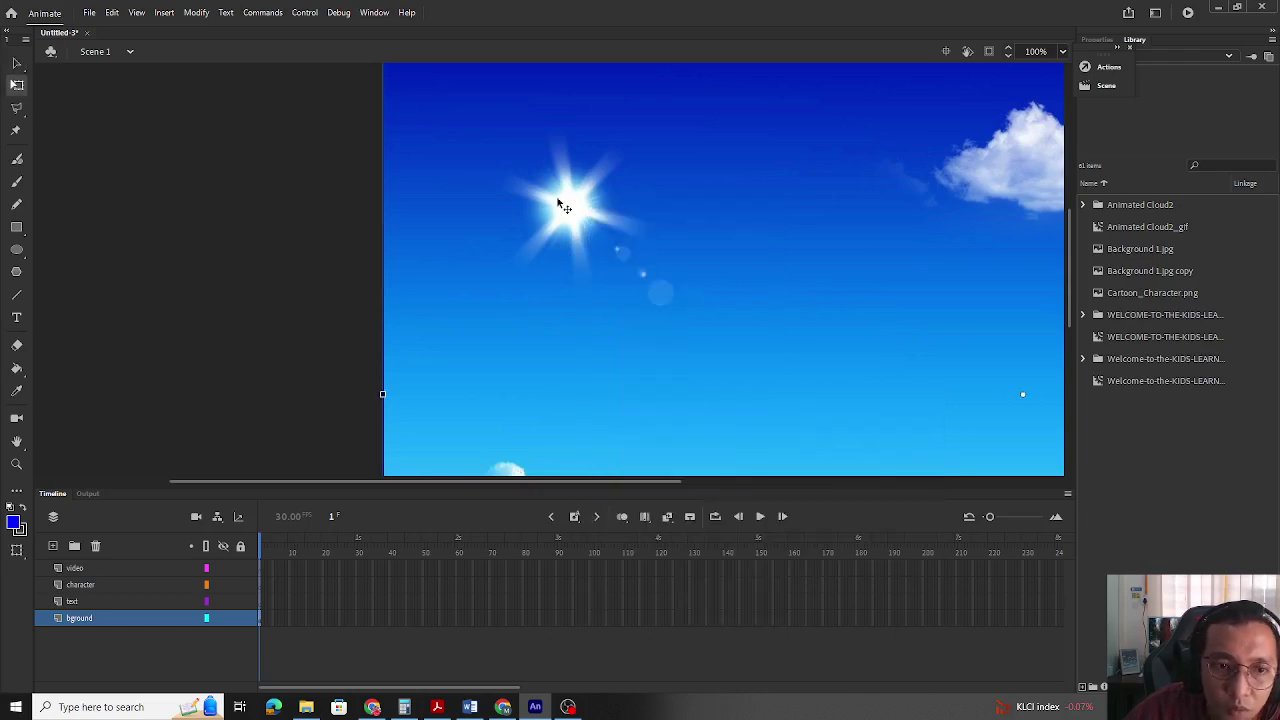
pyautogui.moveTo(383, 397); pyautogui.dragTo(614, 394)
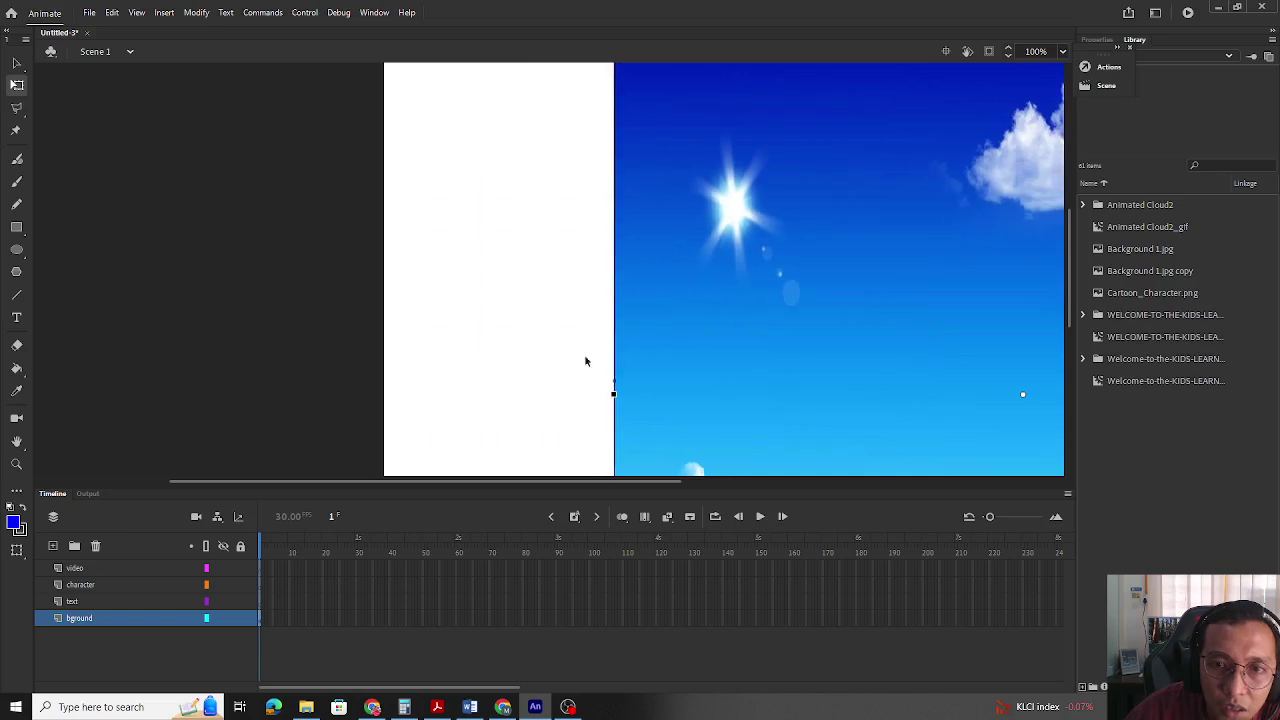
pyautogui.moveTo(606, 481); pyautogui.dragTo(788, 478)
pyautogui.moveTo(1070, 243); pyautogui.dragTo(1071, 186)
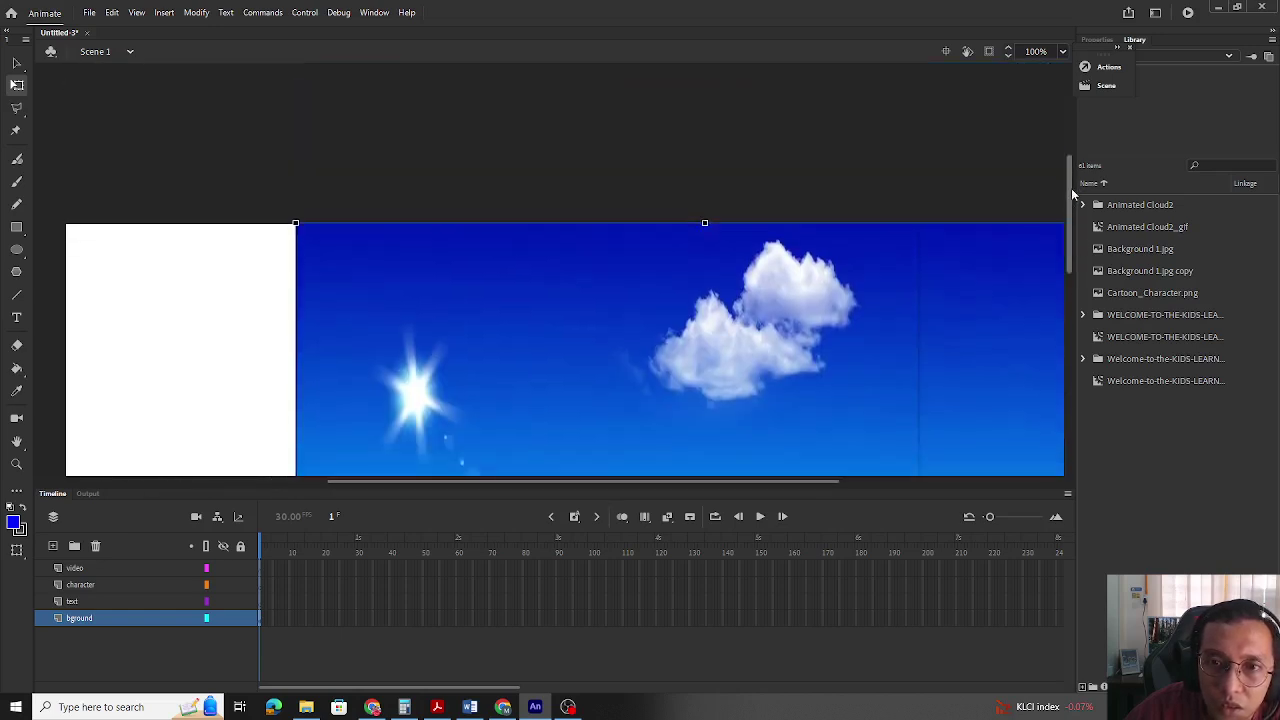
pyautogui.moveTo(703, 216); pyautogui.dragTo(704, 320)
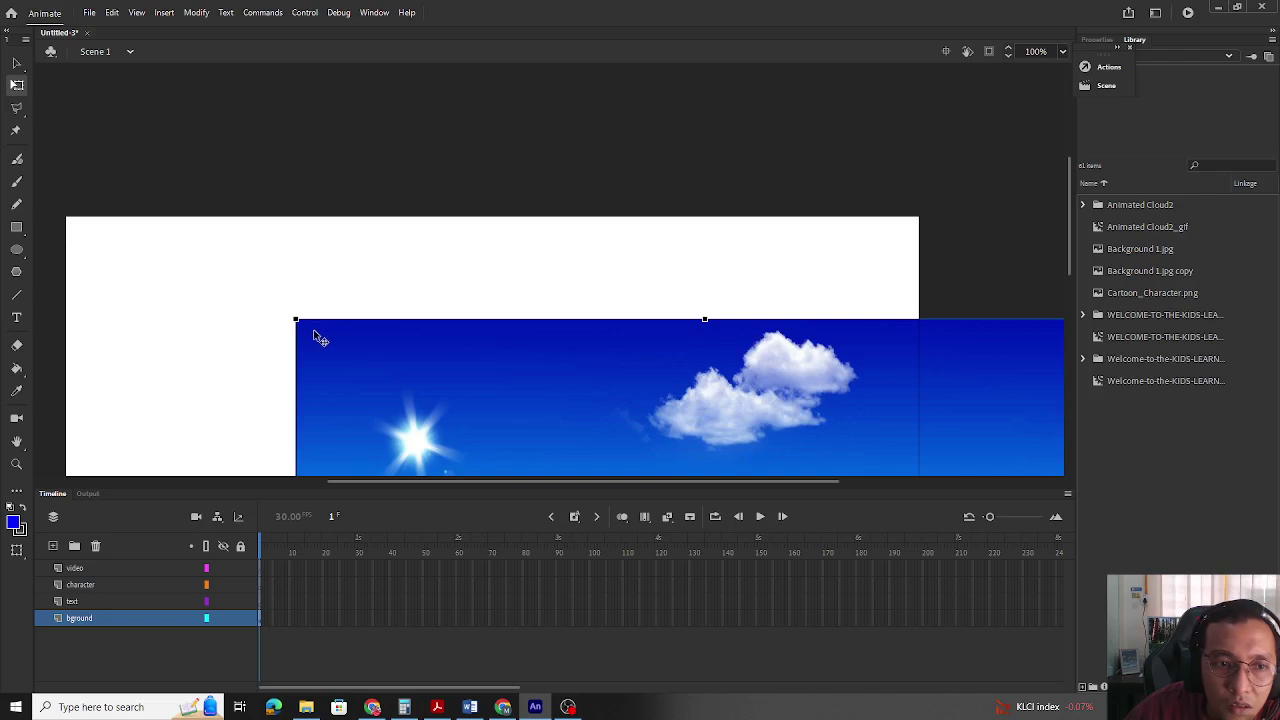
pyautogui.moveTo(294, 320); pyautogui.dragTo(497, 374)
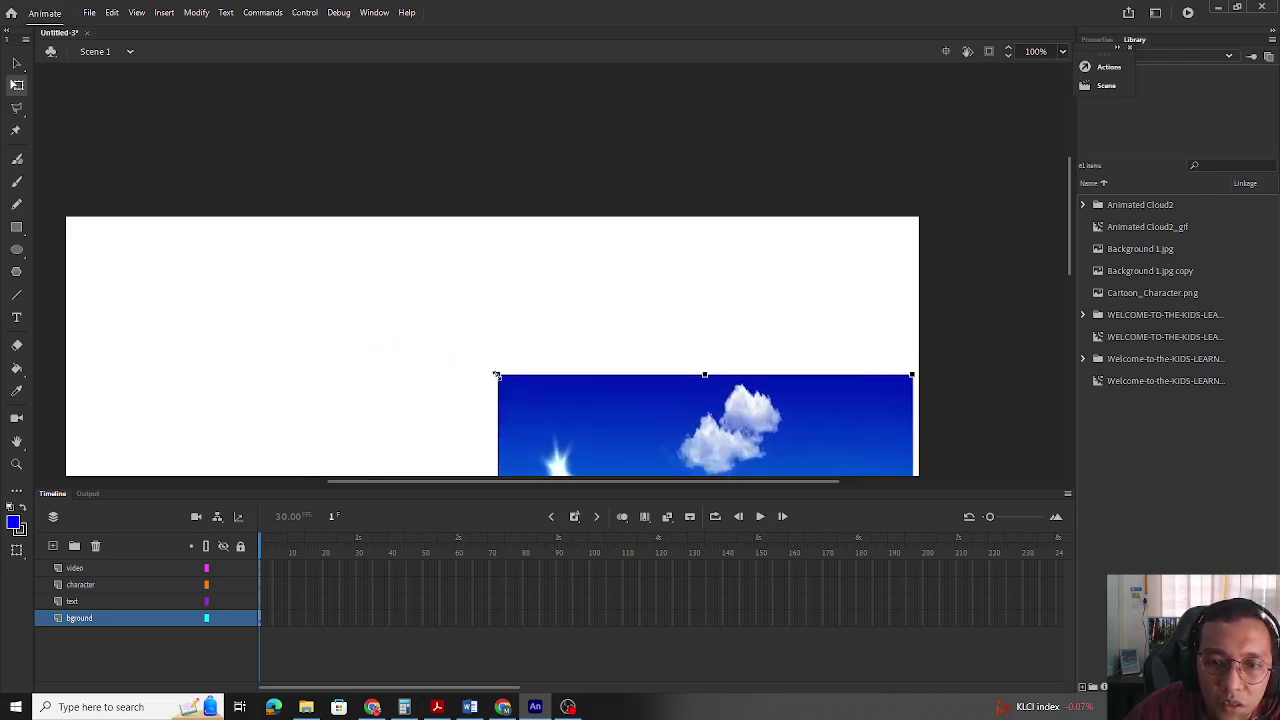
# Set the stage view to 75% and move the background image to the stage's upper-left corner.
pyautogui.moveTo(1070, 217); pyautogui.dragTo(1078, 292)
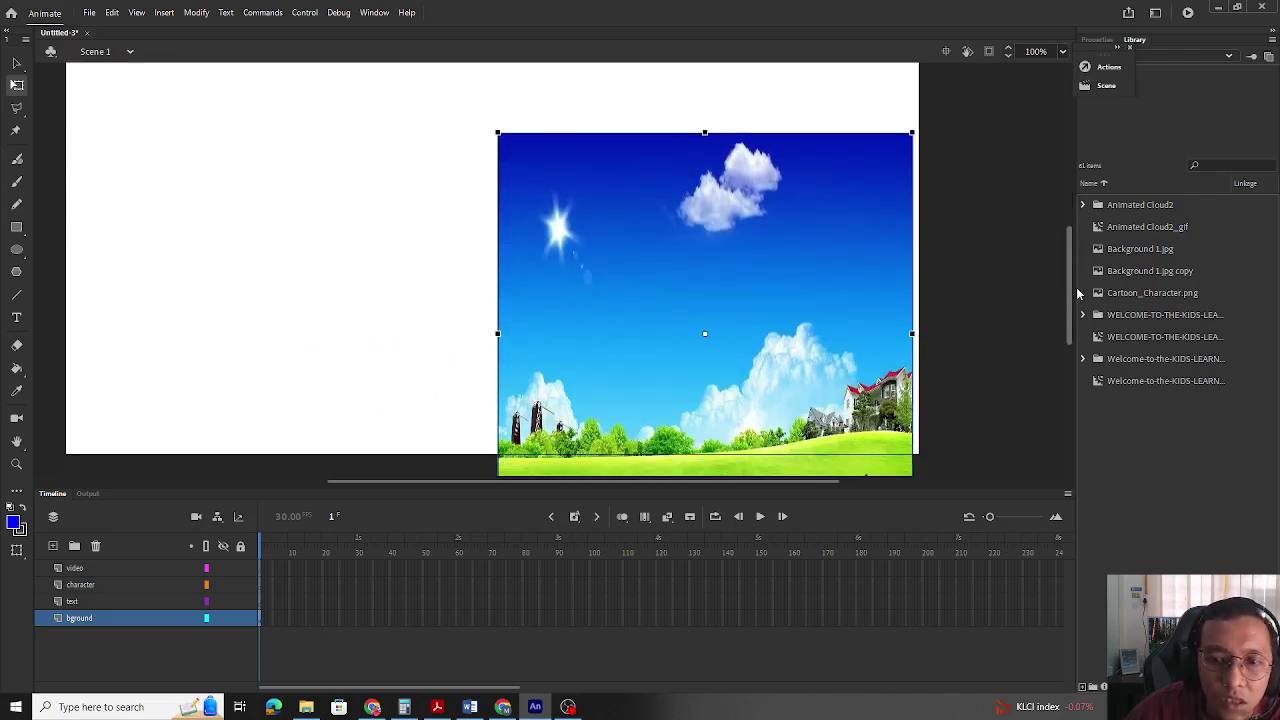
pyautogui.click(1062, 52)
pyautogui.click(1084, 175)
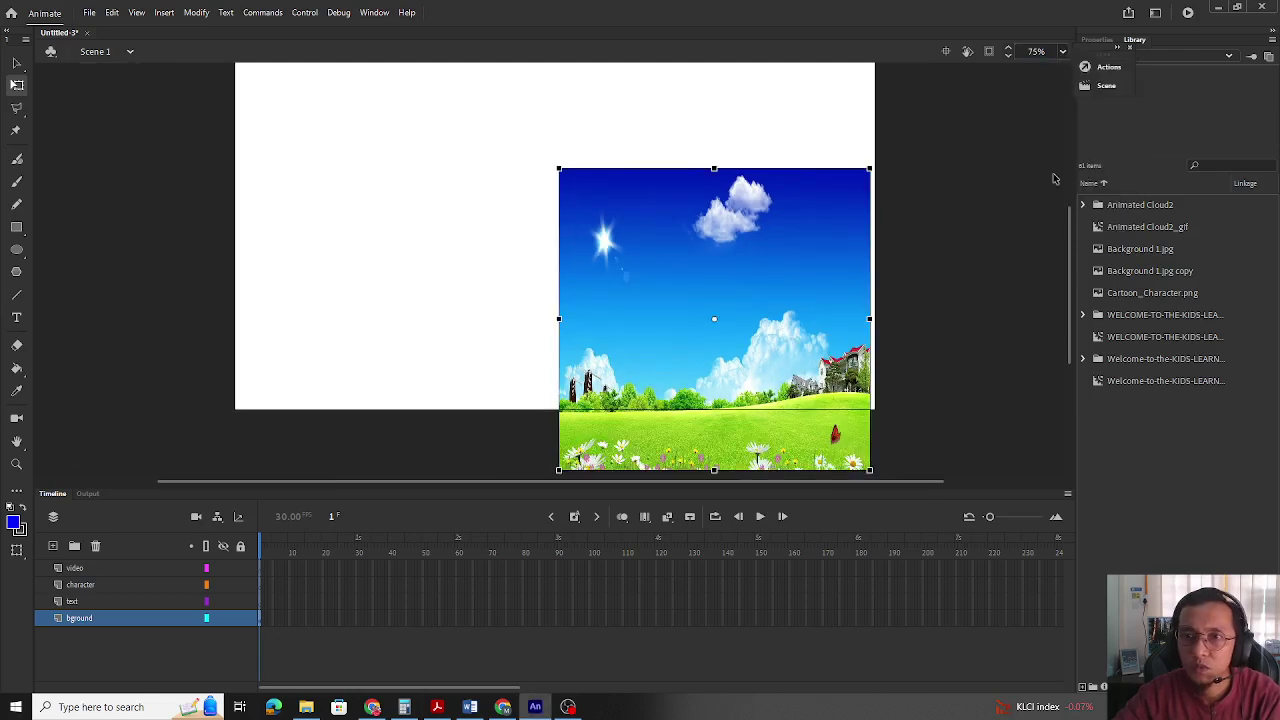
pyautogui.moveTo(1068, 253); pyautogui.dragTo(1068, 235)
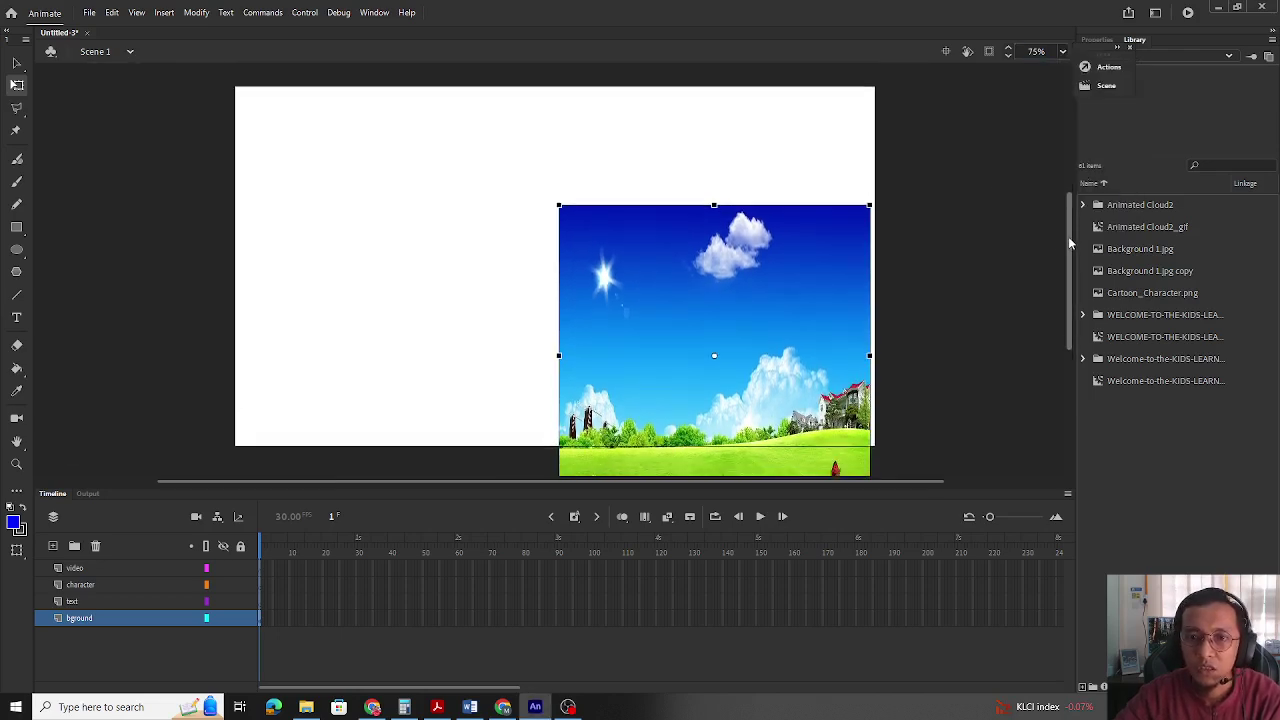
pyautogui.moveTo(733, 272); pyautogui.dragTo(395, 158)
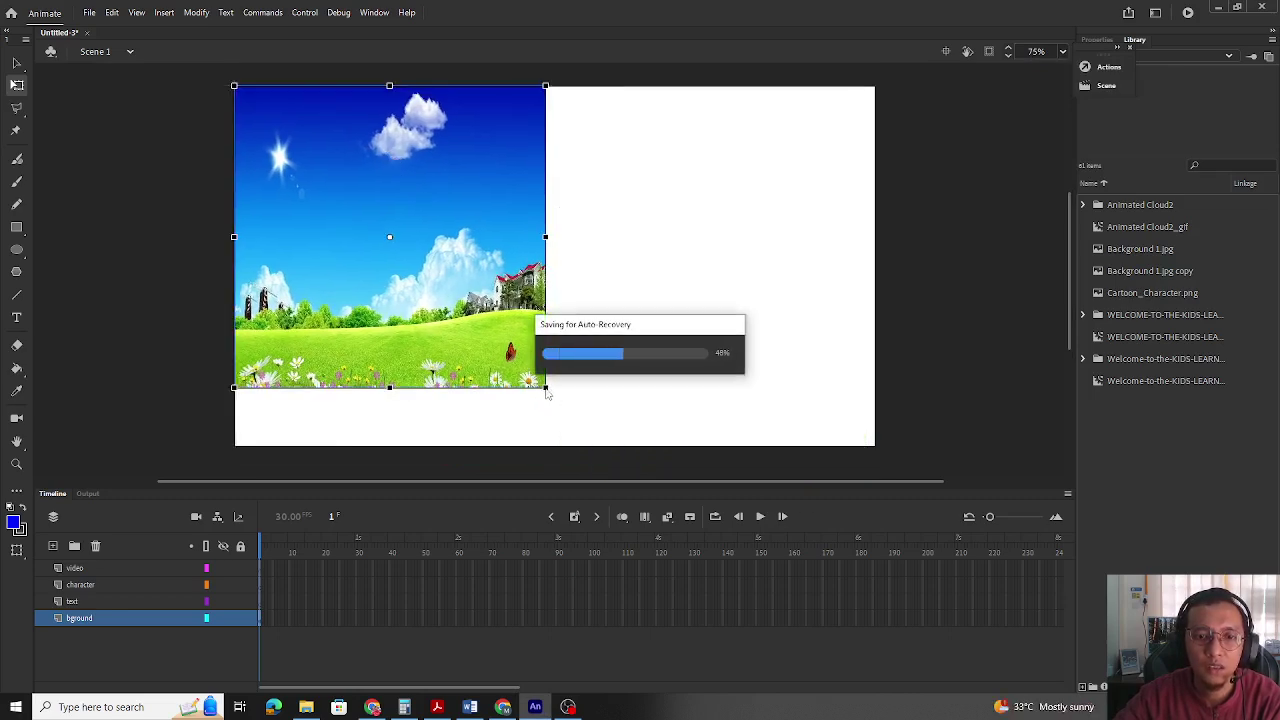
# Enlarge the background image to about the stage's size and align it to cover the whole stage.
pyautogui.moveTo(546, 393); pyautogui.dragTo(715, 418)
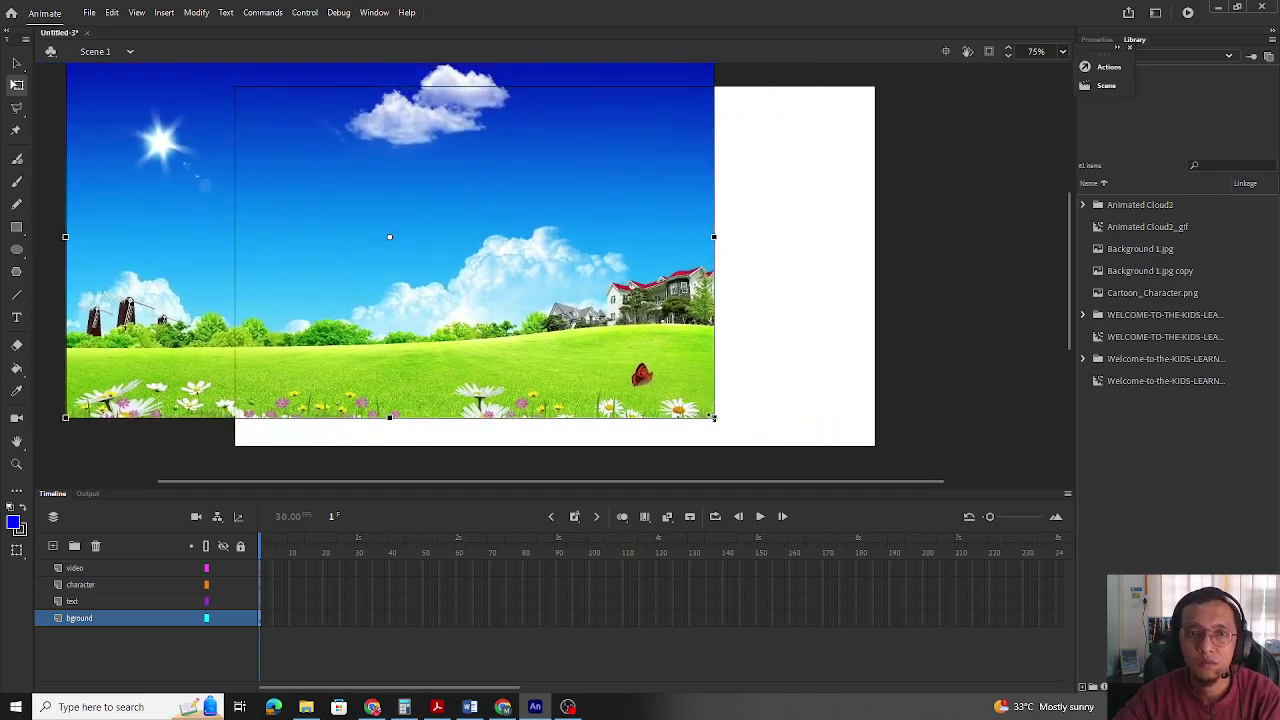
pyautogui.moveTo(600, 225); pyautogui.dragTo(748, 231)
pyautogui.moveTo(866, 268); pyautogui.dragTo(874, 268)
pyautogui.moveTo(683, 240); pyautogui.dragTo(683, 234)
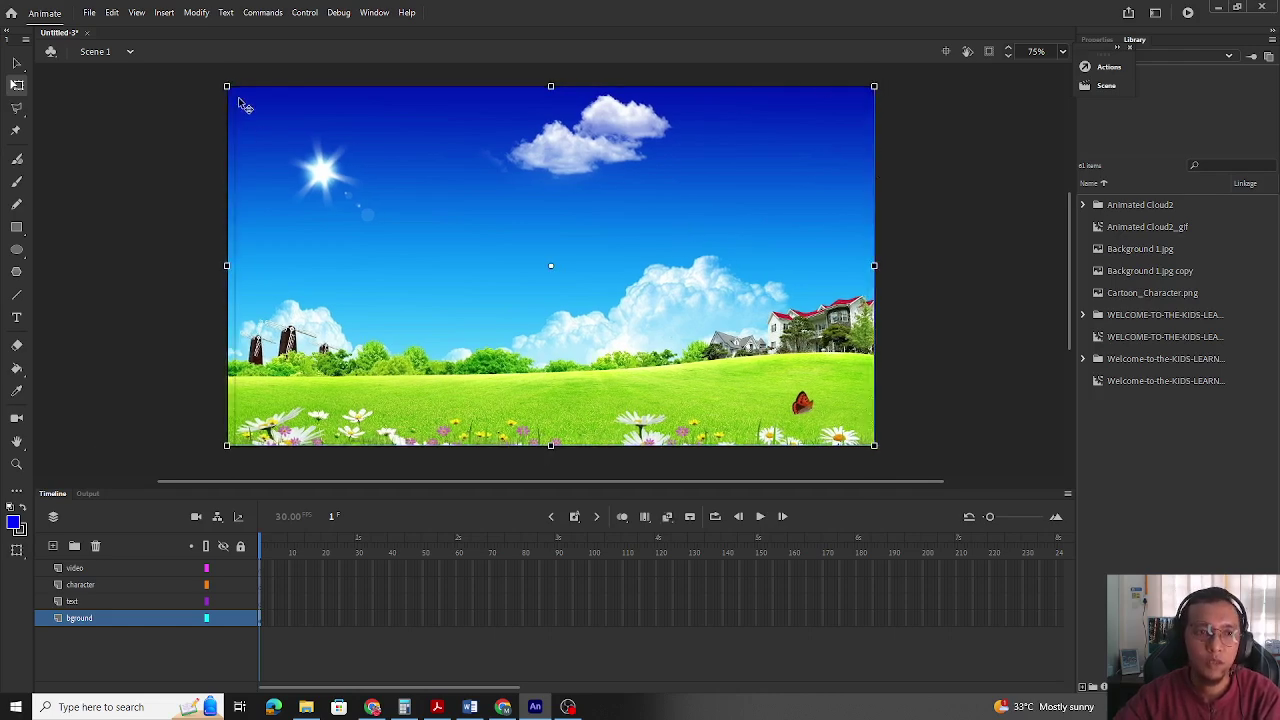
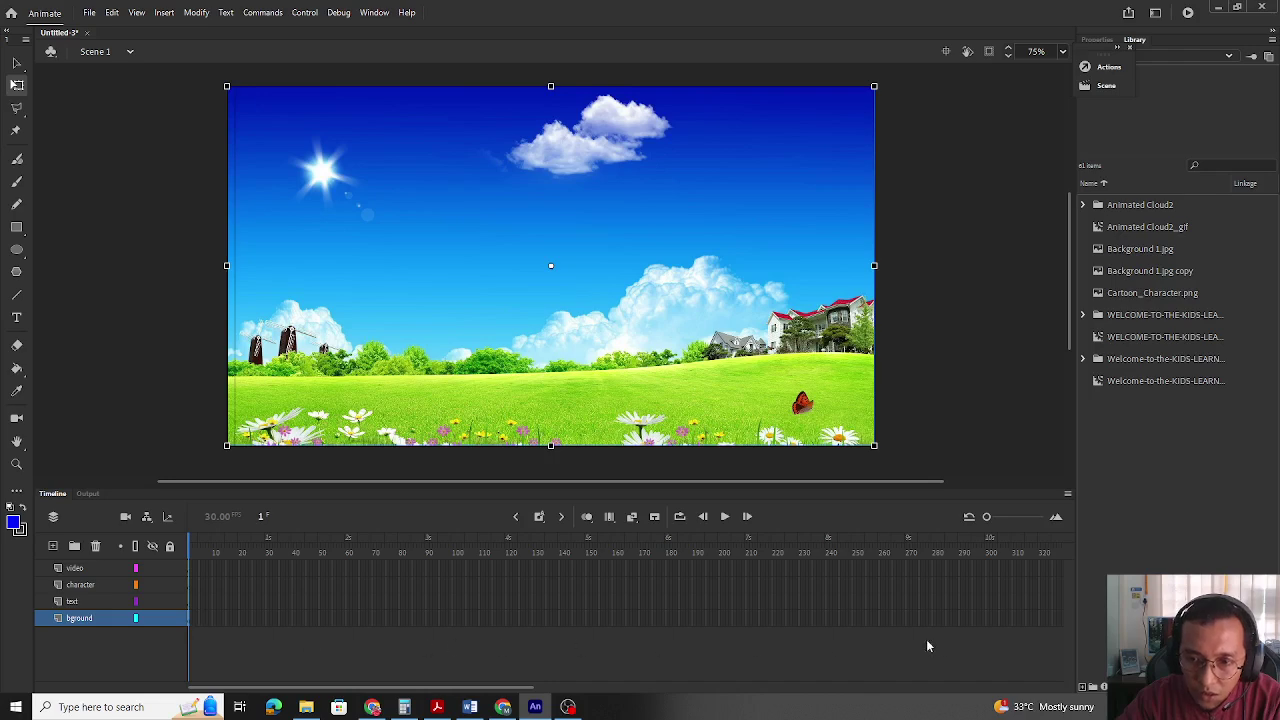
pyautogui.click(988, 621)
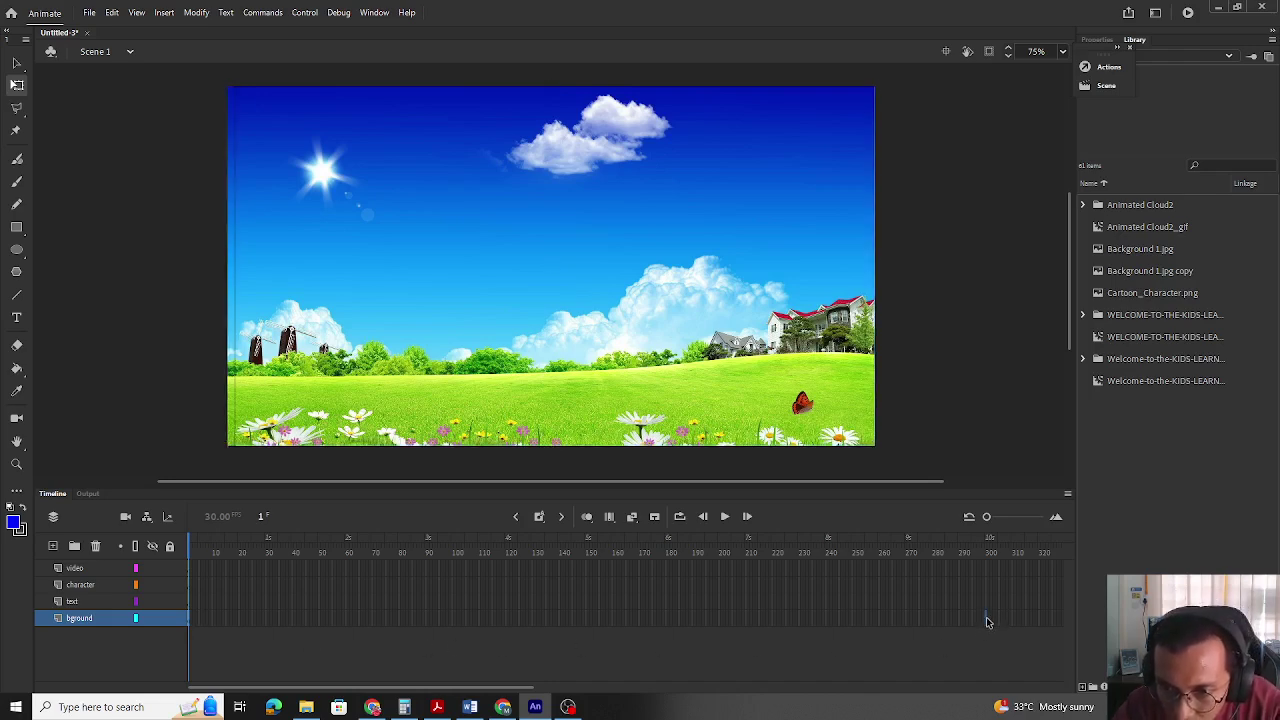
pyautogui.click(195, 623)
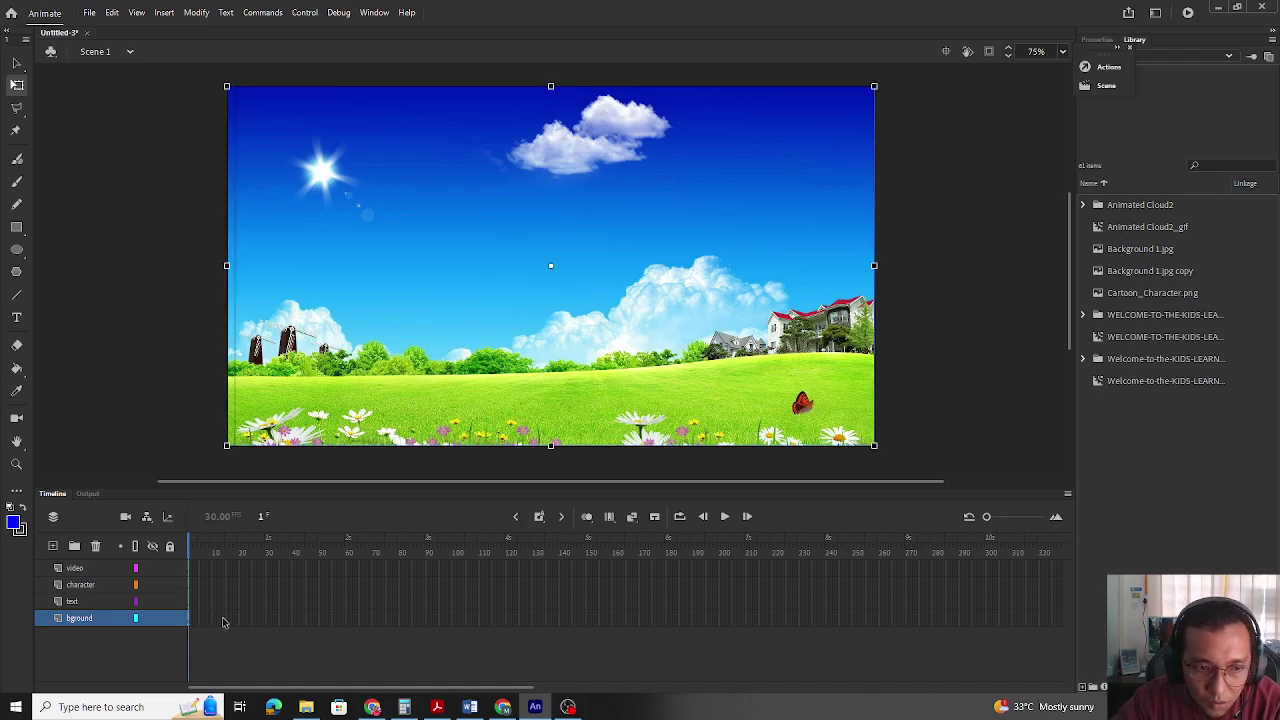
pyautogui.click(1000, 623)
pyautogui.press('F5')
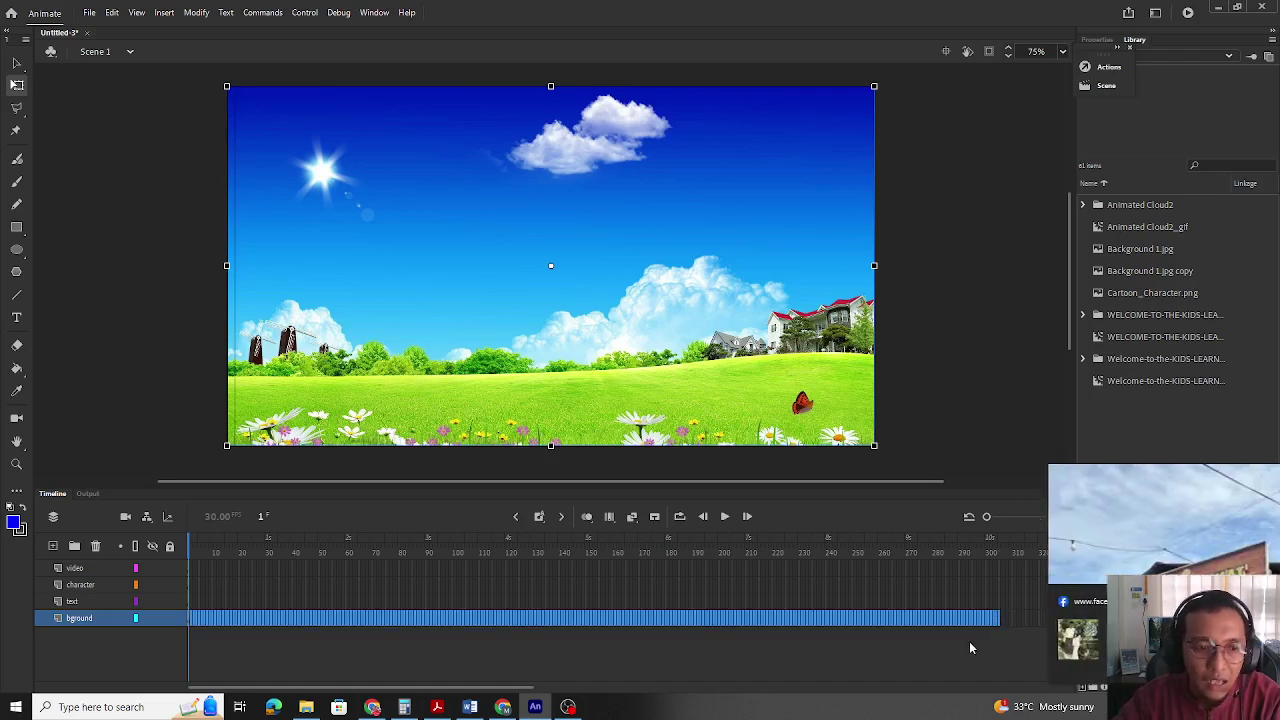
pyautogui.click(937, 662)
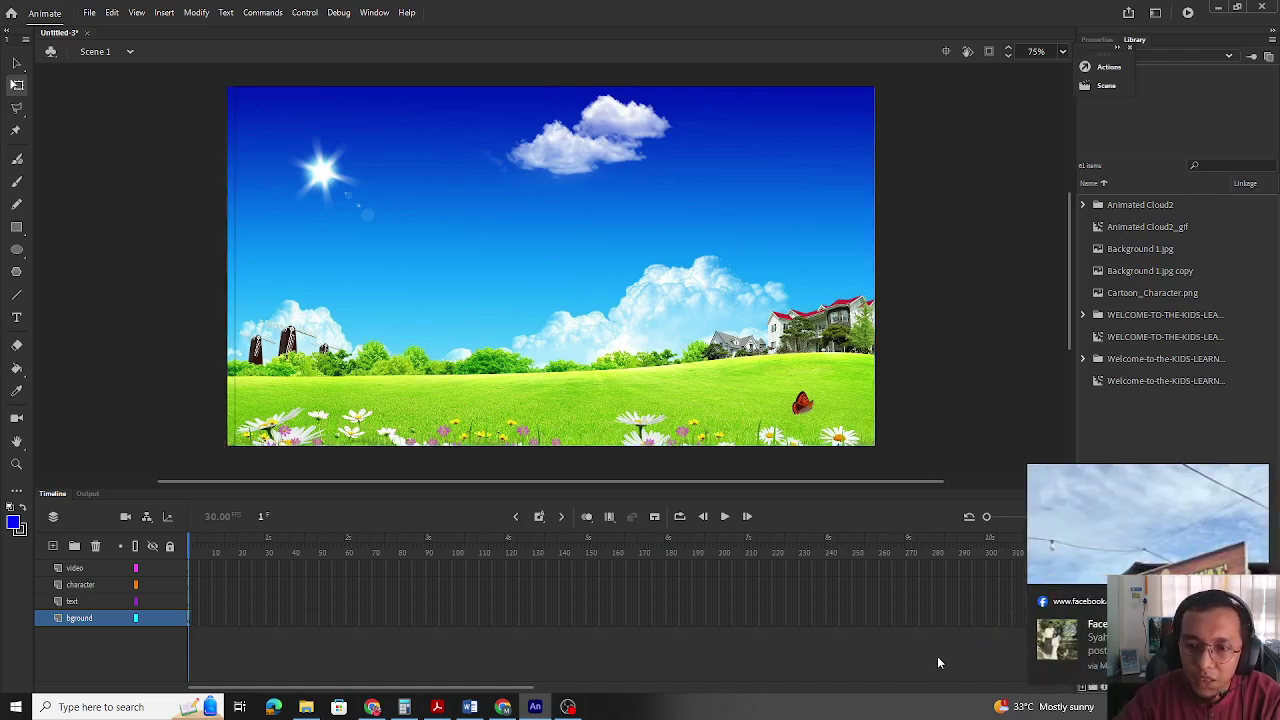
# Select frames 1 to 300 of the bground layer and insert a keyframe to extend the background to frame 300.
pyautogui.click(190, 620)
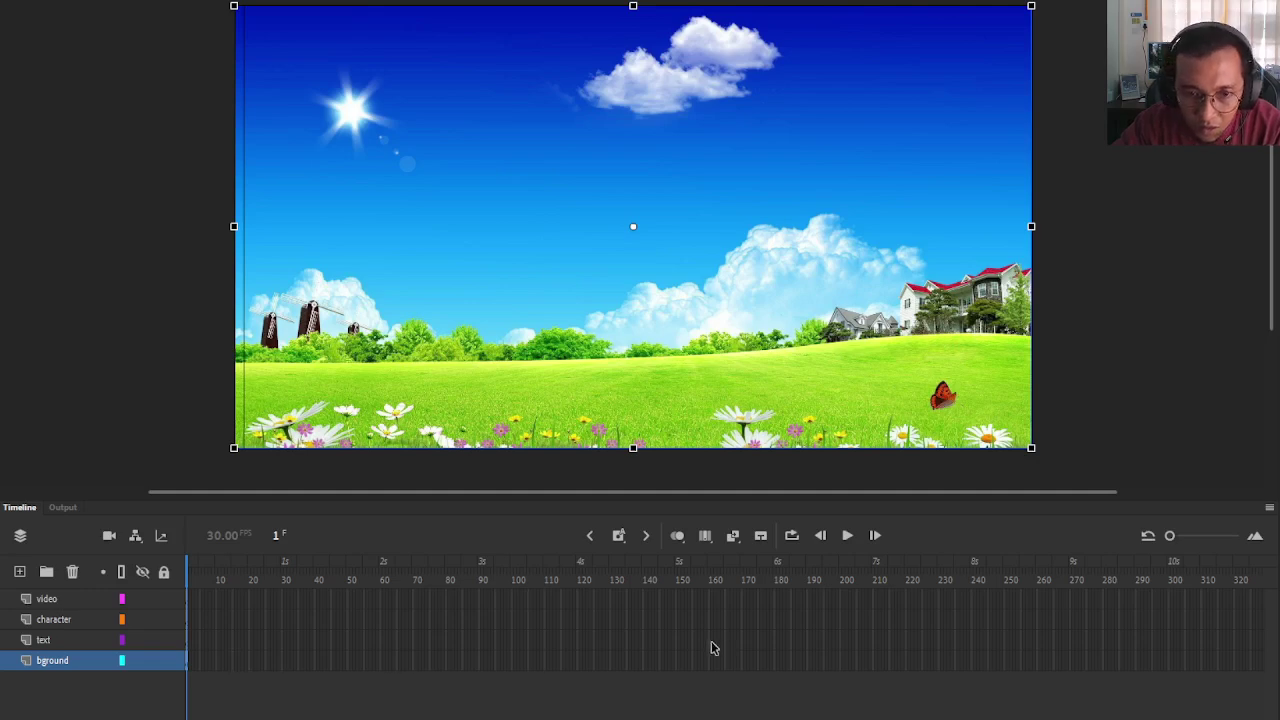
pyautogui.keyDown('shift'); pyautogui.click(1172, 668); pyautogui.keyUp('shift')
pyautogui.rightClick(1172, 668)
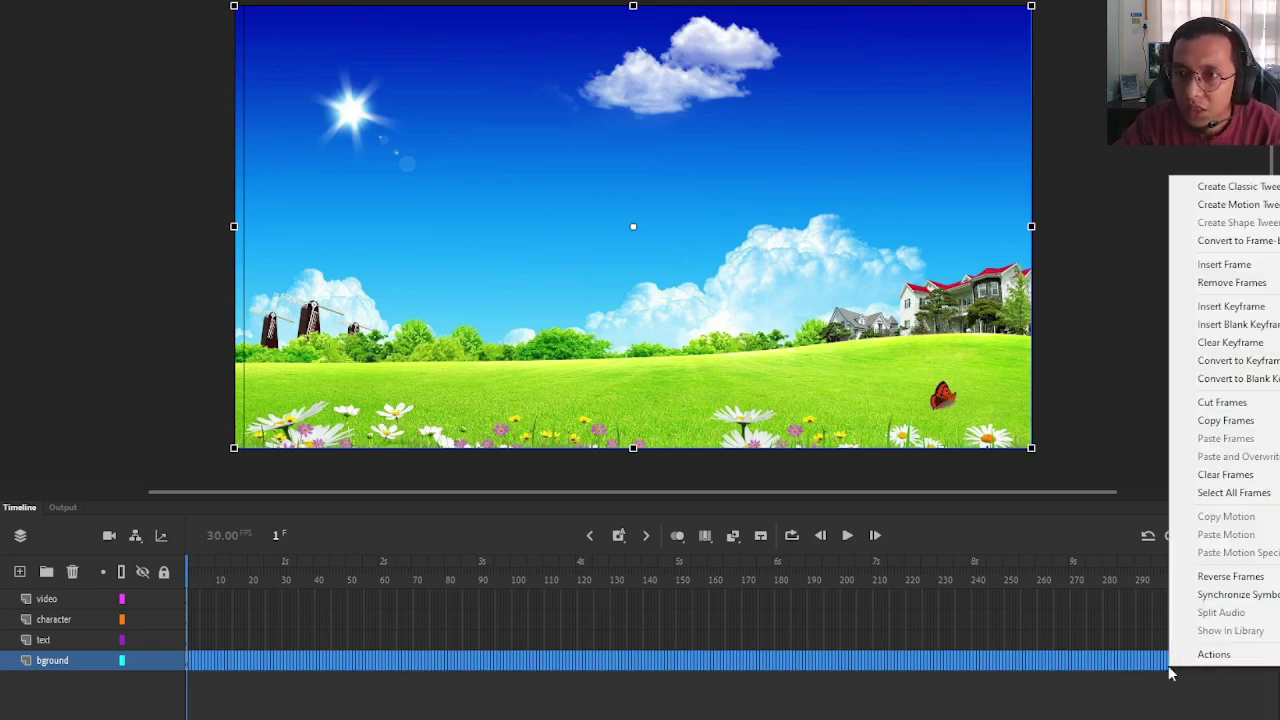
pyautogui.click(1240, 308)
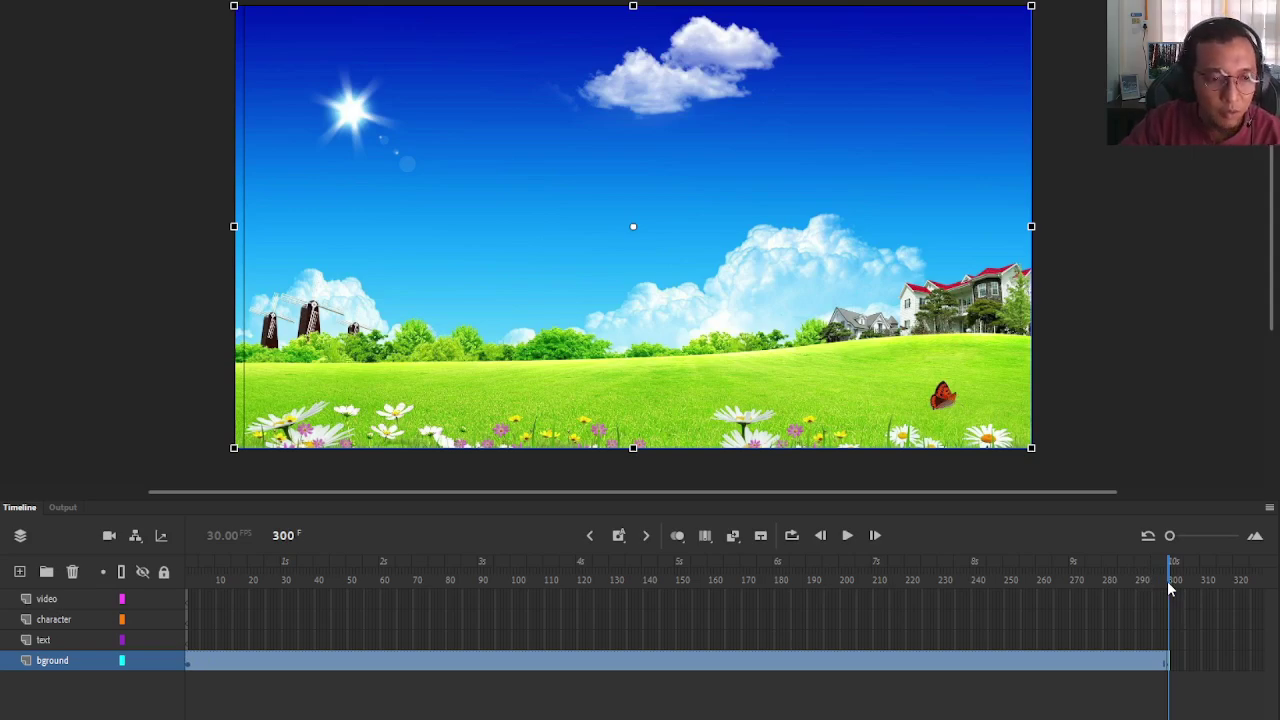
# Preview the timeline playback from frame 1 and return to frame 300 of the bground layer.
pyautogui.moveTo(1170, 586); pyautogui.dragTo(143, 666)
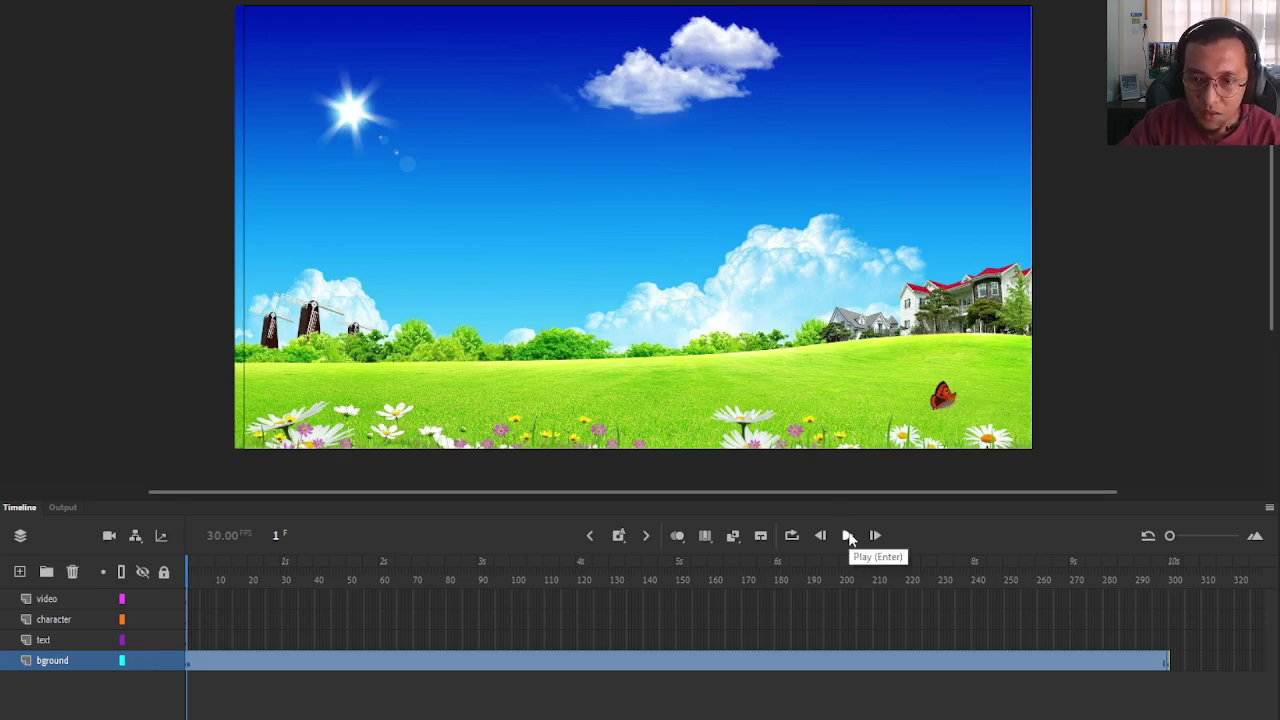
pyautogui.click(848, 537)
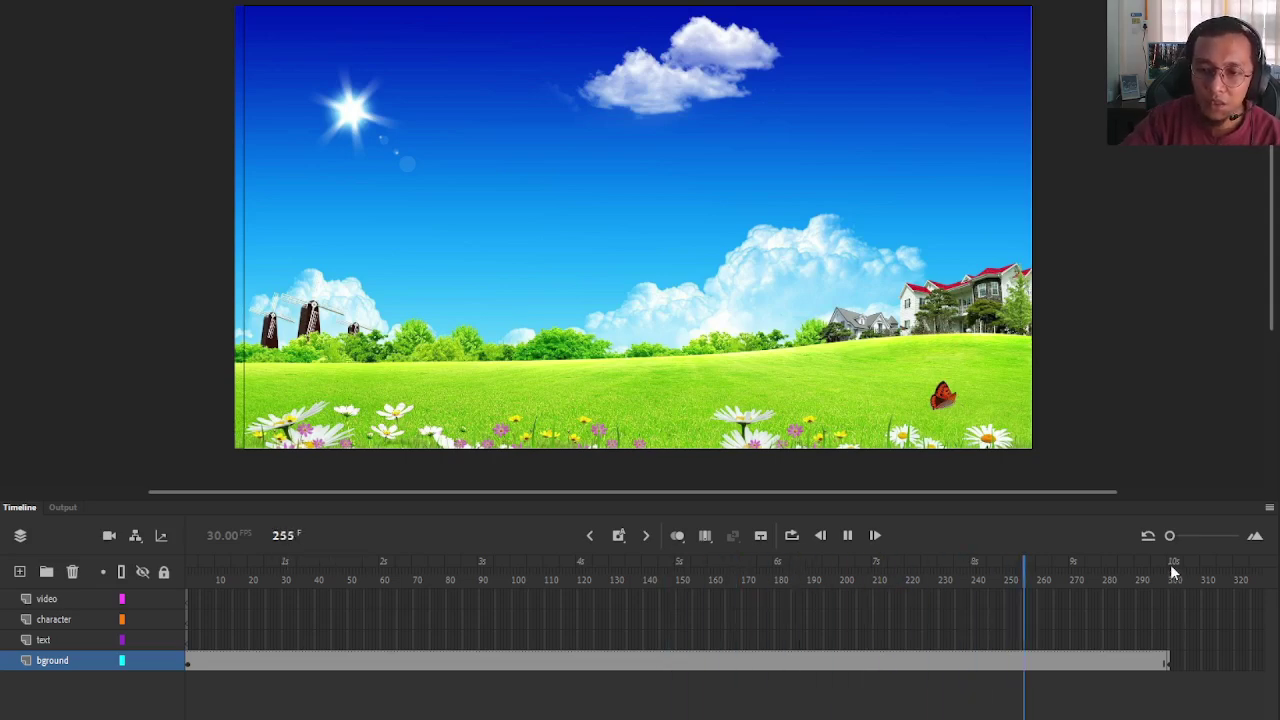
pyautogui.click(1180, 660)
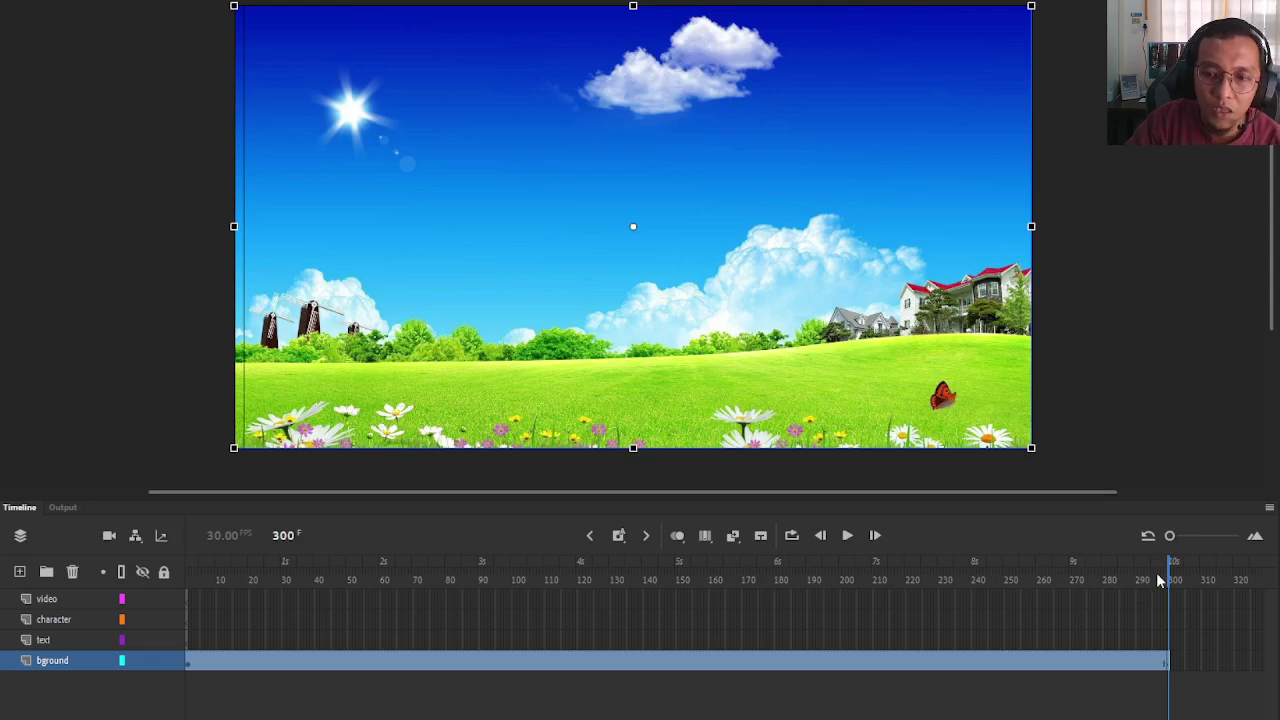
# Remove the bground layer's frames from 151 to 300 so the background ends at frame 150.
pyautogui.moveTo(1172, 580); pyautogui.dragTo(680, 667)
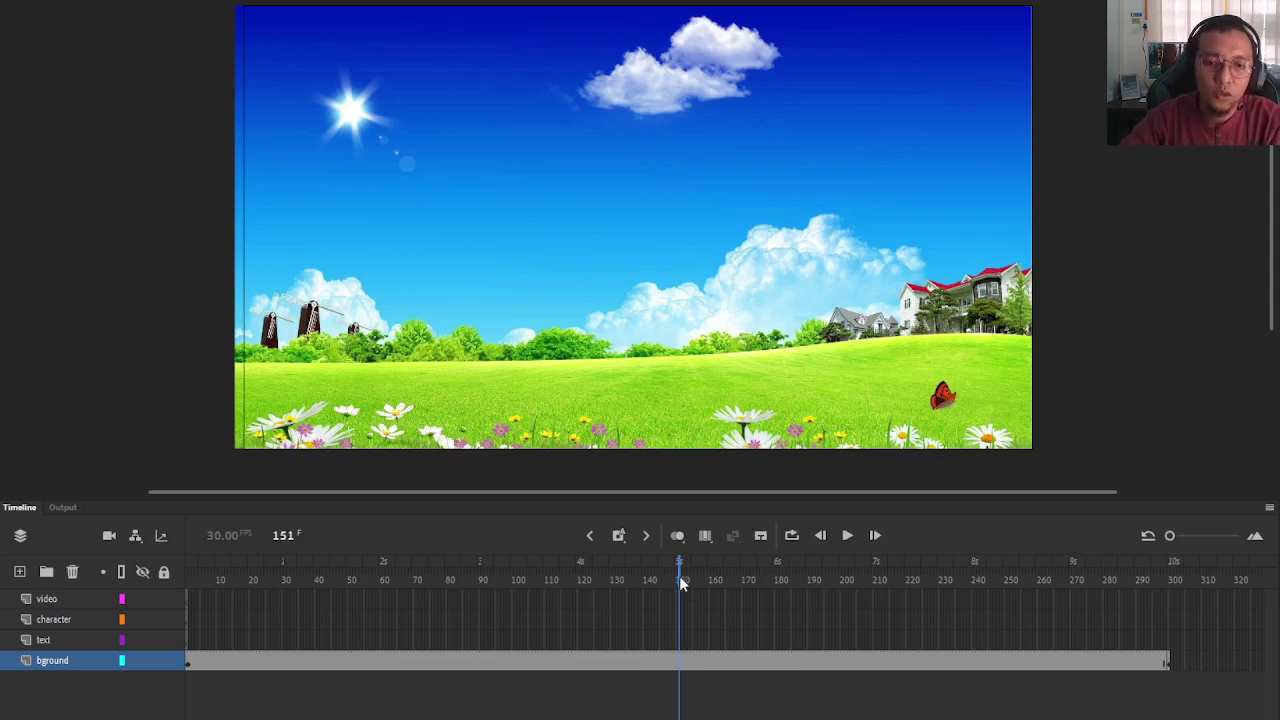
pyautogui.click(685, 668)
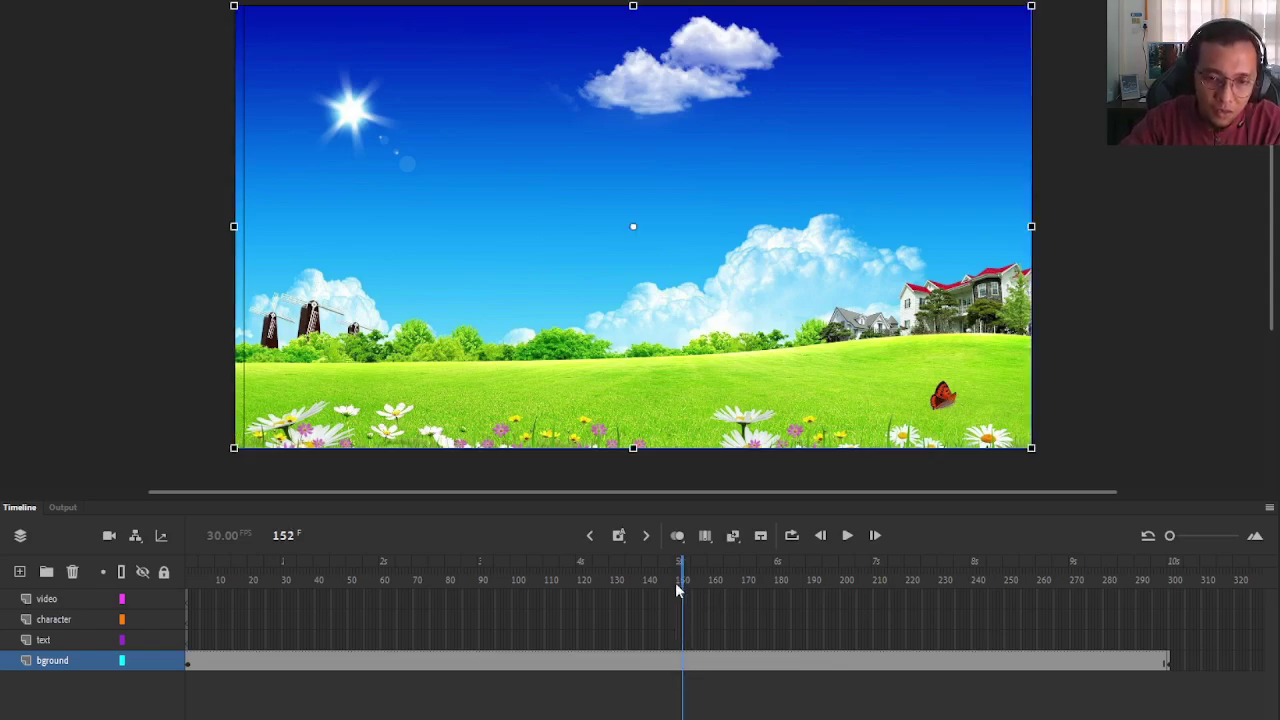
pyautogui.moveTo(683, 582); pyautogui.dragTo(667, 590)
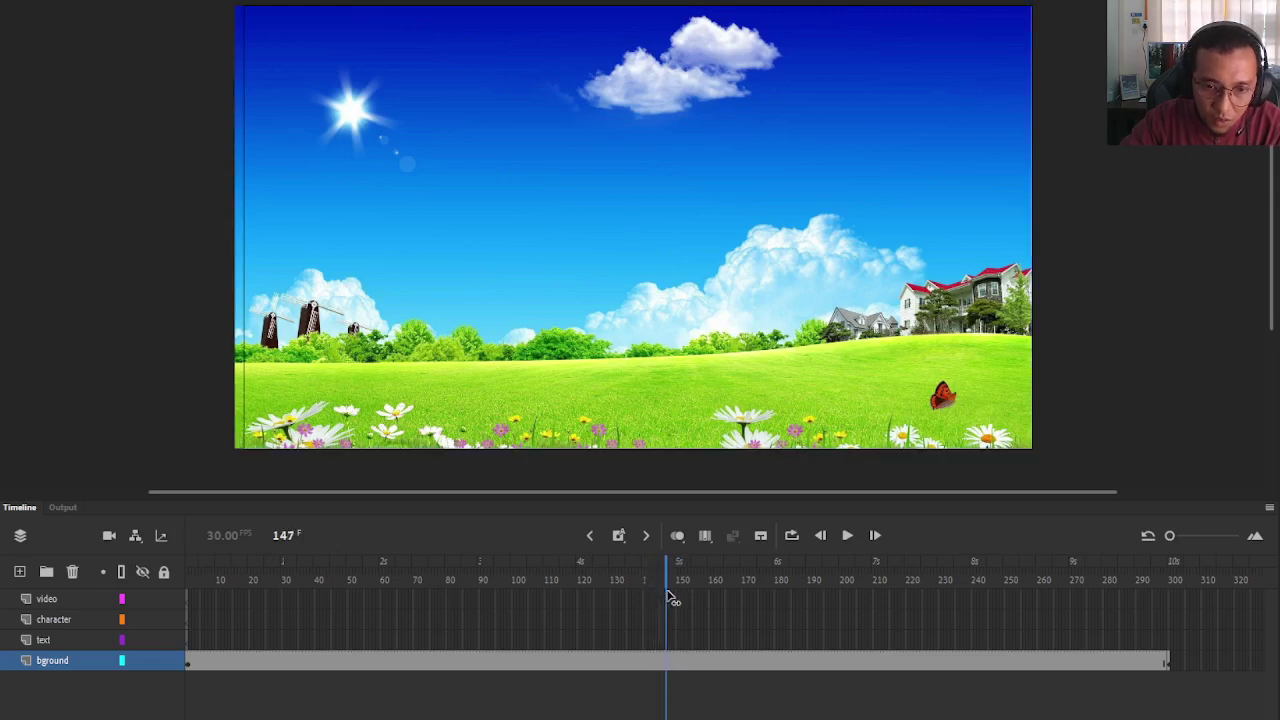
pyautogui.click(668, 599)
pyautogui.click(679, 649)
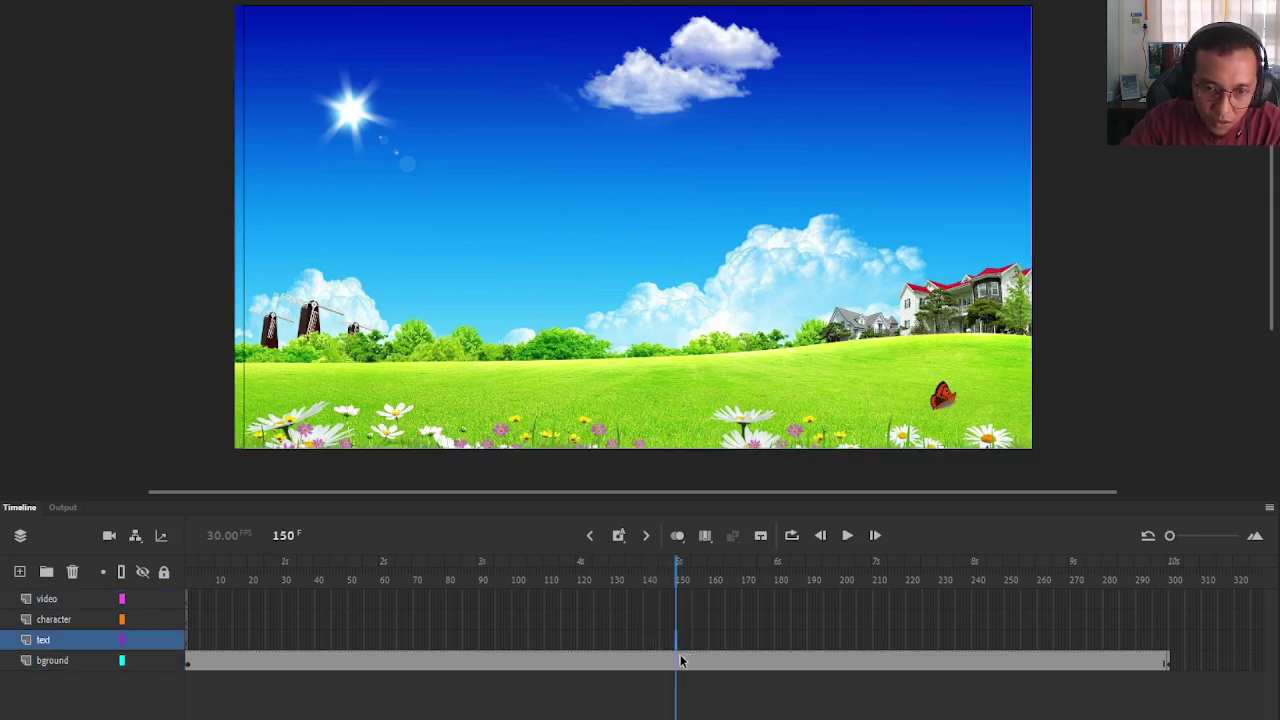
pyautogui.click(678, 655)
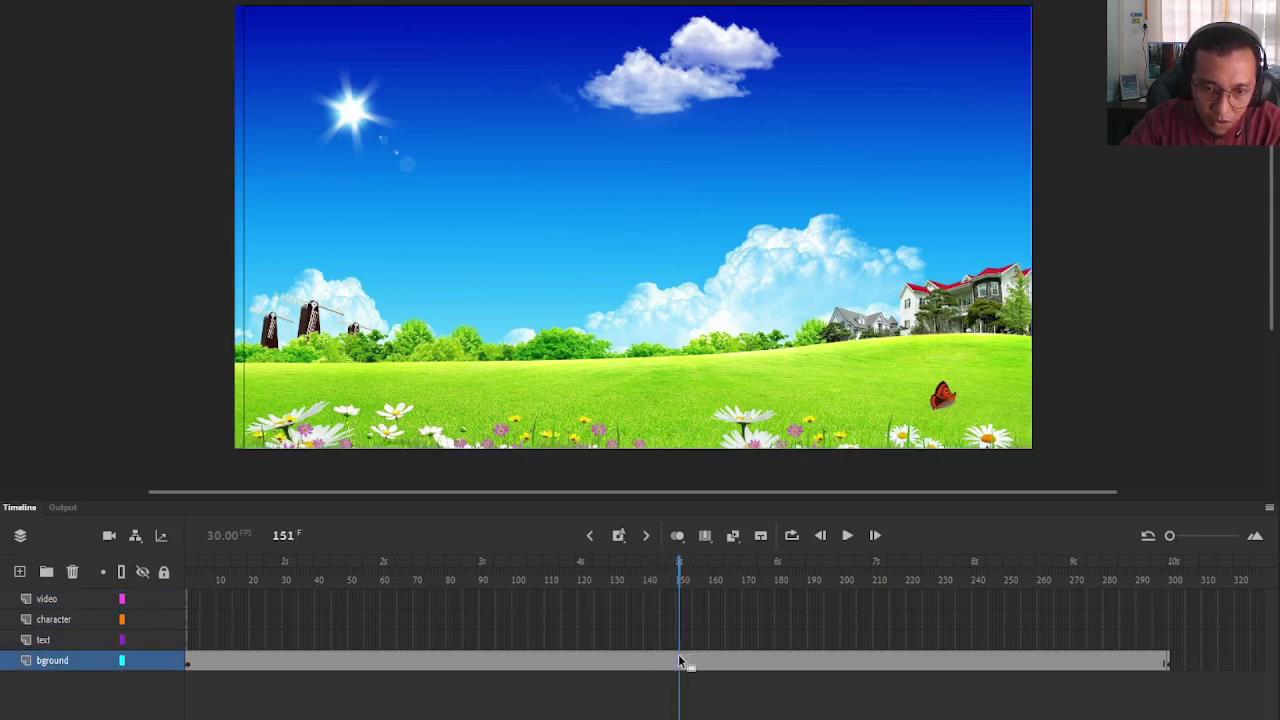
pyautogui.keyDown('shift'); pyautogui.click(1172, 662); pyautogui.keyUp('shift')
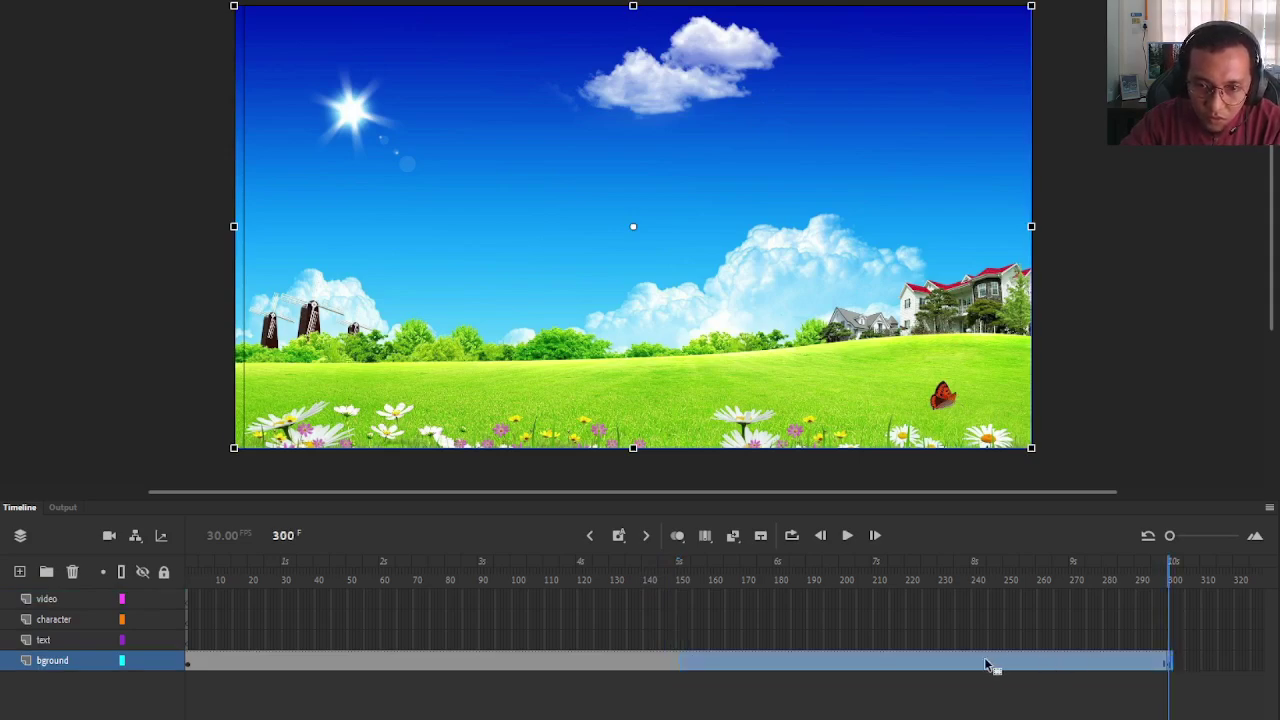
pyautogui.rightClick(930, 664)
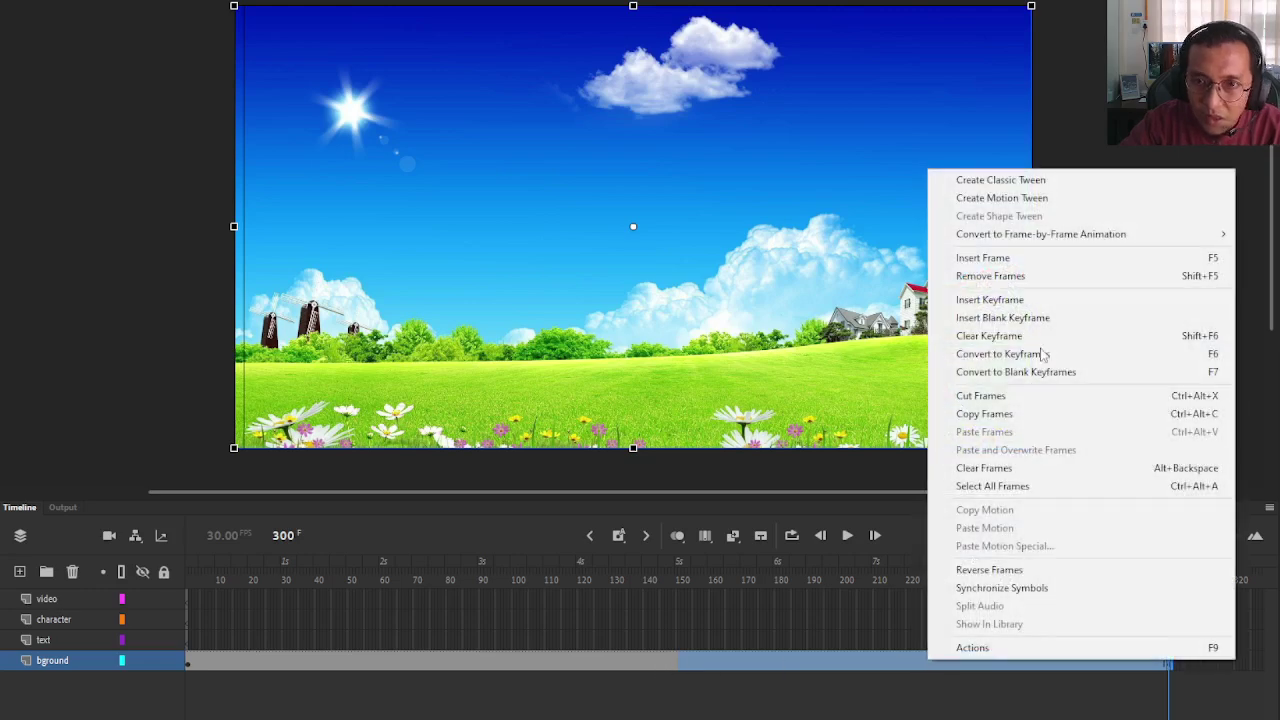
pyautogui.click(1015, 276)
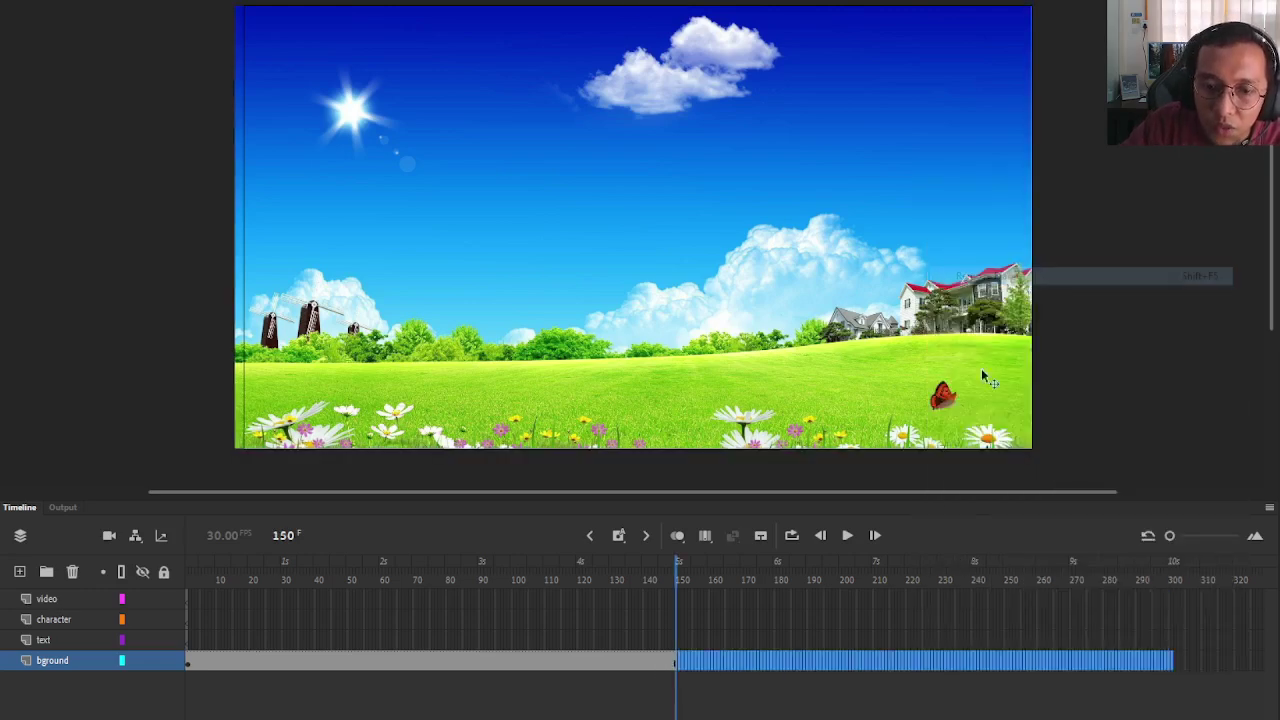
pyautogui.click(878, 714)
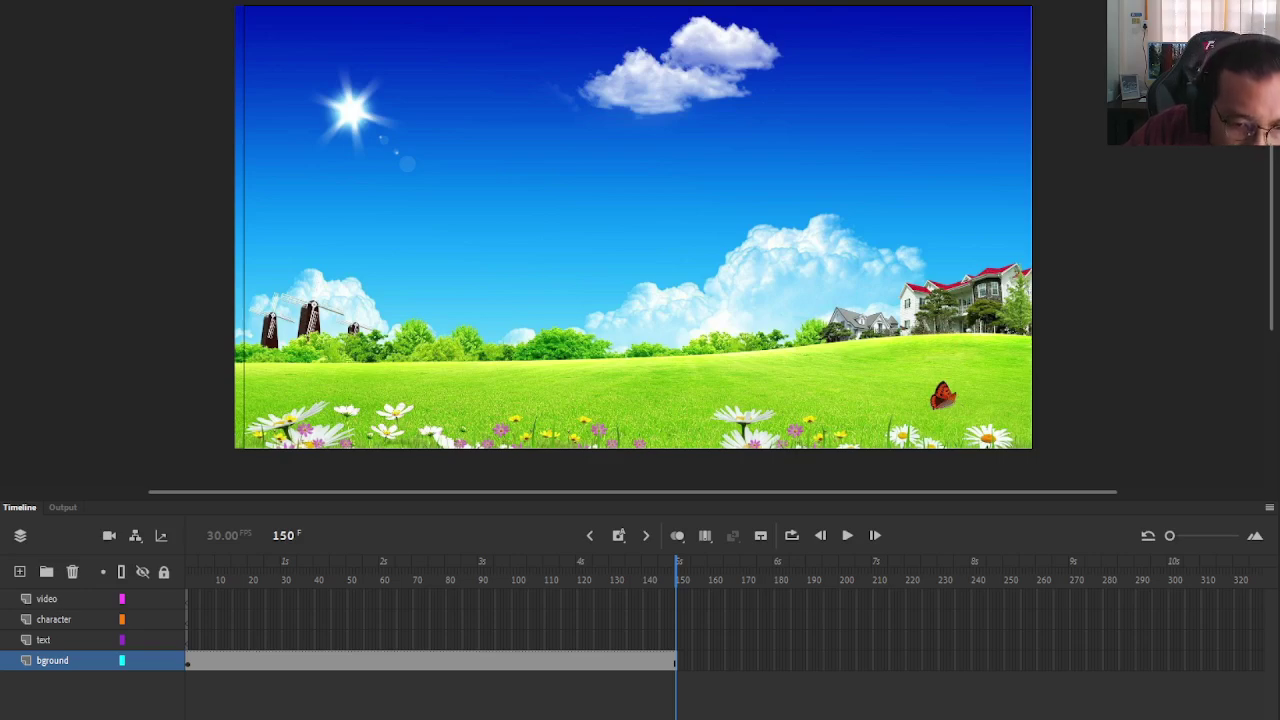
# Switch to File Explorer, open the SCENE 2 folder, and preview background 2.jpg before closing the preview.
pyautogui.click(1243, 430)
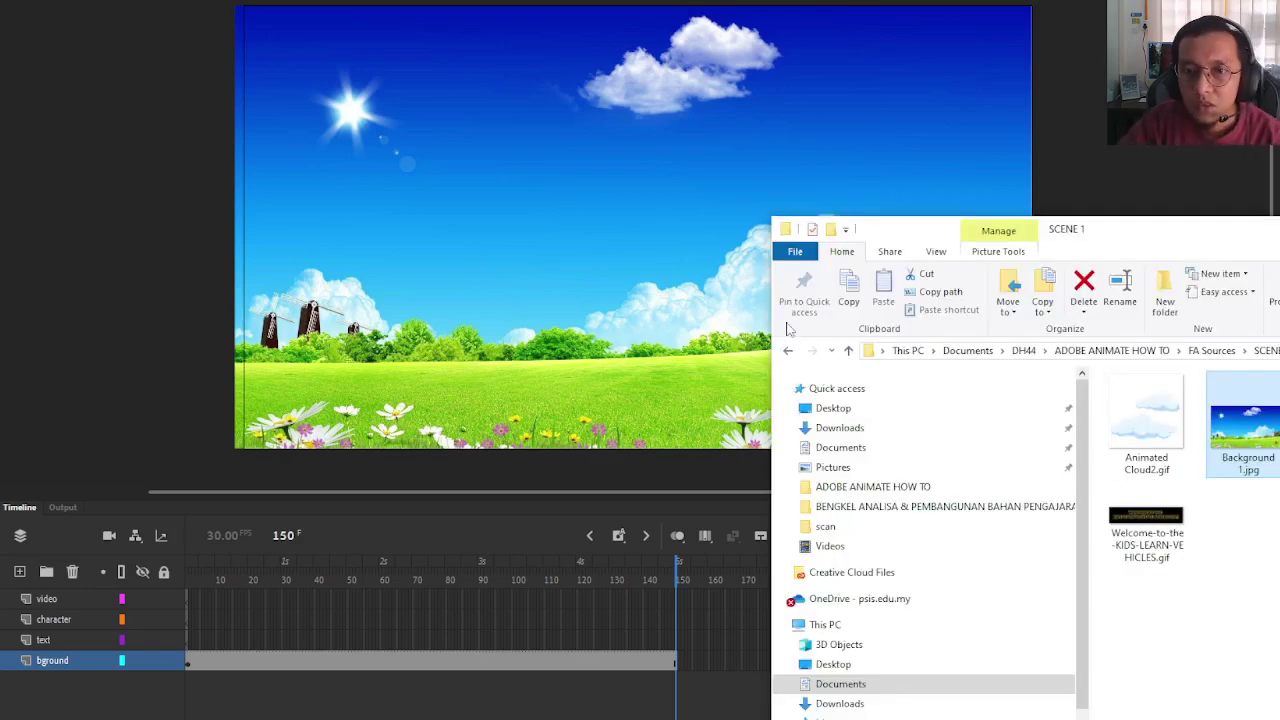
pyautogui.click(789, 352)
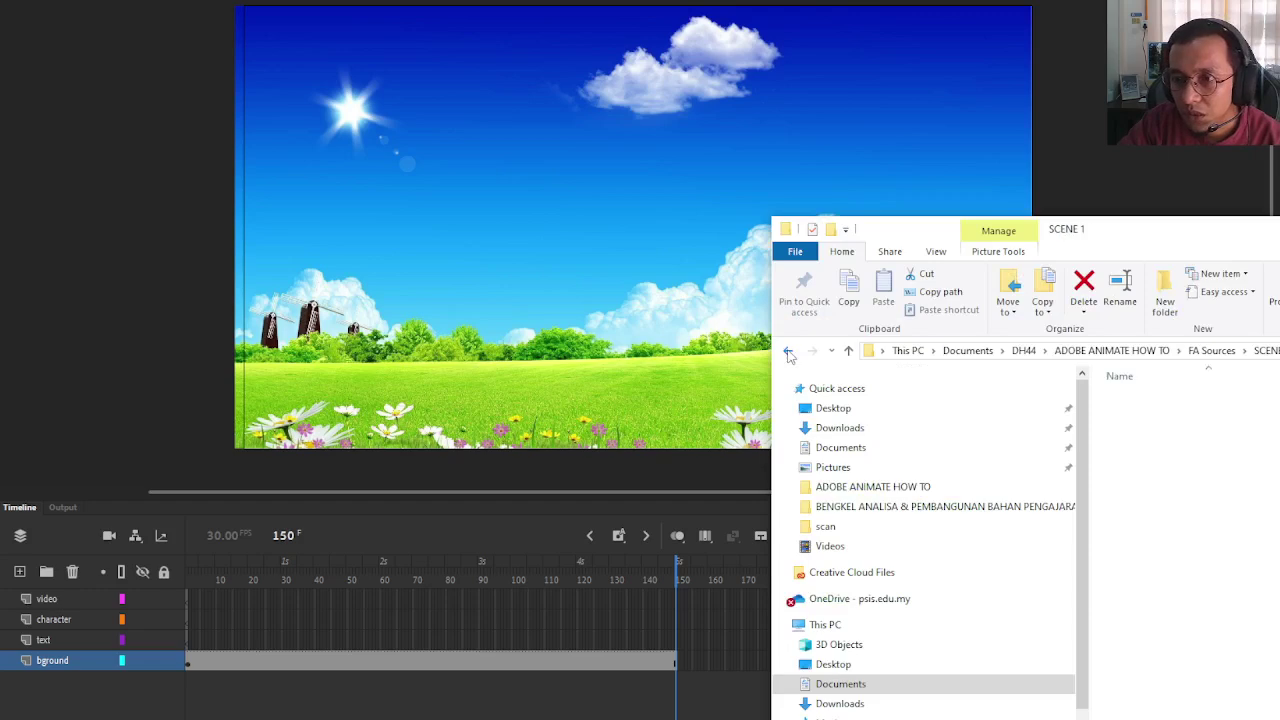
pyautogui.doubleClick(1185, 412)
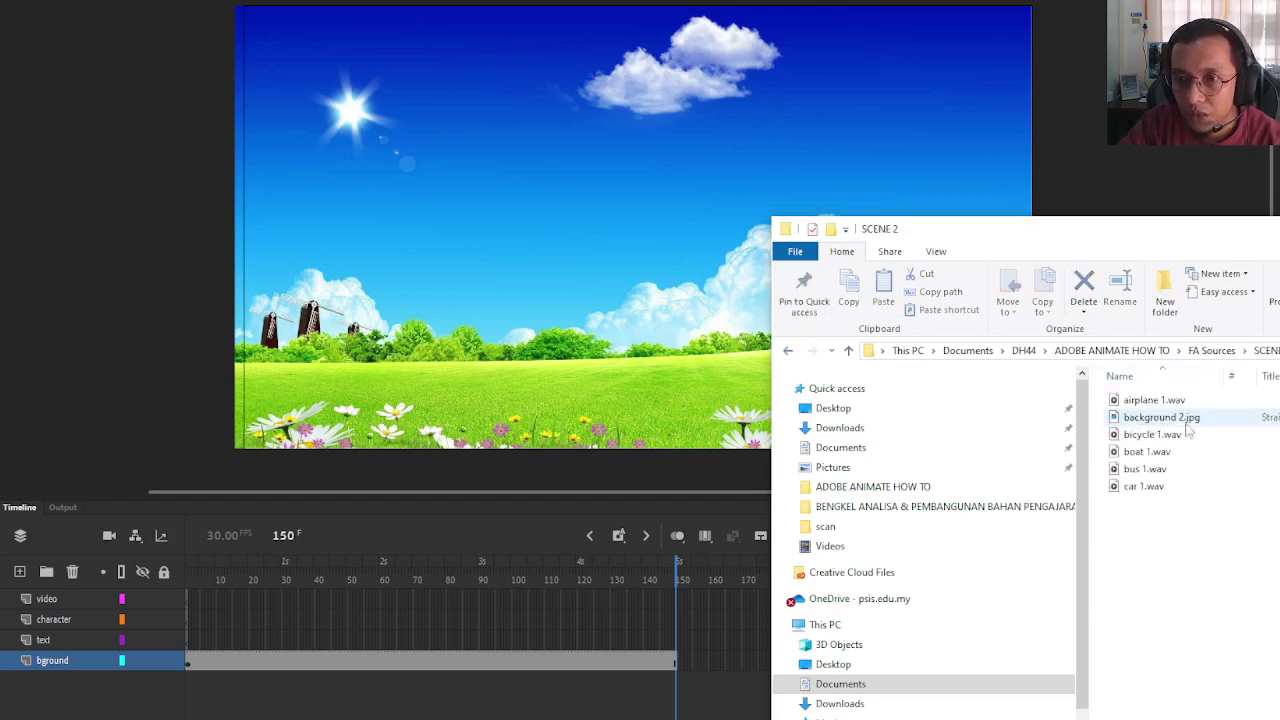
pyautogui.doubleClick(1176, 422)
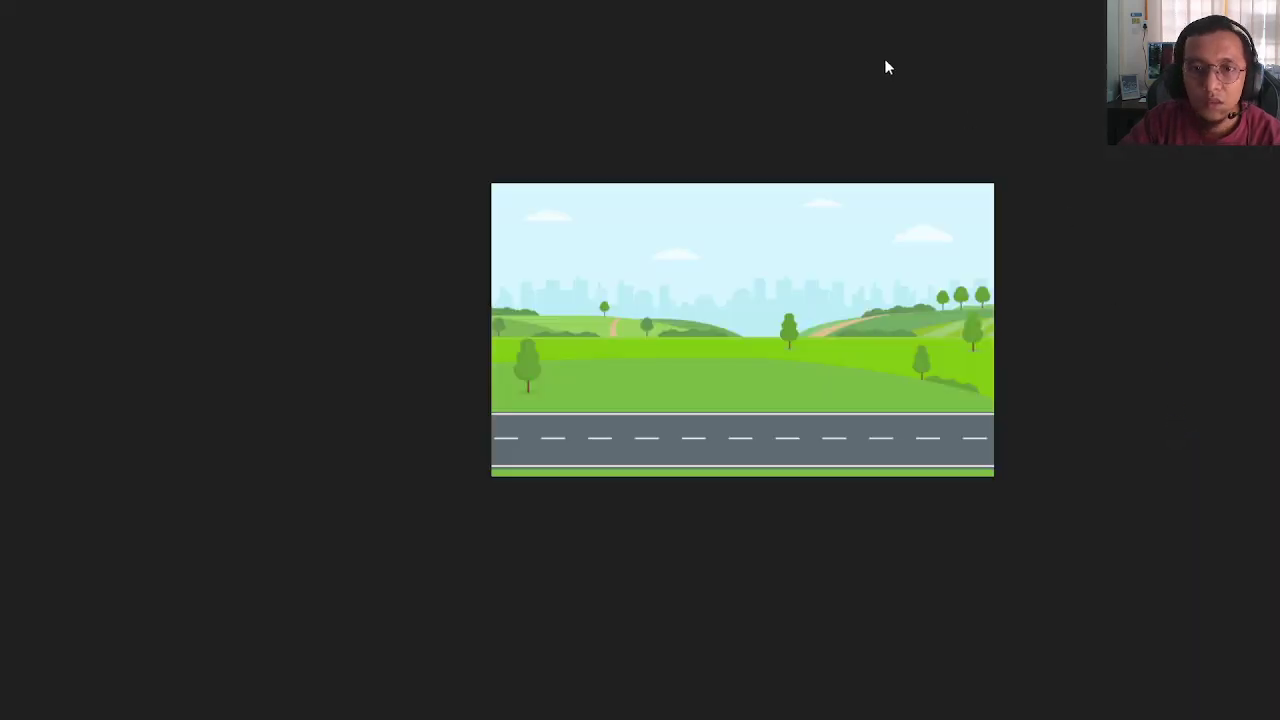
pyautogui.hotkey('alt', 'F4')
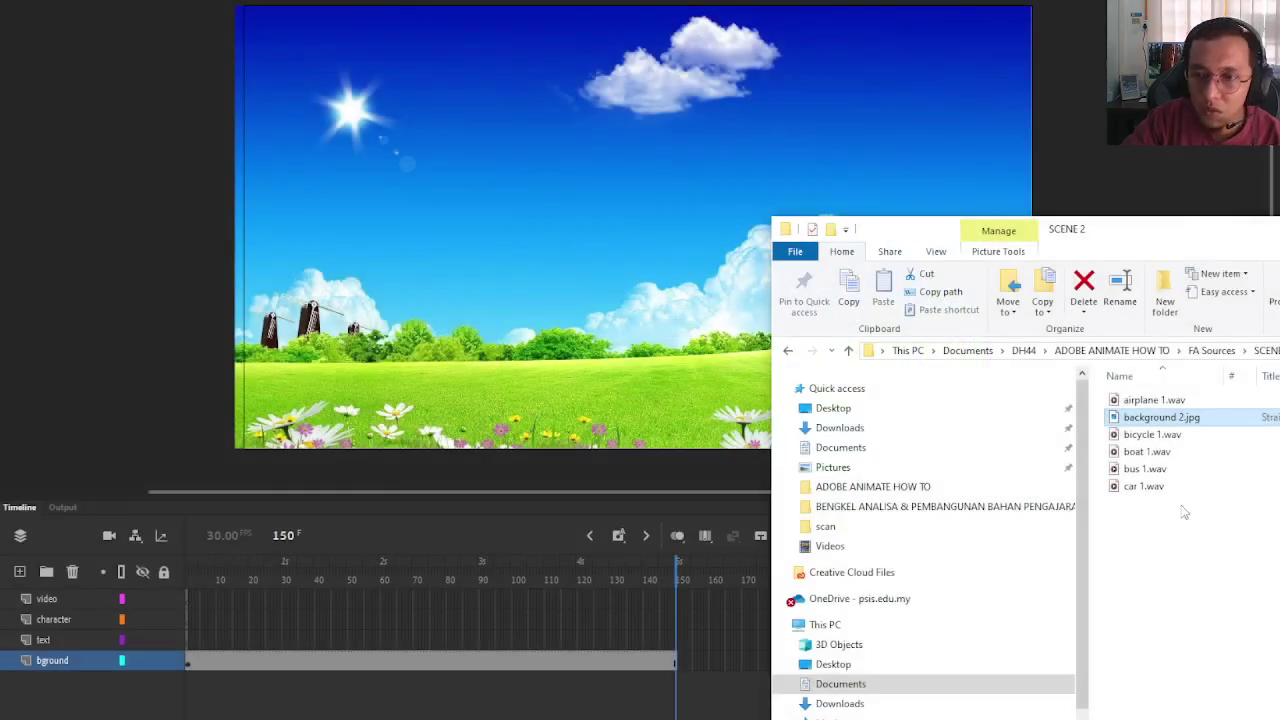
# Place background 2.jpg on the Animate stage in the bground layer at frame 150.
pyautogui.moveTo(1110, 251); pyautogui.dragTo(1238, 31)
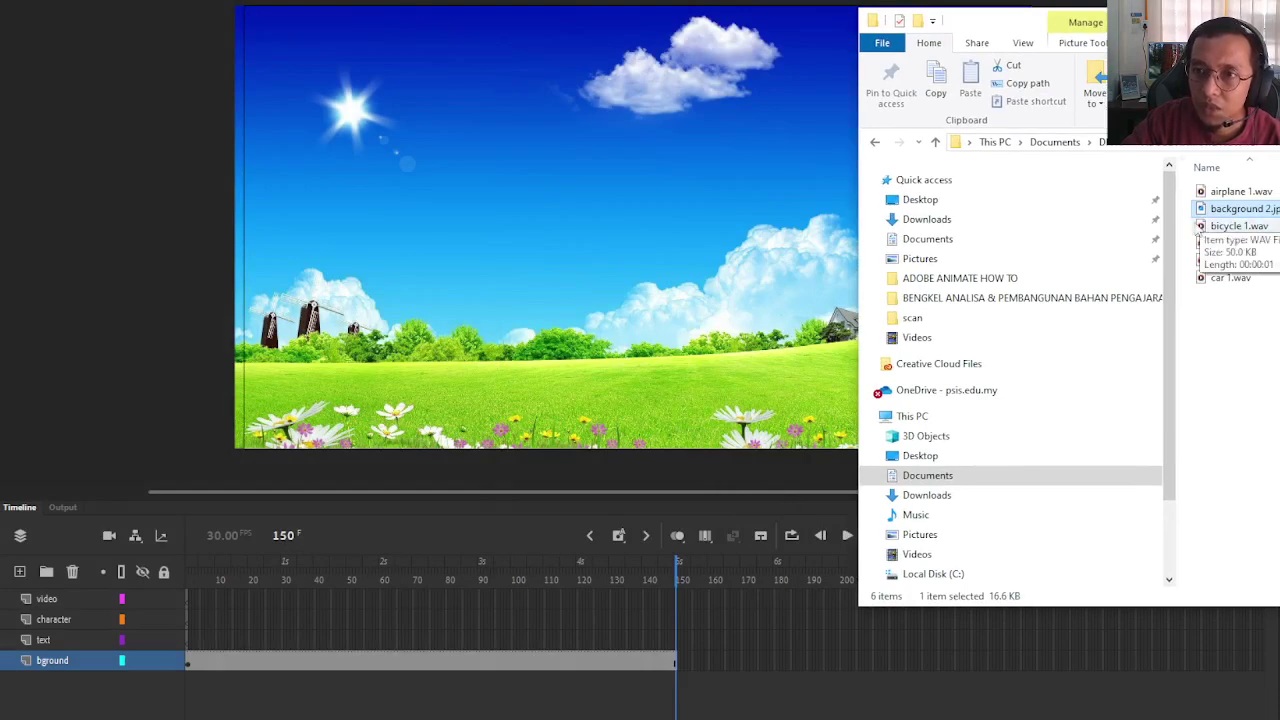
pyautogui.moveTo(1220, 214); pyautogui.dragTo(755, 335)
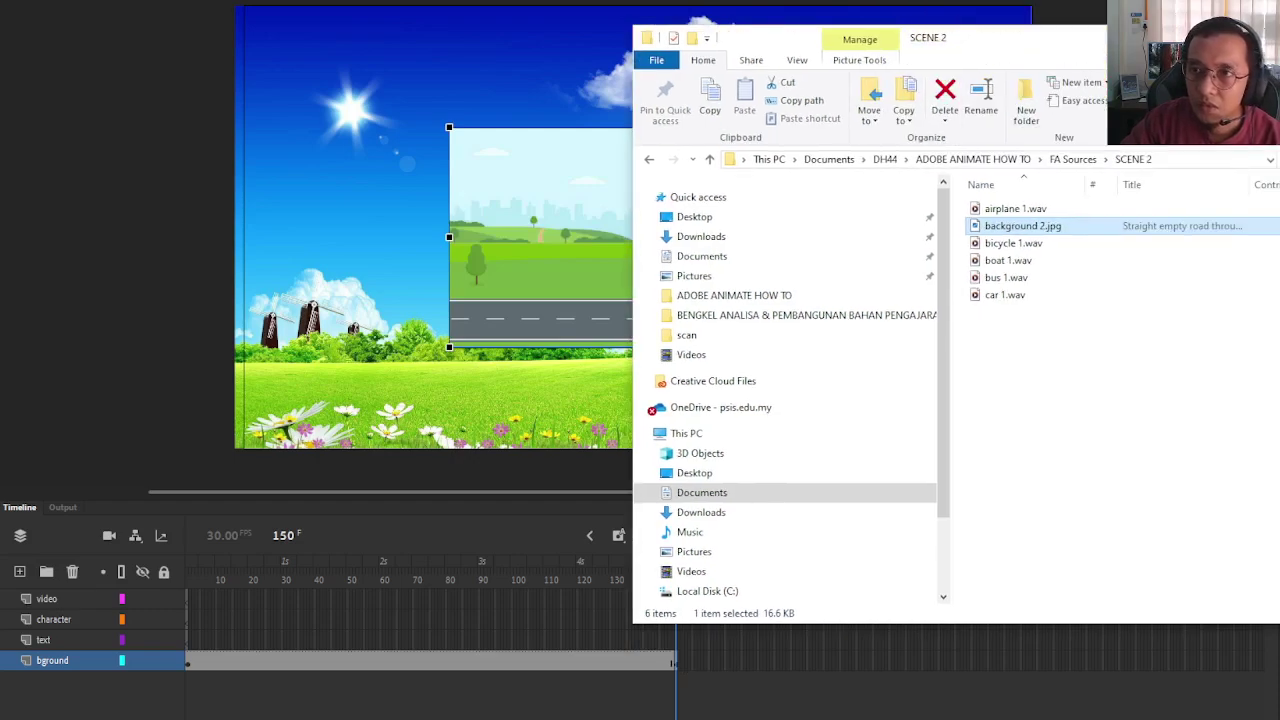
pyautogui.hotkey('alt', 'Tab')
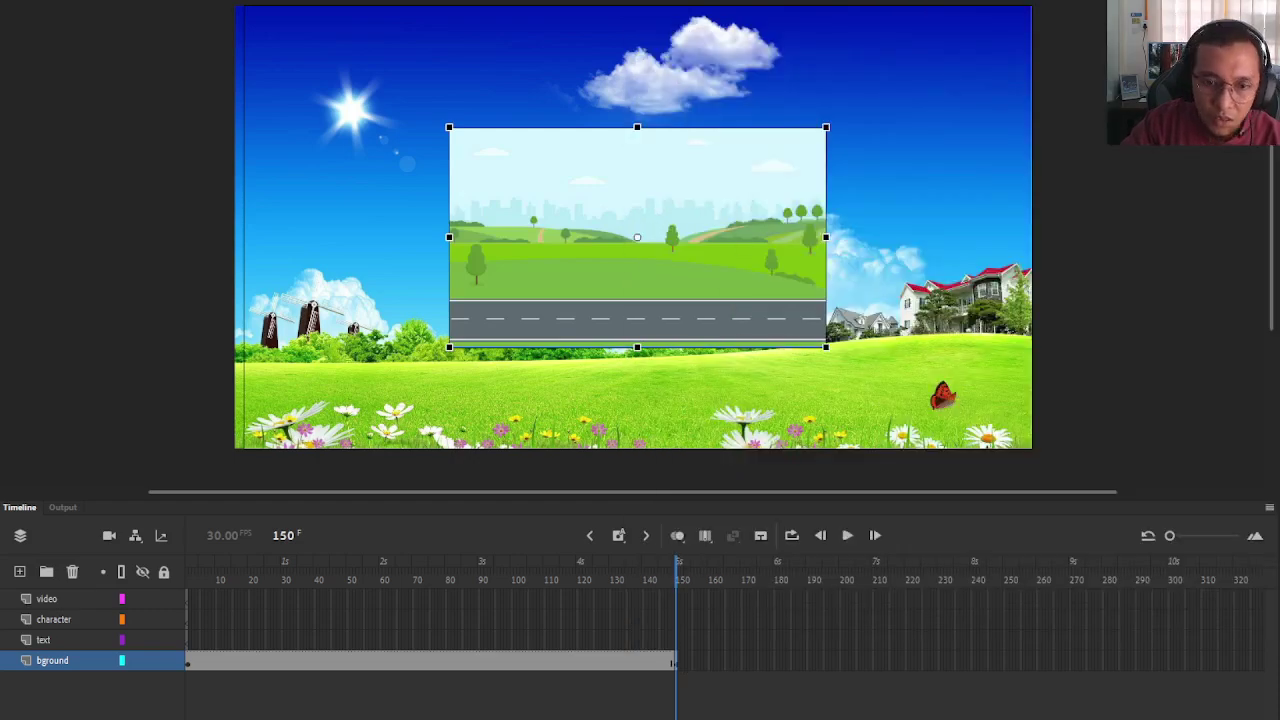
pyautogui.click(680, 570)
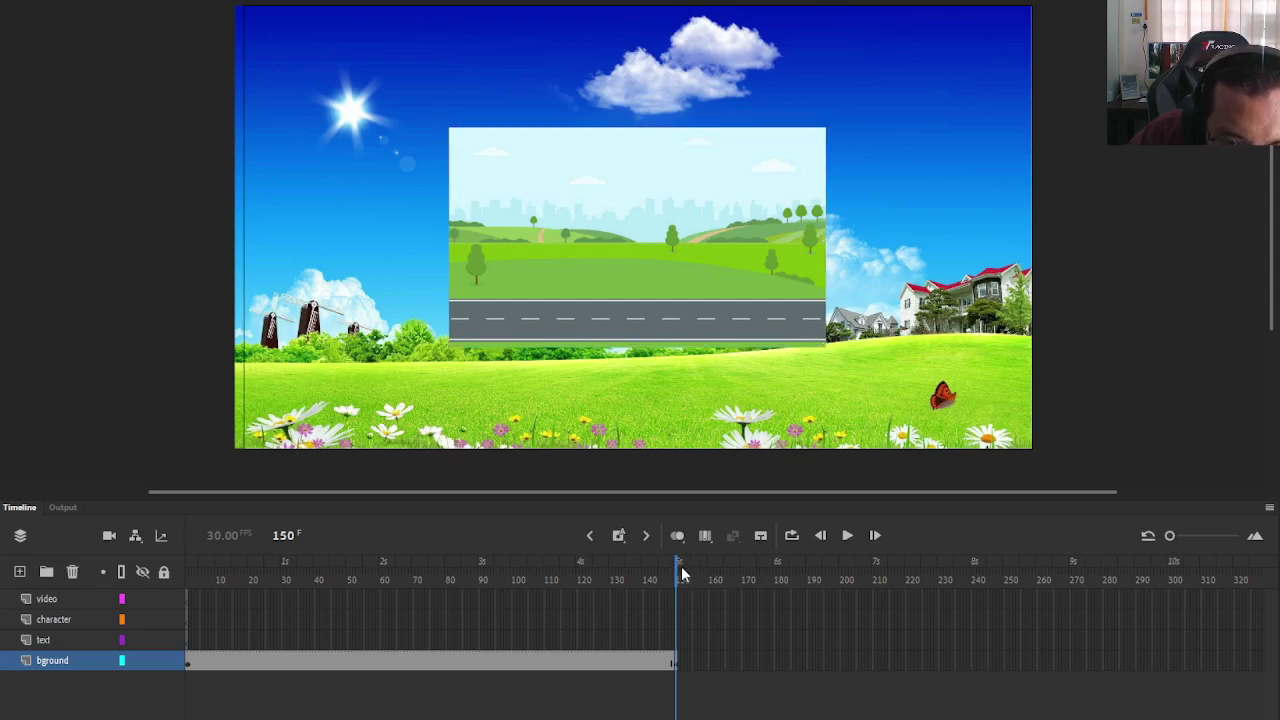
# Preview playback from frame 140, and enlarge the background 2 image at frame 150 to cover the whole stage.
pyautogui.moveTo(679, 572); pyautogui.dragTo(645, 577)
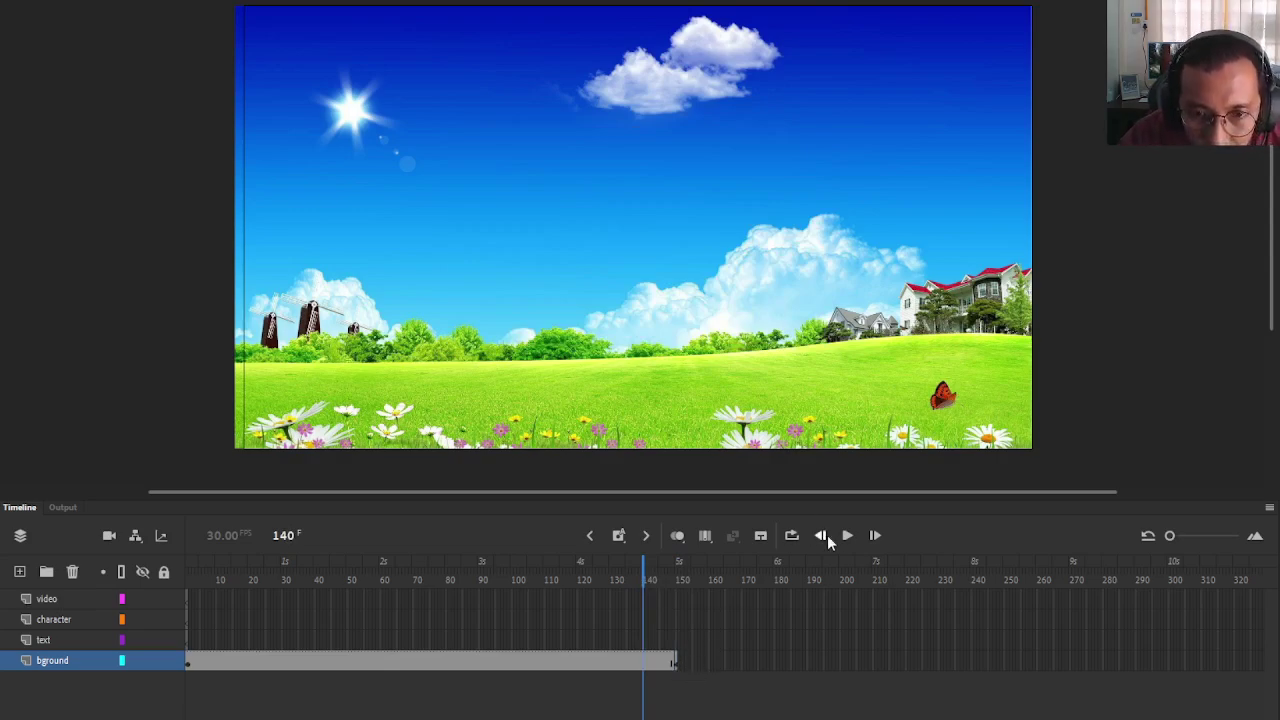
pyautogui.click(847, 535)
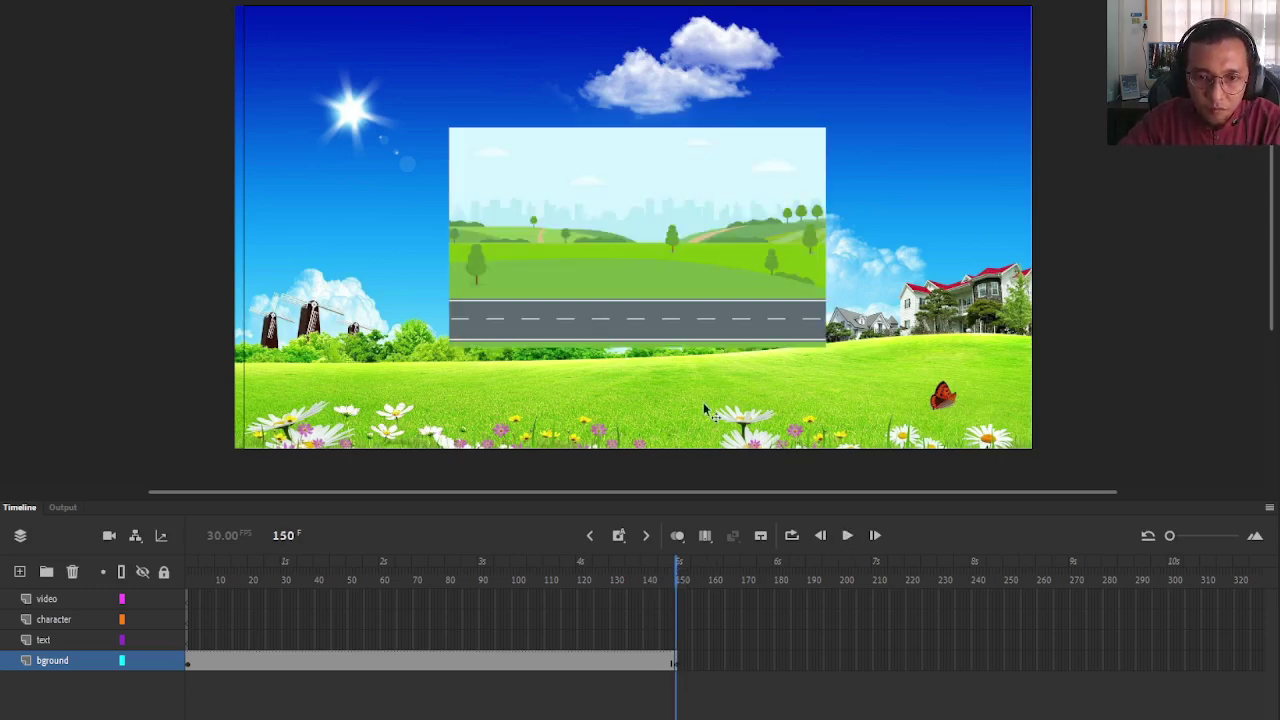
pyautogui.click(697, 300)
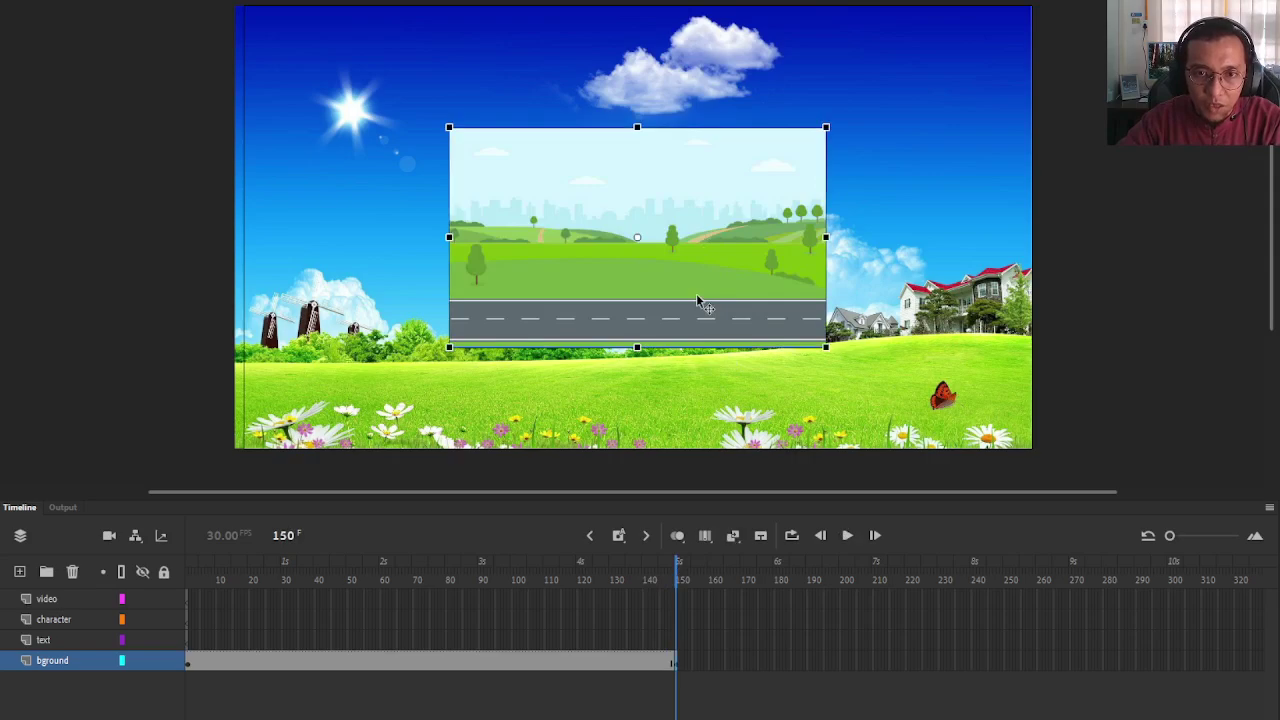
pyautogui.moveTo(826, 347); pyautogui.dragTo(1038, 470)
pyautogui.click(1160, 336)
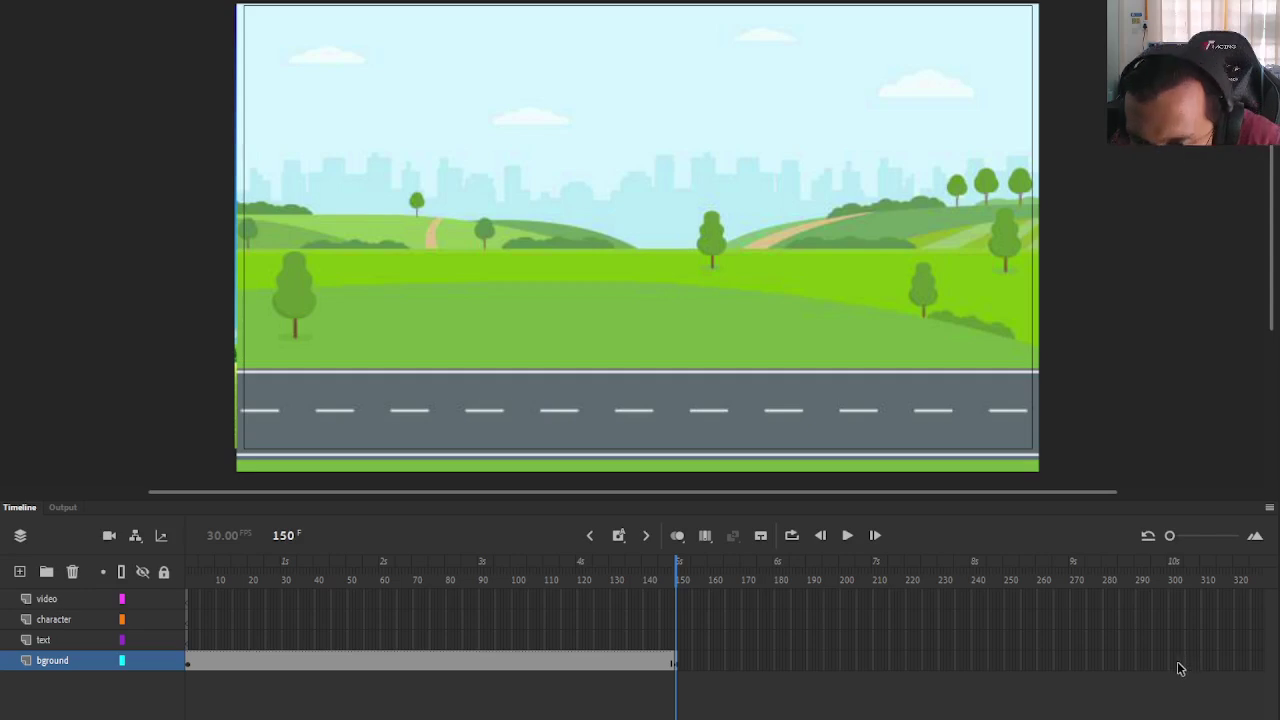
# Extend the second background on the bground layer from frame 150 by inserting a keyframe at frame 300.
pyautogui.click(675, 662)
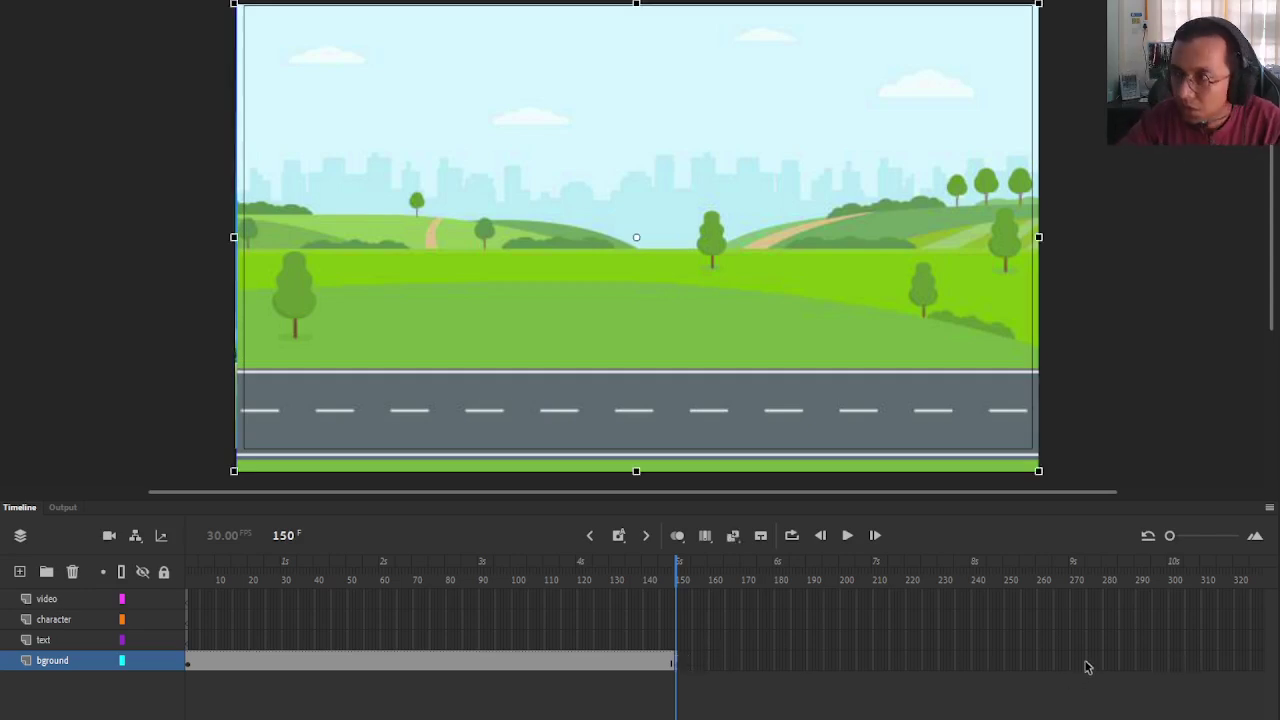
pyautogui.keyDown('shift'); pyautogui.click(1172, 668); pyautogui.keyUp('shift')
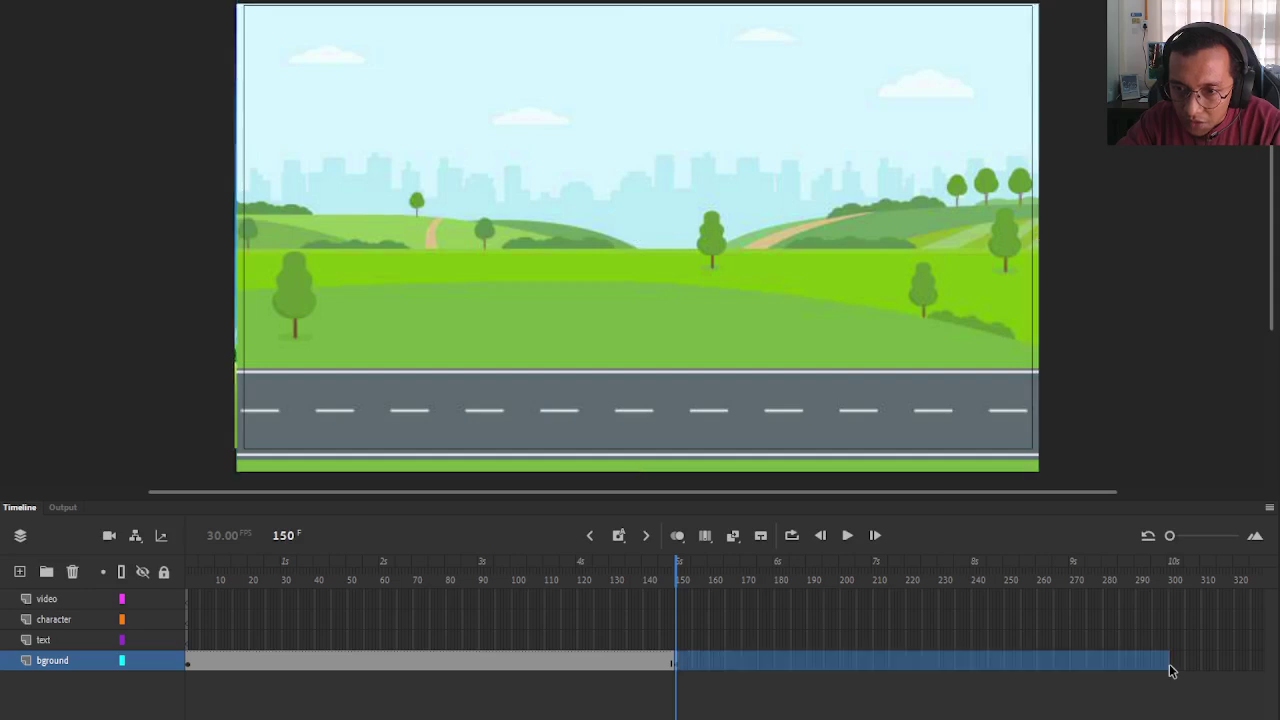
pyautogui.rightClick(1061, 664)
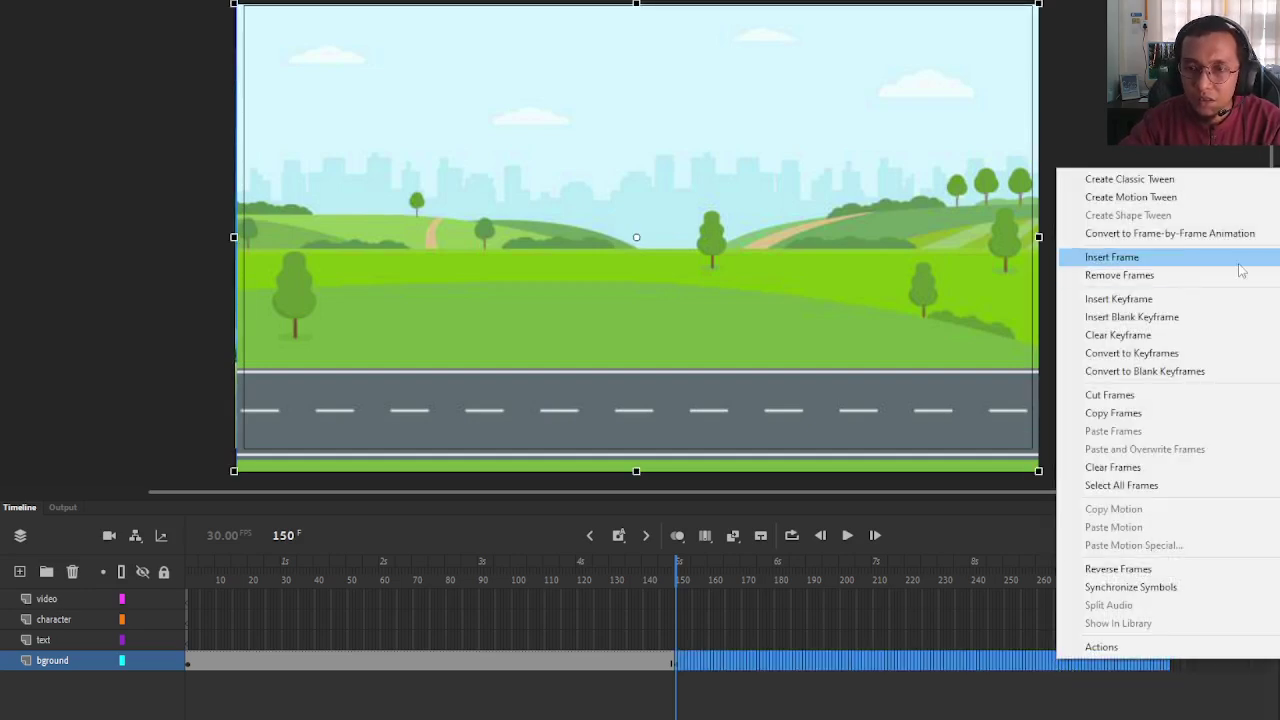
pyautogui.click(1172, 300)
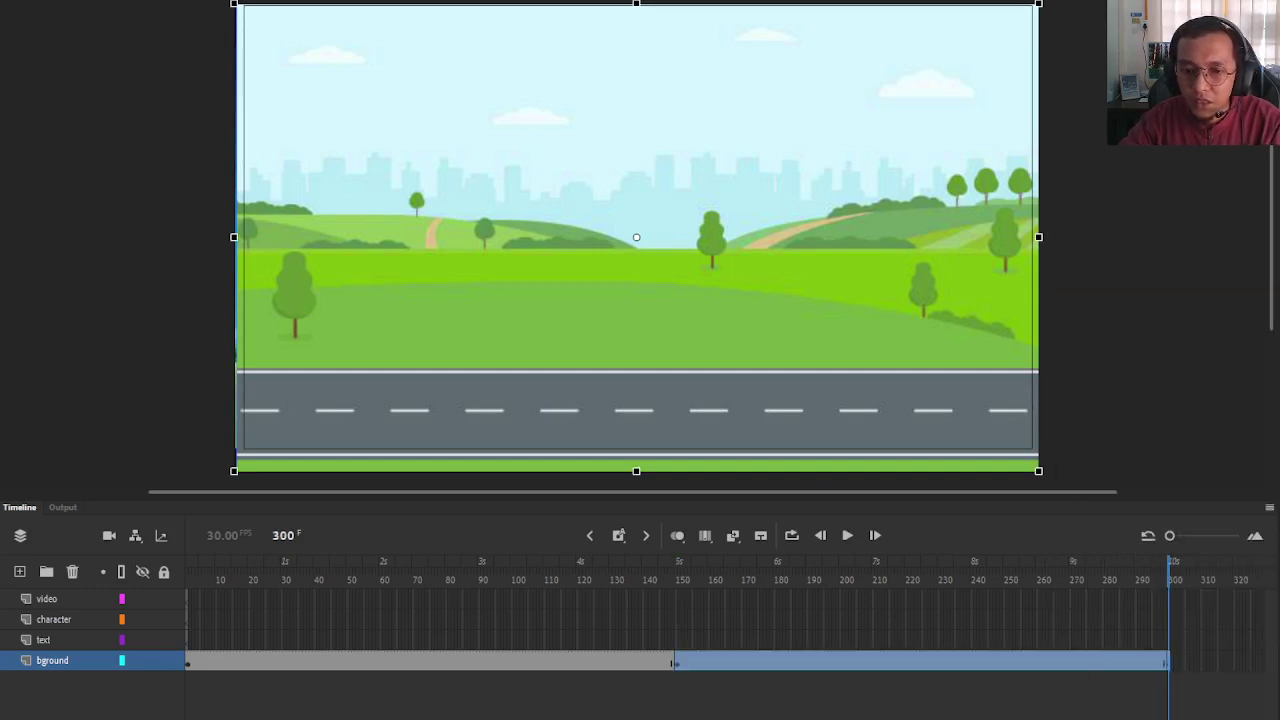
# Play and scrub the timeline between frames 1 and 300 to examine both scene backgrounds, ending at frame 1.
pyautogui.scroll(-3, 1165, 568)
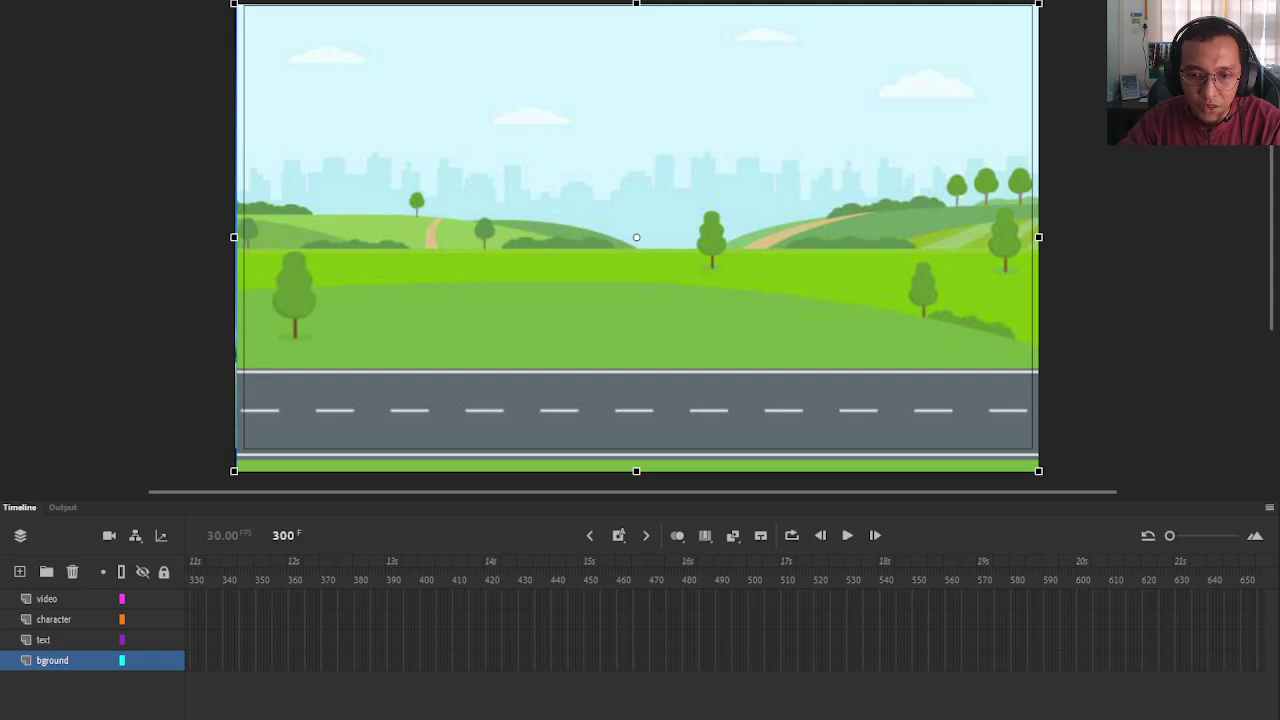
pyautogui.scroll(5, 974, 574)
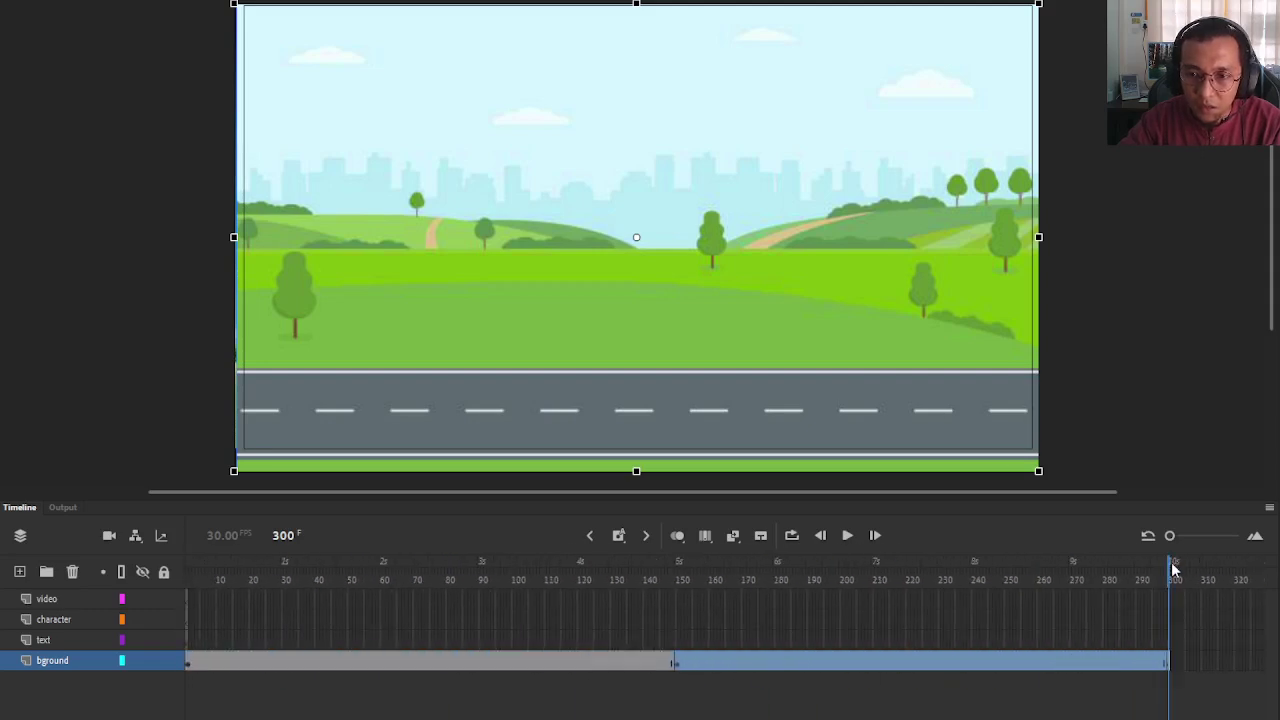
pyautogui.moveTo(1172, 568); pyautogui.dragTo(90, 640)
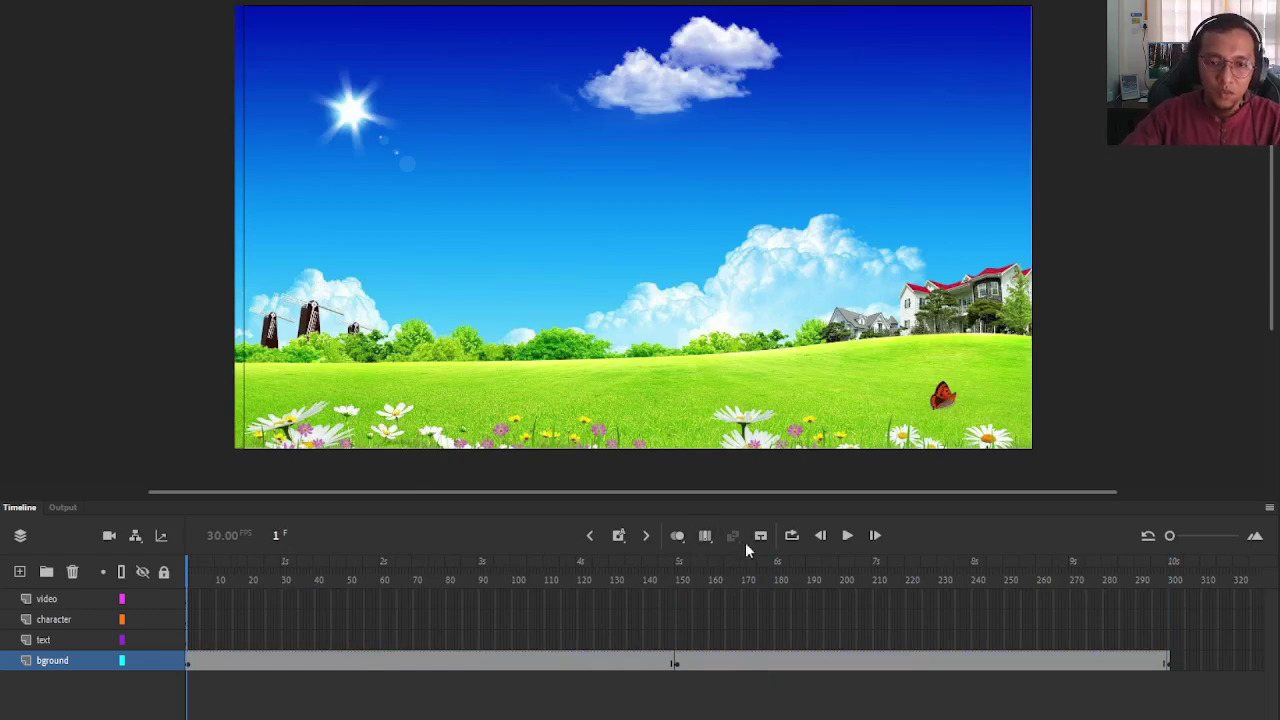
pyautogui.click(847, 536)
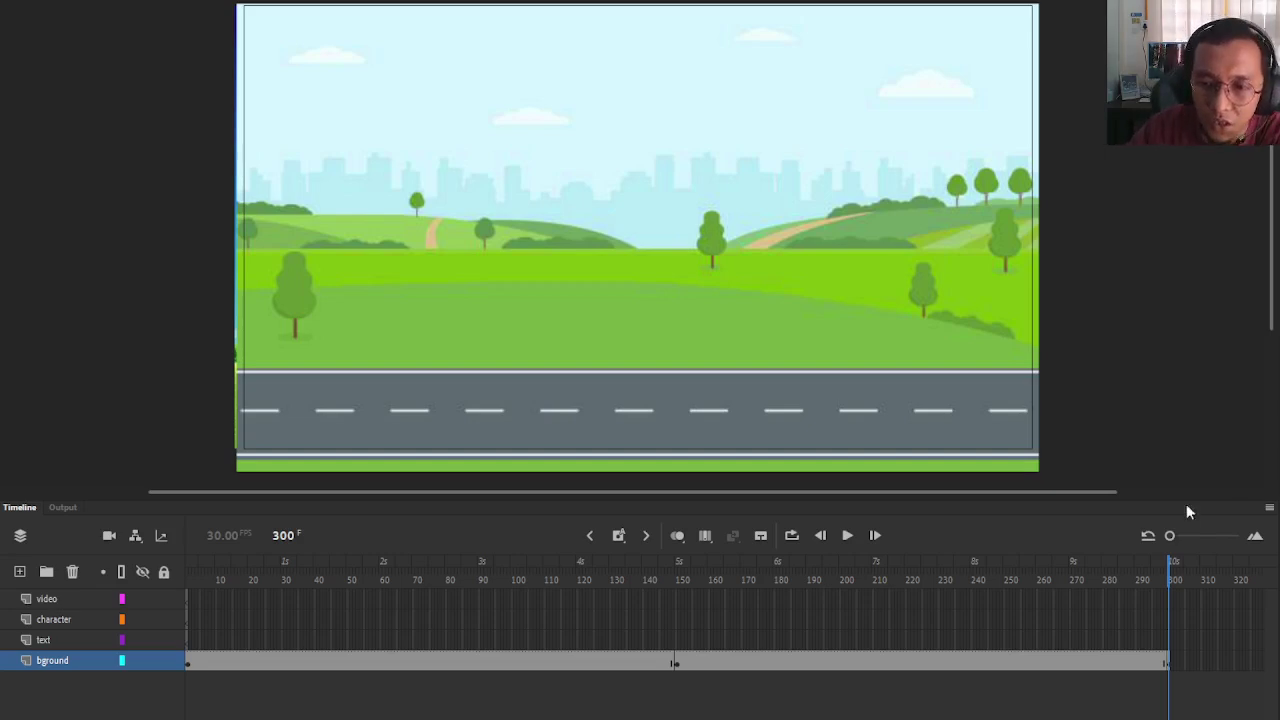
pyautogui.moveTo(1172, 572); pyautogui.dragTo(183, 687)
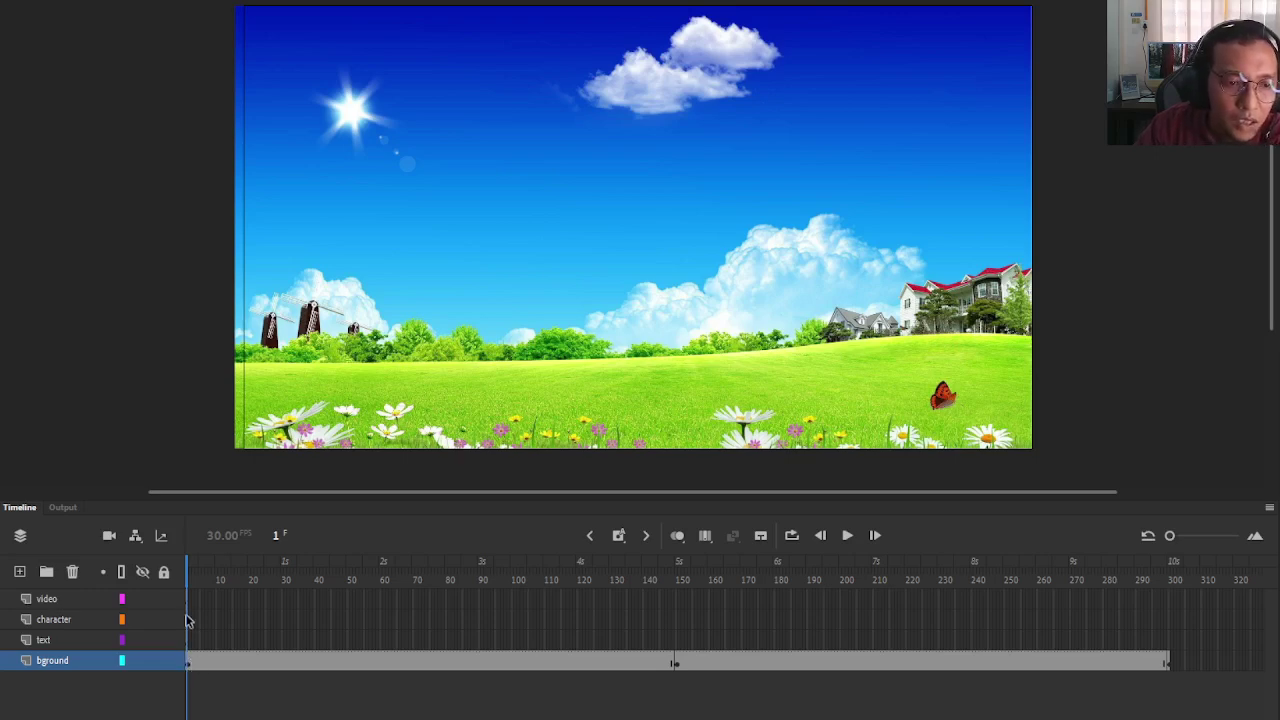
pyautogui.moveTo(188, 578); pyautogui.dragTo(1120, 680)
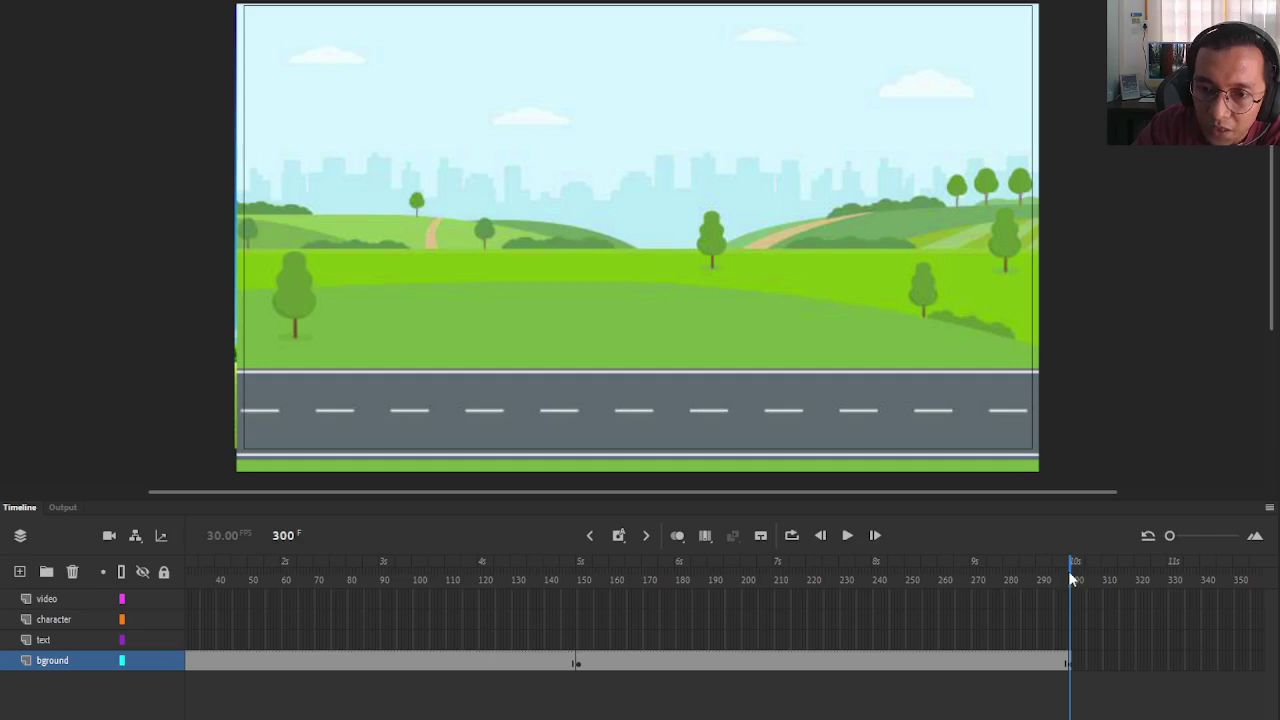
pyautogui.moveTo(1070, 578); pyautogui.dragTo(186, 580)
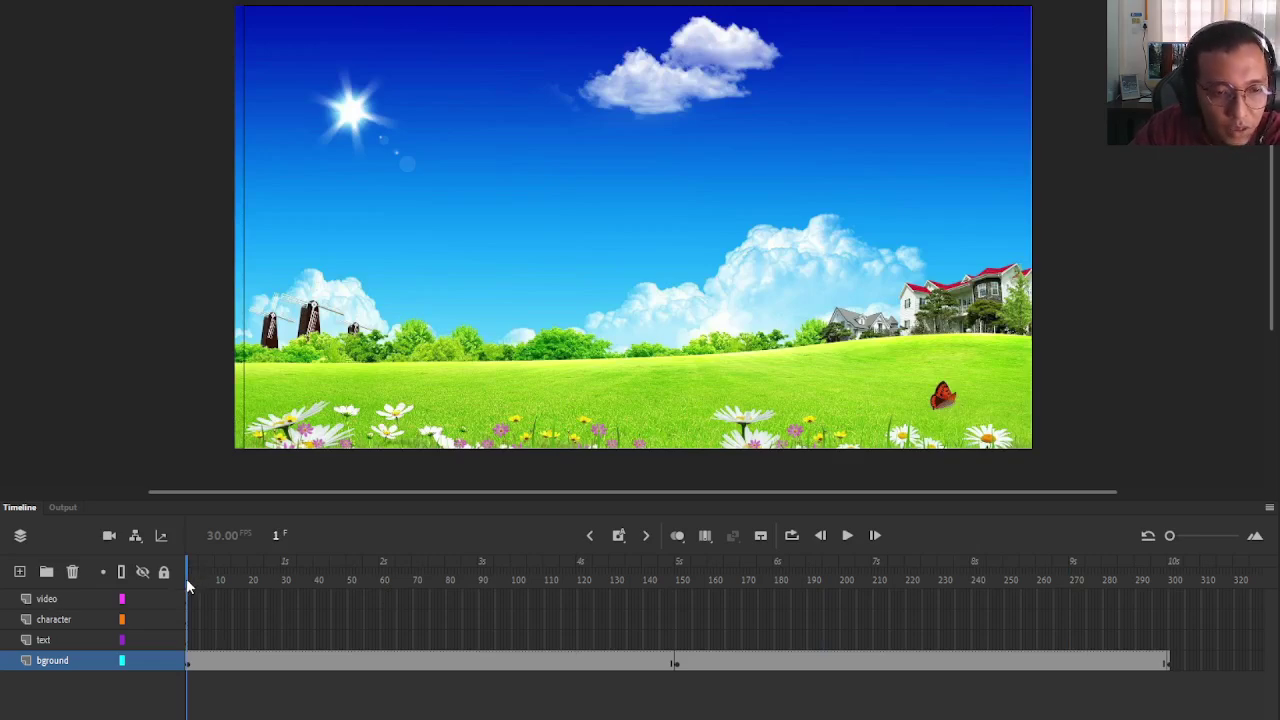
pyautogui.moveTo(186, 578); pyautogui.dragTo(163, 633)
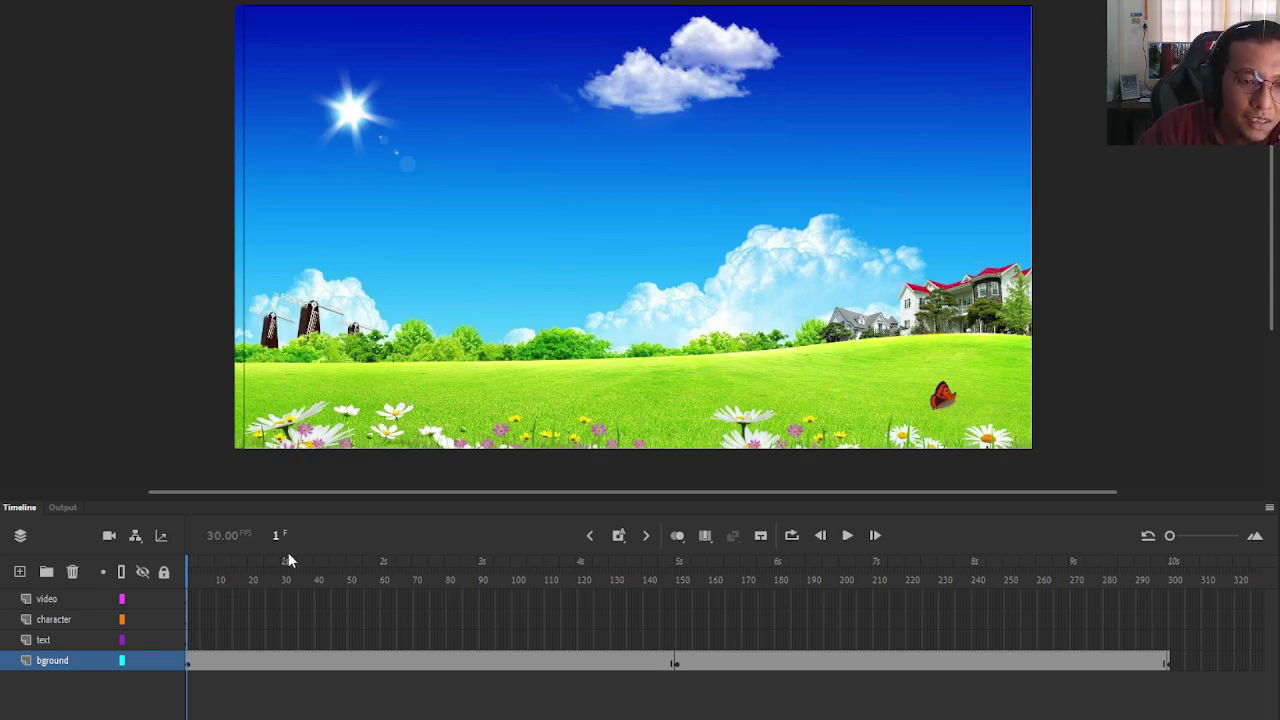
pyautogui.moveTo(189, 567); pyautogui.dragTo(14, 685)
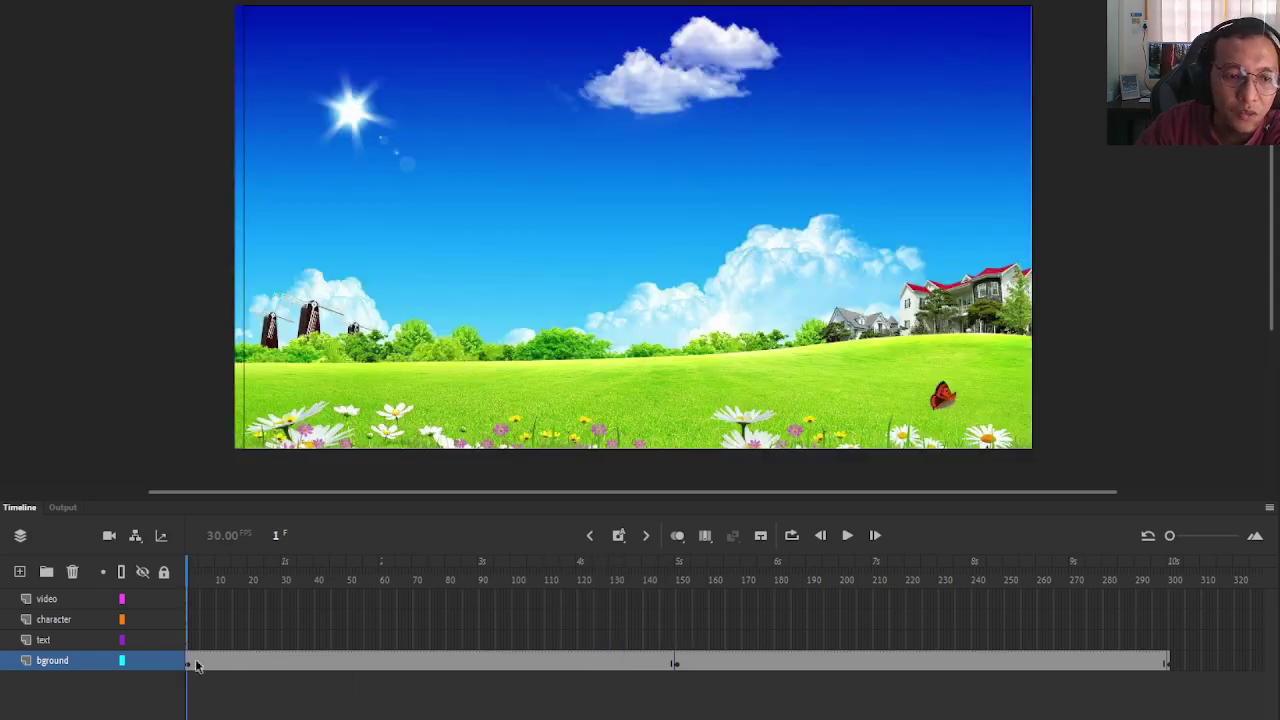
# Switch to Word, select the Scene 1 text "Welcome to the Kids Learn Vehicles Adventure", and return to Animate.
pyautogui.hotkey('alt', 'Tab')
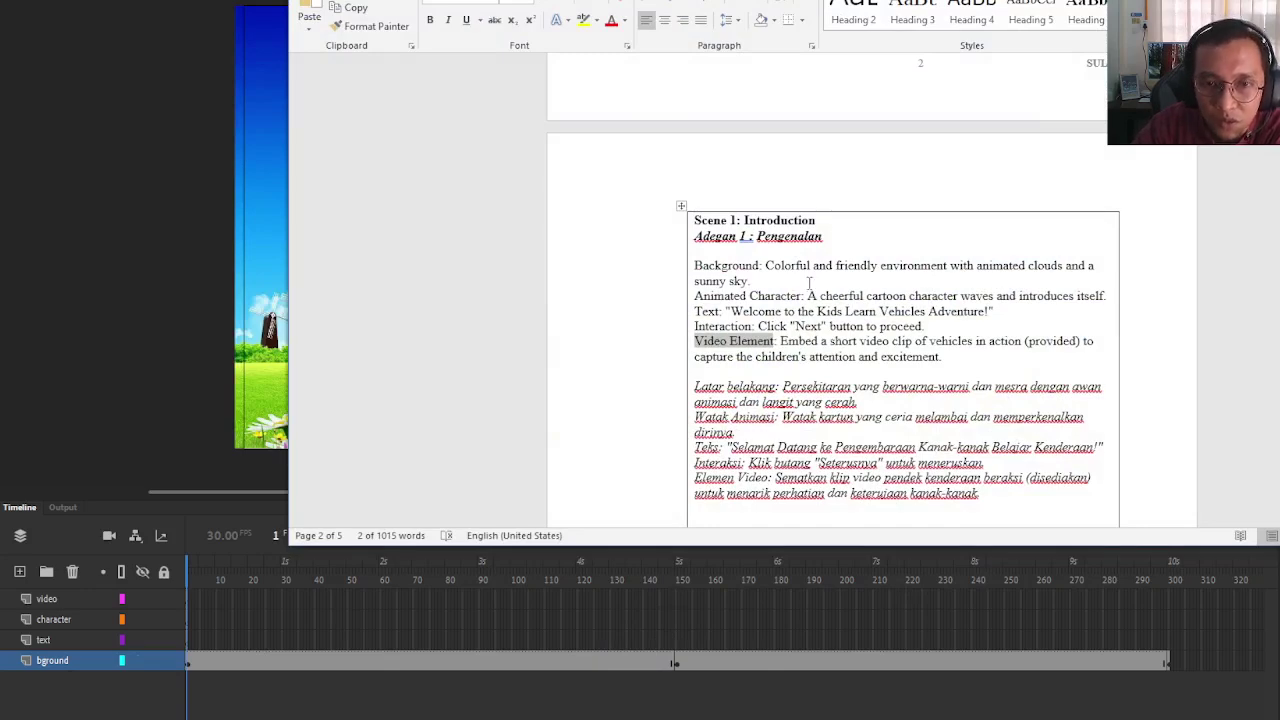
pyautogui.moveTo(731, 311); pyautogui.dragTo(984, 312)
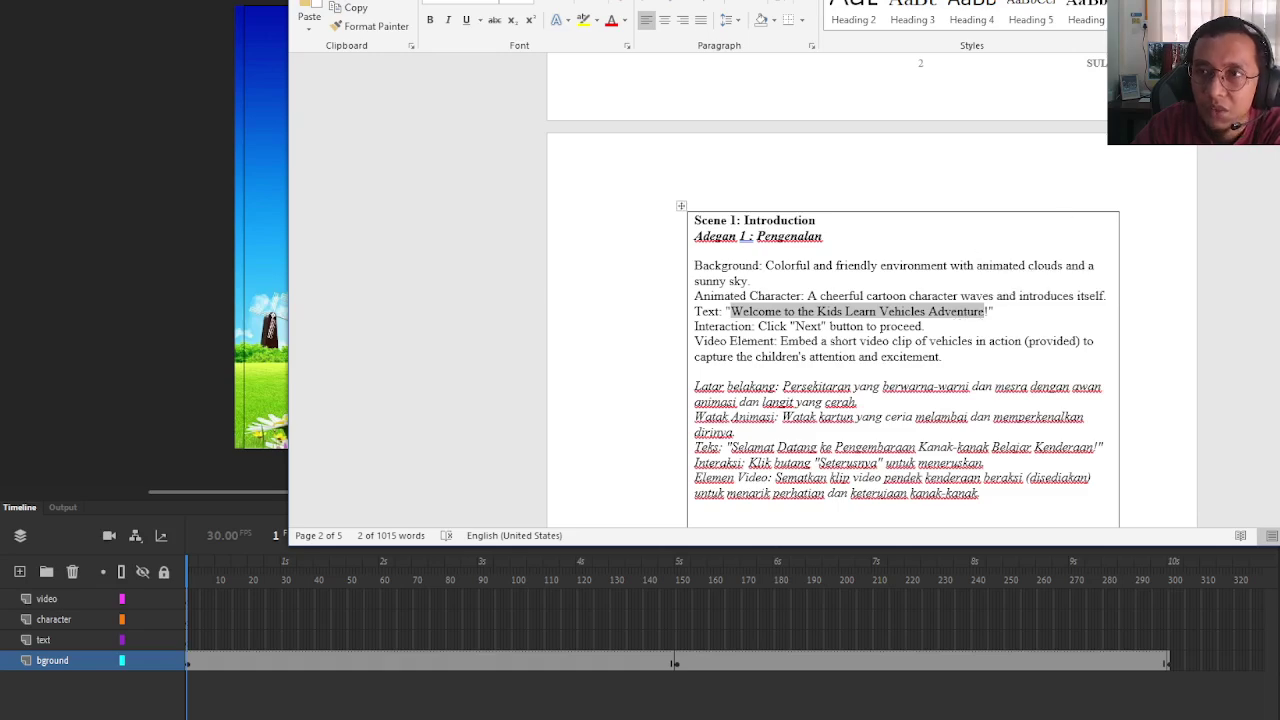
pyautogui.hotkey('alt', 'Tab')
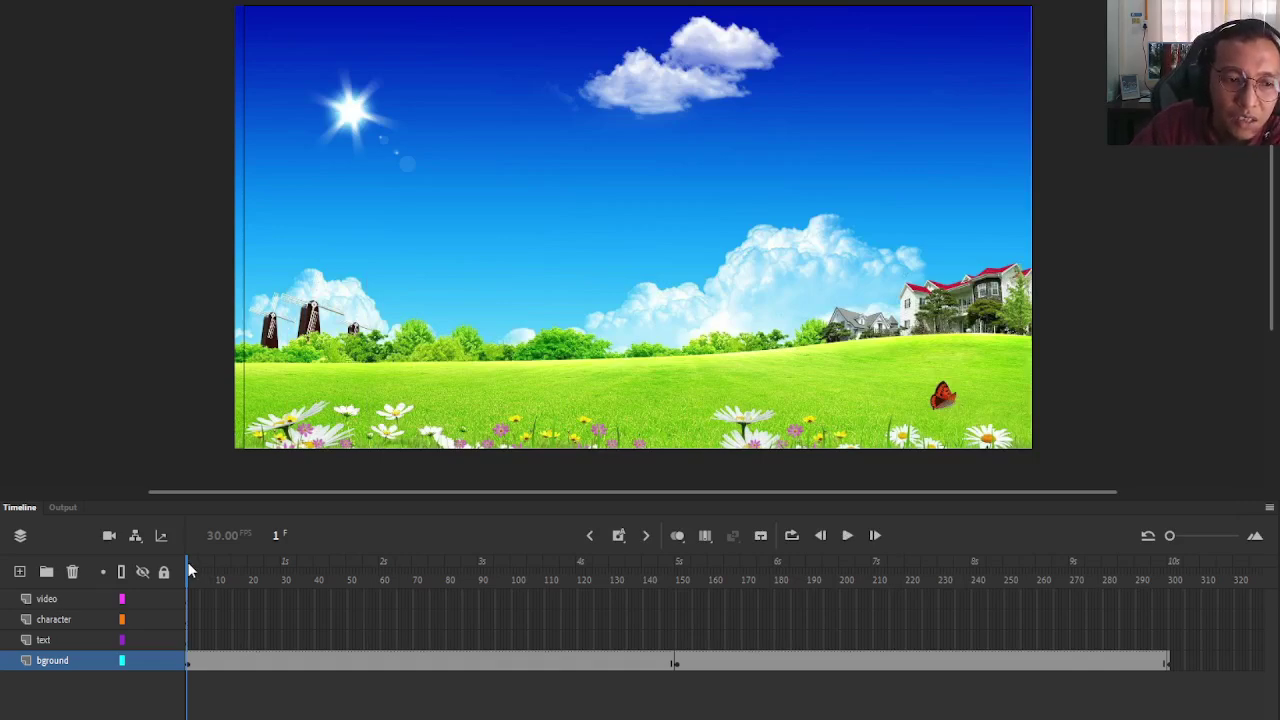
# Try to place text on the stage in the text layer at frame 15.
pyautogui.moveTo(187, 562); pyautogui.dragTo(232, 625)
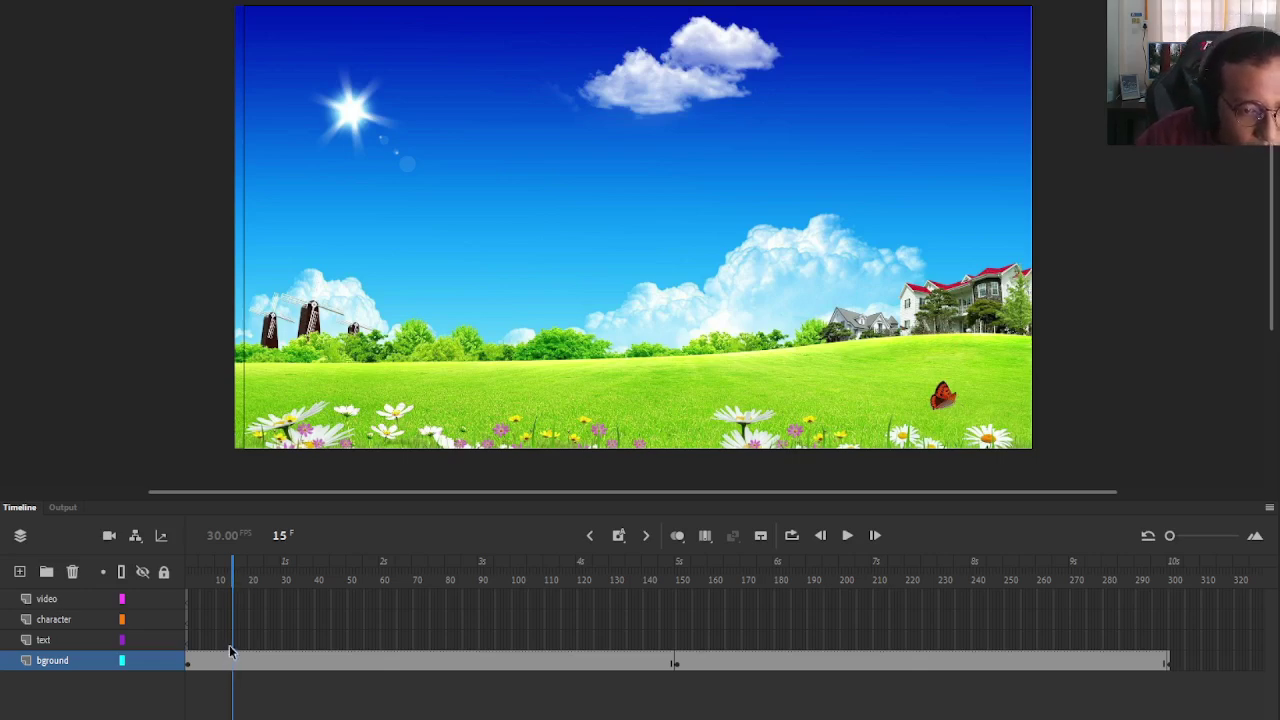
pyautogui.click(61, 640)
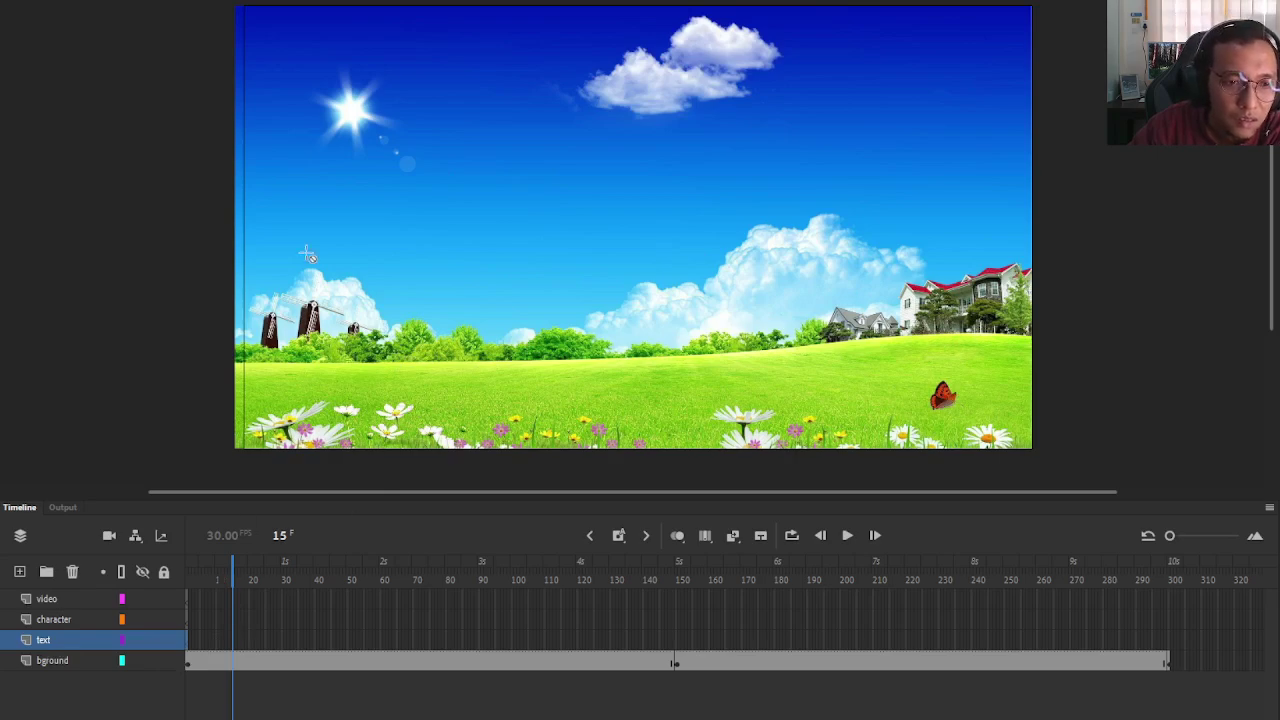
pyautogui.click(413, 168)
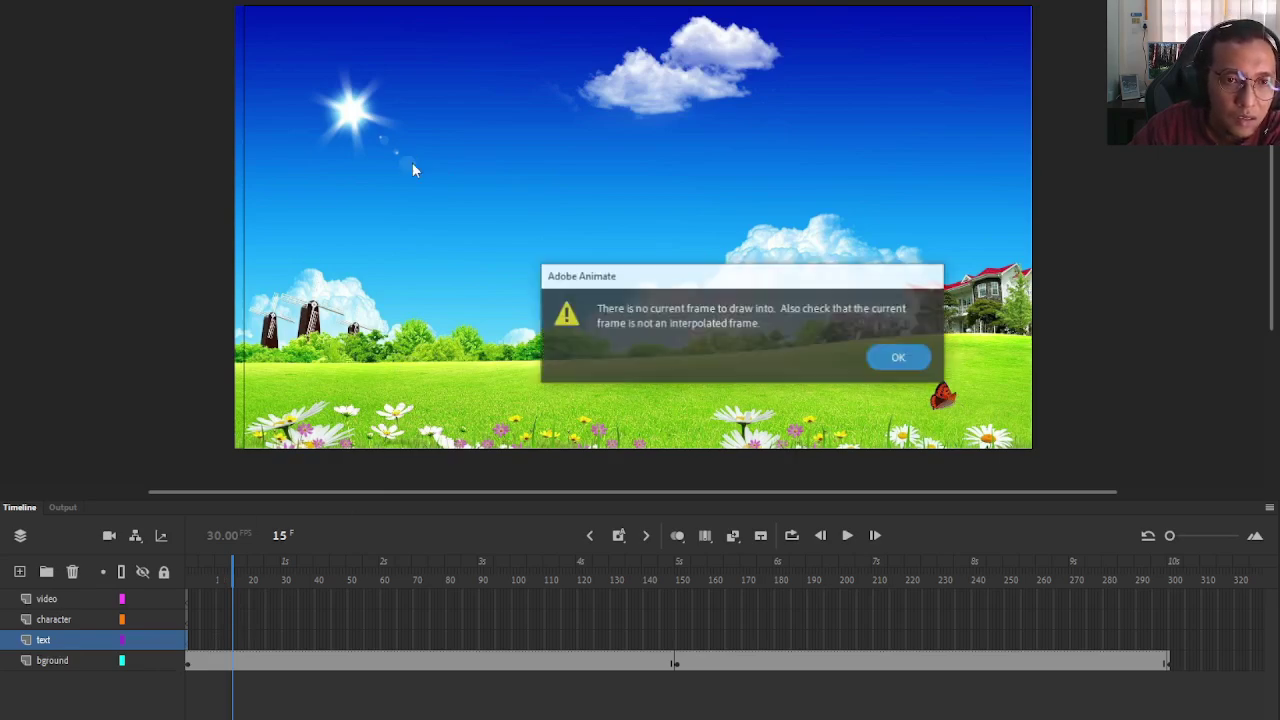
pyautogui.click(900, 360)
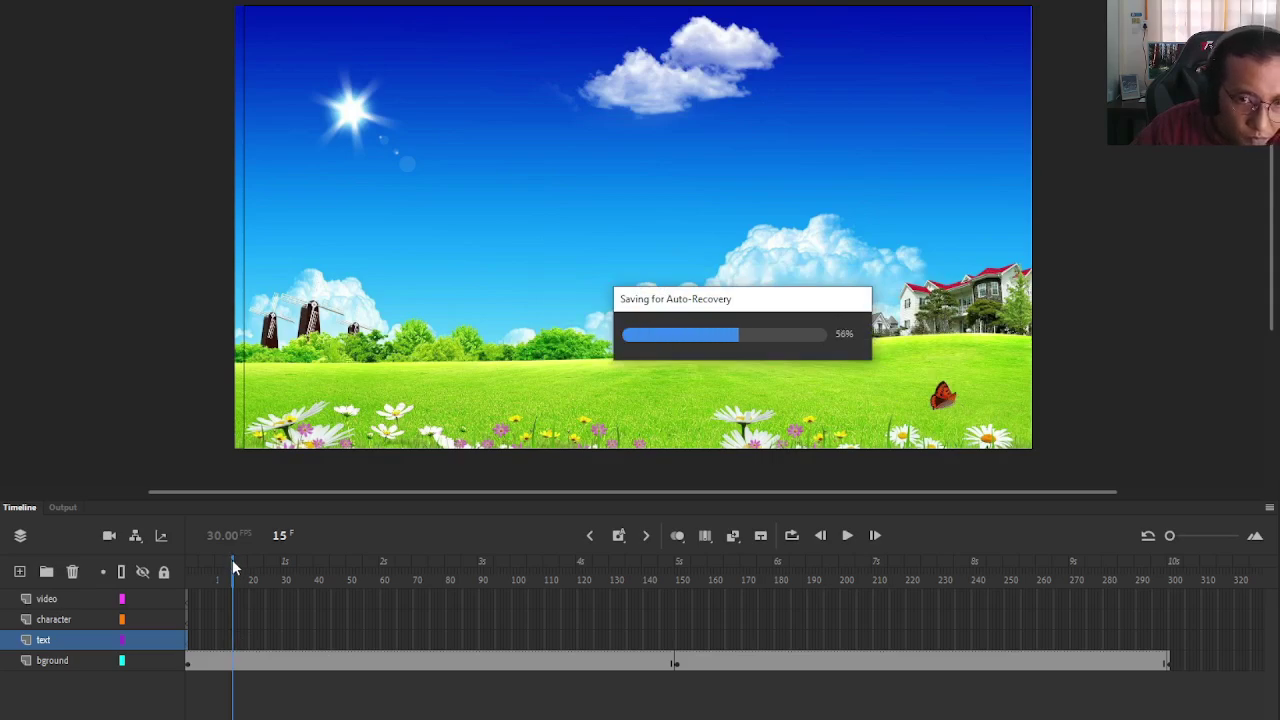
# Insert a keyframe on the text layer at frame 20.
pyautogui.moveTo(232, 568)
pyautogui.mouseDown()
pyautogui.moveTo(254, 582)
pyautogui.moveTo(251, 572)
pyautogui.mouseUp()
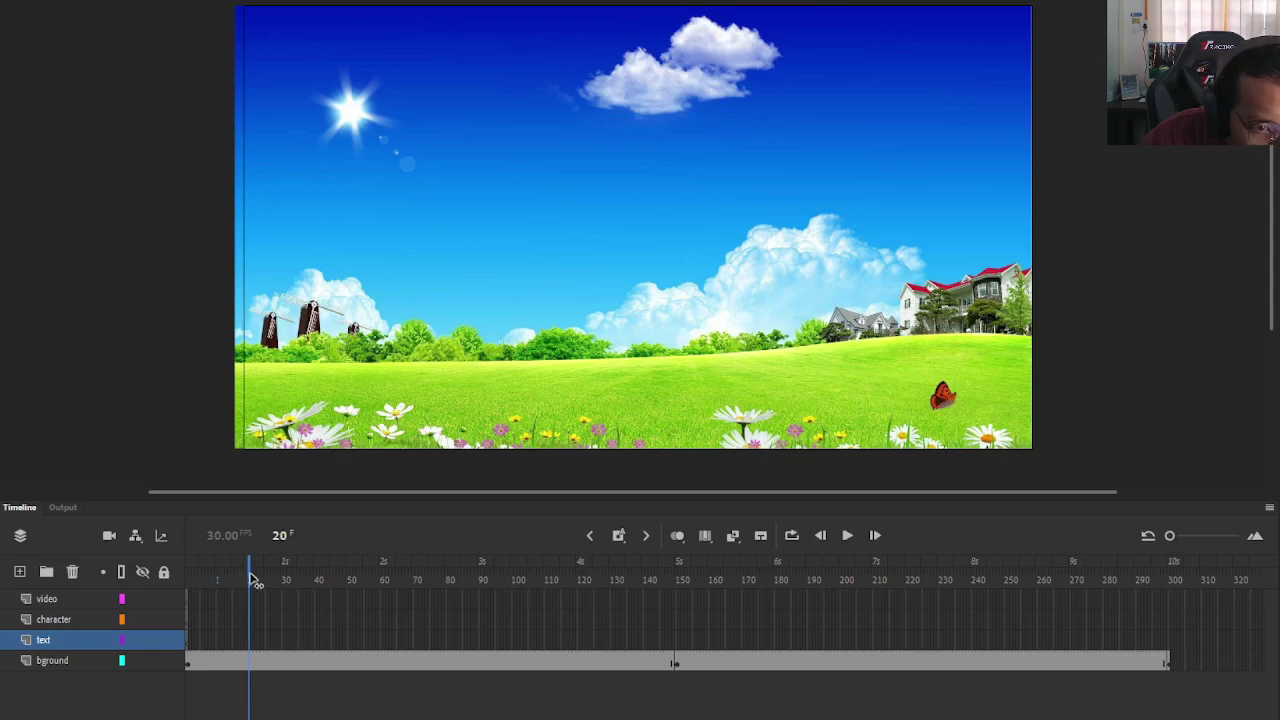
pyautogui.click(249, 640)
pyautogui.rightClick(249, 640)
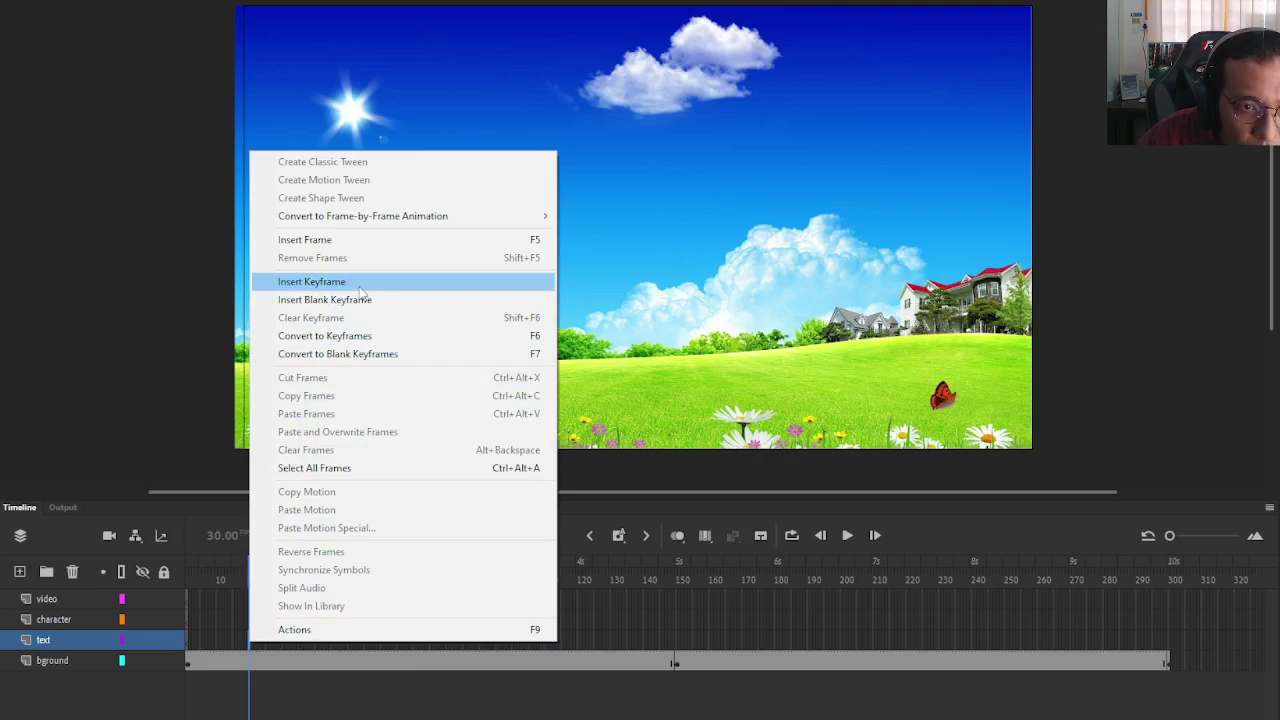
pyautogui.click(358, 284)
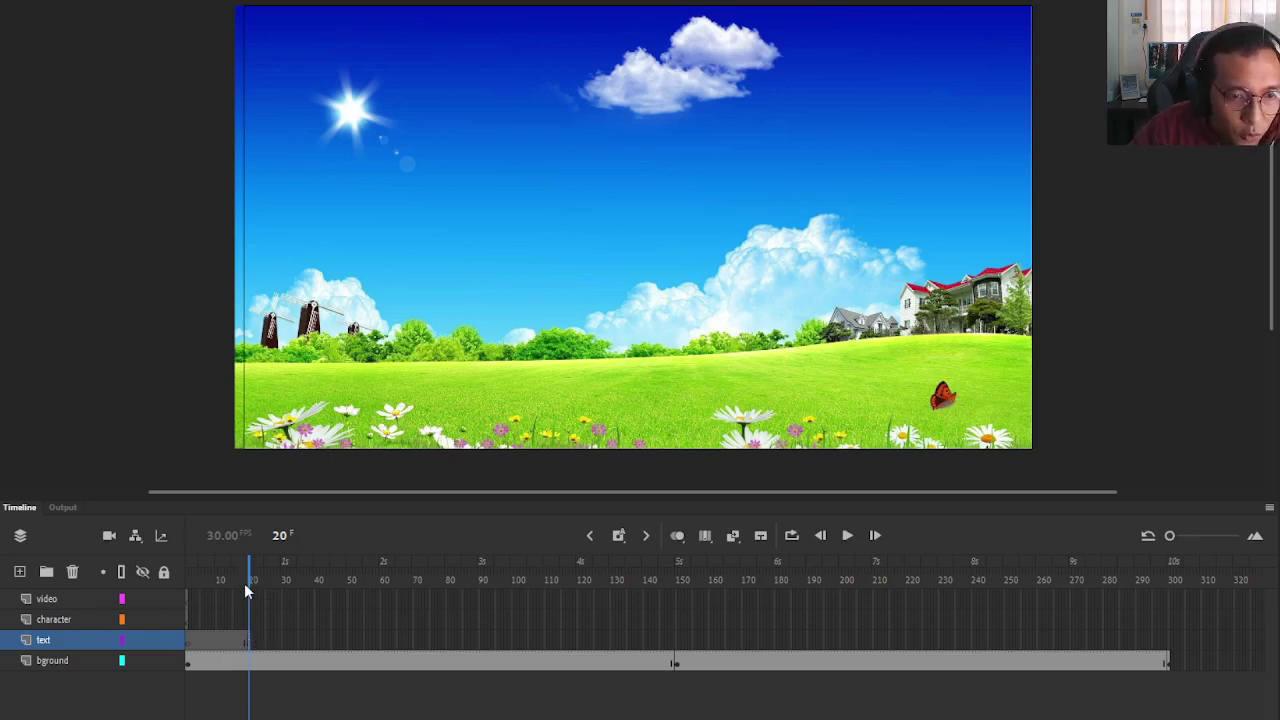
# Draw a wide text box across the middle of the stage in the text layer at frame 20.
pyautogui.moveTo(244, 583); pyautogui.dragTo(172, 603)
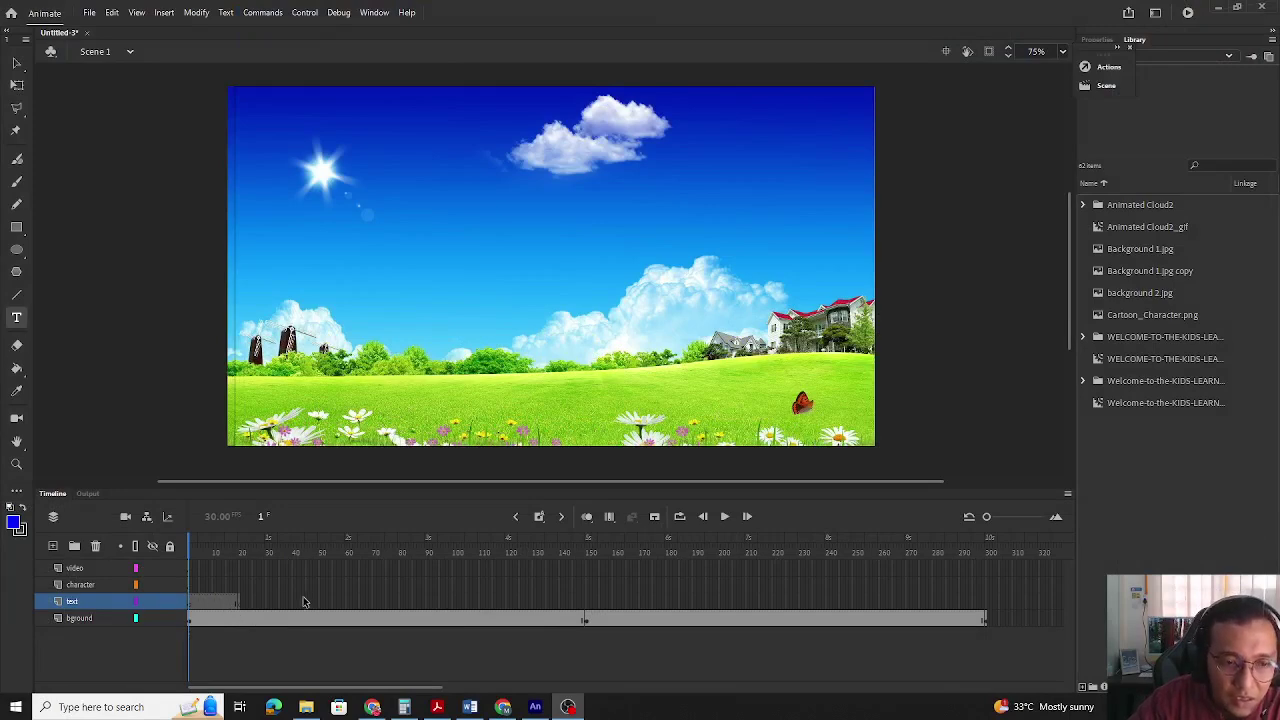
pyautogui.moveTo(192, 550); pyautogui.dragTo(192, 580)
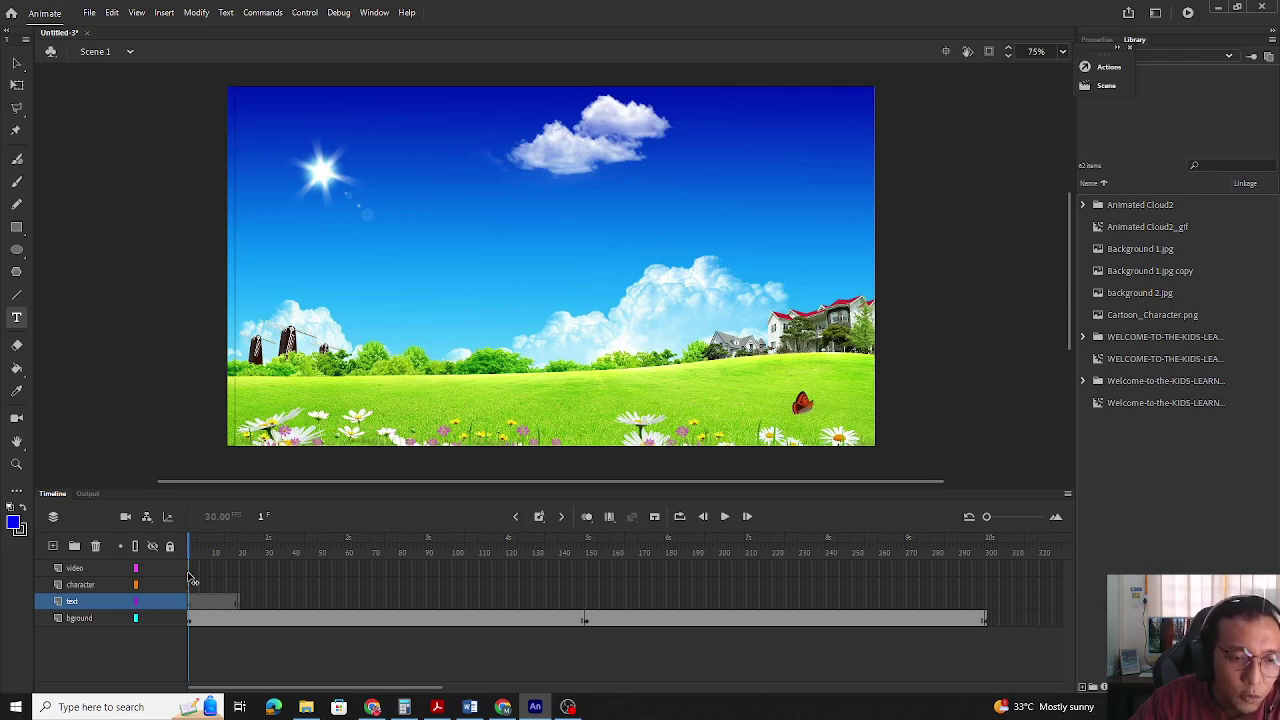
pyautogui.moveTo(192, 580); pyautogui.dragTo(241, 591)
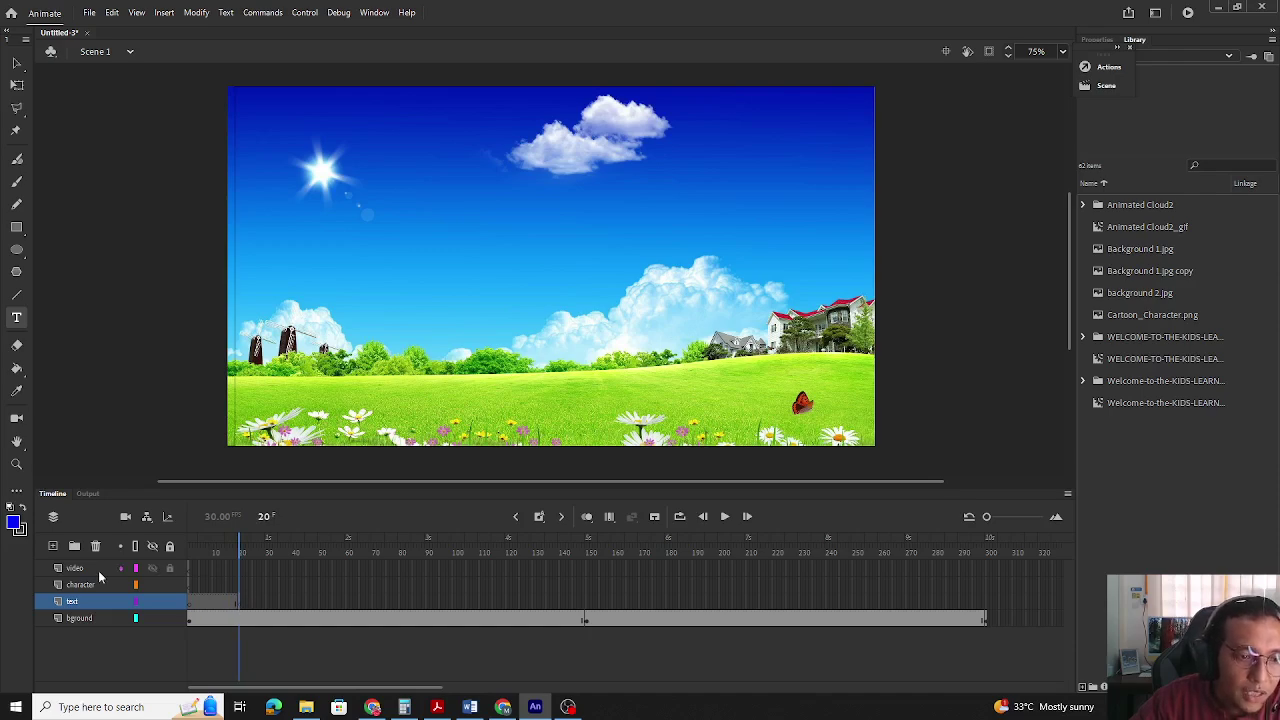
pyautogui.click(88, 601)
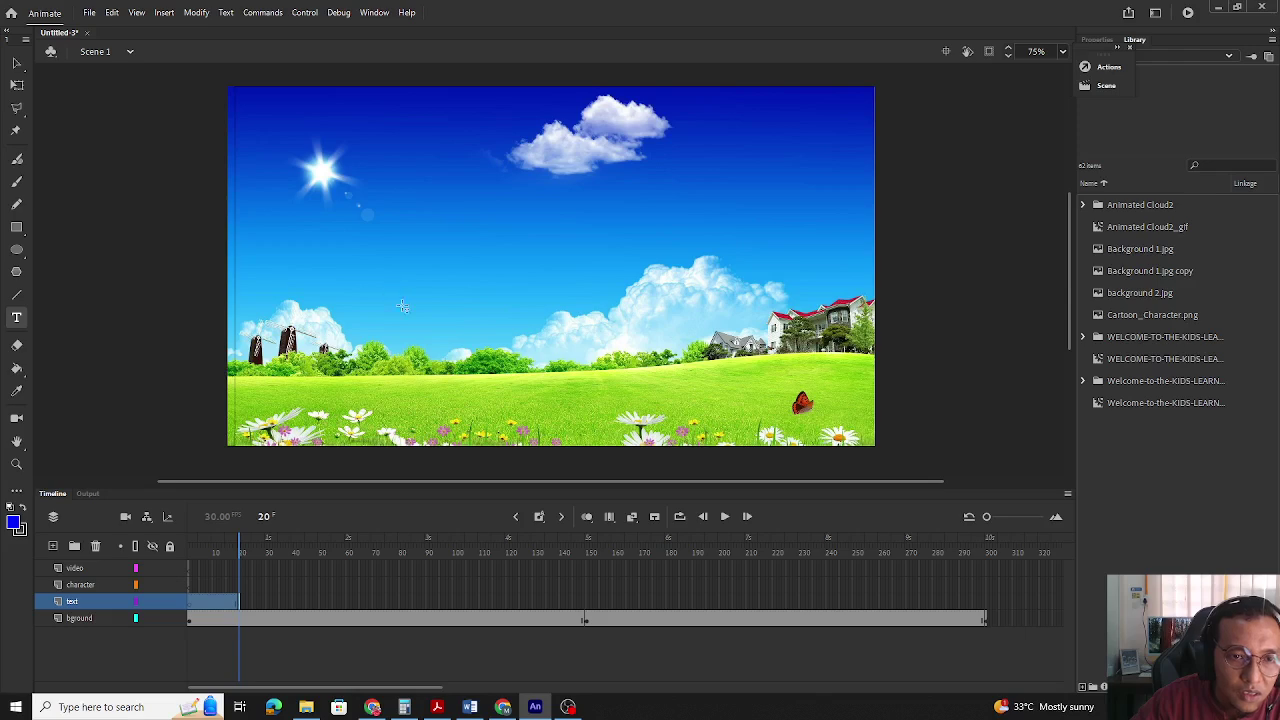
pyautogui.moveTo(390, 262); pyautogui.dragTo(794, 300)
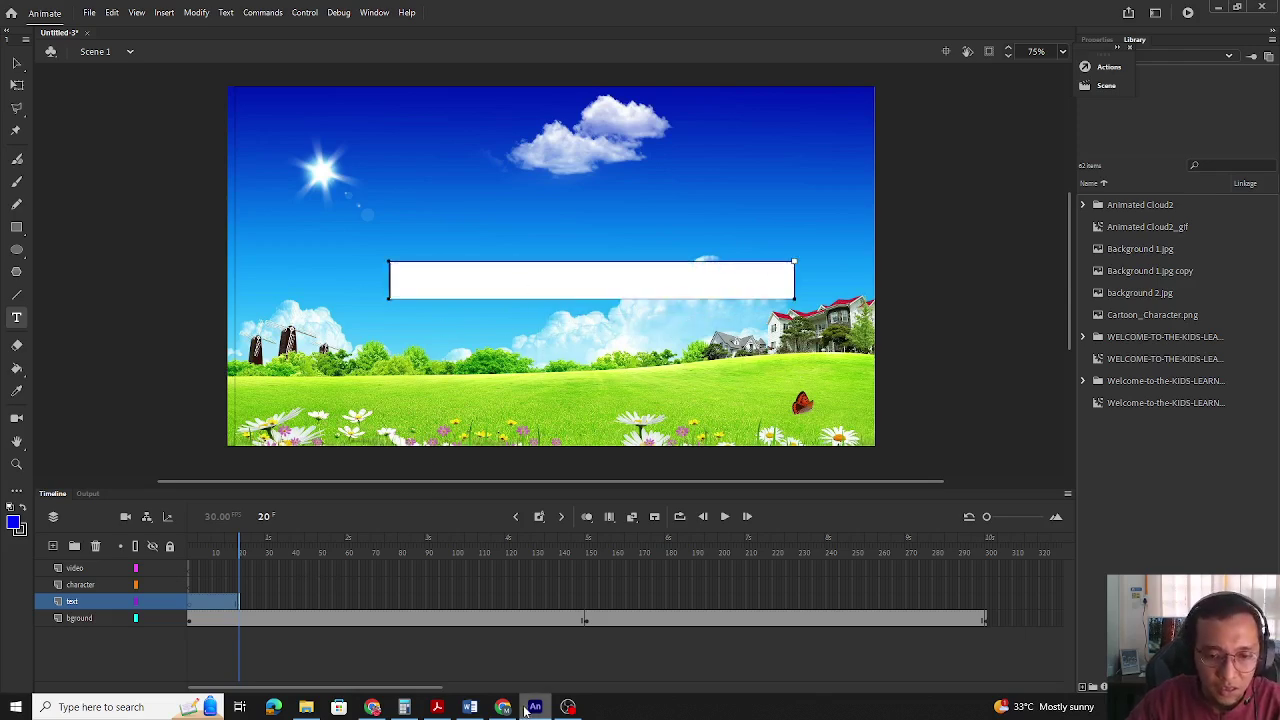
# Switch to Word, copy the selected text "Welcome to the Kids Learn Vehicles Adventure", and minimize Word to return to Animate.
pyautogui.click(472, 707)
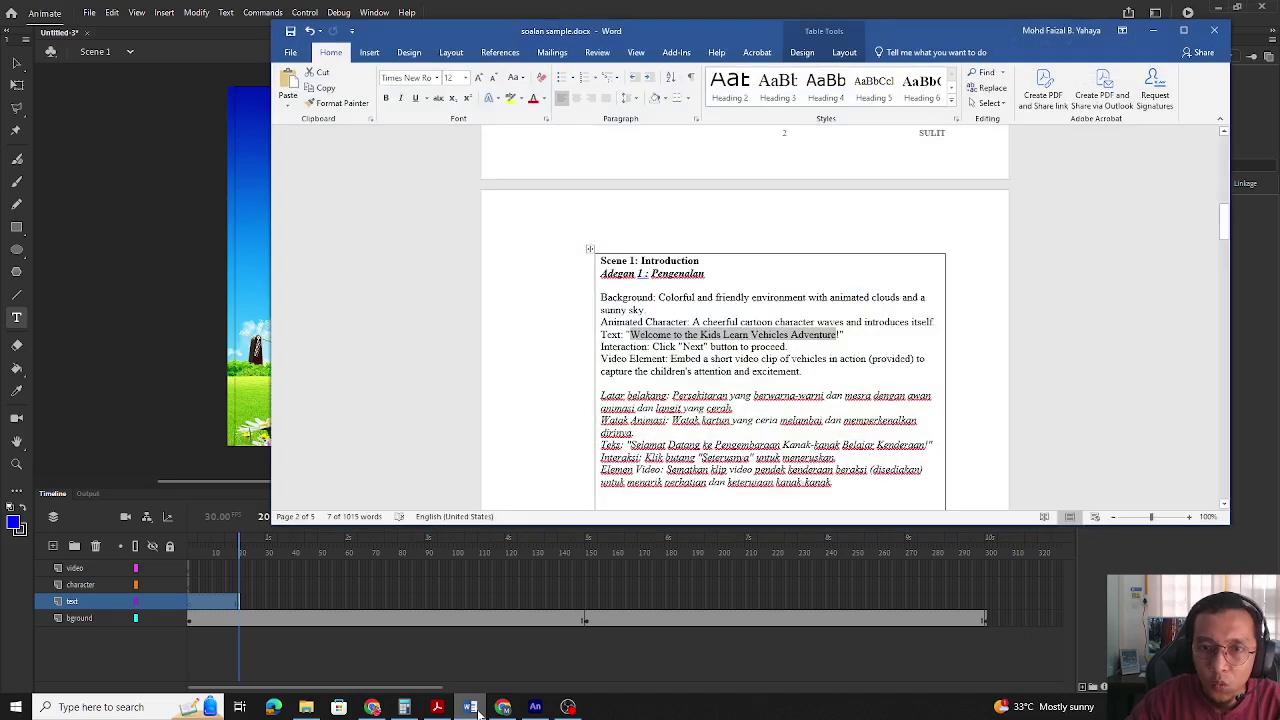
pyautogui.rightClick(711, 338)
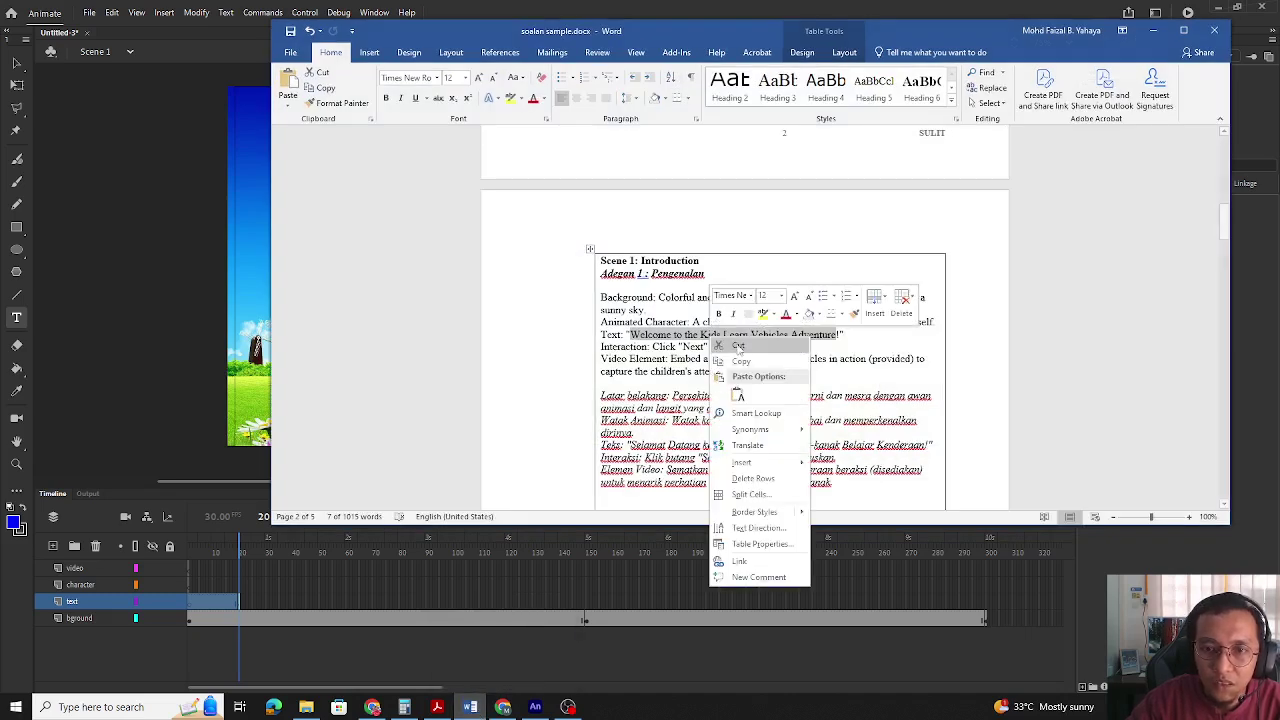
pyautogui.click(748, 362)
pyautogui.click(1153, 30)
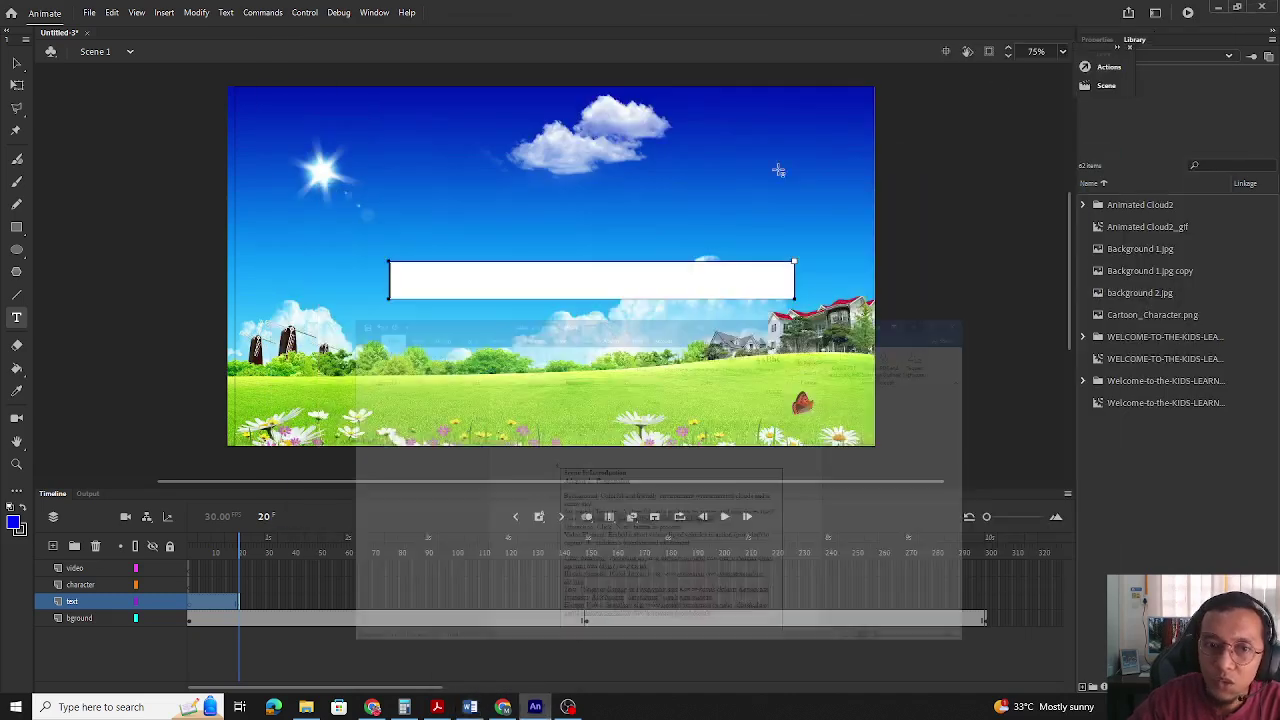
# Paste the copied welcome sentence into the text box at frame 20 and widen the box on both sides to about 1097 px.
pyautogui.rightClick(422, 289)
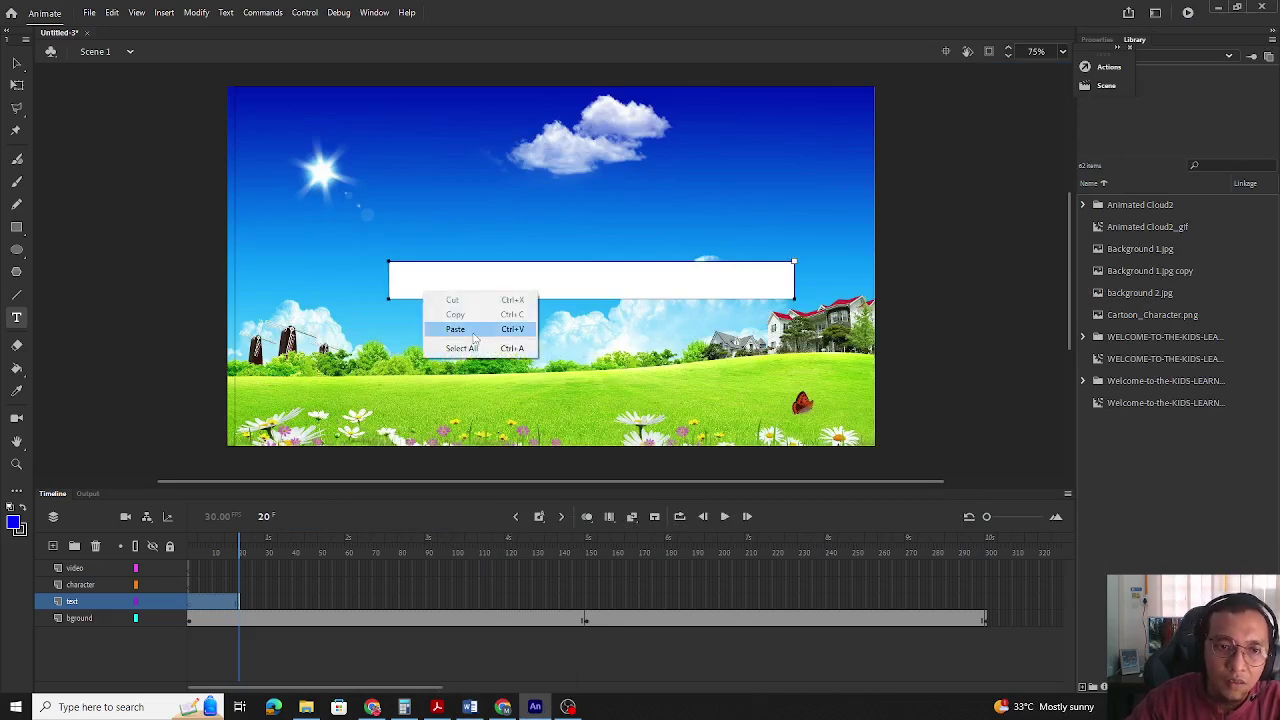
pyautogui.click(457, 326)
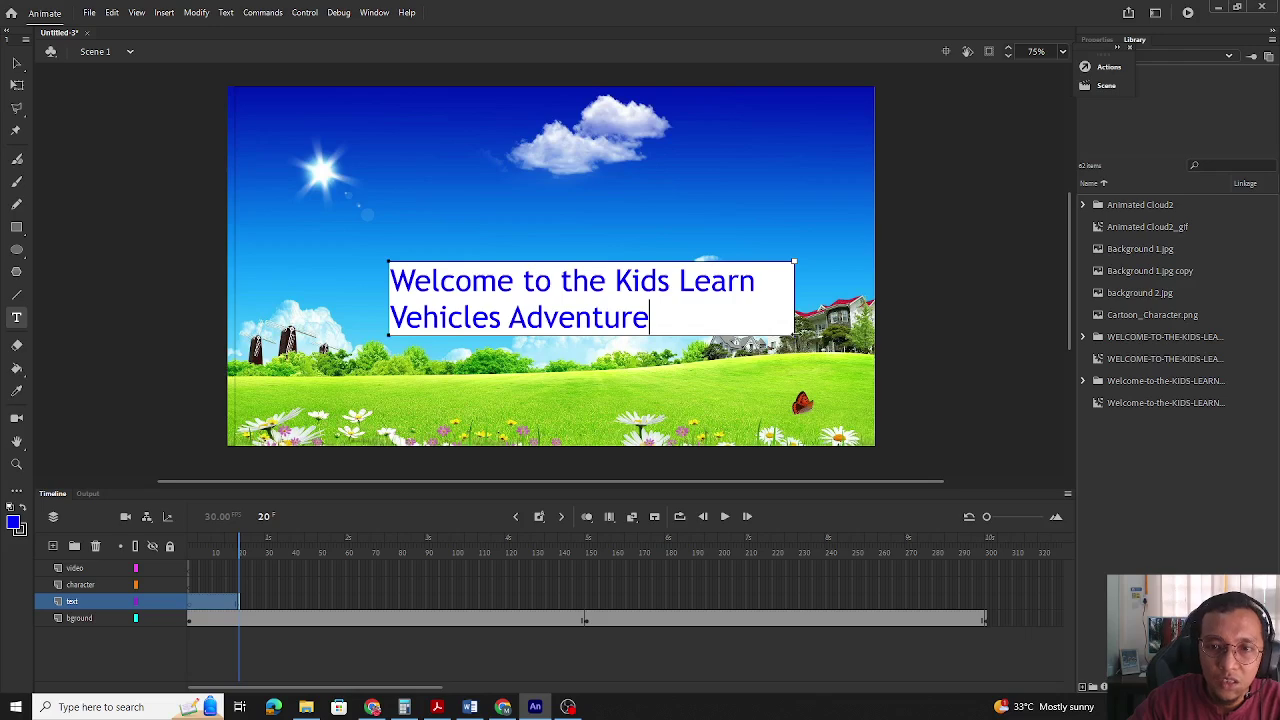
pyautogui.moveTo(794, 262); pyautogui.dragTo(856, 262)
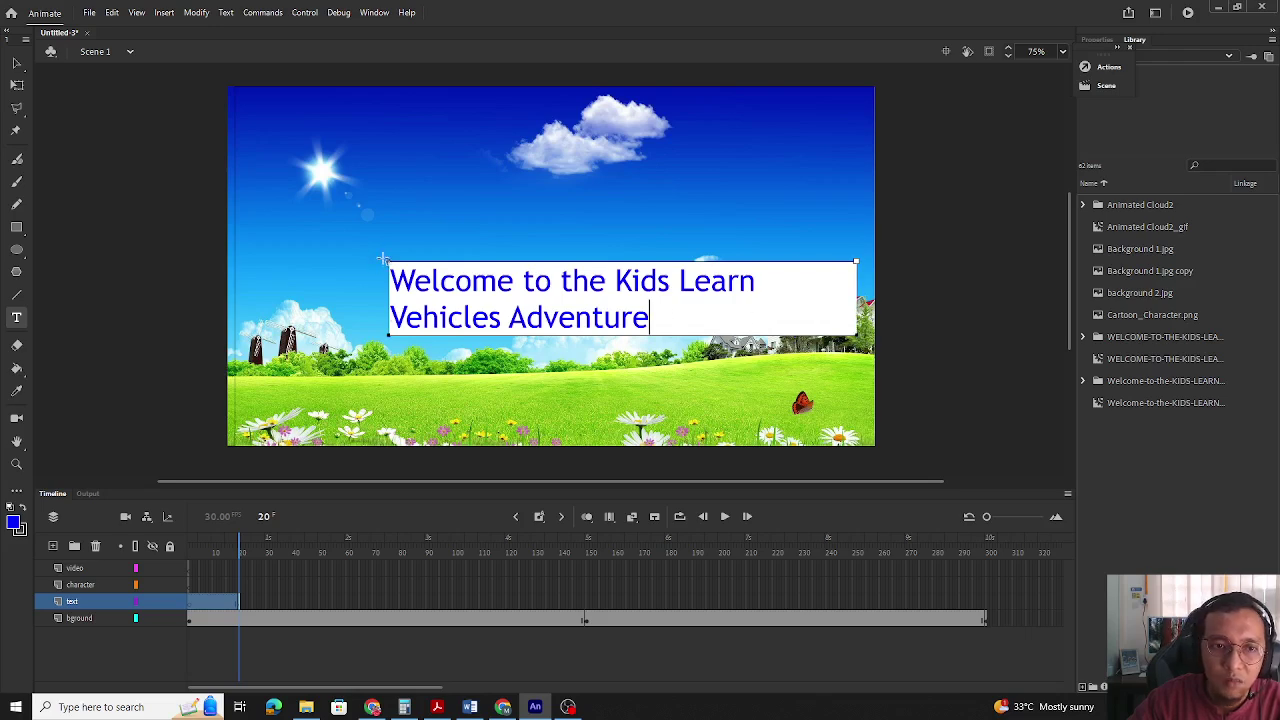
pyautogui.moveTo(387, 261); pyautogui.dragTo(307, 261)
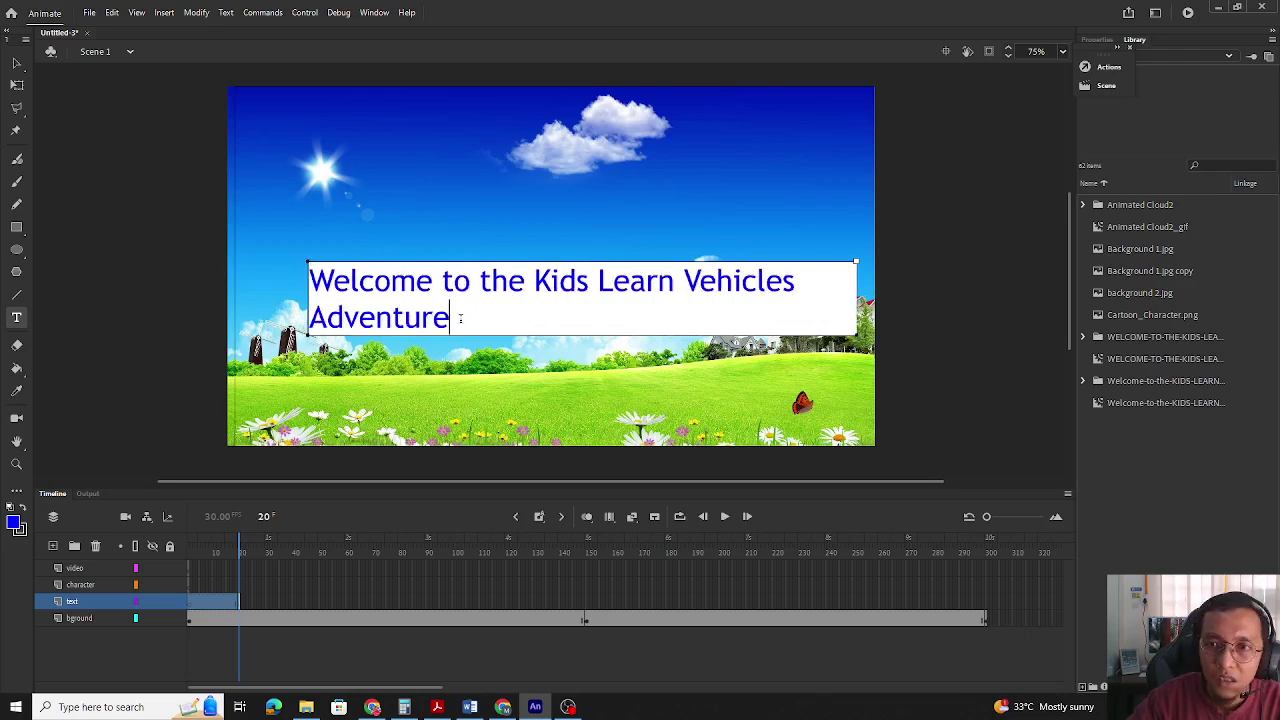
# Set the font size of the entire welcome text to 40 pt.
pyautogui.moveTo(449, 317); pyautogui.dragTo(304, 281)
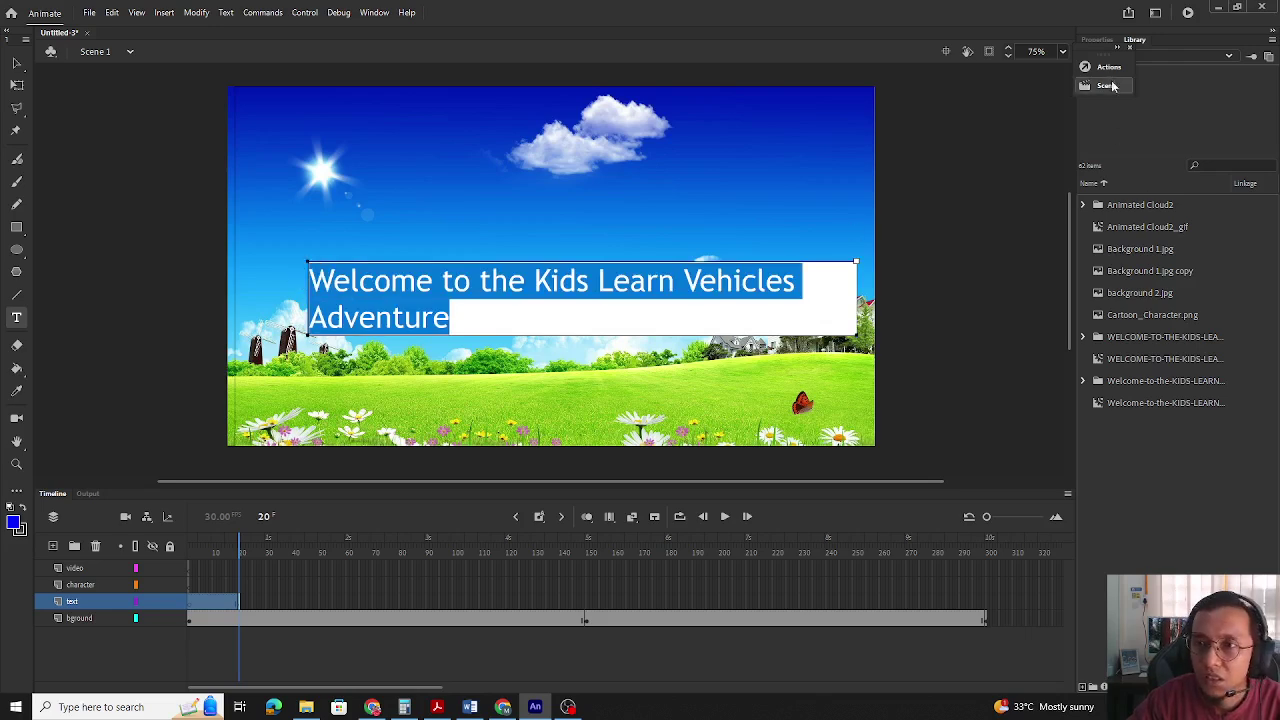
pyautogui.click(1110, 42)
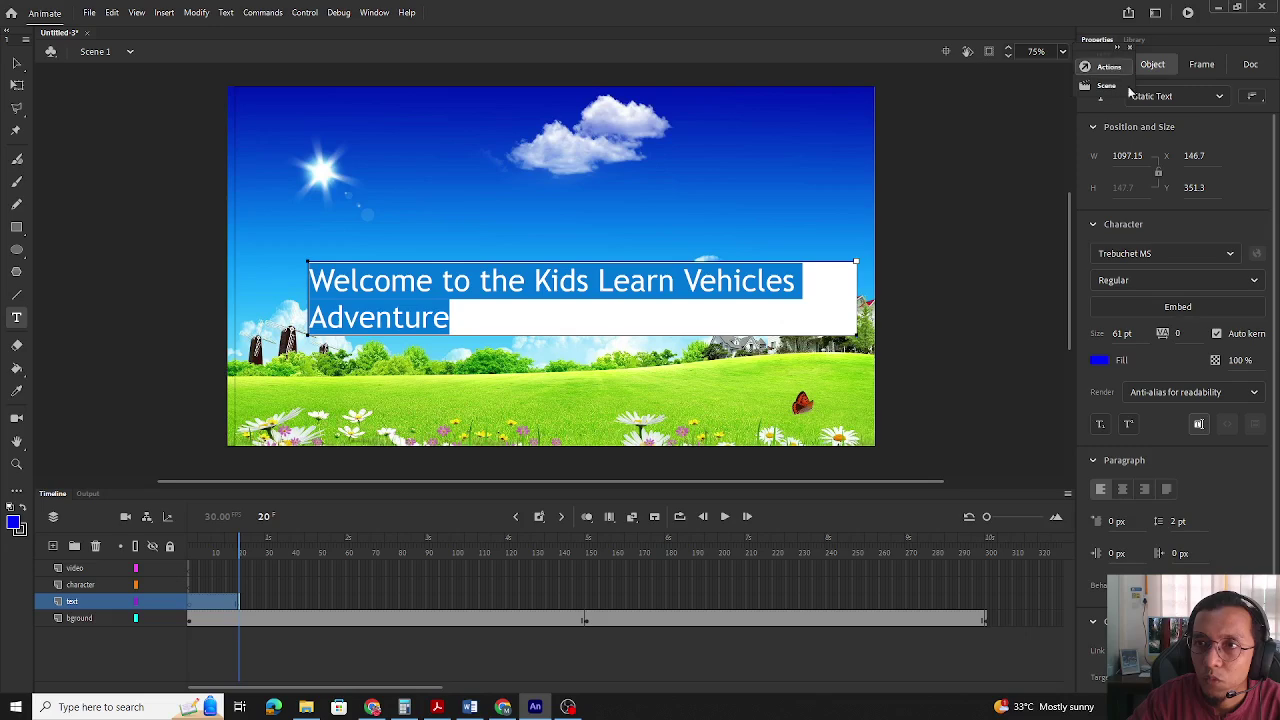
pyautogui.click(1174, 256)
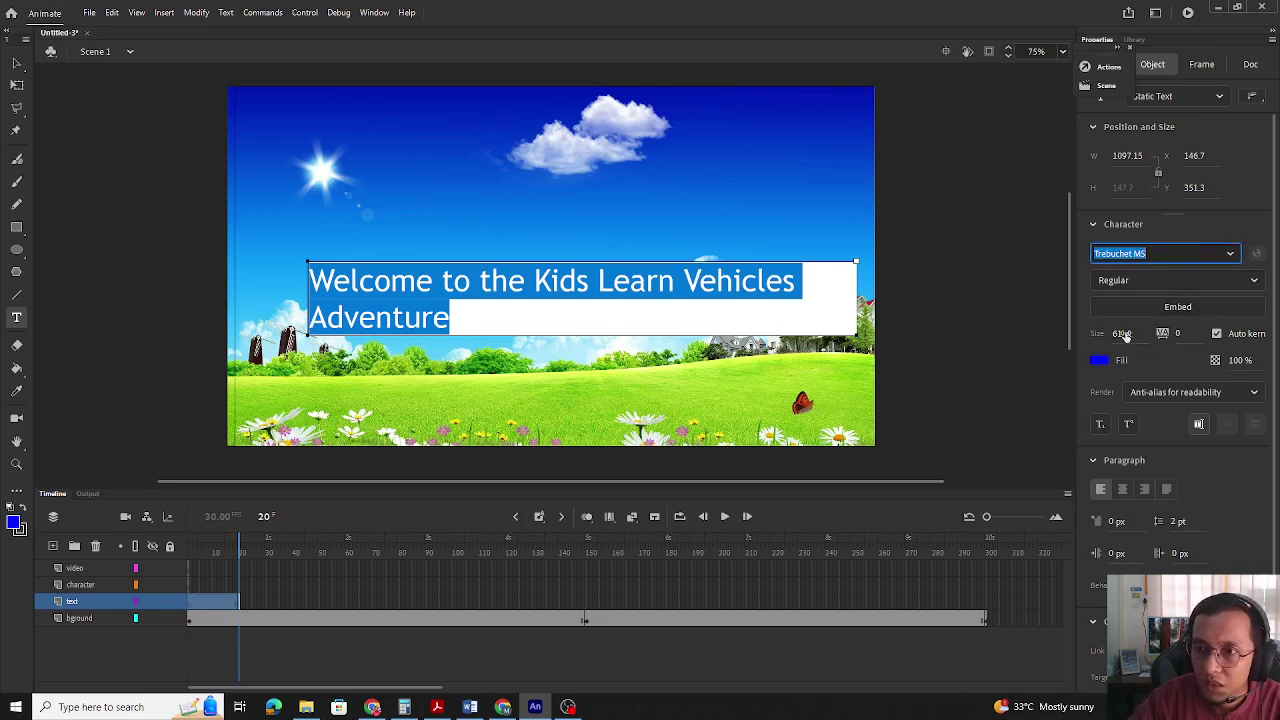
pyautogui.click(1120, 334)
pyautogui.moveTo(1120, 334); pyautogui.dragTo(1104, 334)
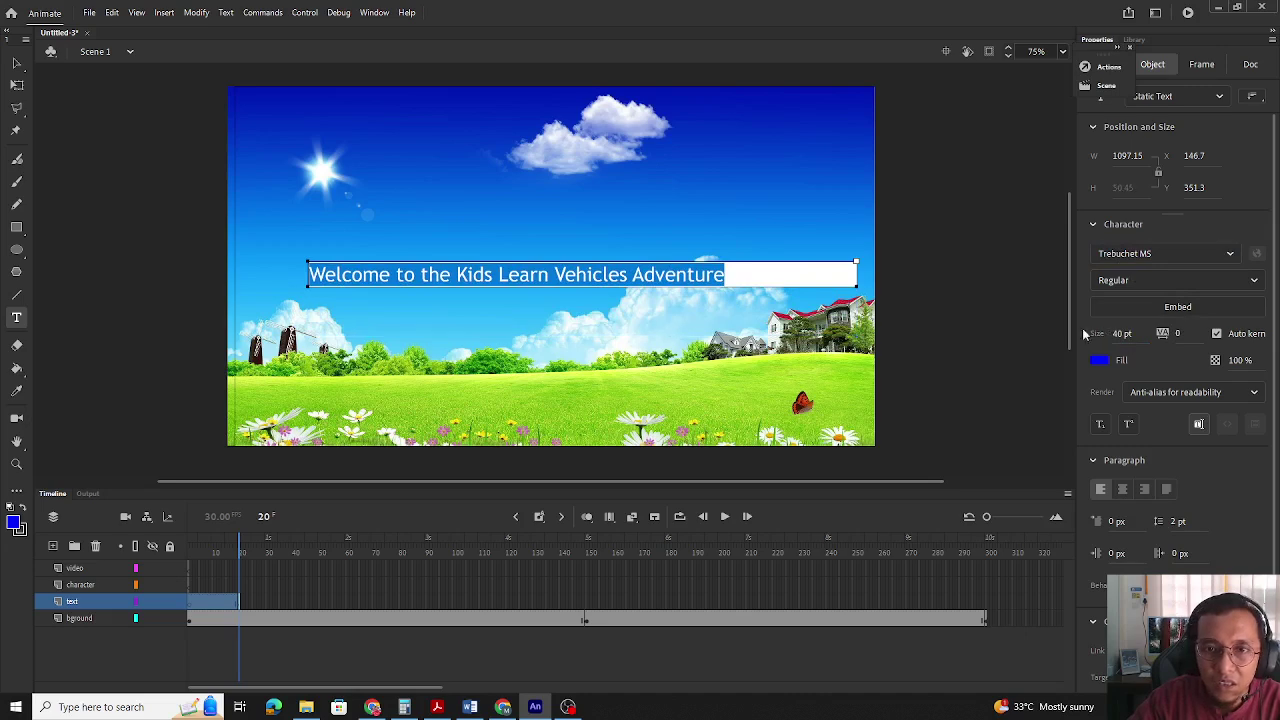
pyautogui.click(781, 219)
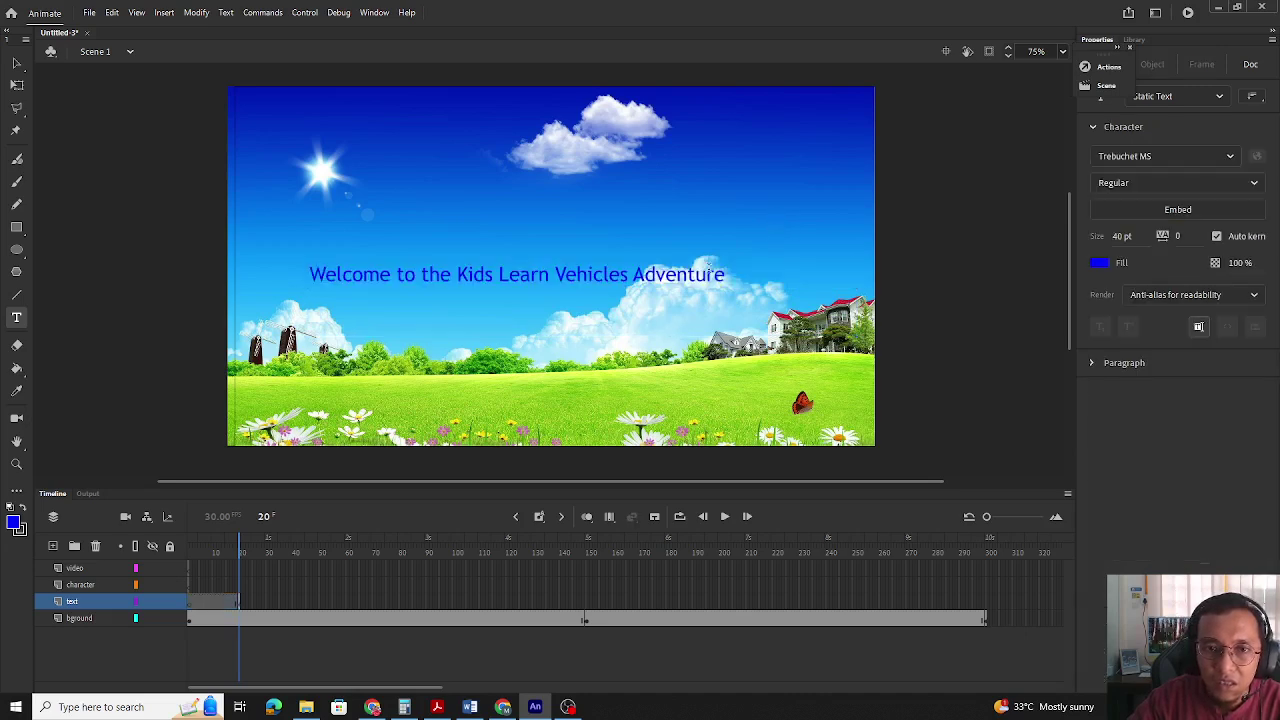
# Change the fill colour of the whole welcome text to white and centre-align it.
pyautogui.click(1099, 264)
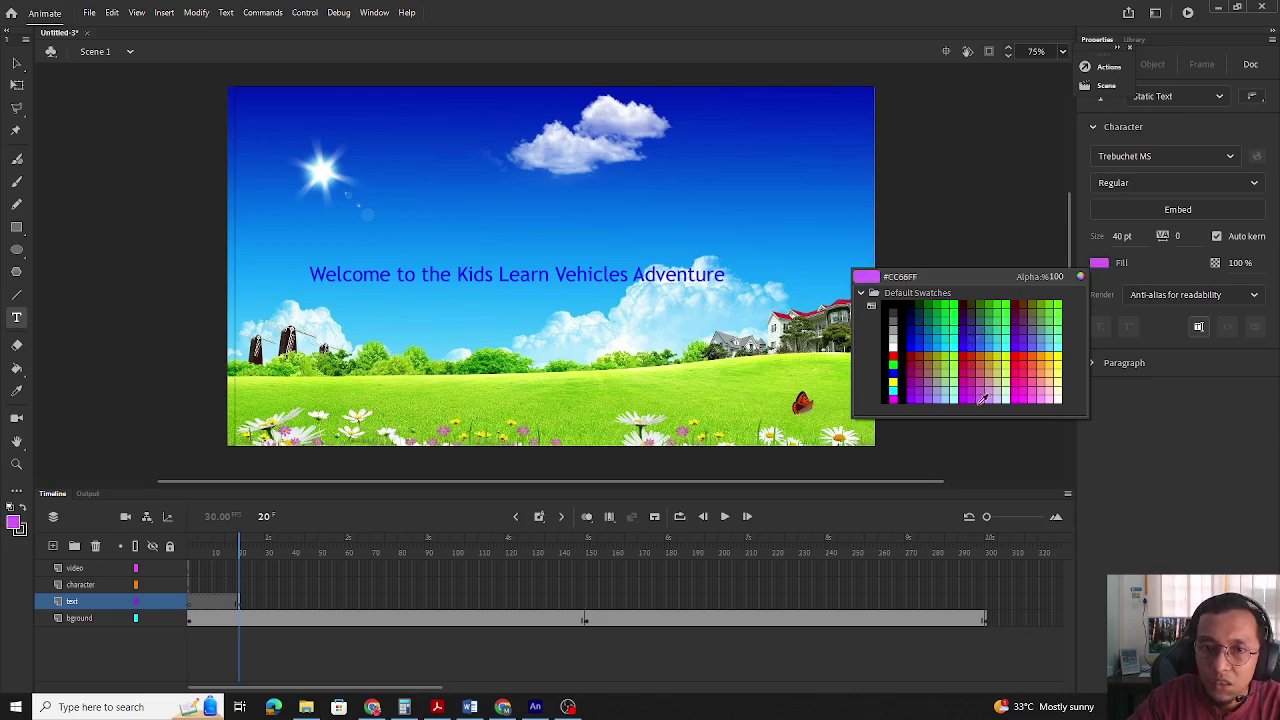
pyautogui.click(893, 343)
pyautogui.doubleClick(681, 278)
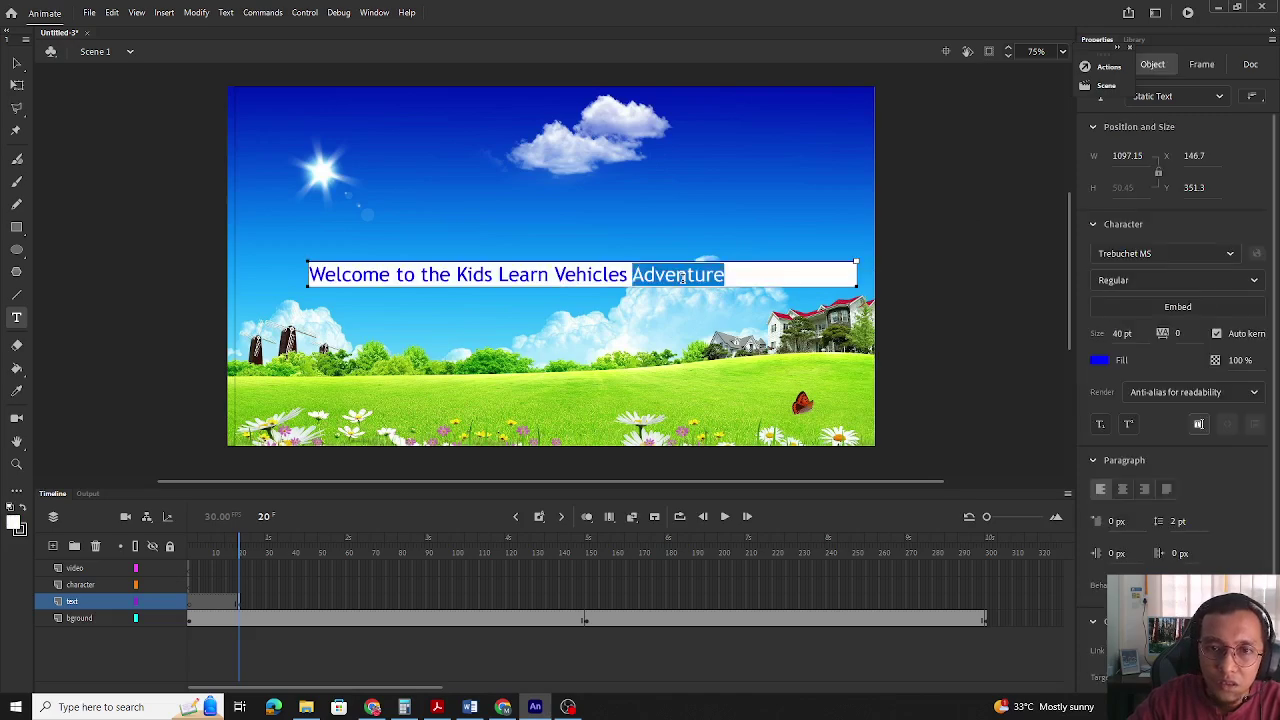
pyautogui.click(681, 278)
pyautogui.hotkey('ctrl', 'a')
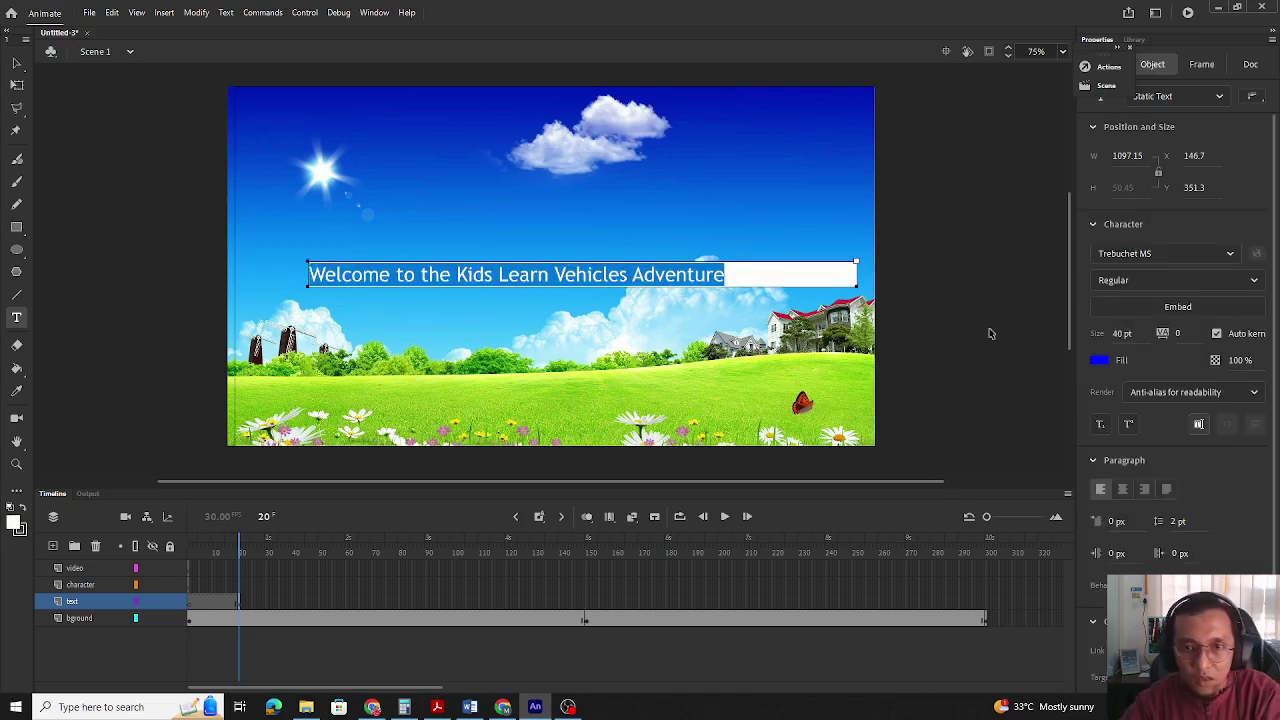
pyautogui.click(1100, 361)
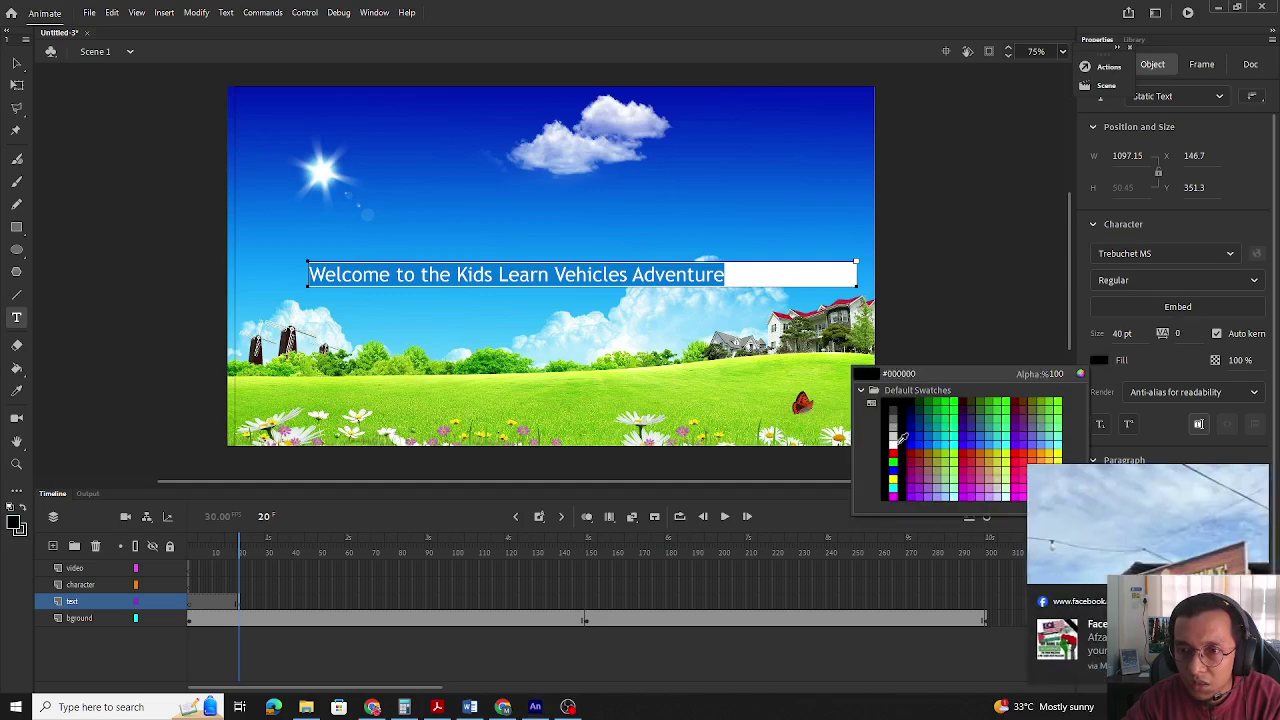
pyautogui.click(899, 436)
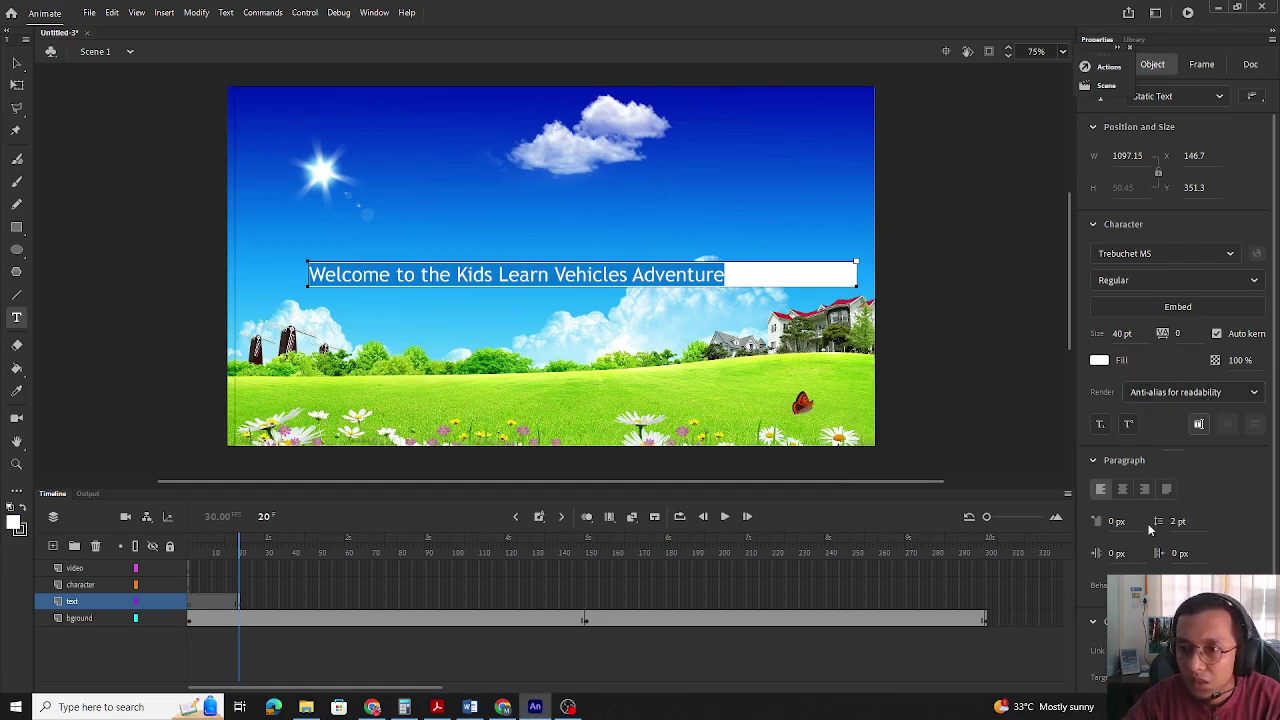
pyautogui.click(1122, 489)
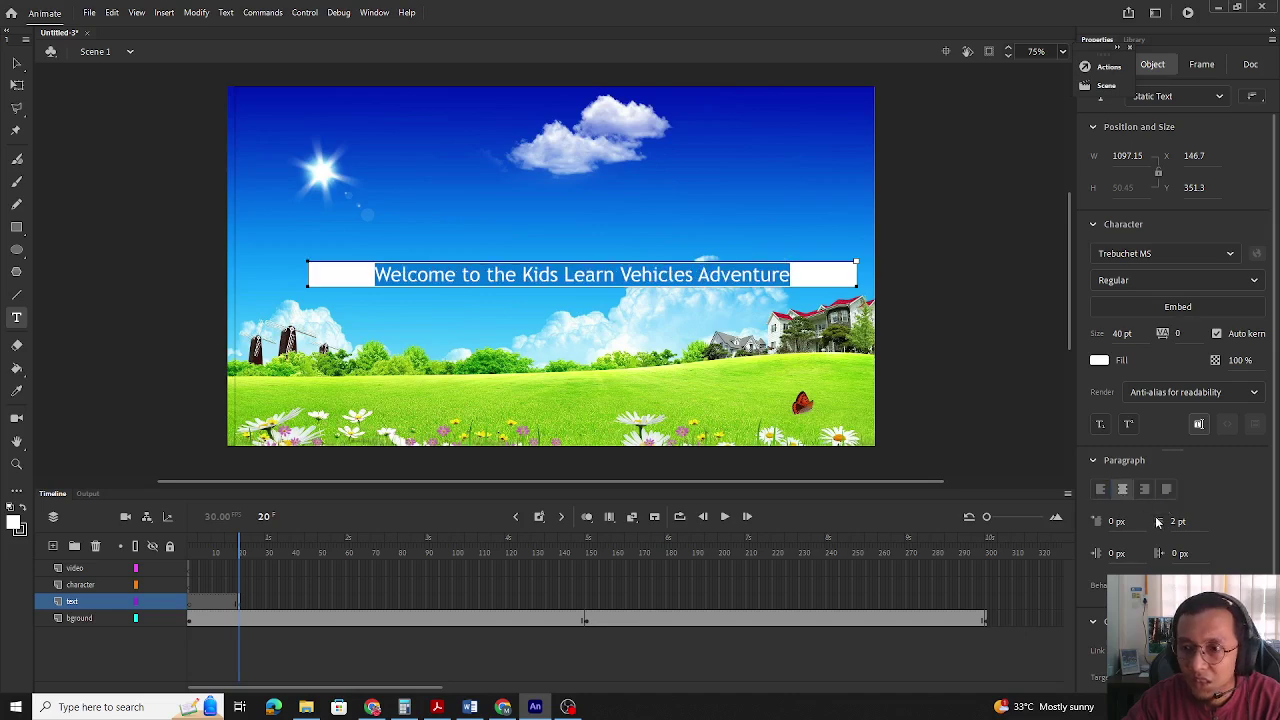
# Set the welcome text's font to Wide Latin.
pyautogui.click(1176, 255)
pyautogui.click(1231, 256)
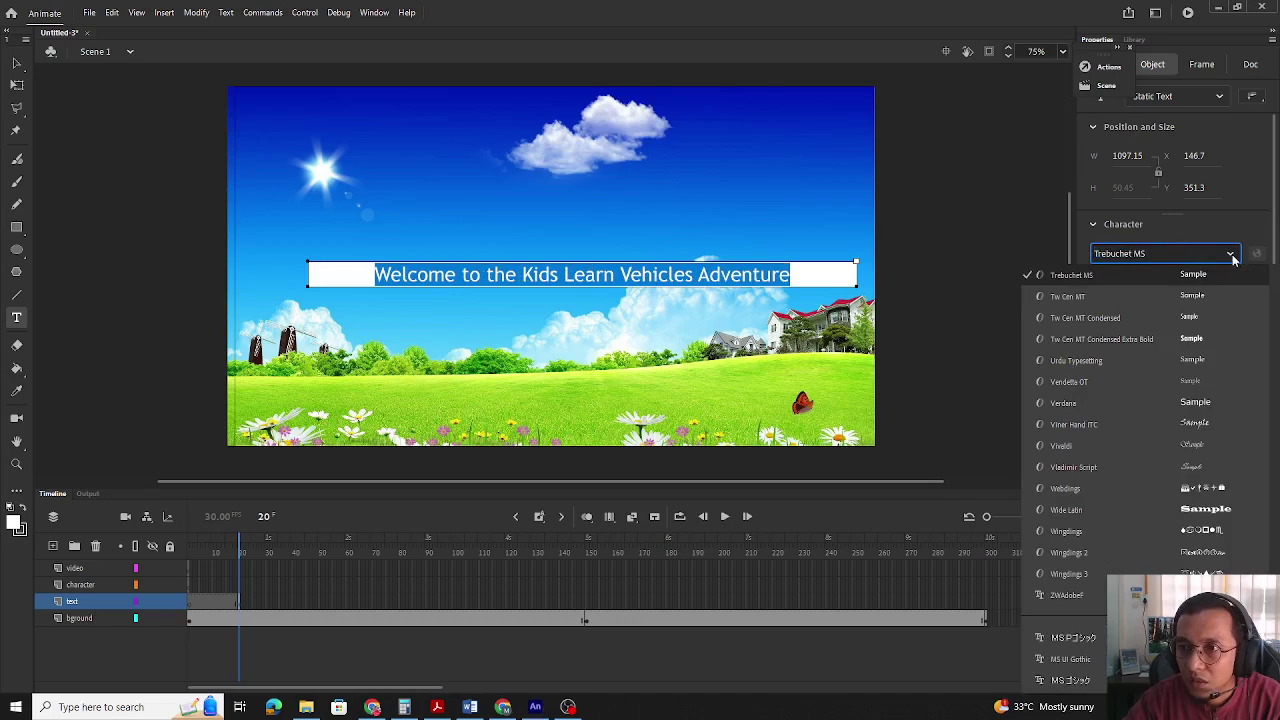
pyautogui.scroll(-1, 1207, 570)
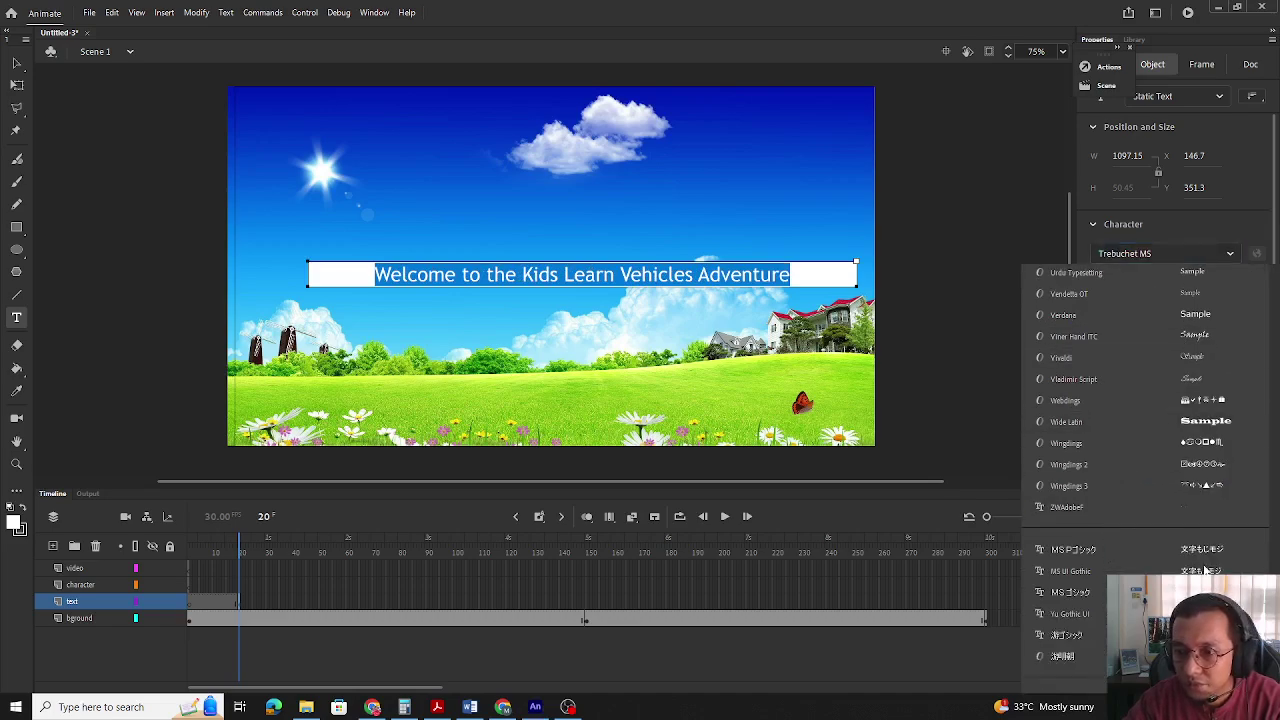
pyautogui.scroll(-10, 1206, 565)
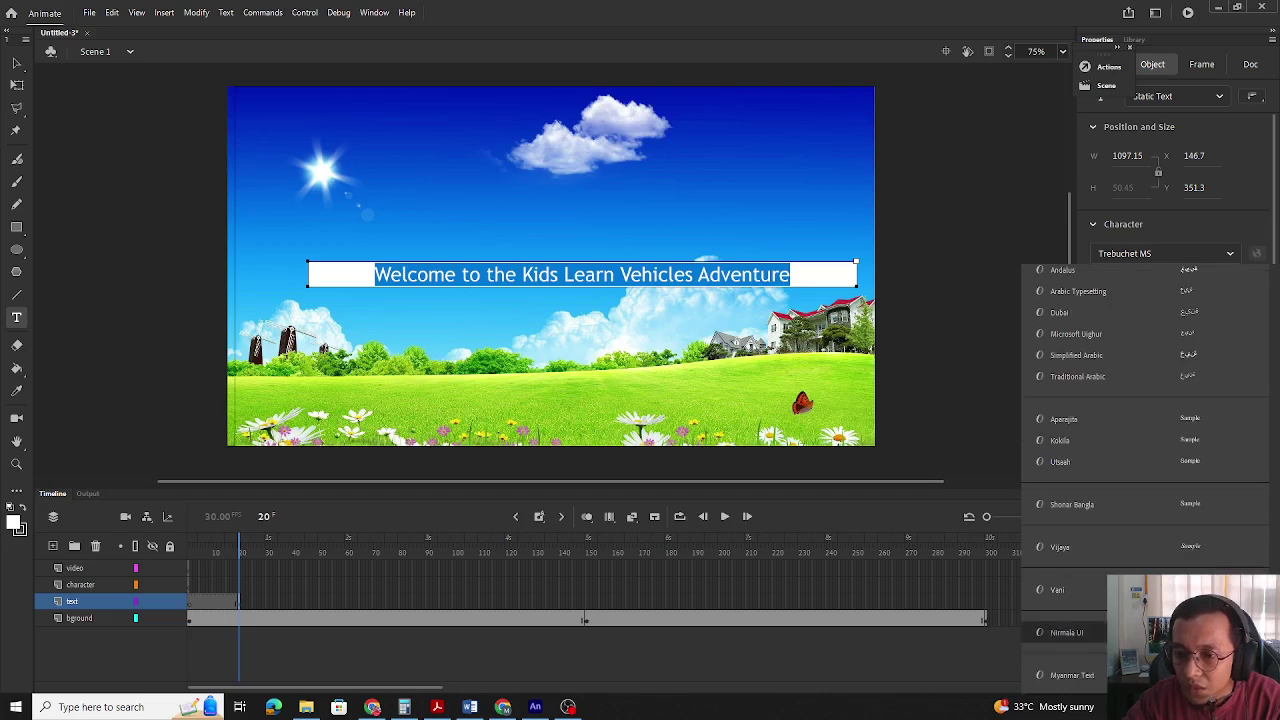
pyautogui.scroll(10, 1145, 470)
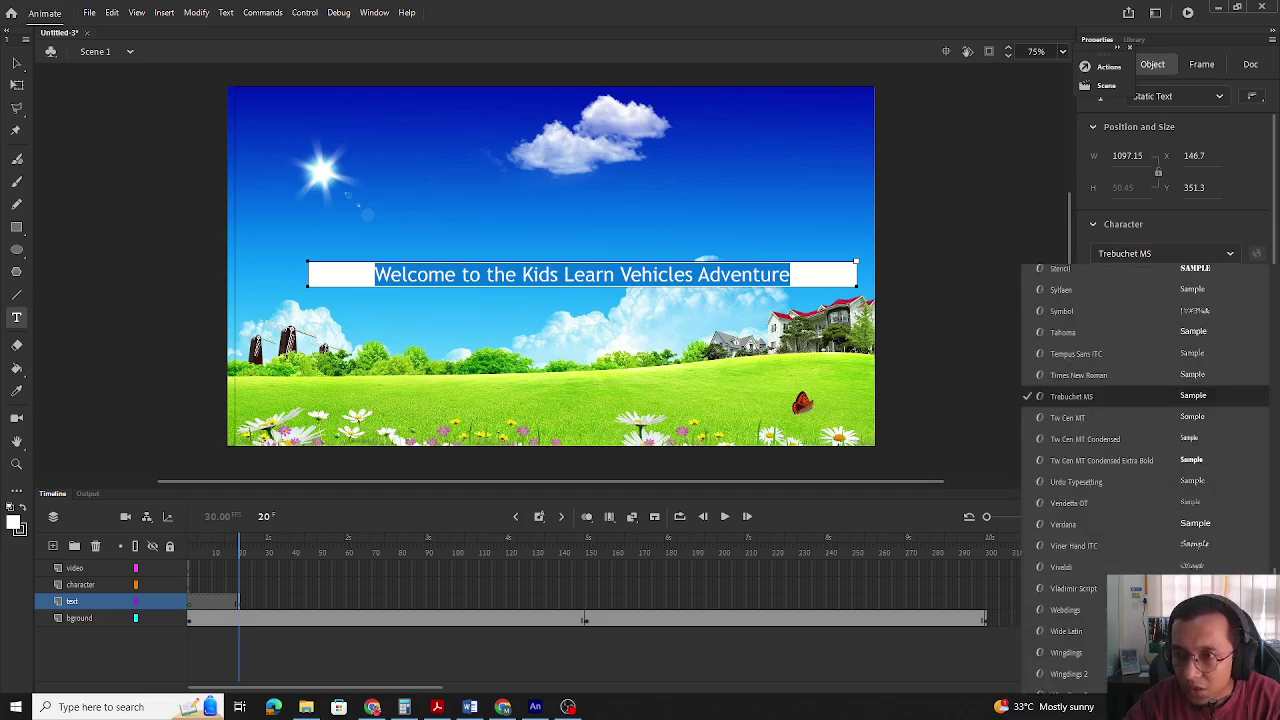
pyautogui.click(1066, 631)
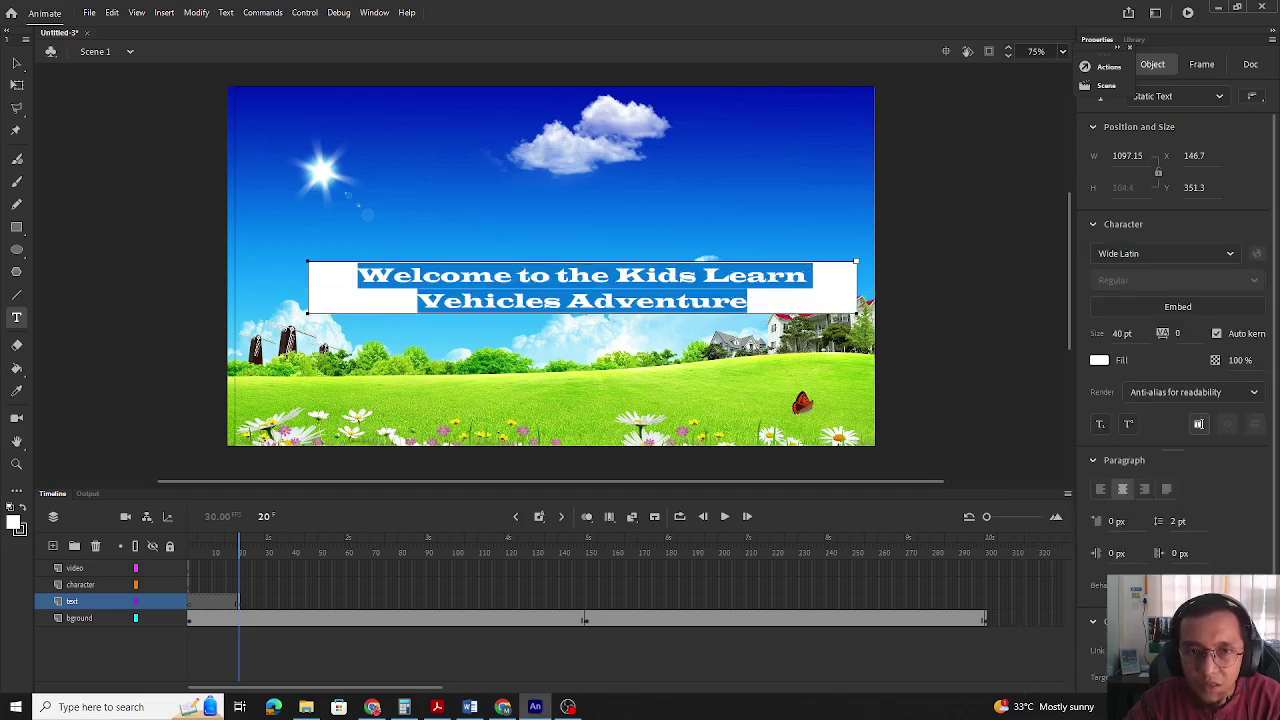
# Change the welcome text's font to Tw Cen MT Condensed Extra Bold and finish editing the text.
pyautogui.click(1232, 254)
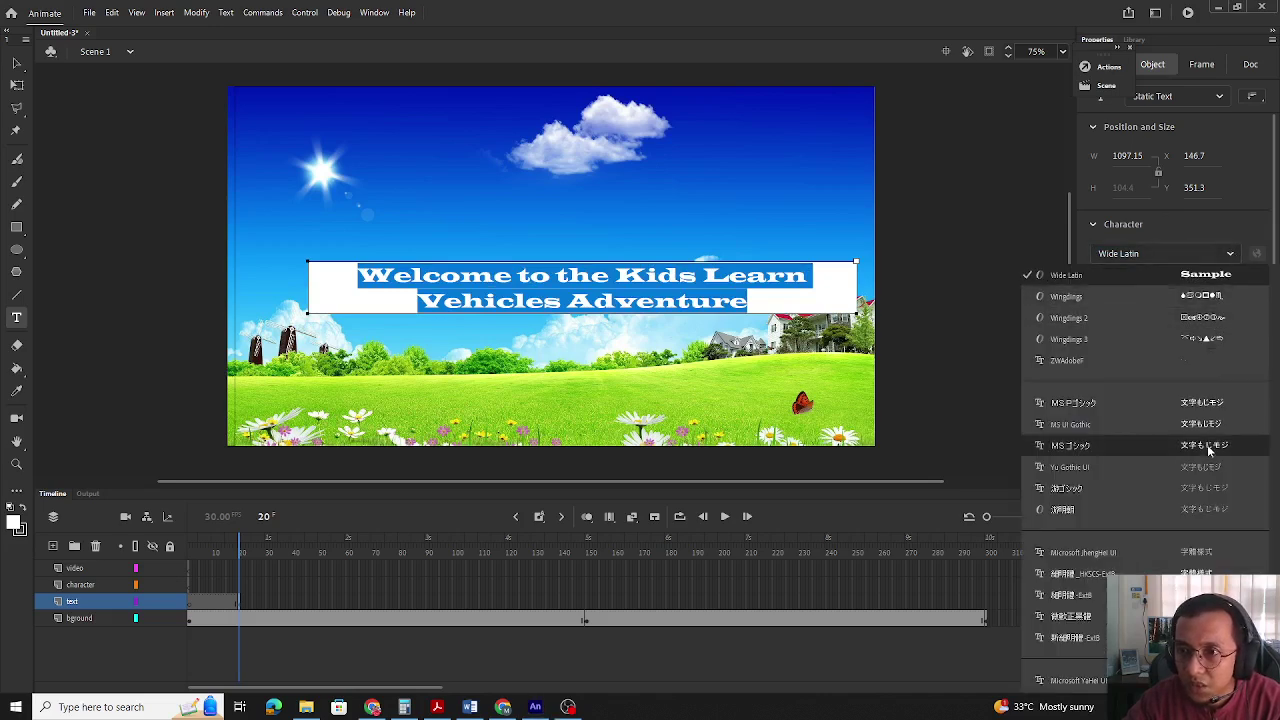
pyautogui.scroll(6, 1208, 449)
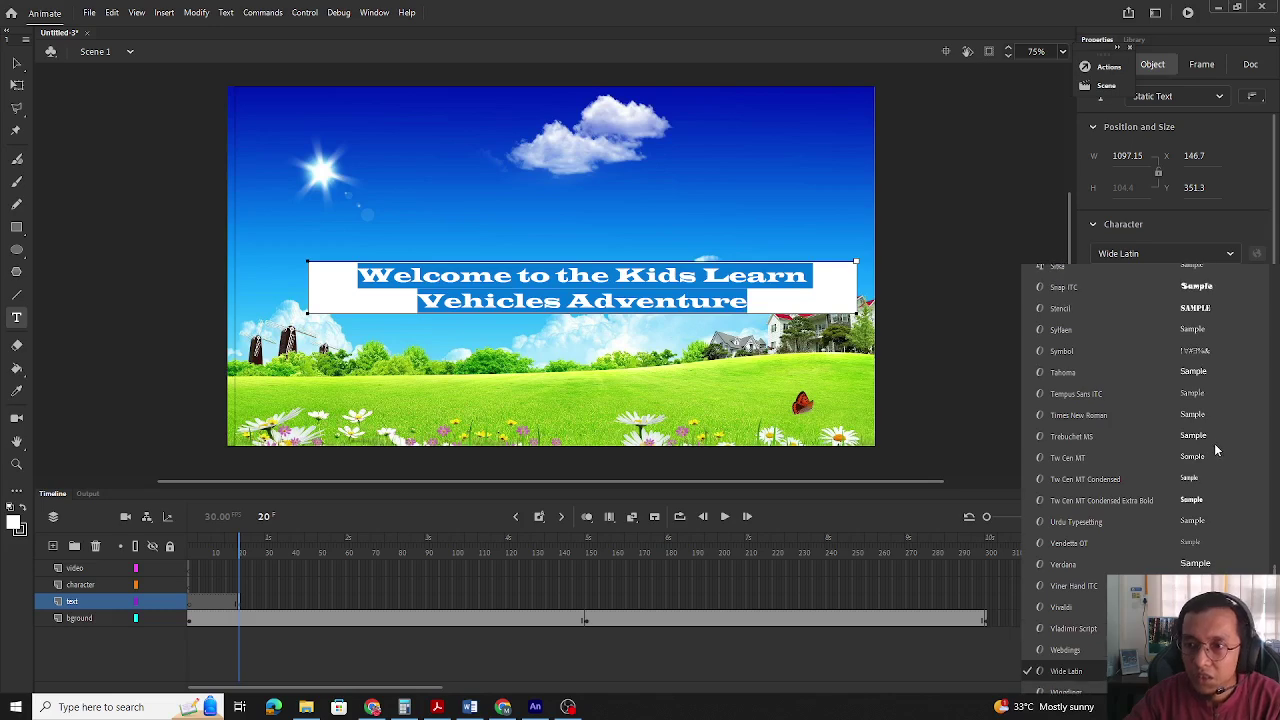
pyautogui.click(1186, 500)
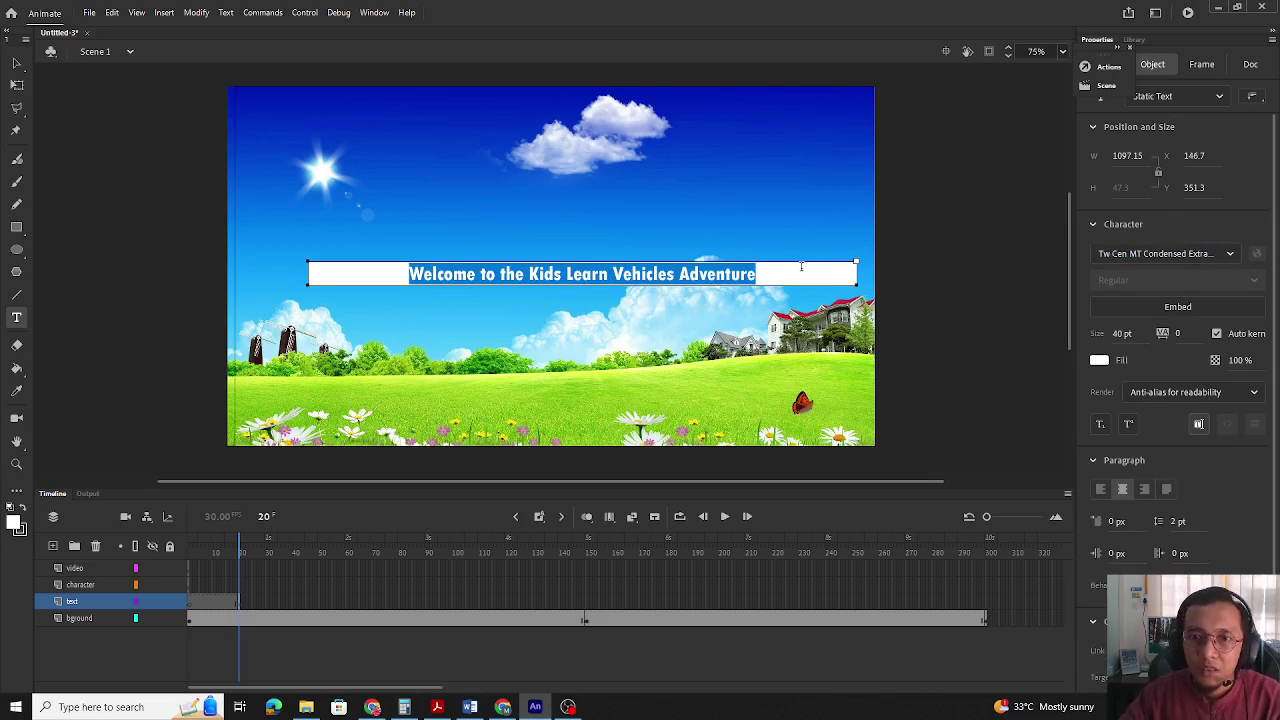
pyautogui.click(795, 234)
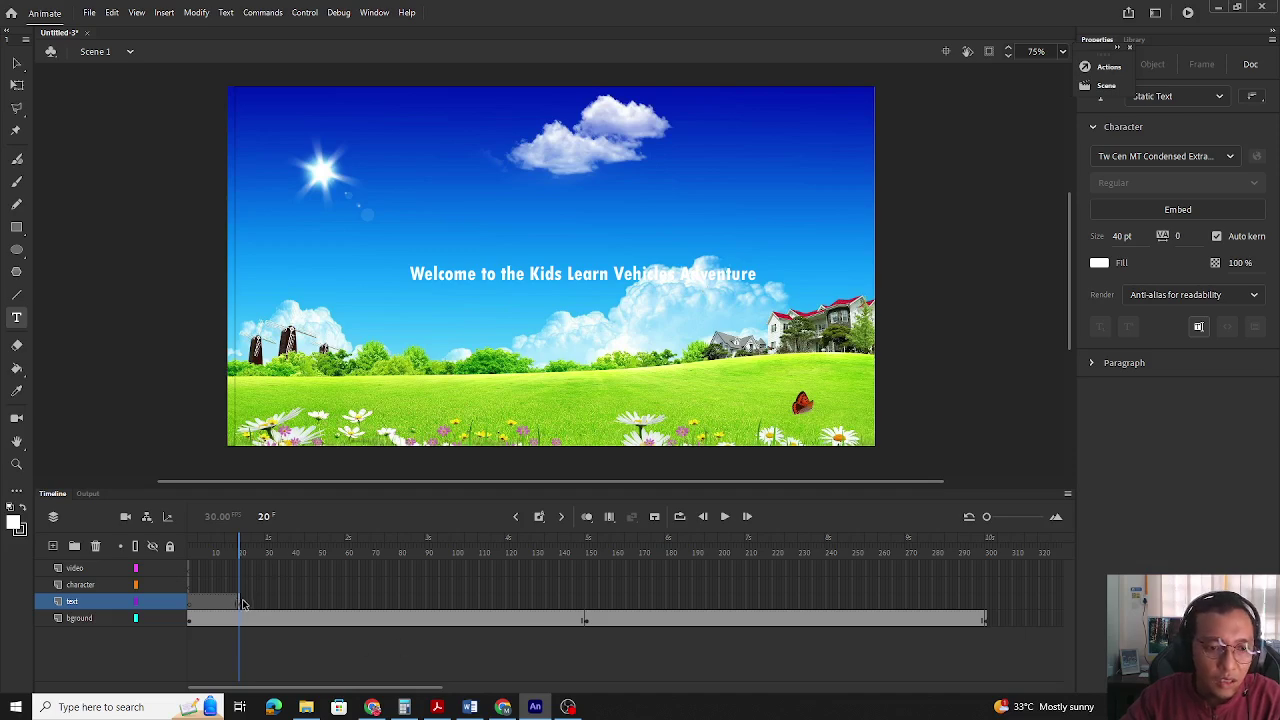
# Move the welcome text at frame 20 above the clouds over the horizon, to about X 84, Y 269.
pyautogui.click(241, 598)
pyautogui.press('F5')
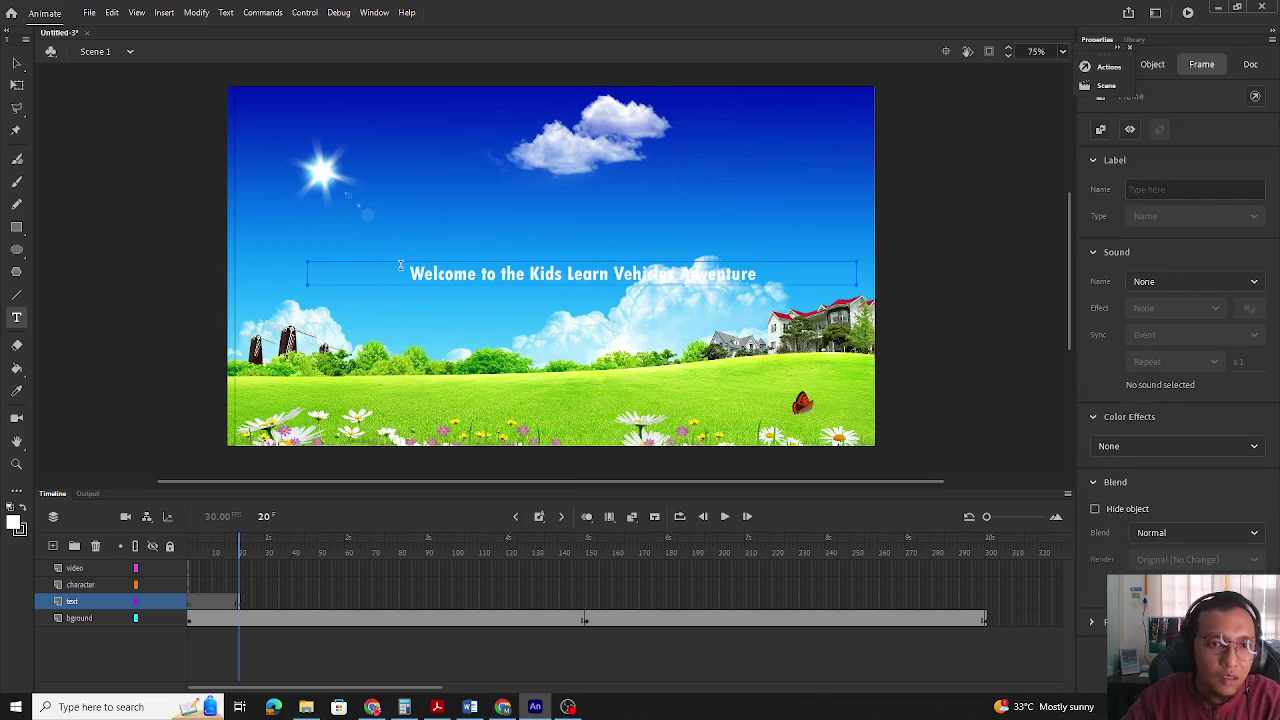
pyautogui.click(16, 63)
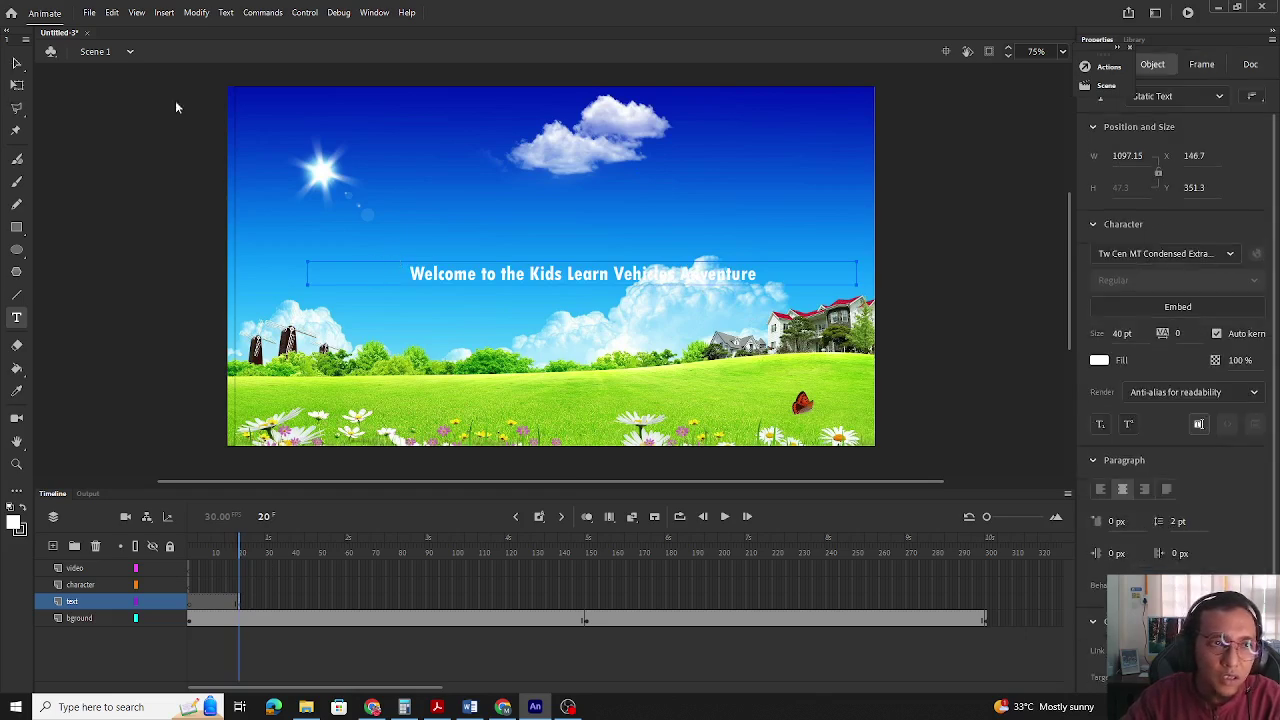
pyautogui.moveTo(558, 277); pyautogui.dragTo(533, 241)
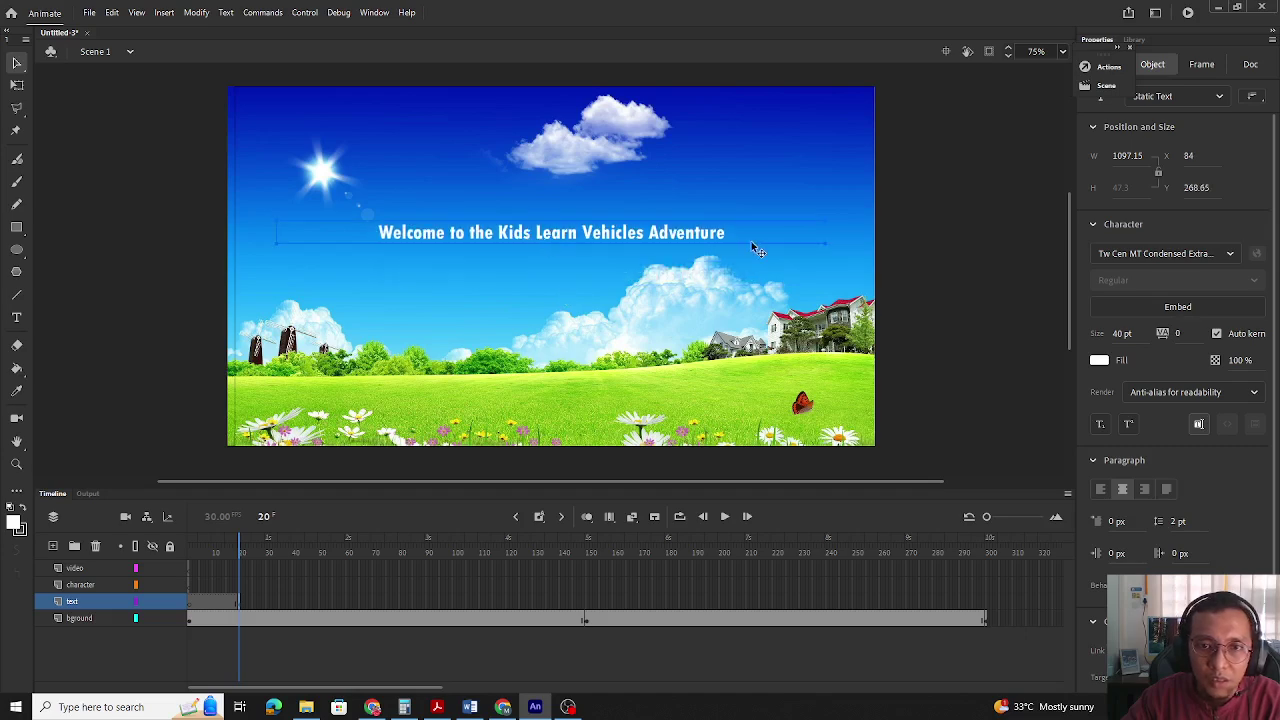
# Widen the welcome text box to about 1182 px and set the whole sentence to 60 pt.
pyautogui.doubleClick(722, 237)
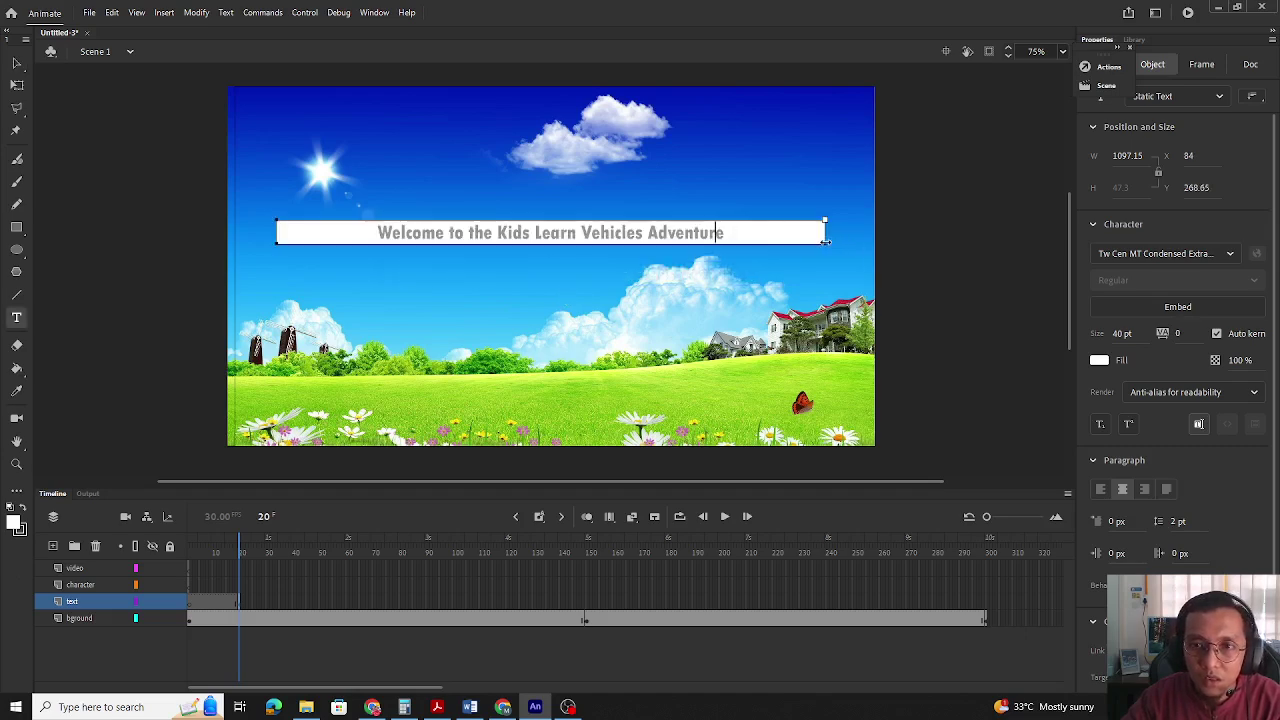
pyautogui.click(930, 270)
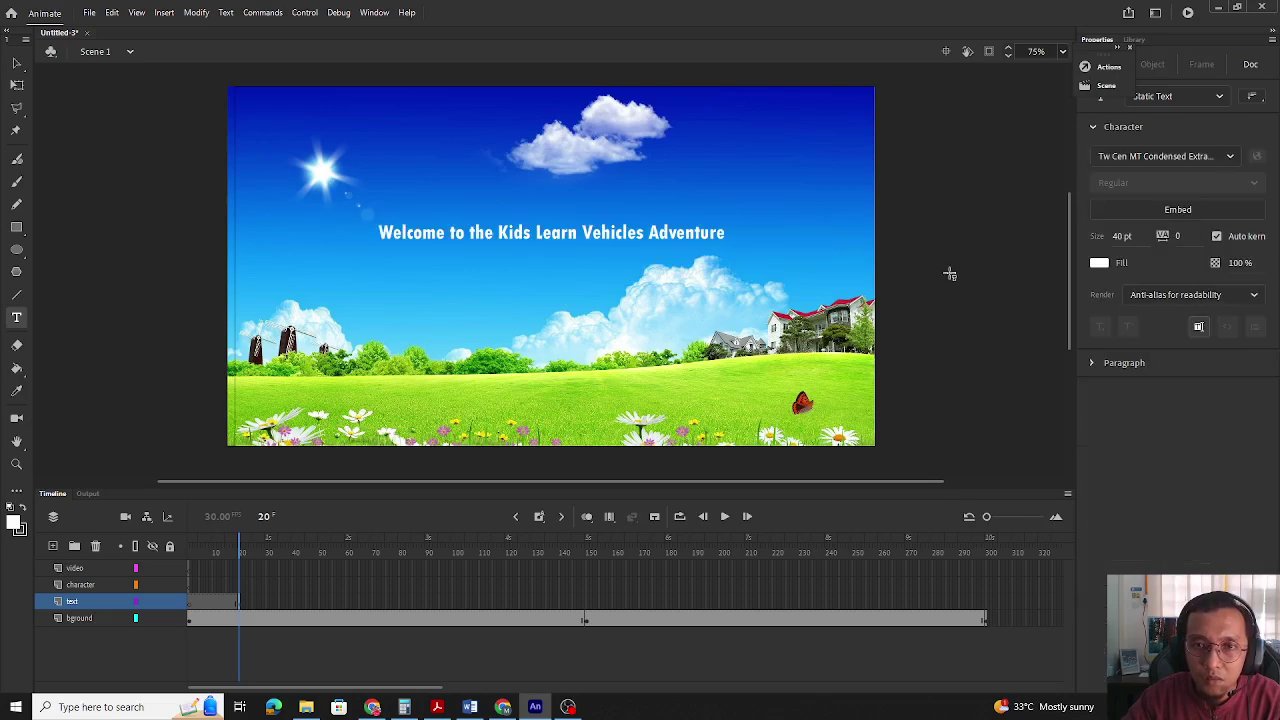
pyautogui.click(704, 232)
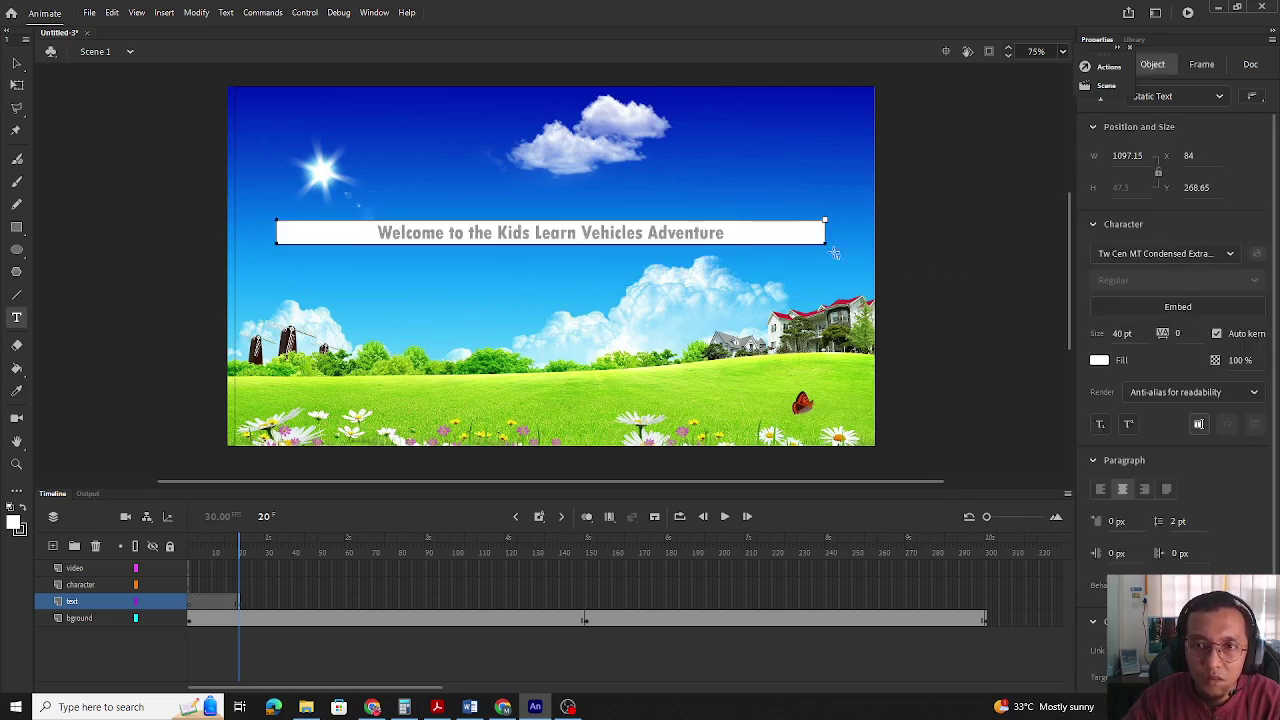
pyautogui.moveTo(825, 238); pyautogui.dragTo(868, 238)
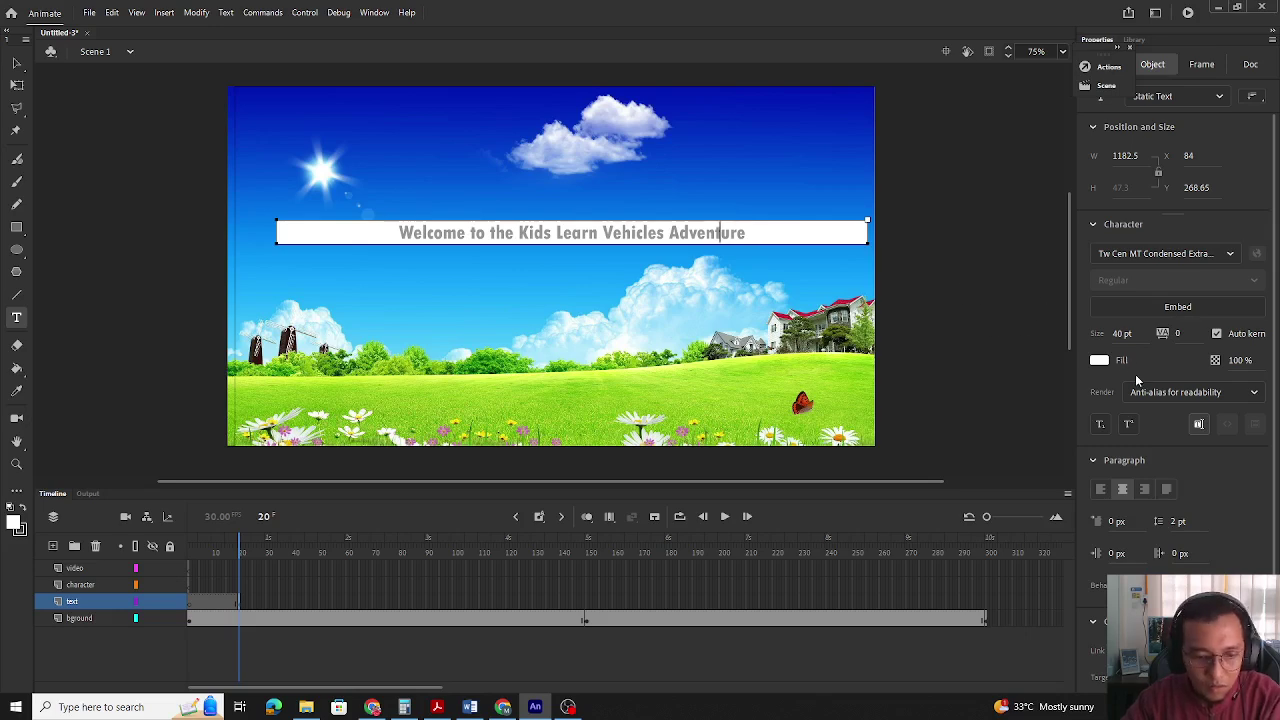
pyautogui.hotkey('ctrl', 'a')
pyautogui.moveTo(1133, 336); pyautogui.dragTo(1139, 336)
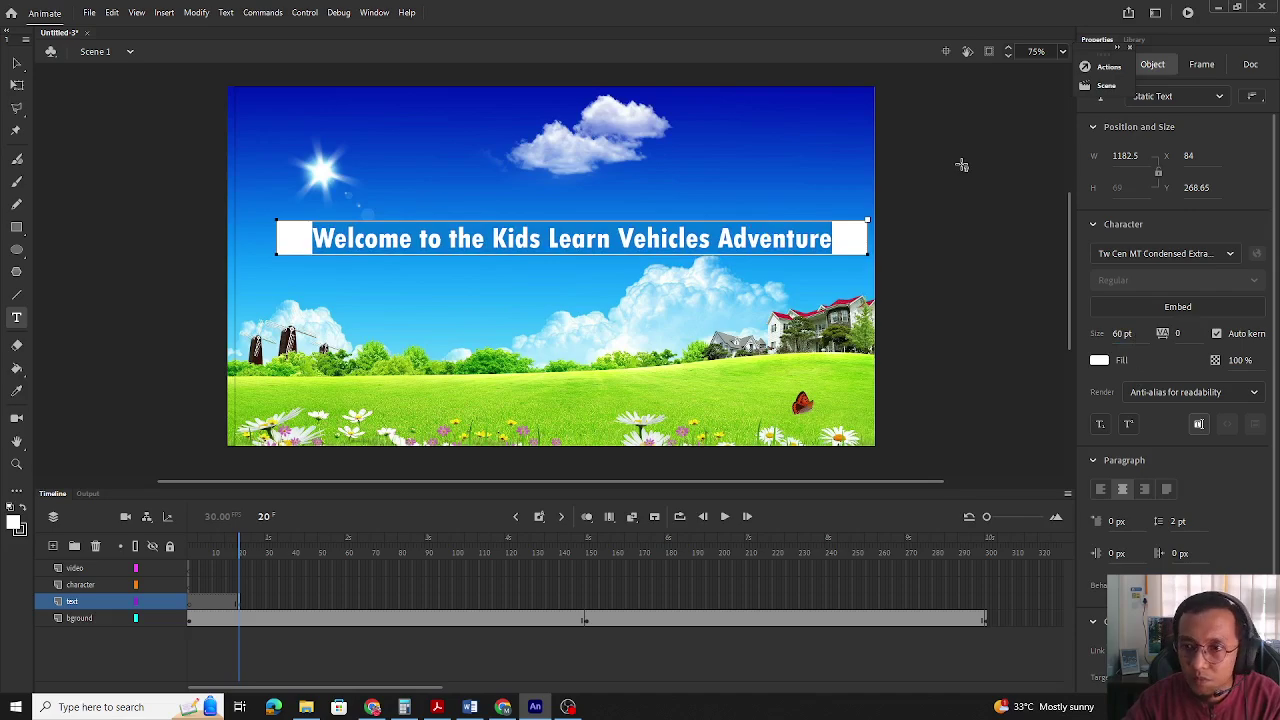
pyautogui.scroll(-1, 1172, 556)
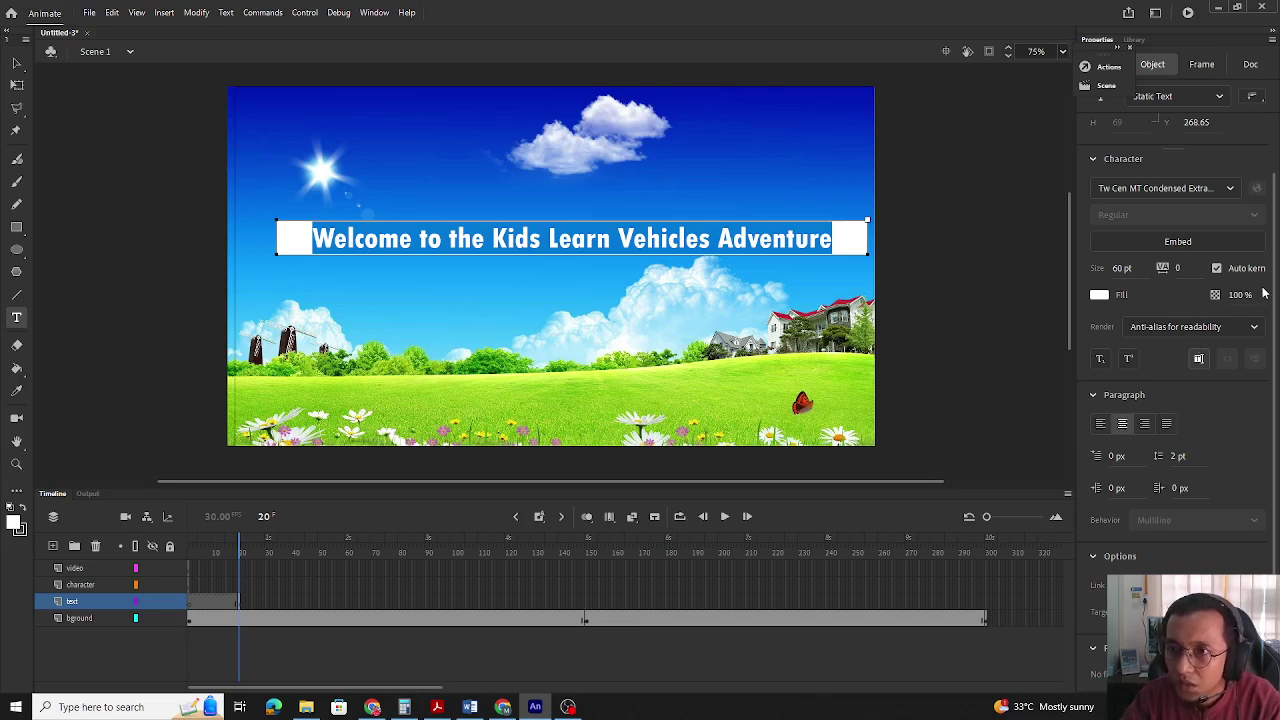
pyautogui.click(1246, 326)
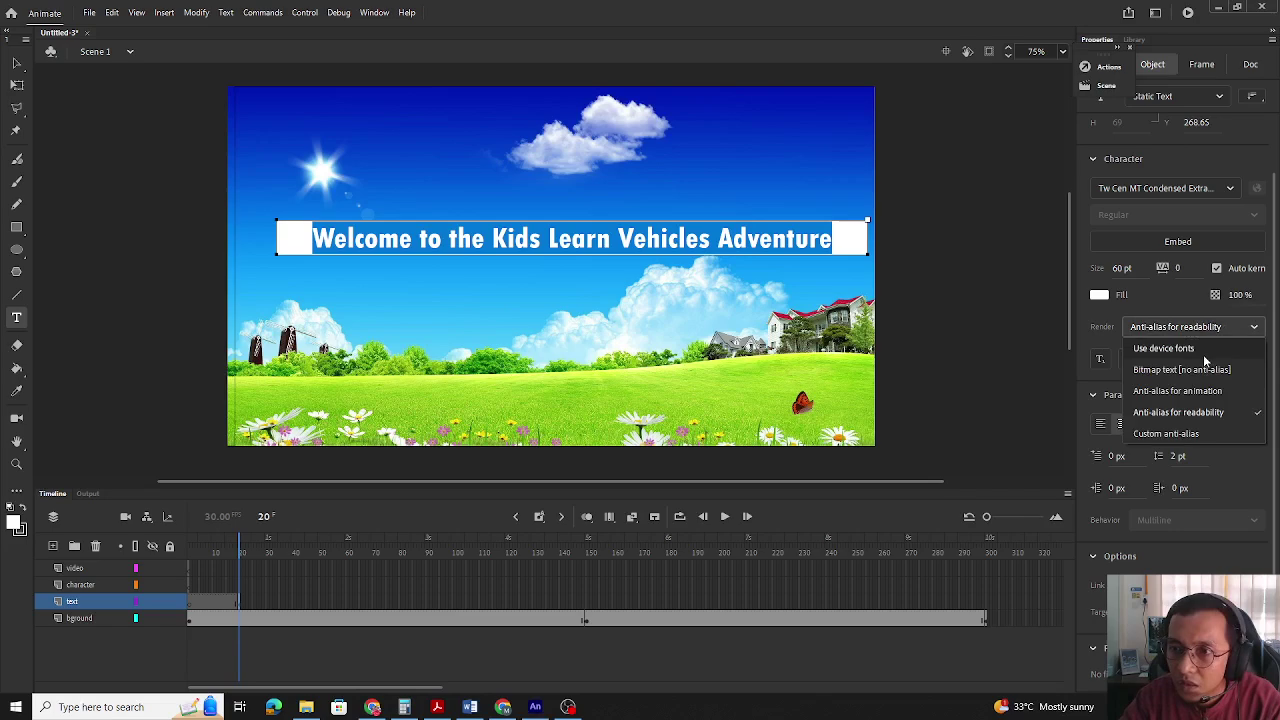
pyautogui.click(1228, 330)
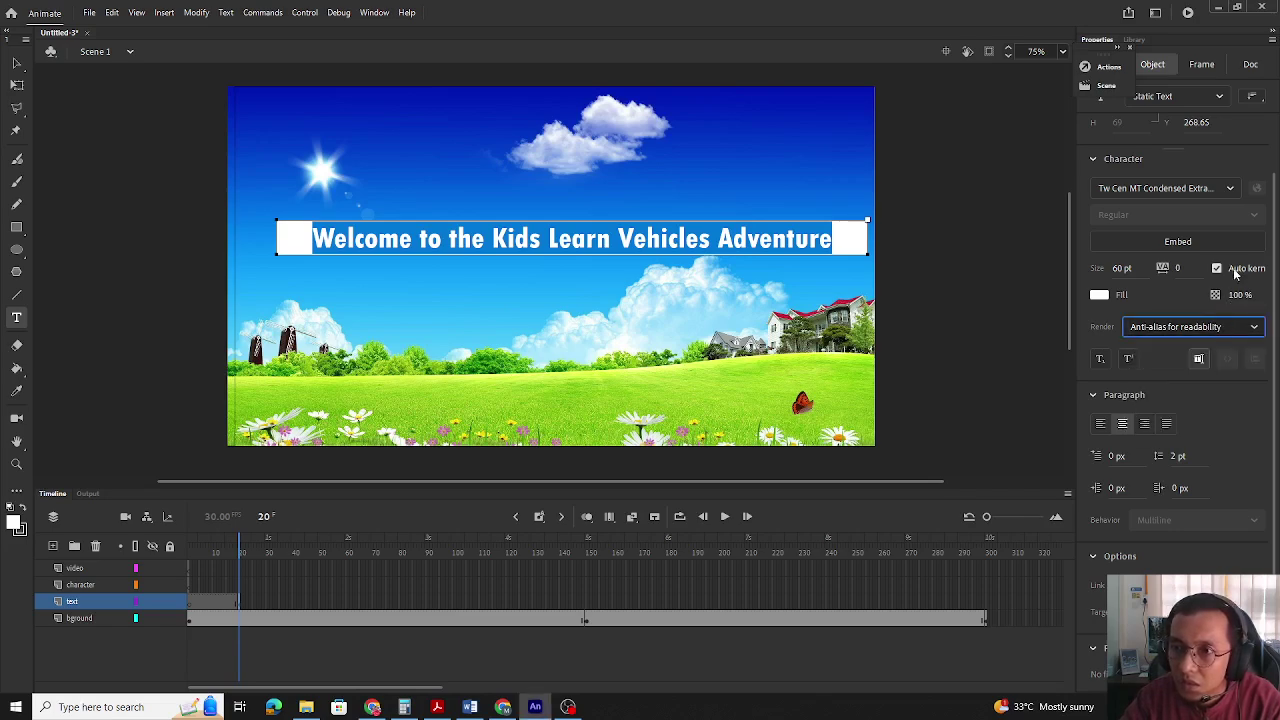
# Finish editing the welcome text, try drawing a white rectangle over it on the text layer, and undo that rectangle.
pyautogui.scroll(1, 1204, 212)
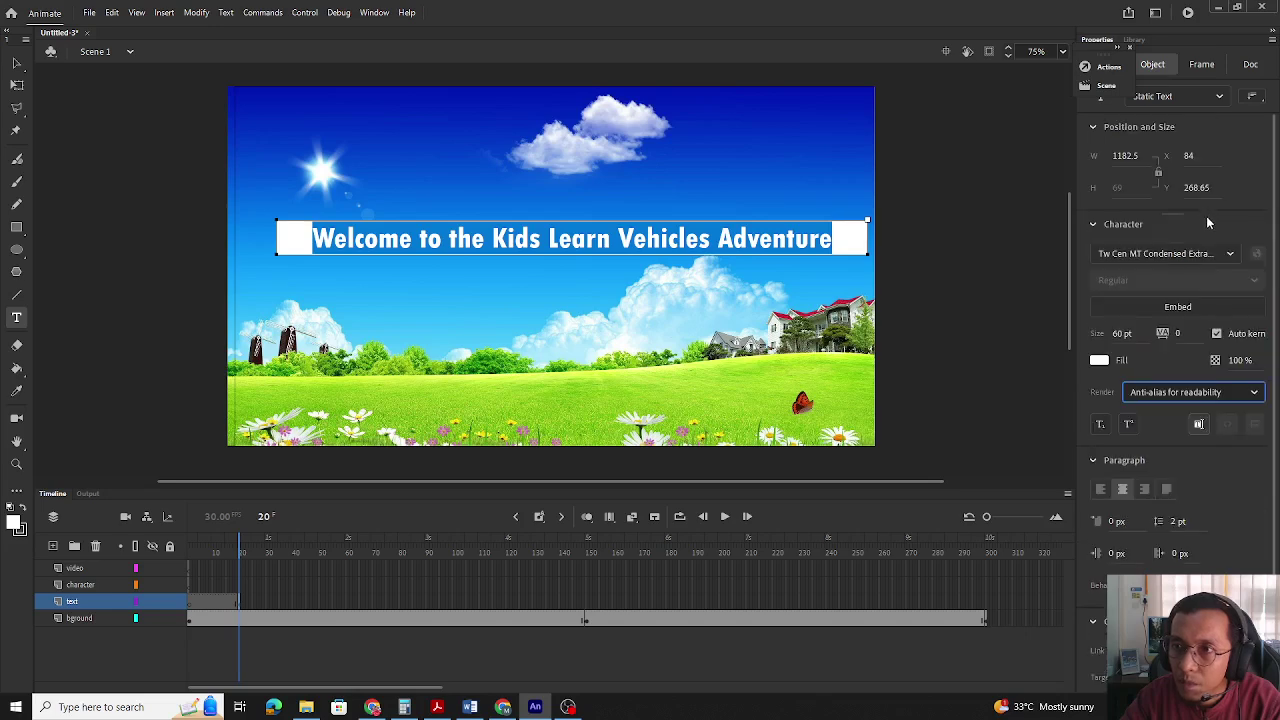
pyautogui.click(968, 220)
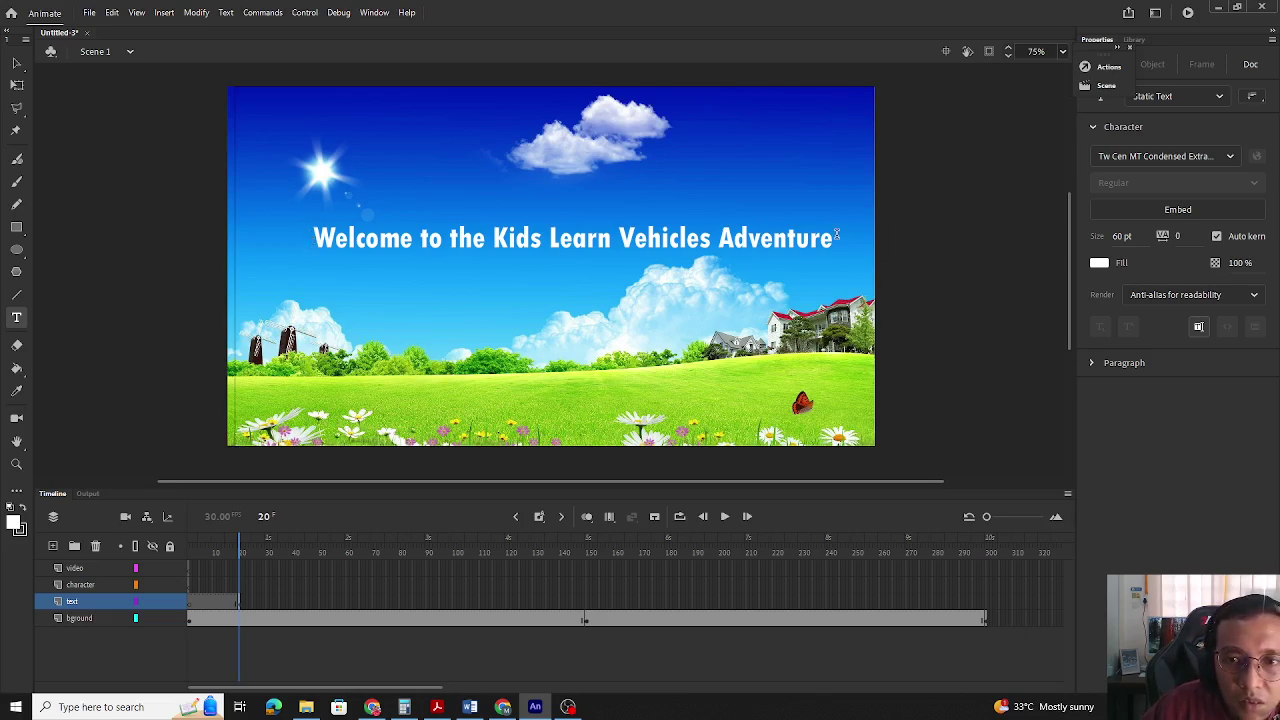
pyautogui.click(16, 227)
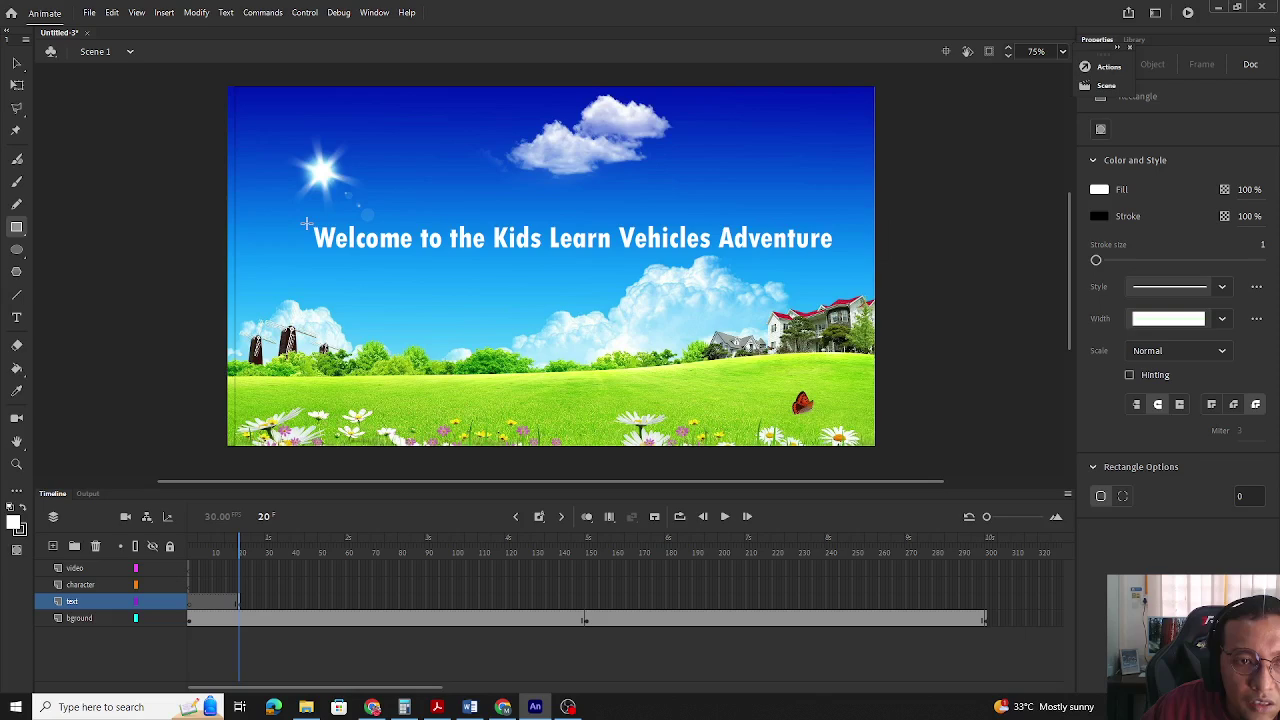
pyautogui.moveTo(304, 222)
pyautogui.mouseDown()
pyautogui.moveTo(365, 257)
pyautogui.moveTo(840, 258)
pyautogui.mouseUp()
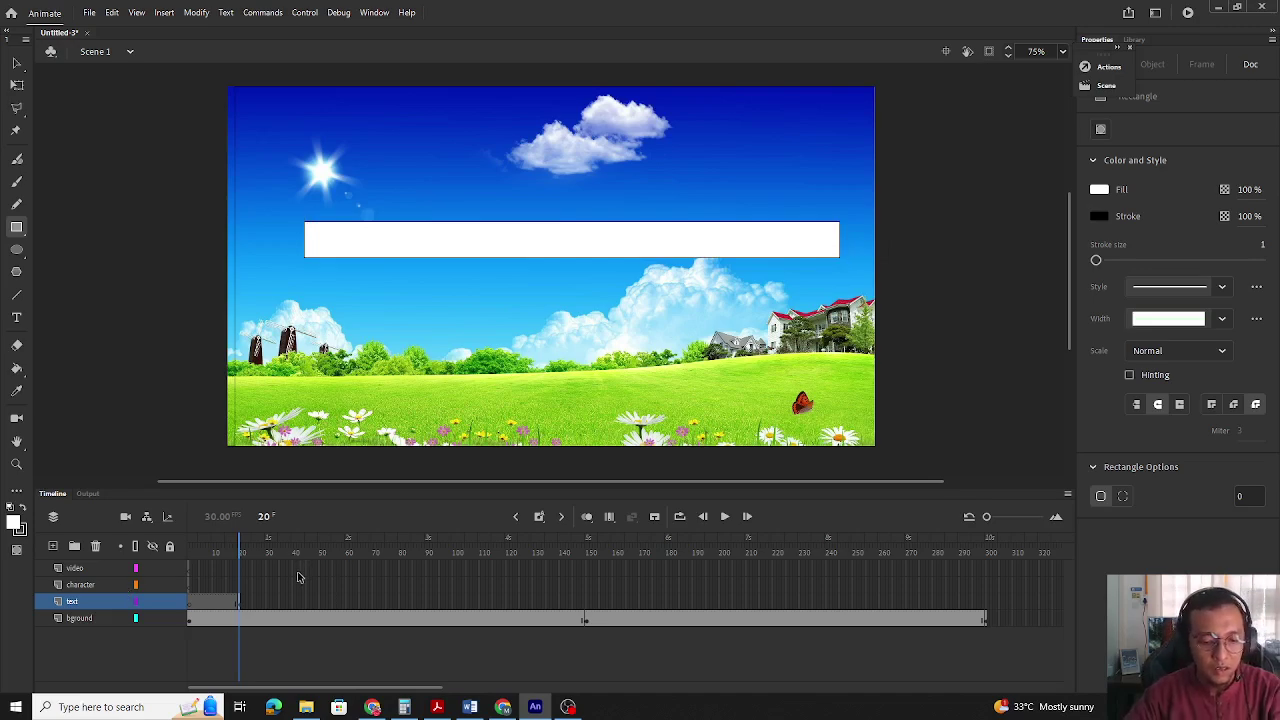
pyautogui.hotkey('ctrl', 'z')
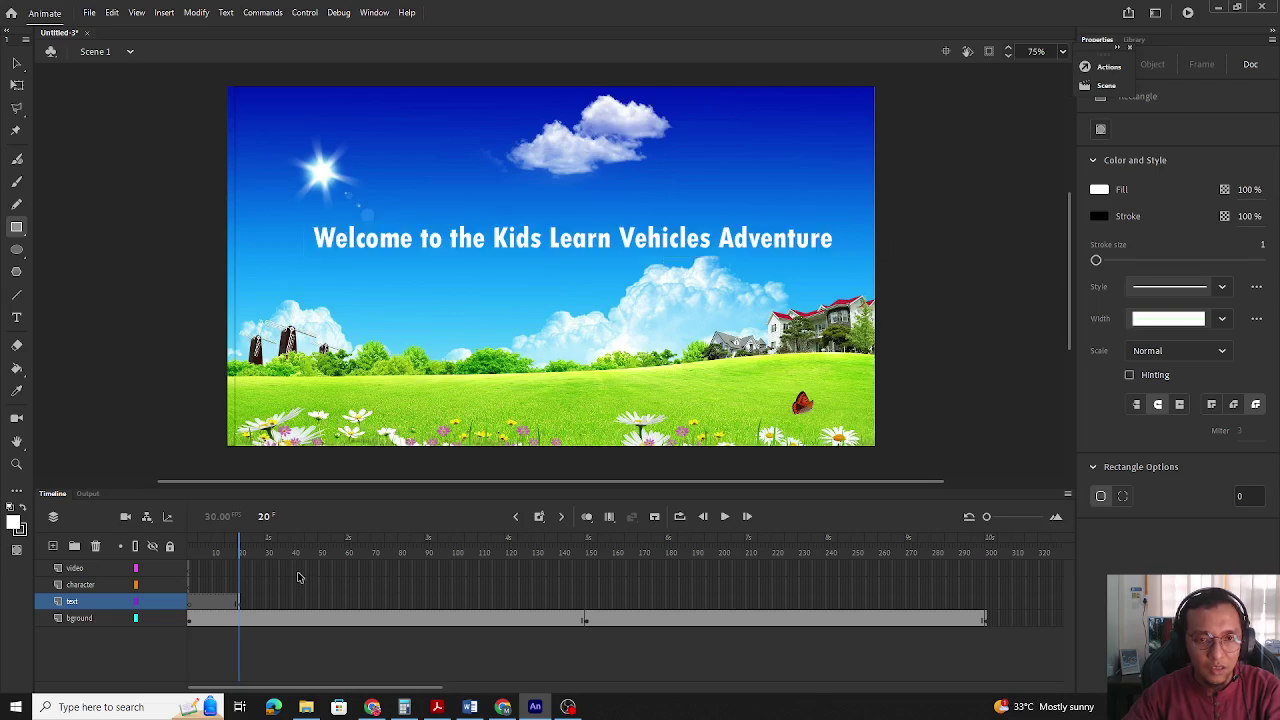
# Insert a new layer and place it between the text and bground layers.
pyautogui.rightClick(80, 603)
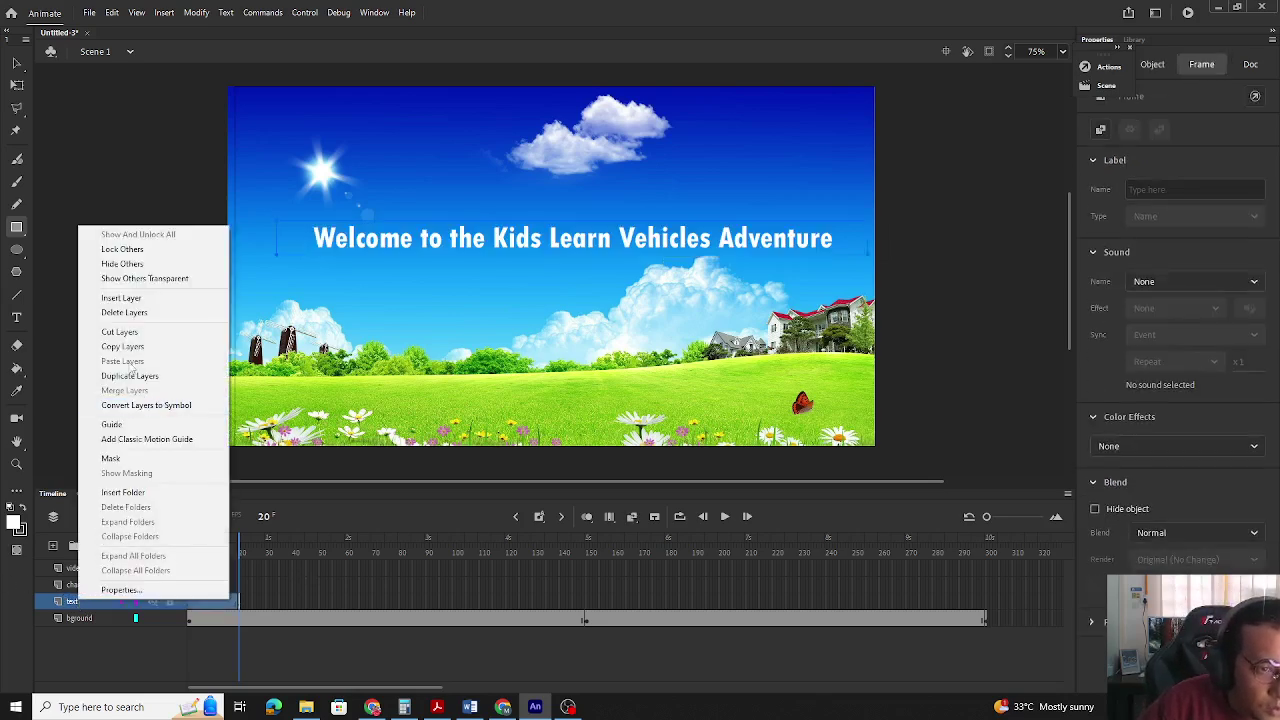
pyautogui.click(121, 298)
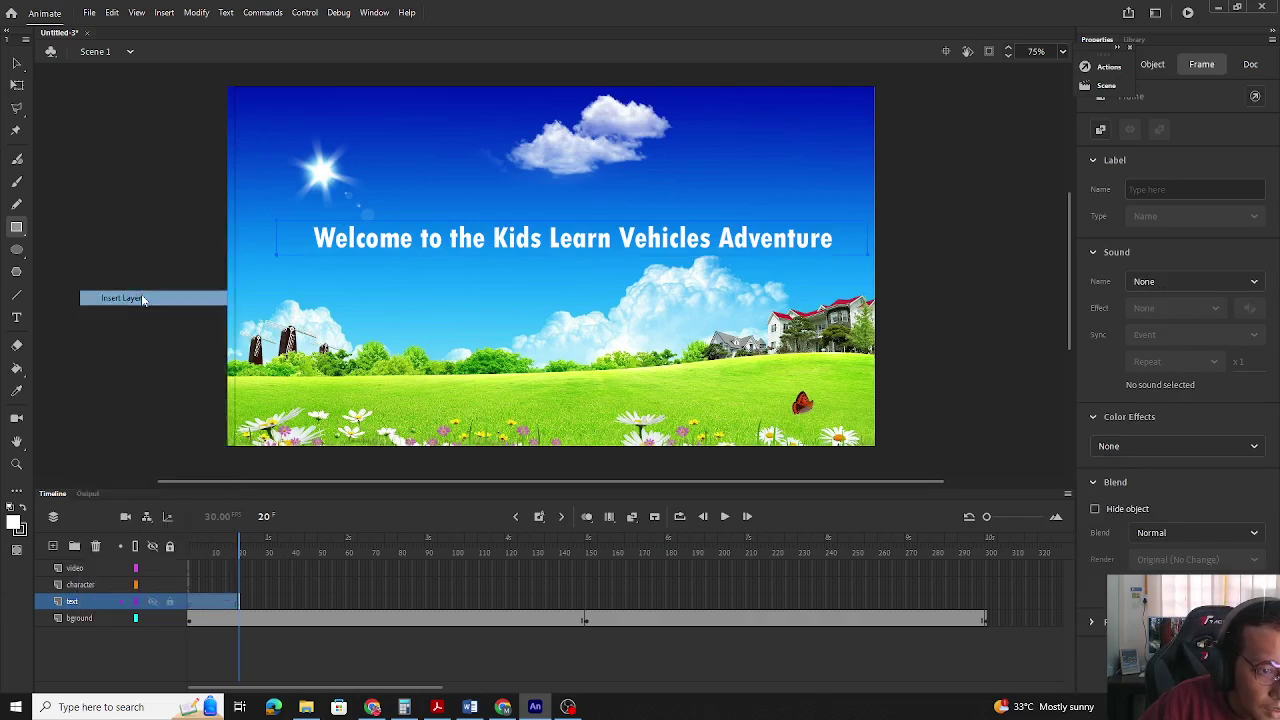
pyautogui.click(100, 601)
pyautogui.moveTo(97, 623); pyautogui.dragTo(97, 625)
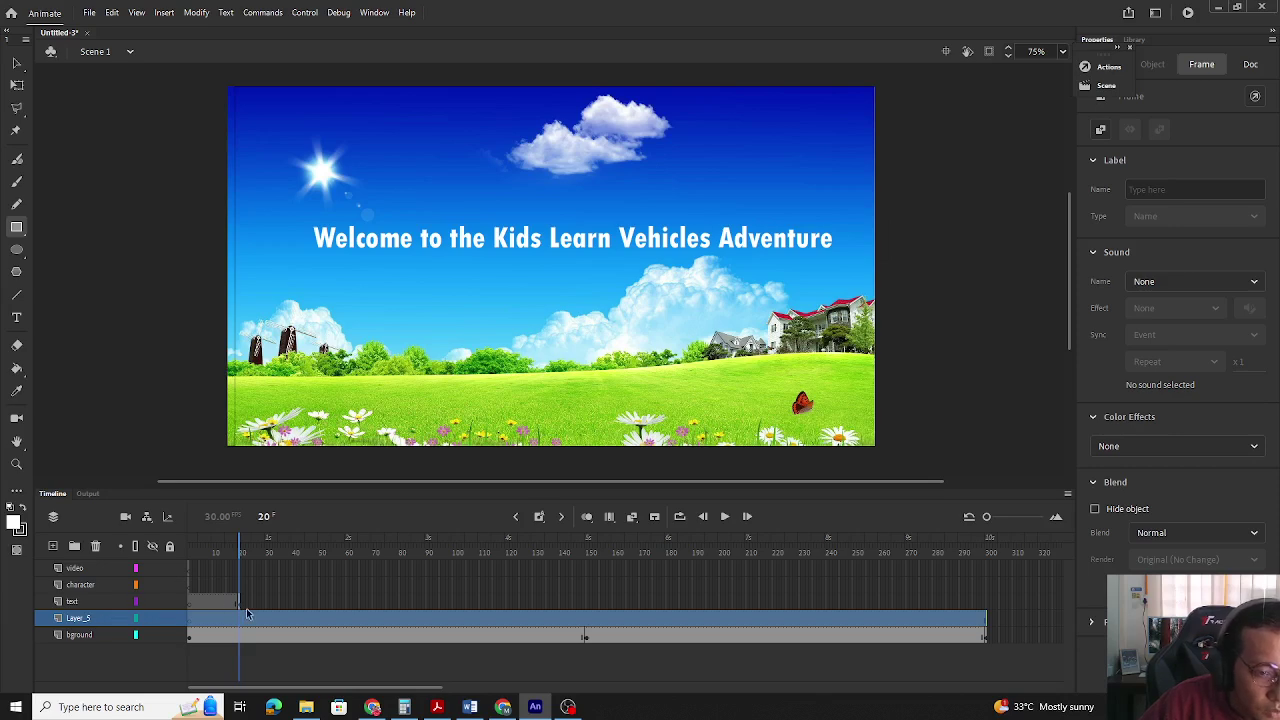
# Remove all frames from the new layer beneath the text layer, from frame 1 to frame 300.
pyautogui.click(604, 614)
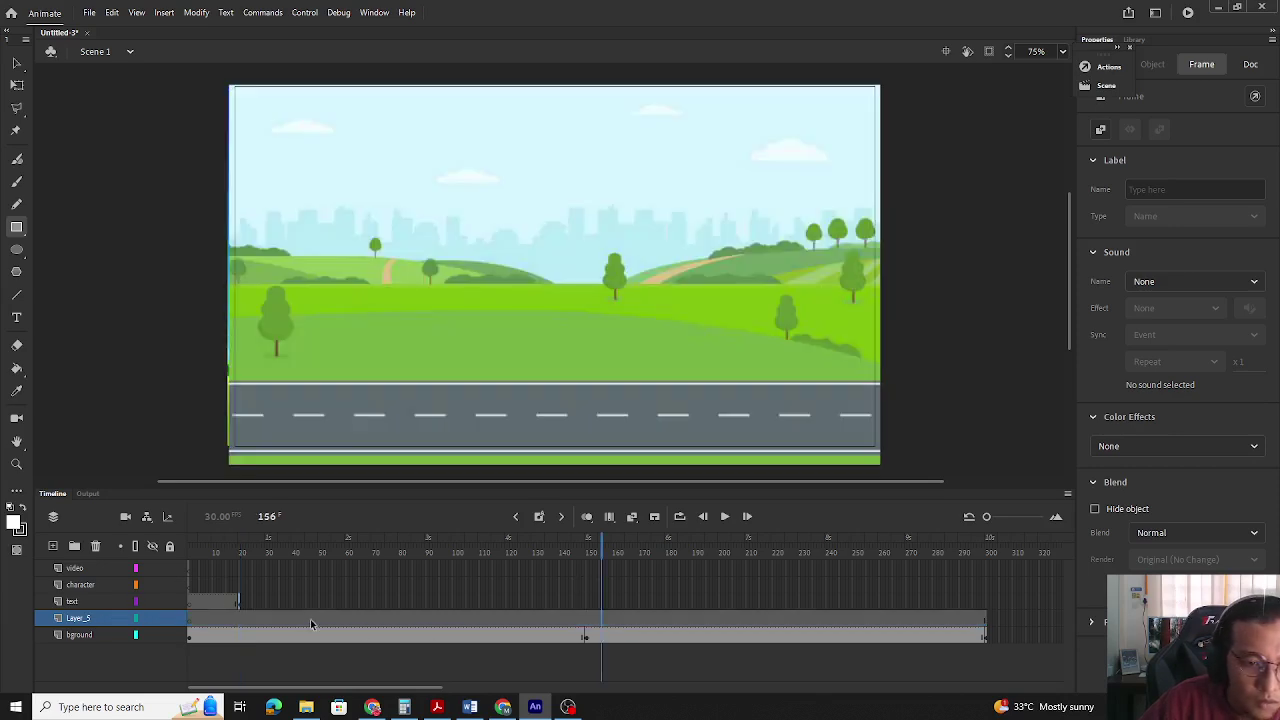
pyautogui.click(307, 616)
pyautogui.click(238, 617)
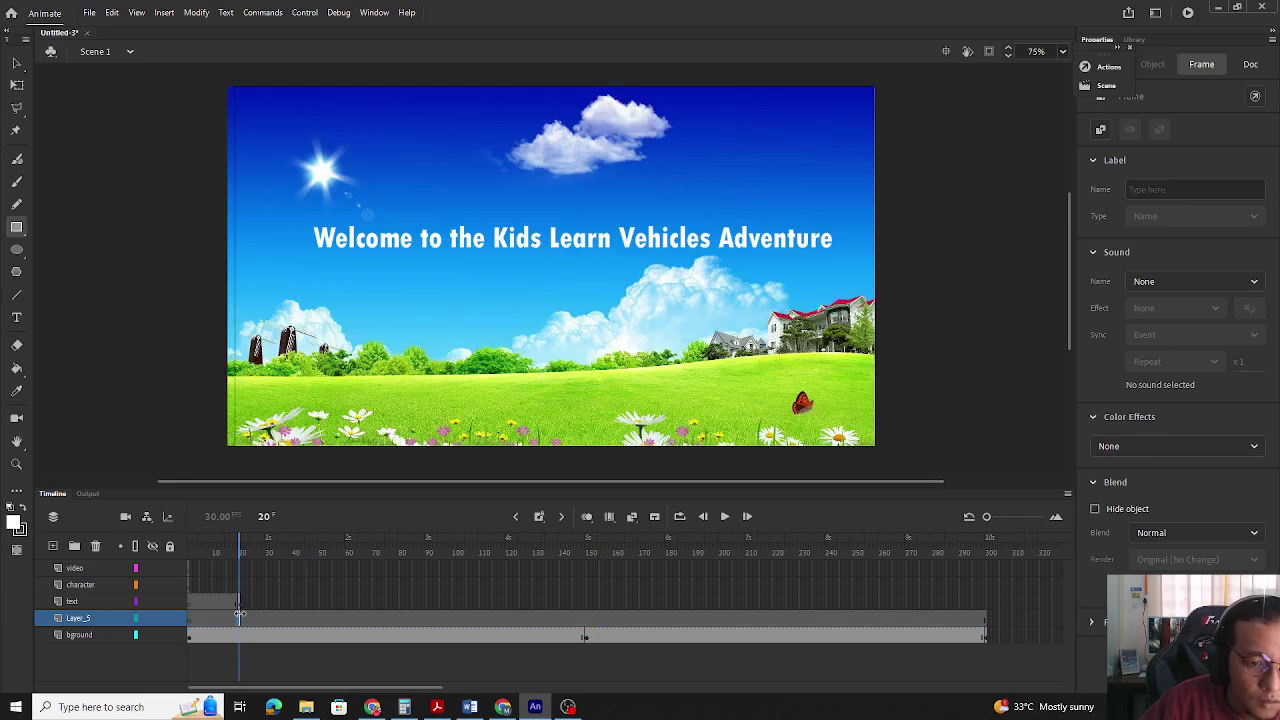
pyautogui.press('Return')
pyautogui.click(240, 622)
pyautogui.moveTo(188, 620); pyautogui.dragTo(985, 622)
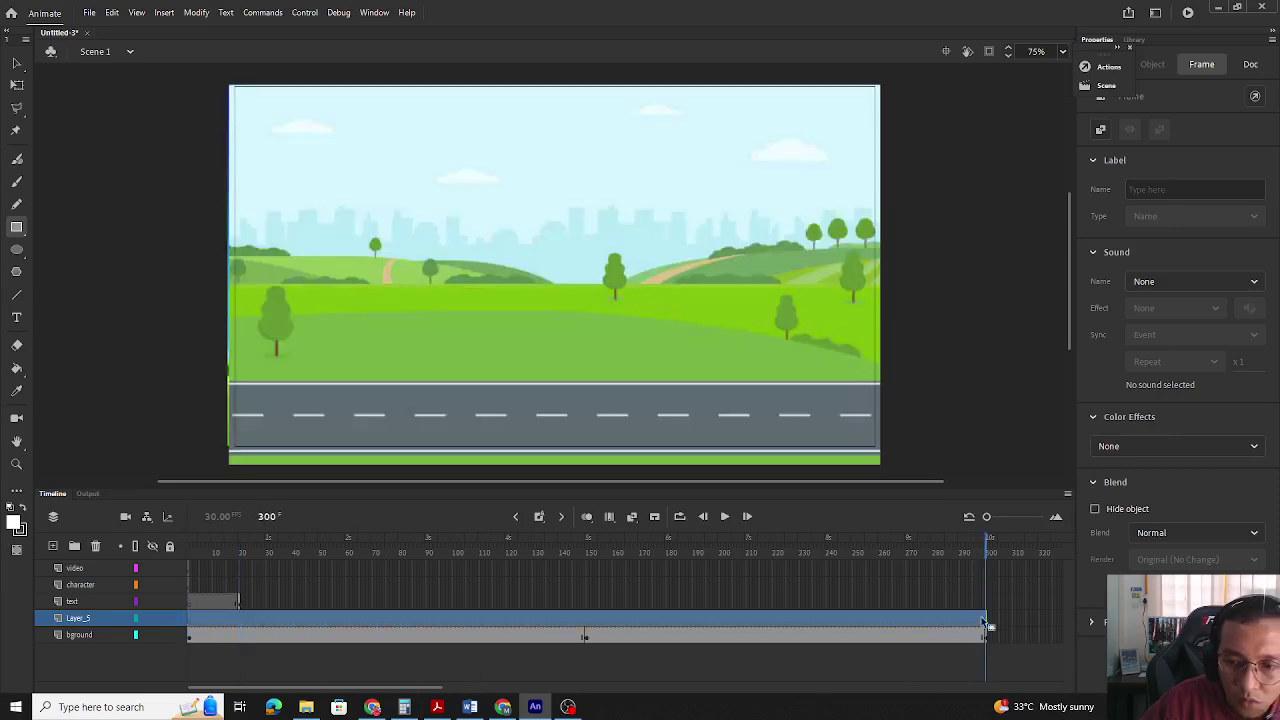
pyautogui.rightClick(871, 622)
pyautogui.click(940, 308)
pyautogui.click(362, 568)
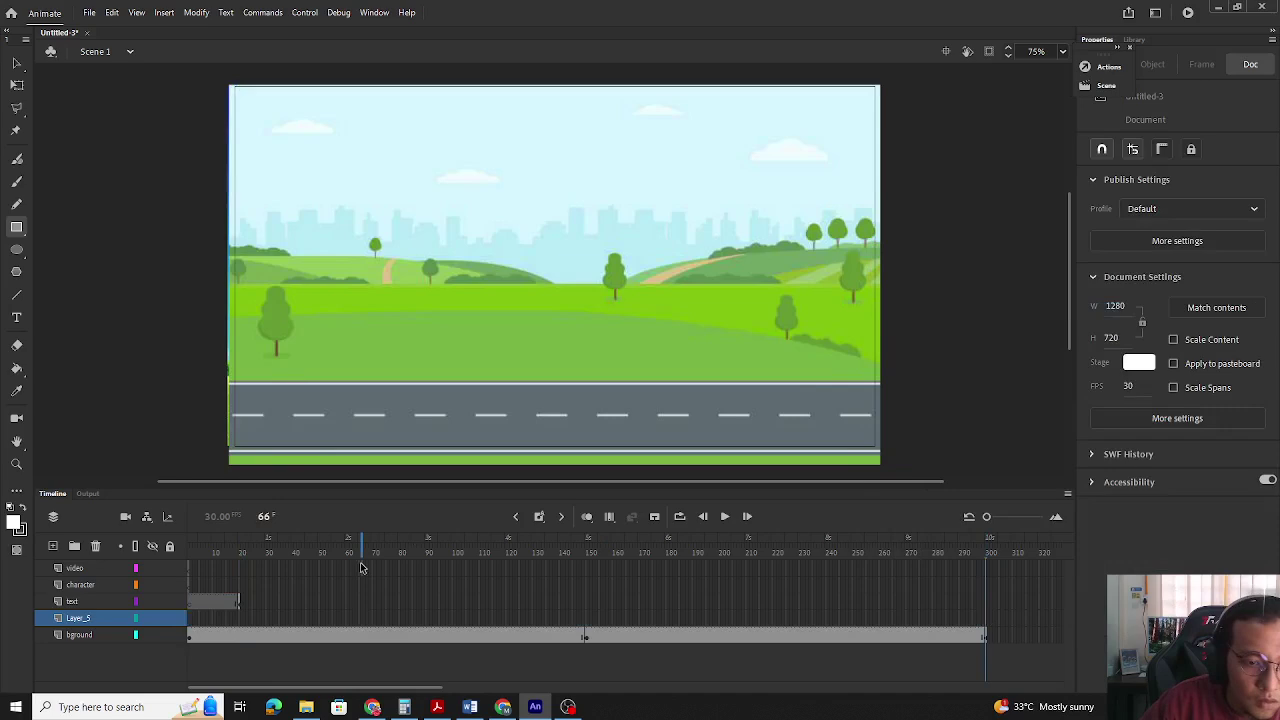
# Insert a blank keyframe across Layer_5's frames 1 to 19 and draw a white rectangle about 1073 by 64 px over the welcome text at frame 20.
pyautogui.moveTo(188, 622); pyautogui.dragTo(237, 626)
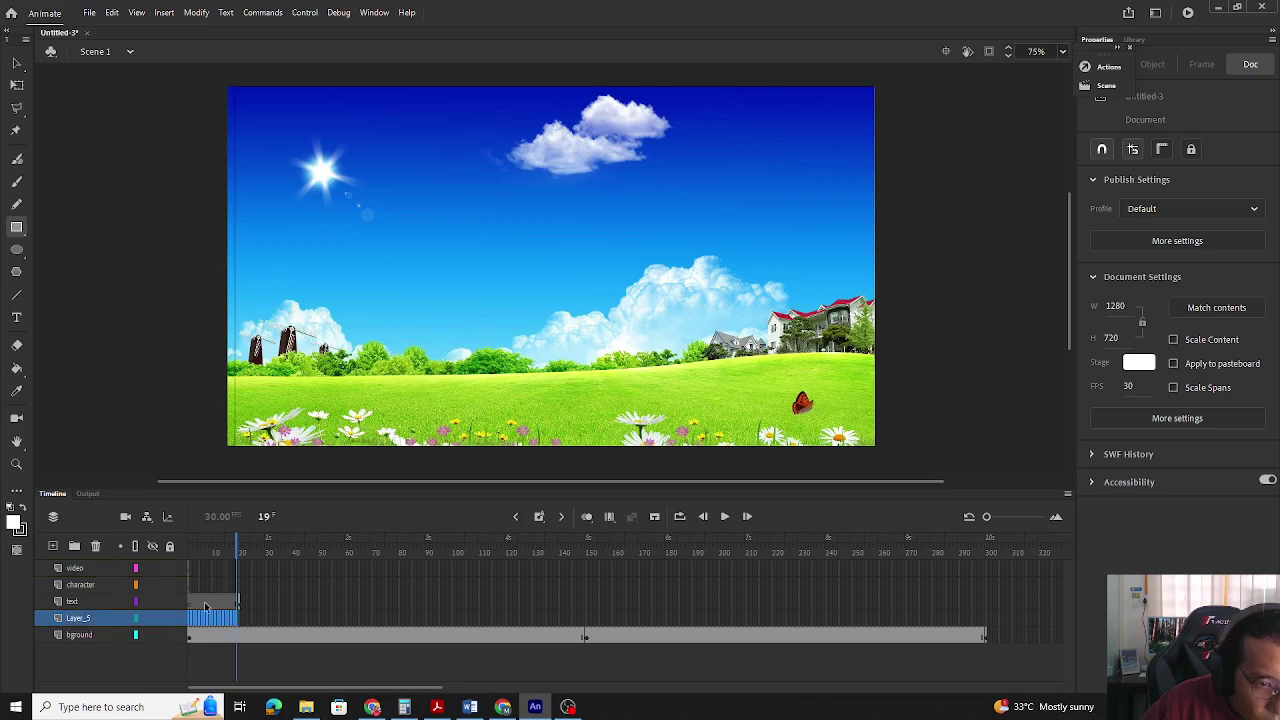
pyautogui.rightClick(205, 614)
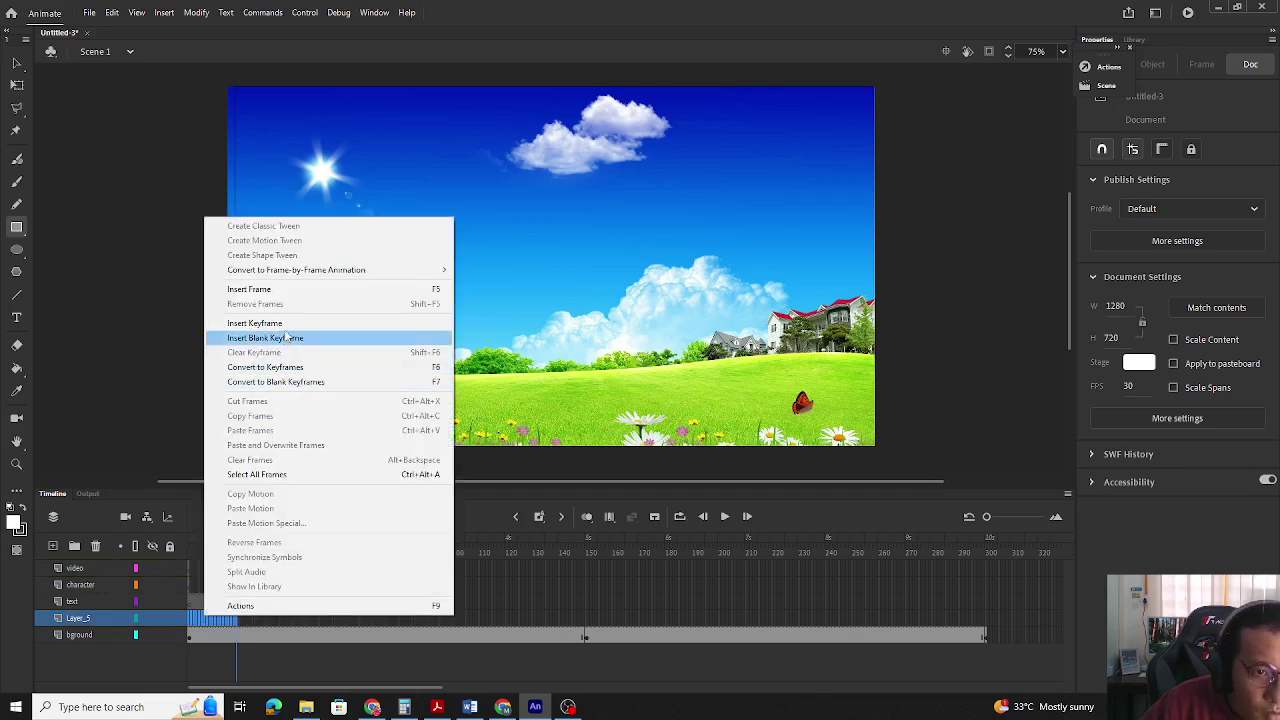
pyautogui.click(265, 338)
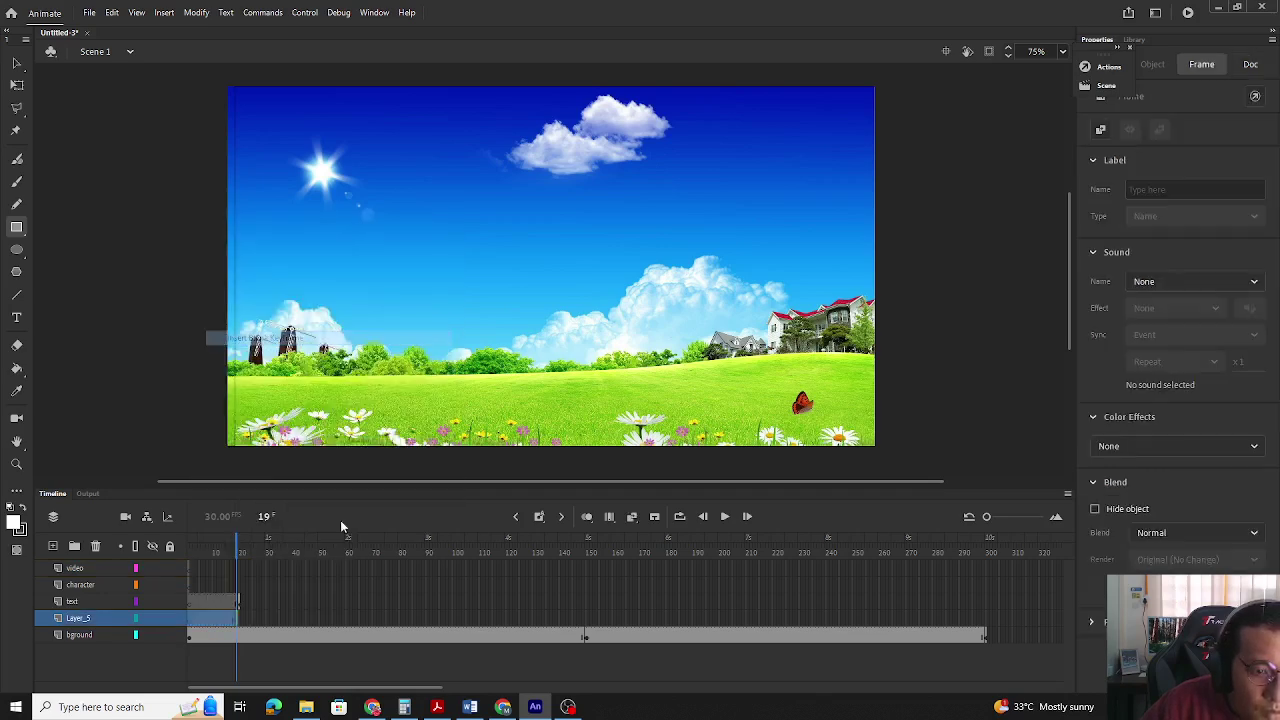
pyautogui.click(240, 621)
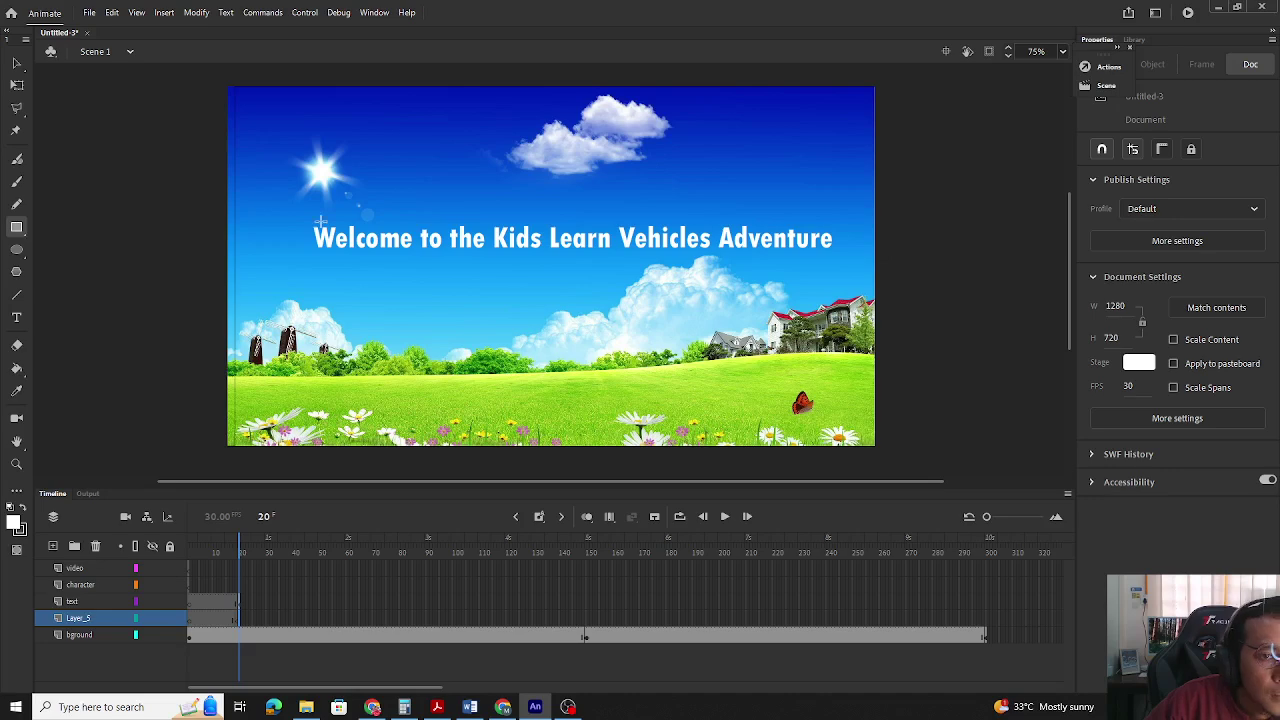
pyautogui.moveTo(309, 222); pyautogui.dragTo(846, 255)
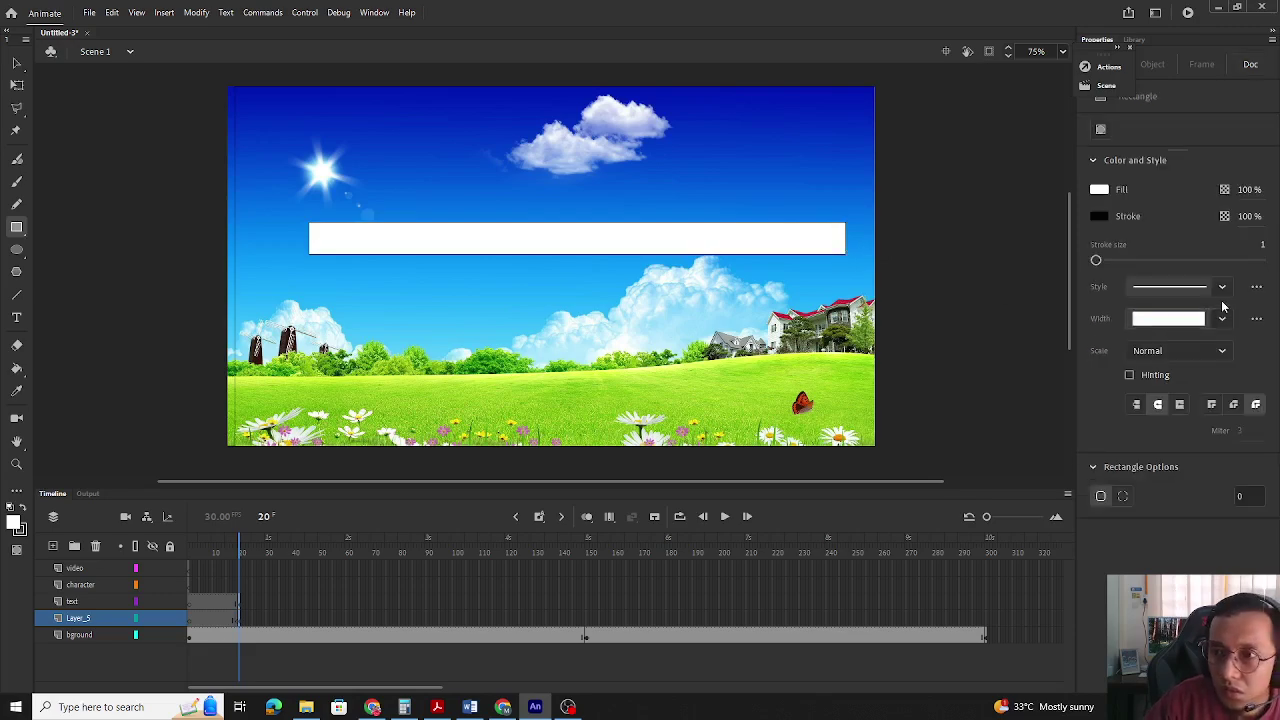
# Try to recolour the rectangle by setting a green fill and a green stroke, and open the stroke width profiles.
pyautogui.click(1106, 189)
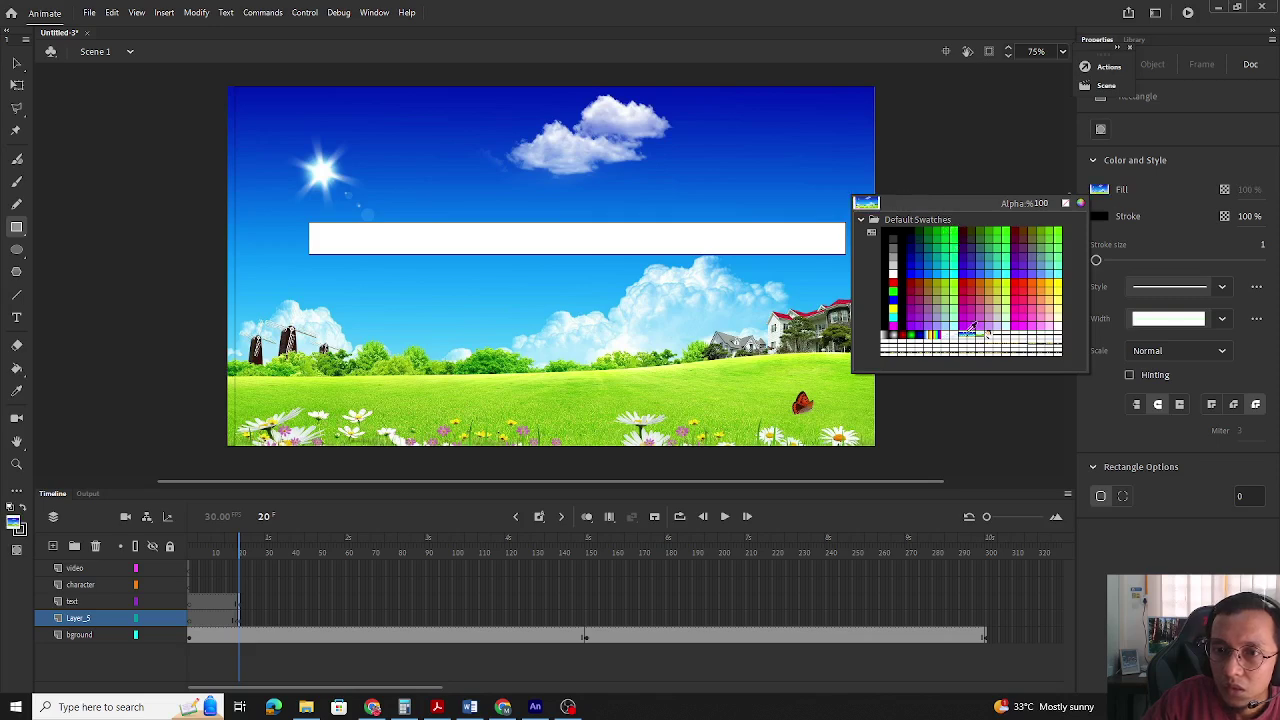
pyautogui.click(1011, 243)
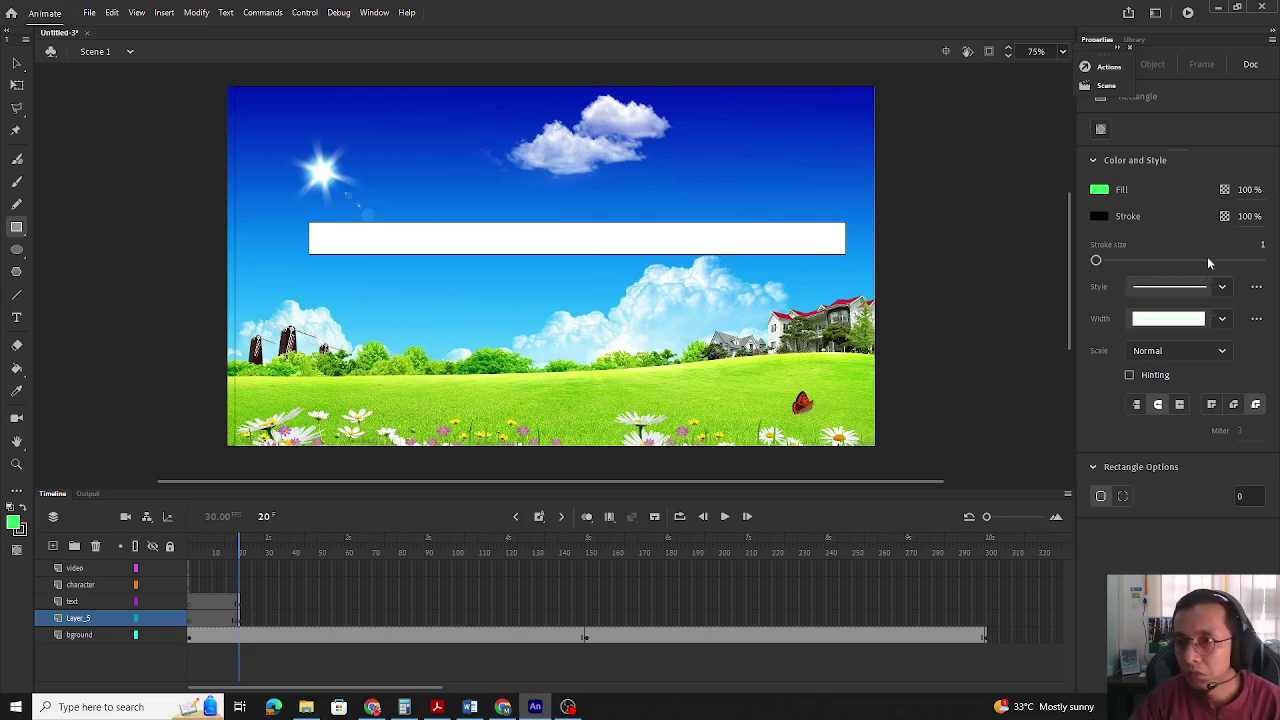
pyautogui.click(1099, 216)
pyautogui.click(1013, 245)
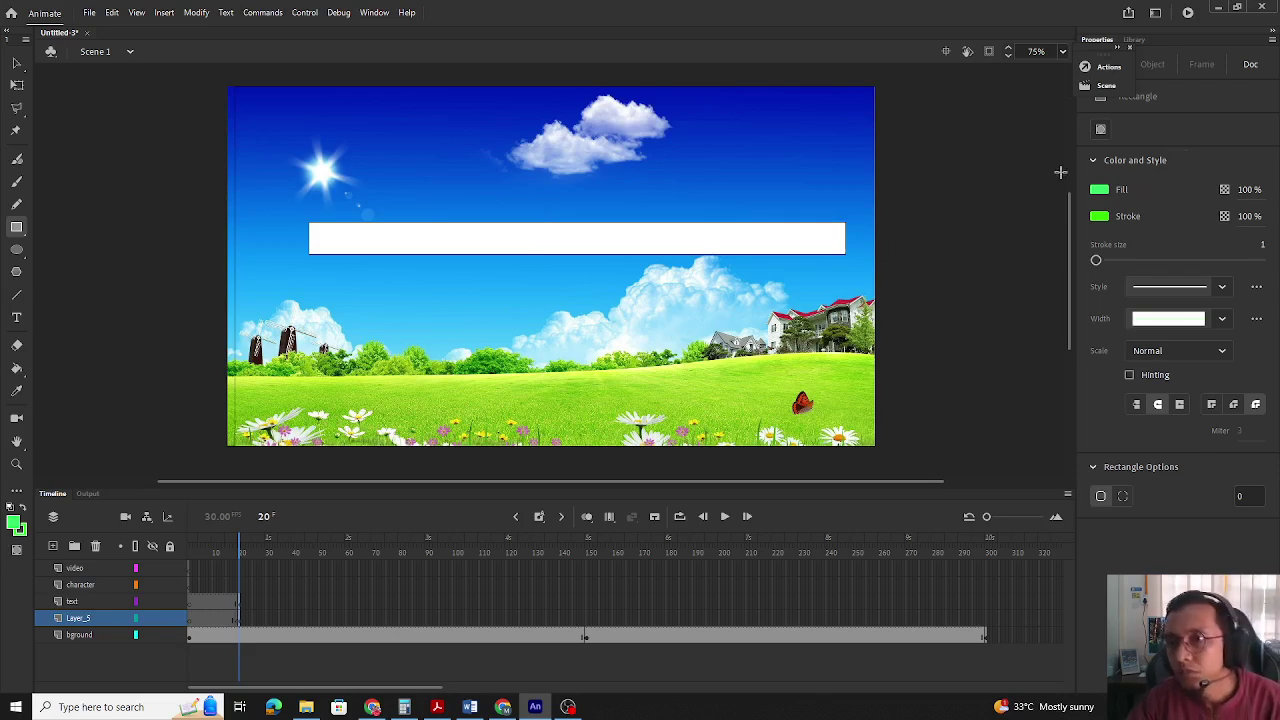
pyautogui.click(1094, 163)
pyautogui.click(1091, 162)
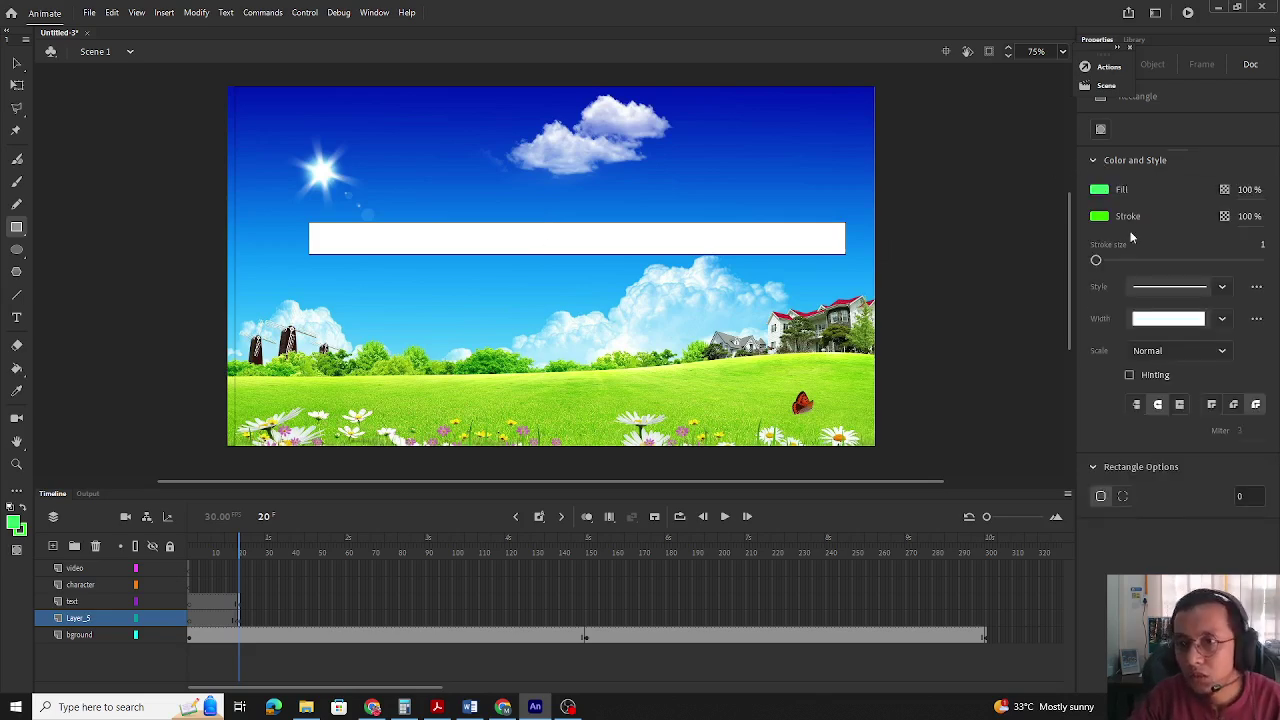
pyautogui.click(1220, 319)
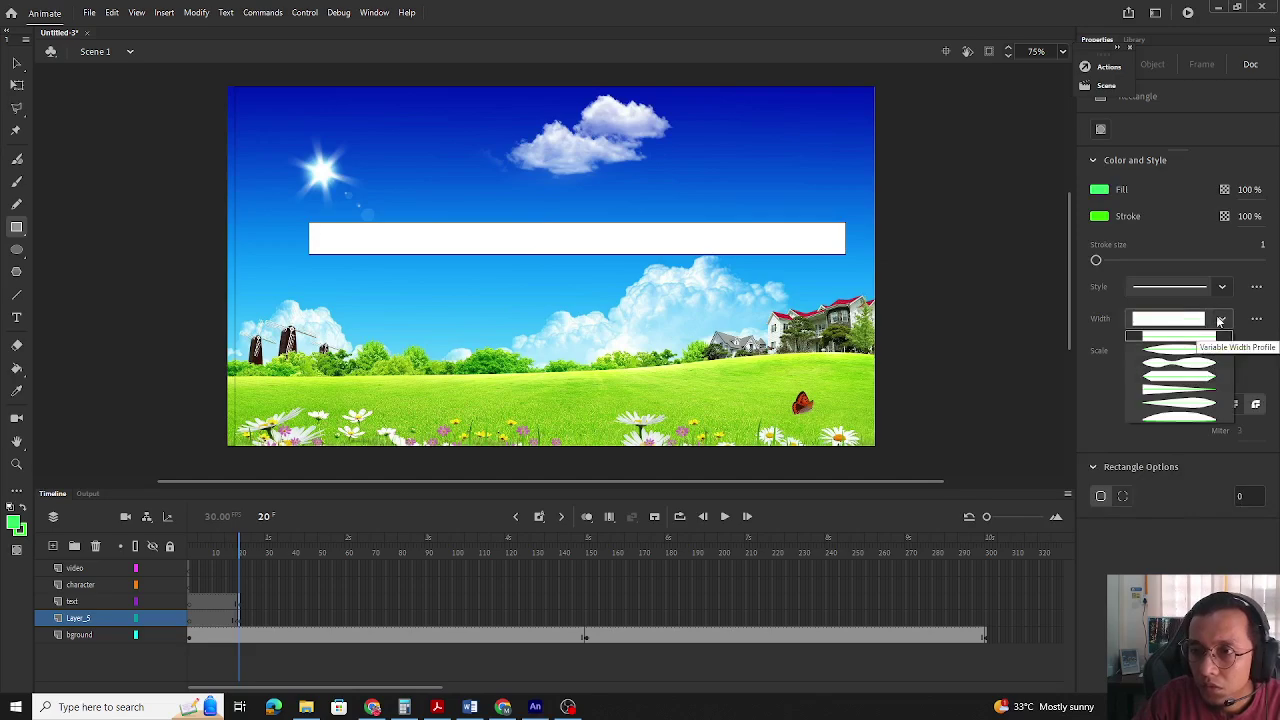
pyautogui.click(1210, 345)
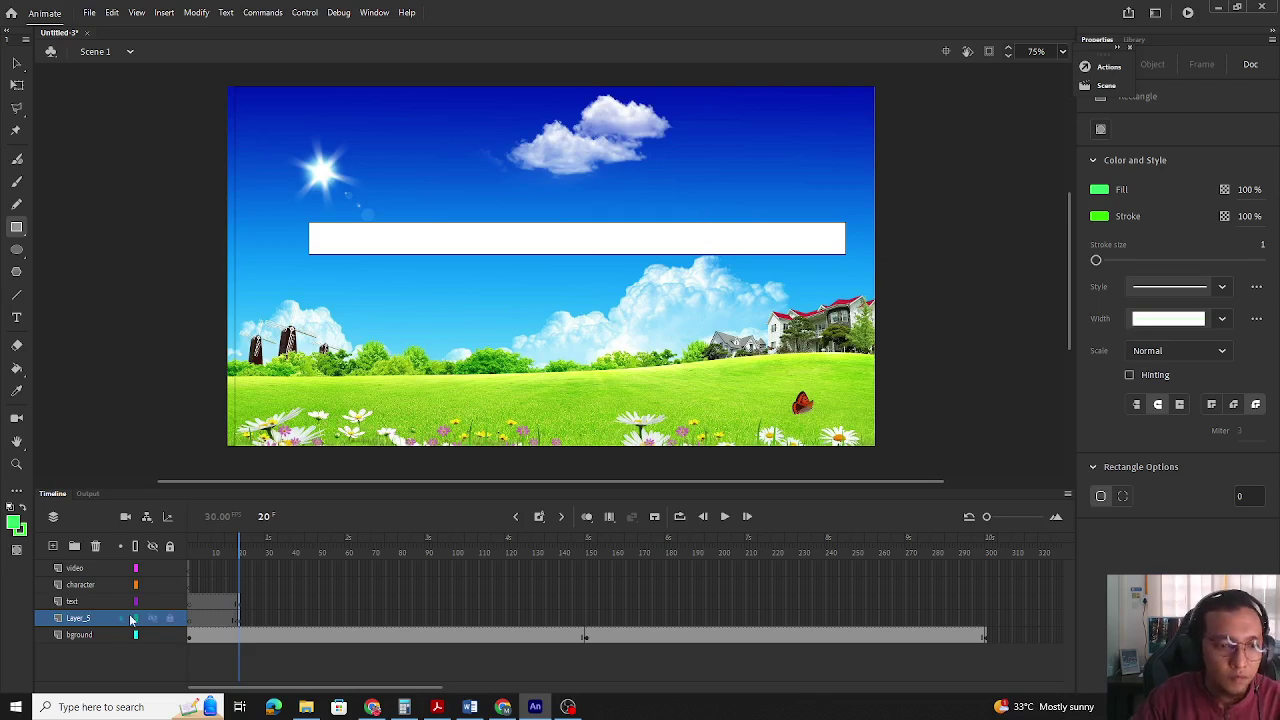
# Move the welcome text above the rectangle to about Y 204 and fill the rectangle with bright green.
pyautogui.click(15, 63)
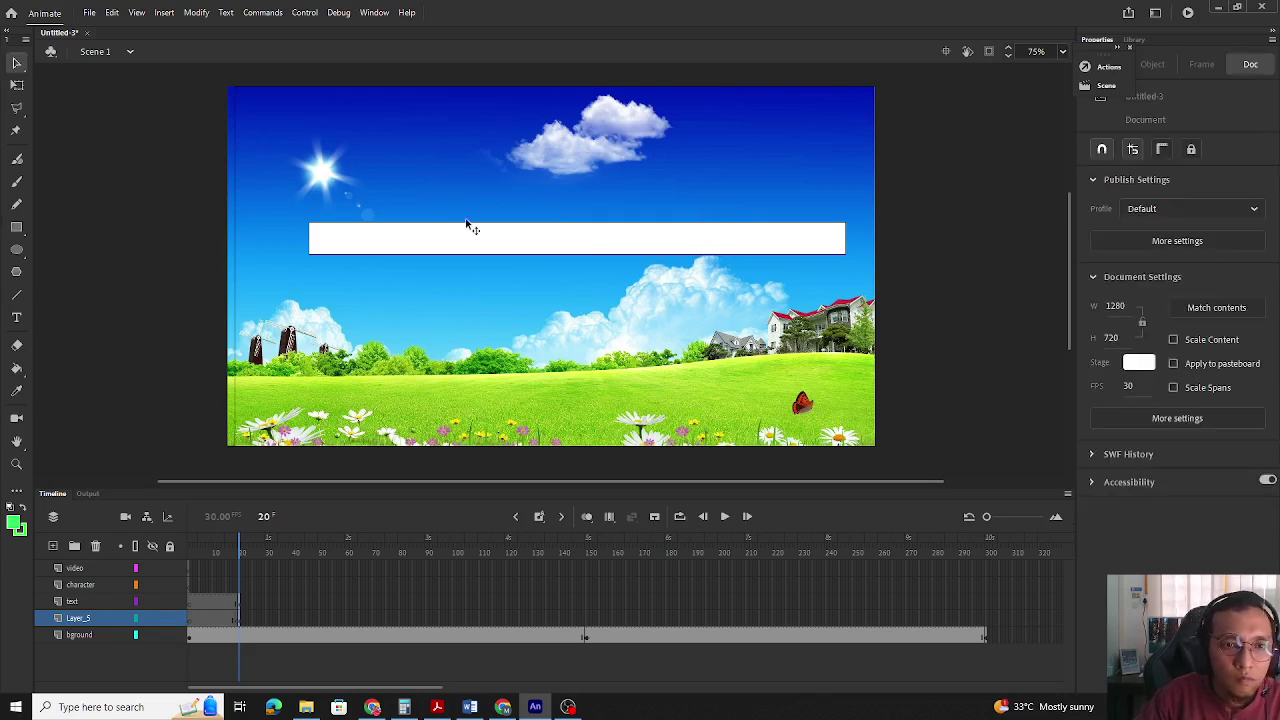
pyautogui.moveTo(469, 225)
pyautogui.mouseDown()
pyautogui.moveTo(470, 265)
pyautogui.moveTo(474, 209)
pyautogui.mouseUp()
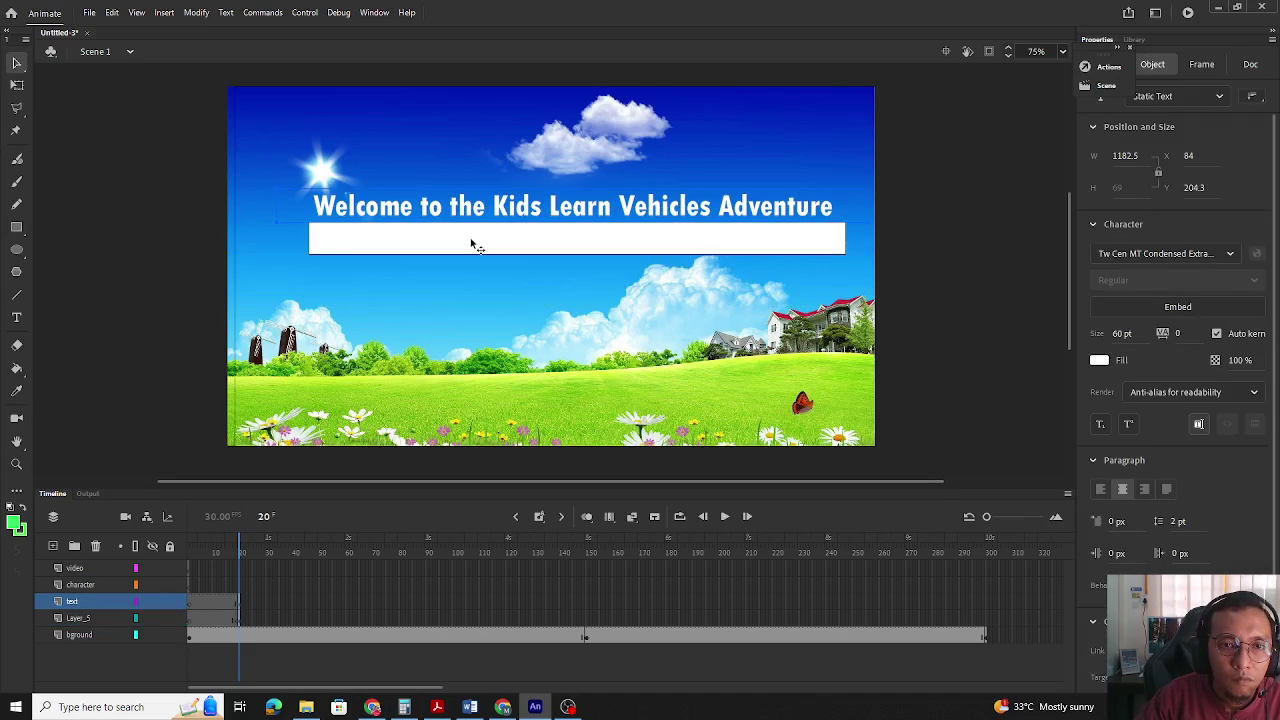
pyautogui.click(474, 243)
pyautogui.click(1100, 287)
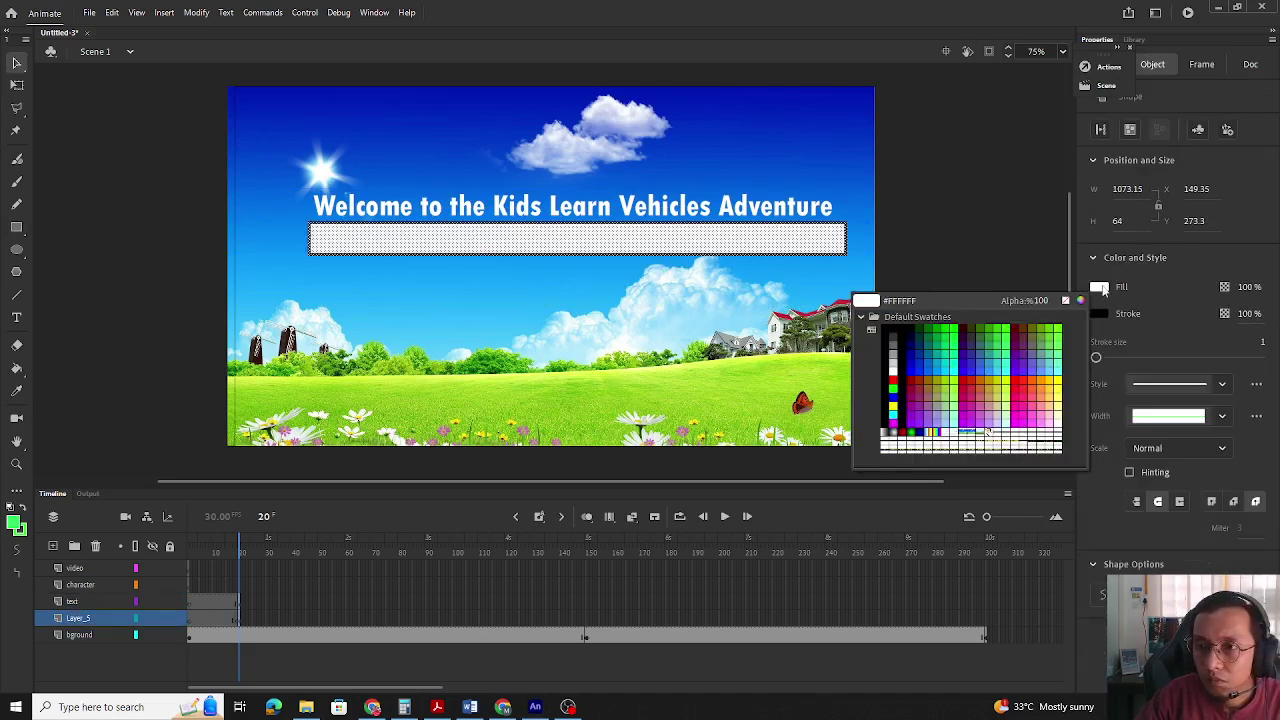
pyautogui.click(1009, 321)
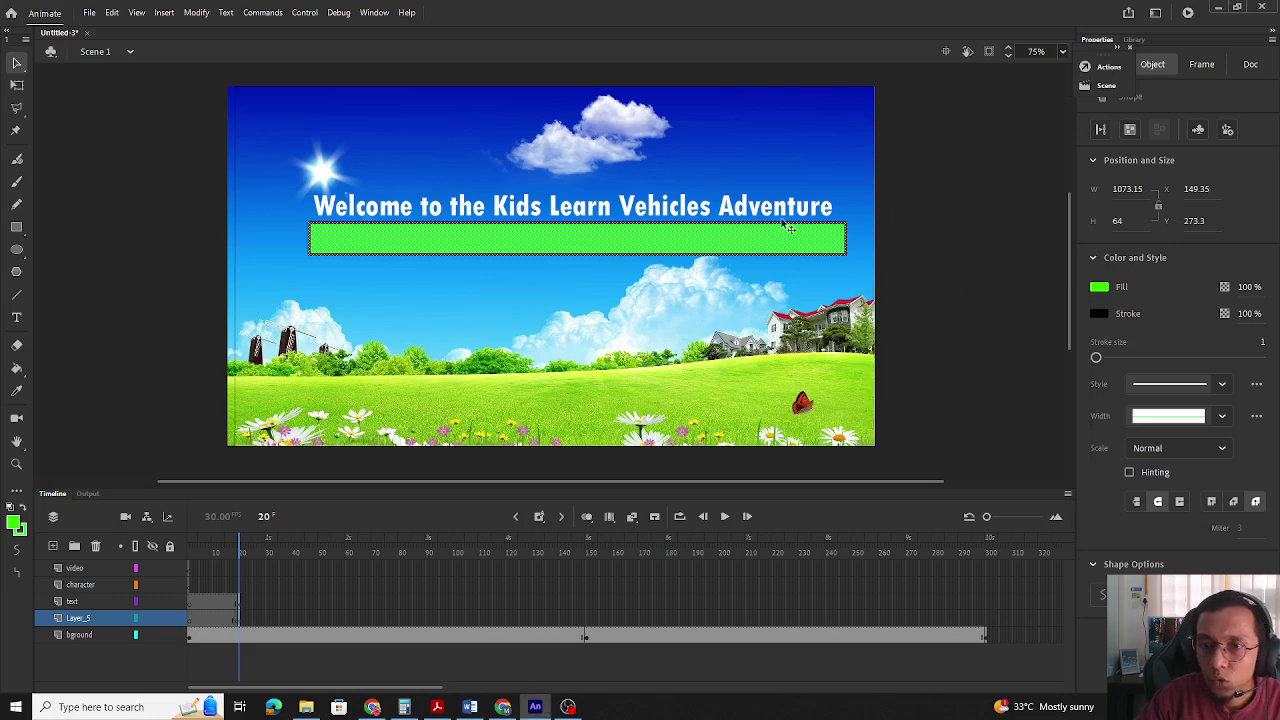
pyautogui.click(959, 258)
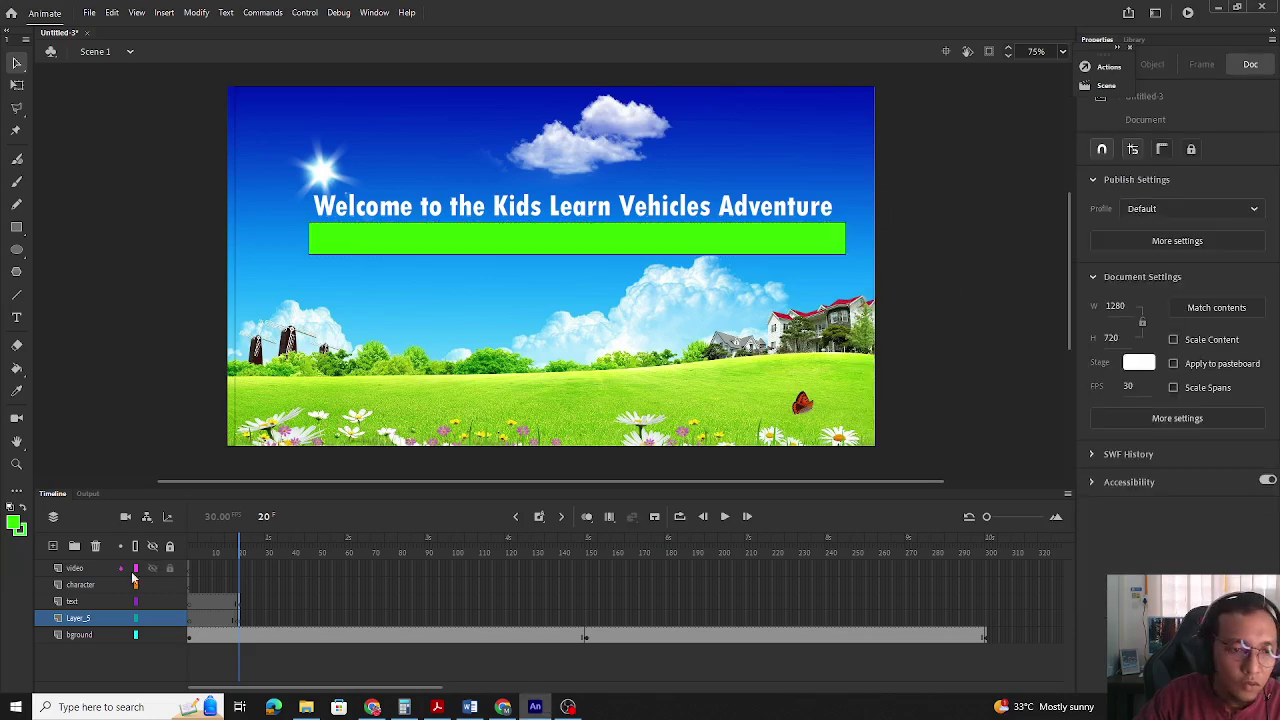
# Move the welcome text on the text layer back down so it sits over the green rectangle.
pyautogui.click(88, 603)
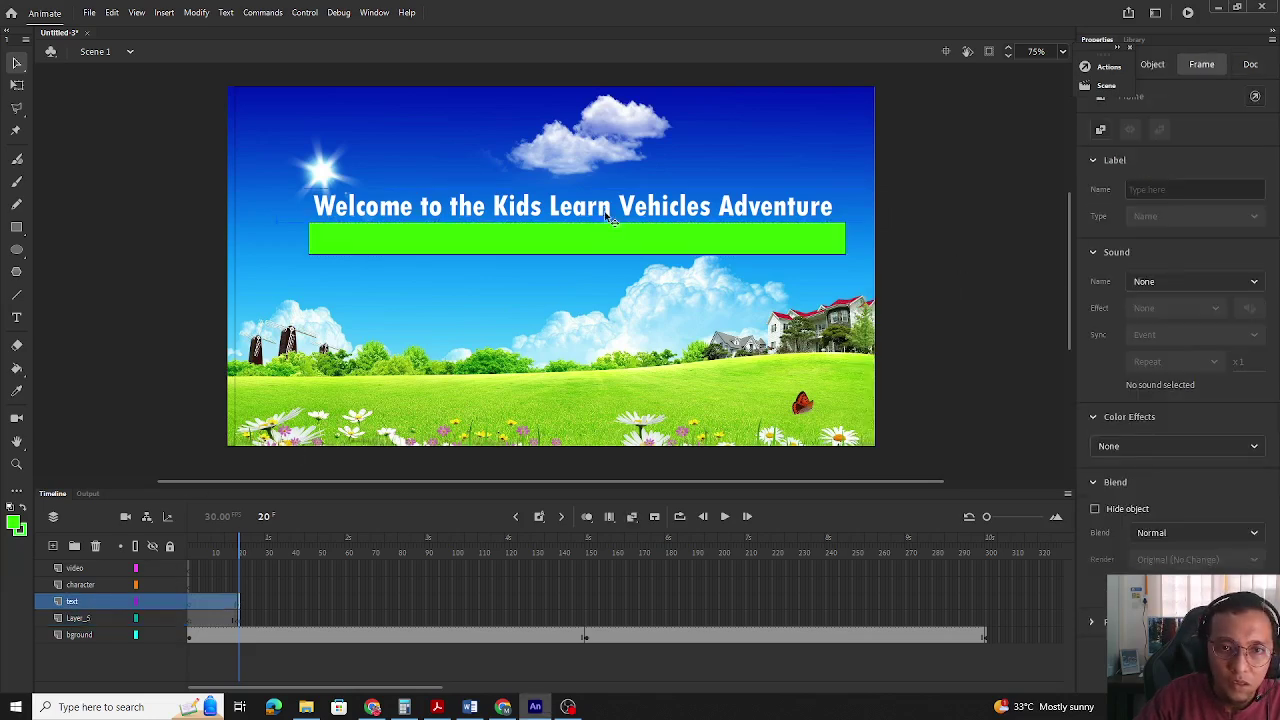
pyautogui.moveTo(605, 214); pyautogui.dragTo(604, 238)
pyautogui.click(952, 183)
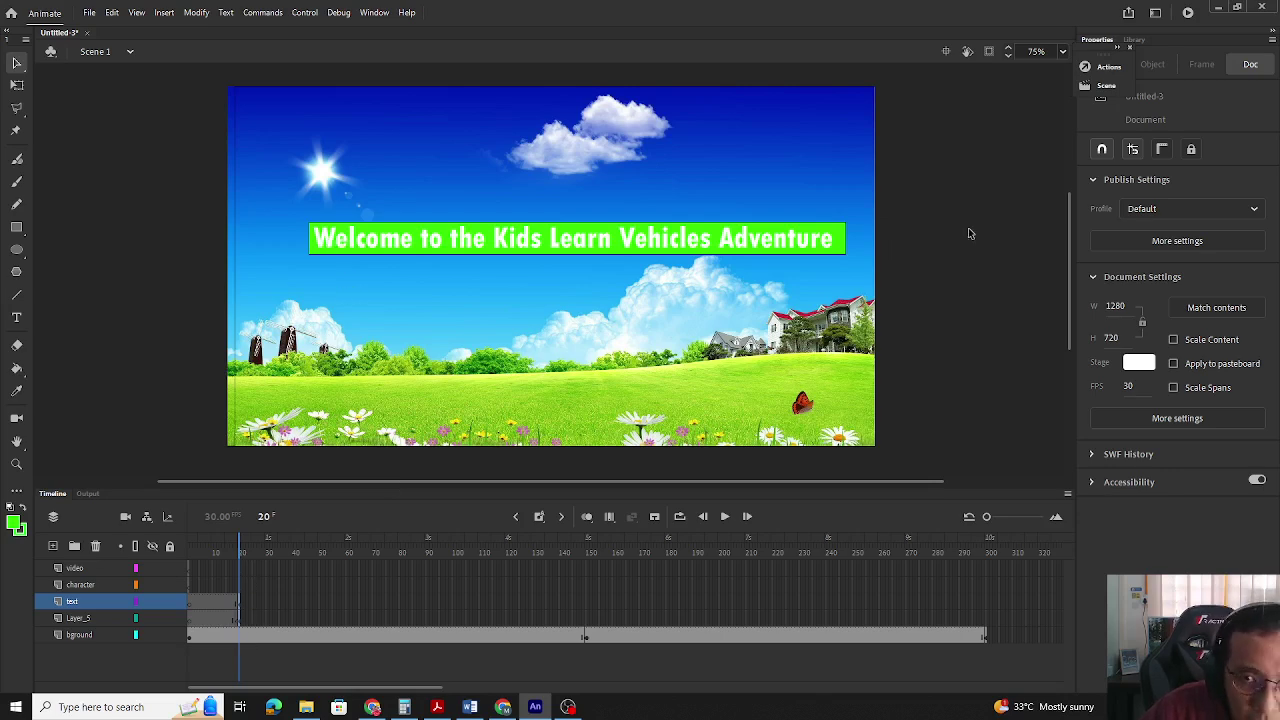
# Play the timeline from frame 1 to preview the welcome text and its green banner, and stop playback.
pyautogui.click(190, 545)
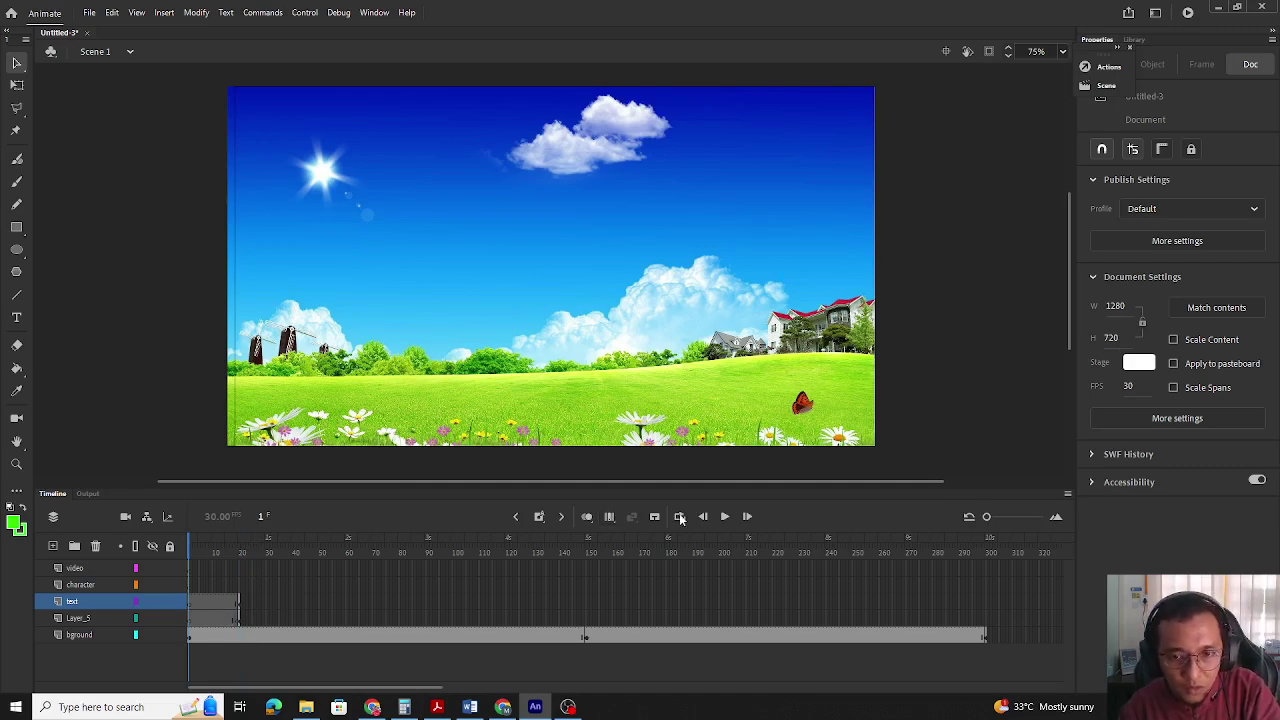
pyautogui.click(725, 517)
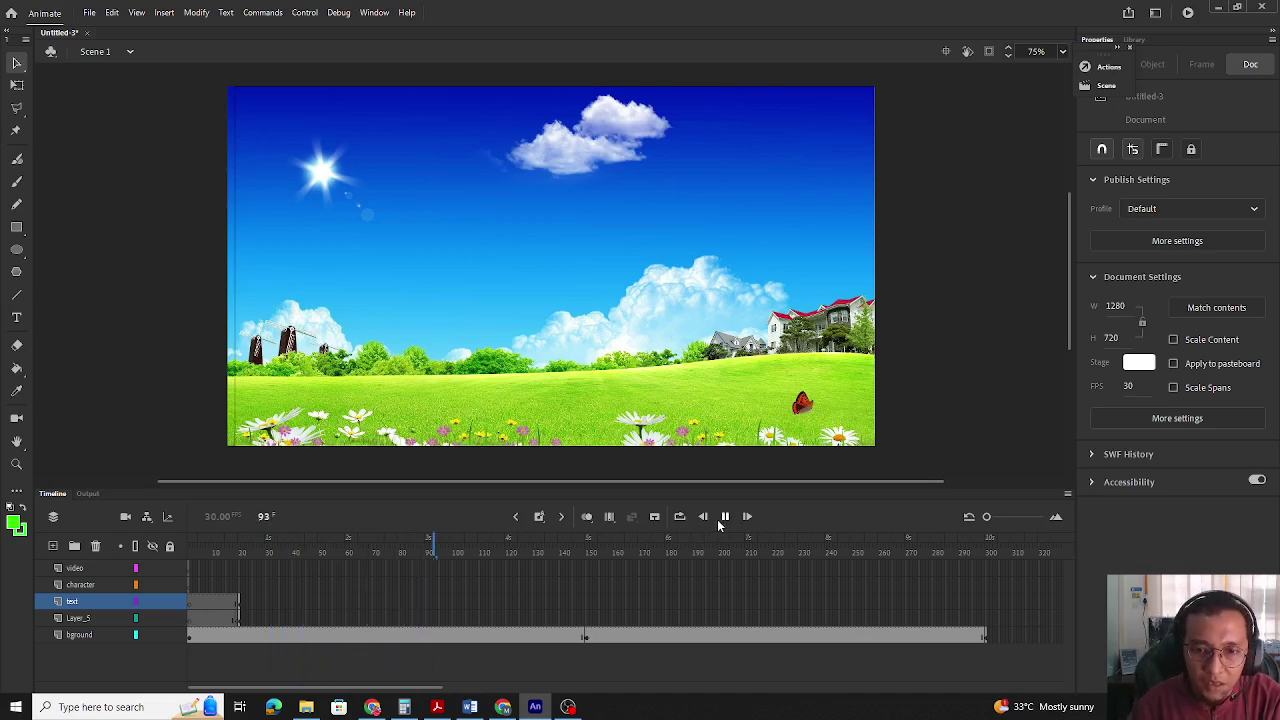
pyautogui.click(725, 517)
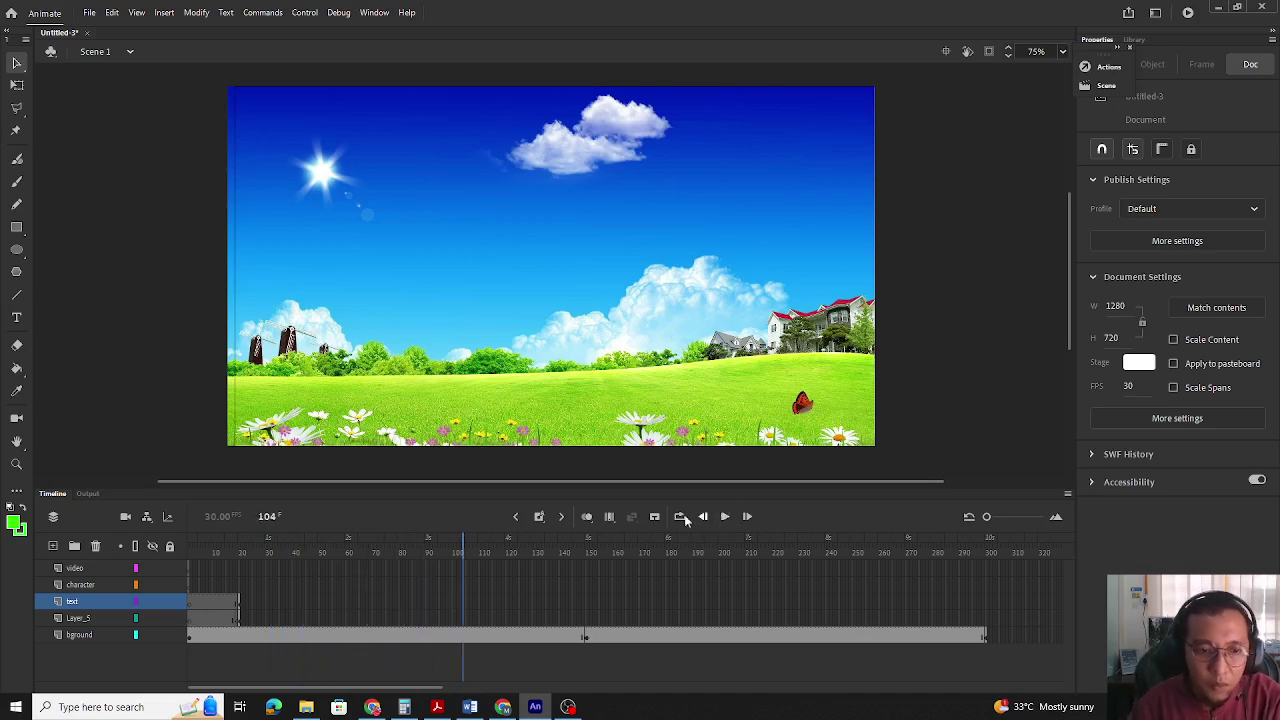
# Try to extend the welcome text on the text layer from frame 20 to frame 151.
pyautogui.click(240, 604)
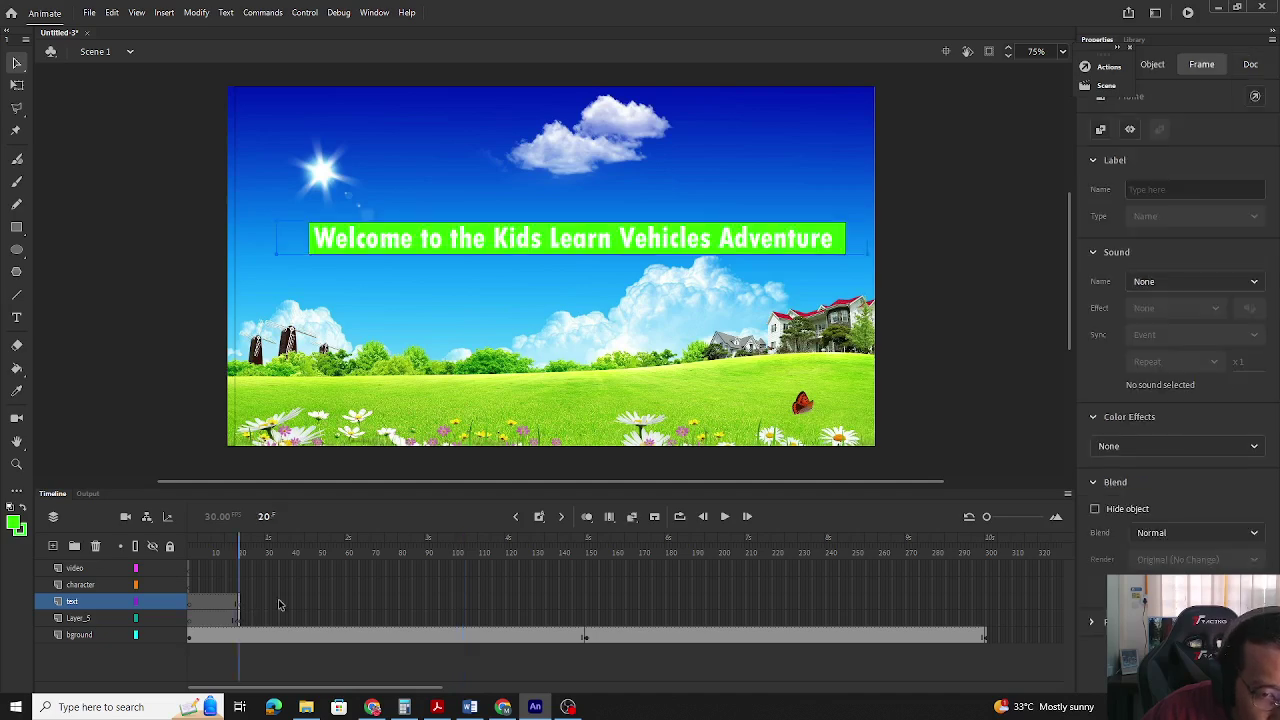
pyautogui.click(588, 602)
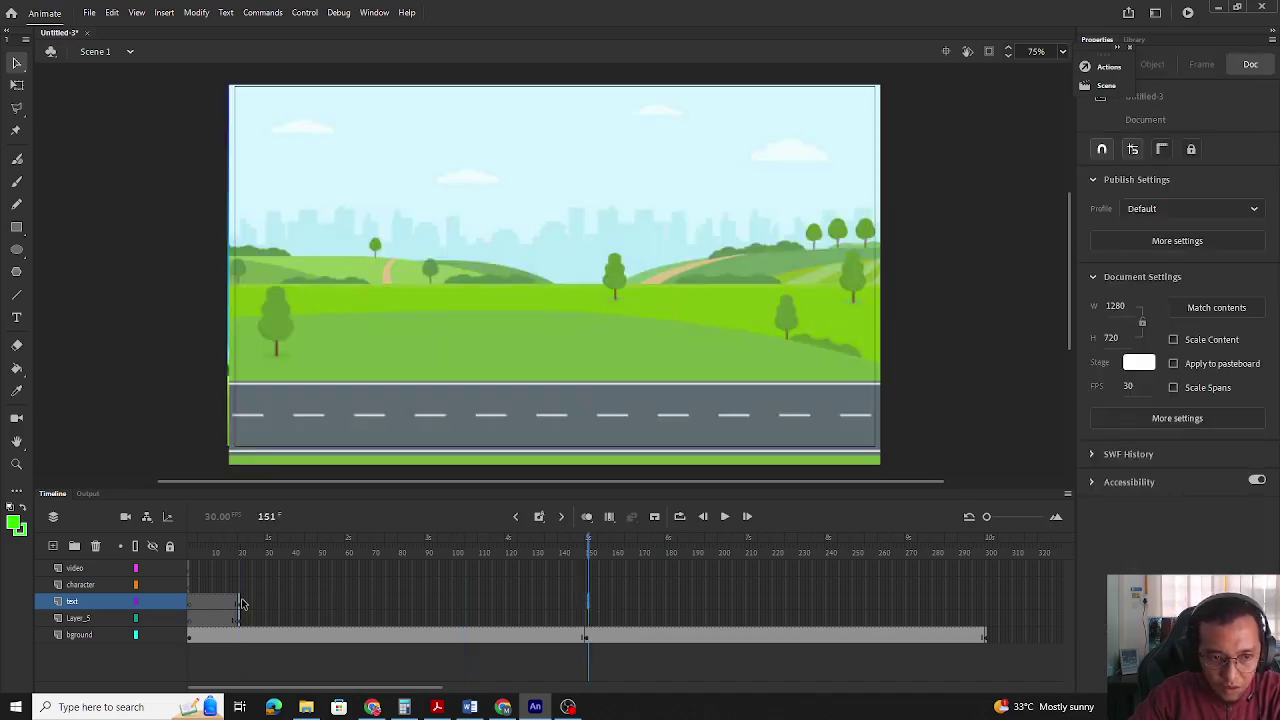
pyautogui.click(238, 602)
pyautogui.click(242, 602)
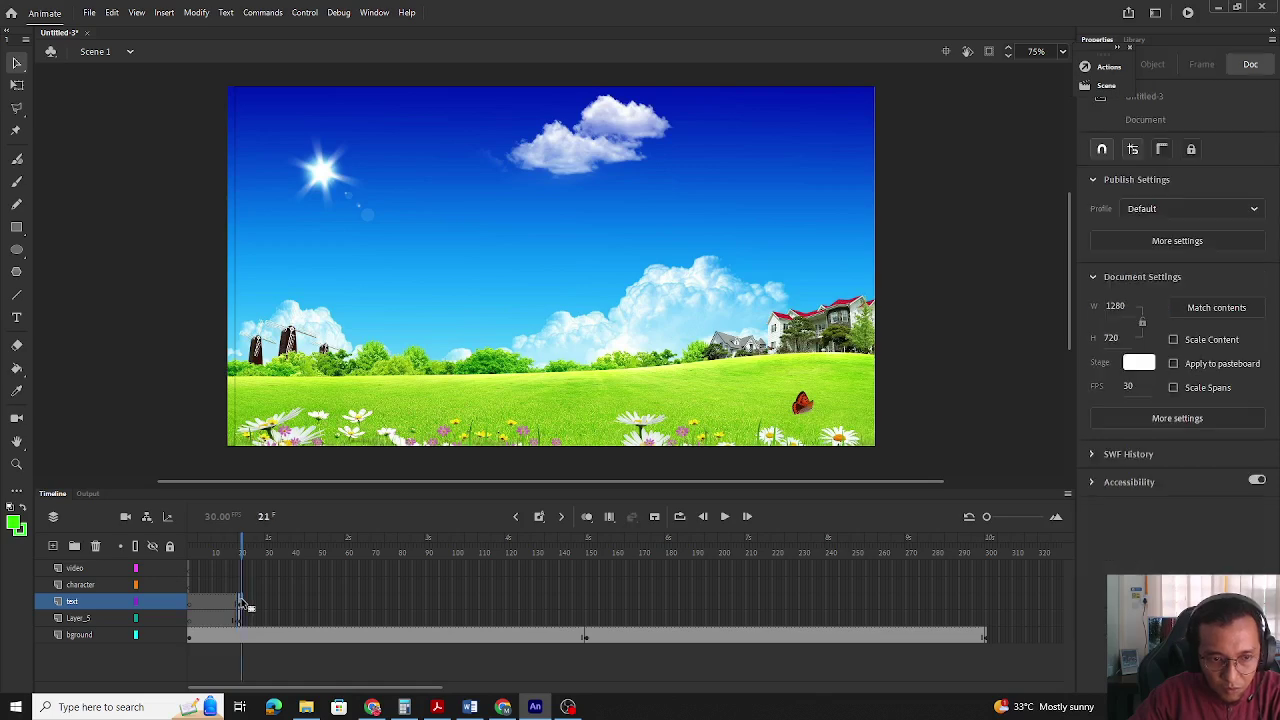
pyautogui.click(239, 602)
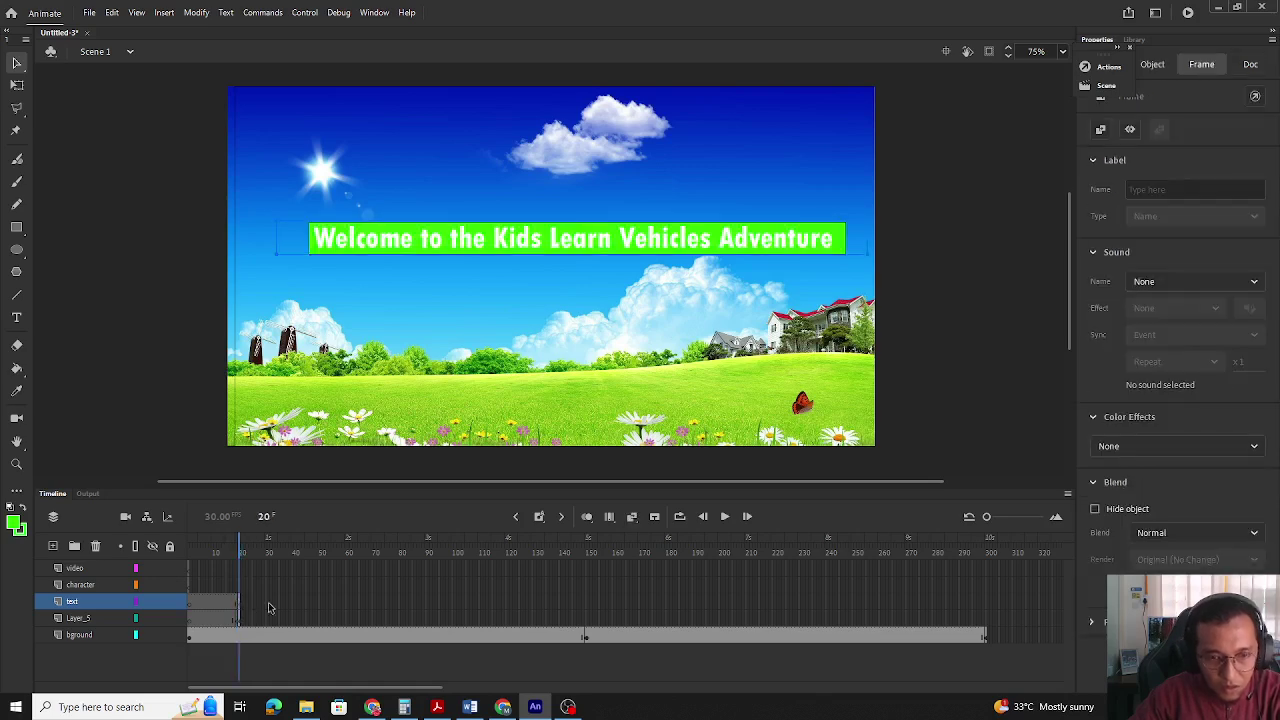
pyautogui.keyDown('shift'); pyautogui.click(588, 602); pyautogui.keyUp('shift')
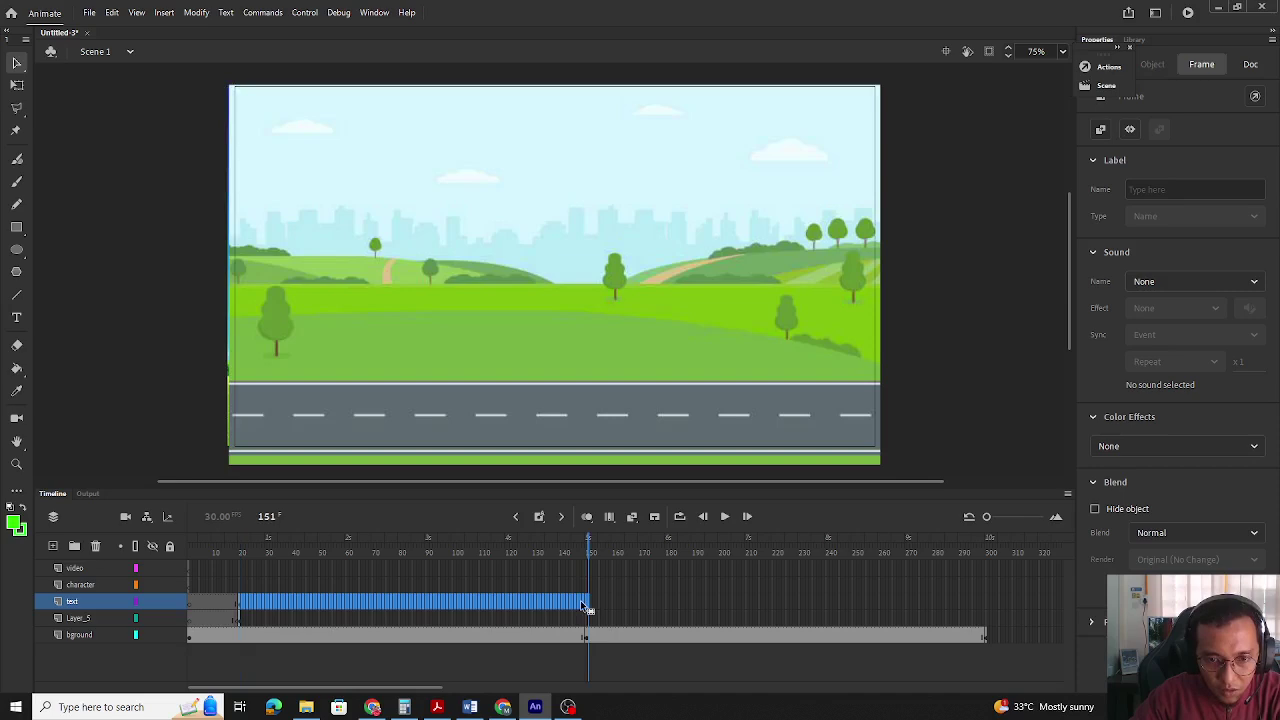
pyautogui.click(583, 601)
pyautogui.click(651, 608)
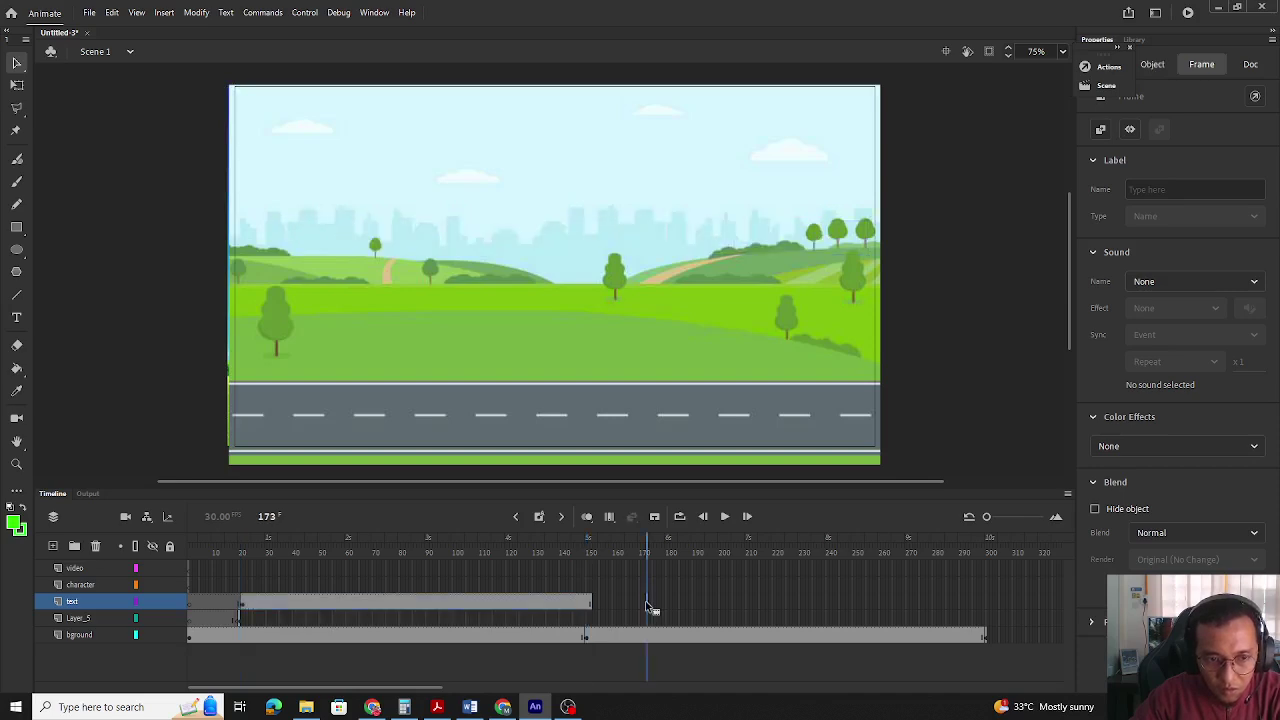
pyautogui.click(589, 620)
pyautogui.hotkey('shift', 'F5')
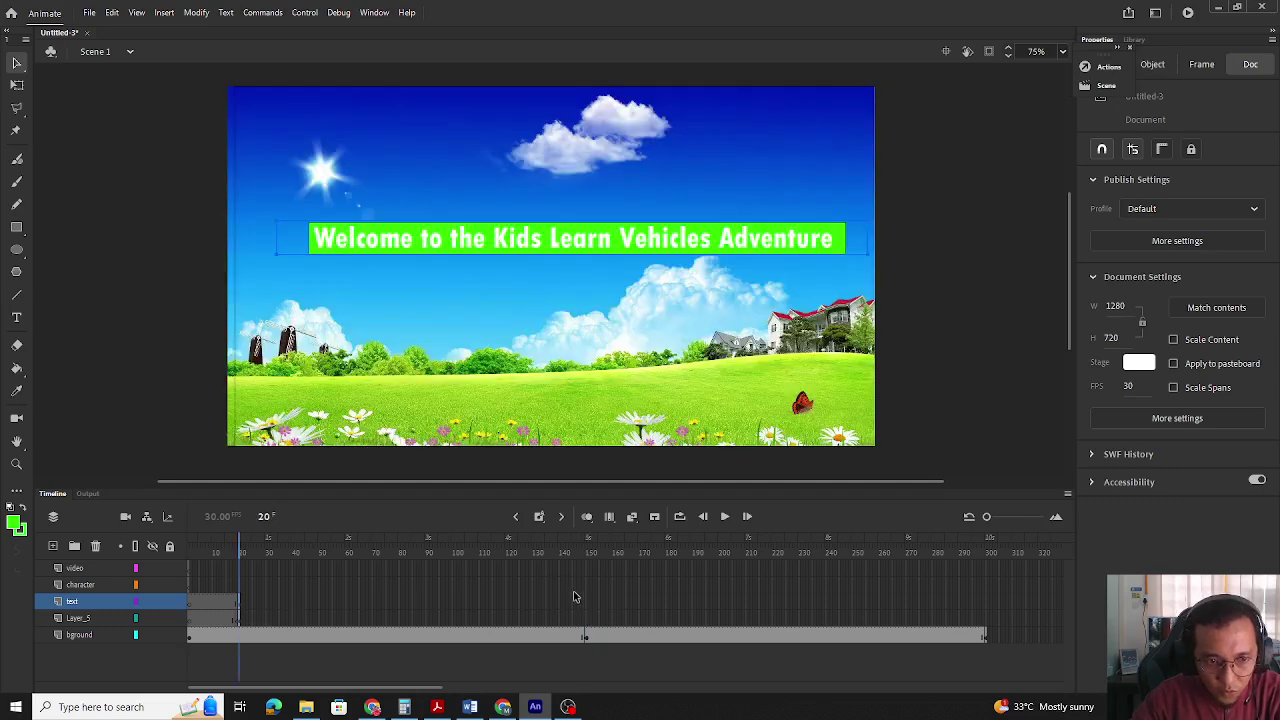
# Extend the welcome text on the text layer by inserting a keyframe over the frames from 20 to 146.
pyautogui.keyDown('shift'); pyautogui.click(575, 601); pyautogui.keyUp('shift')
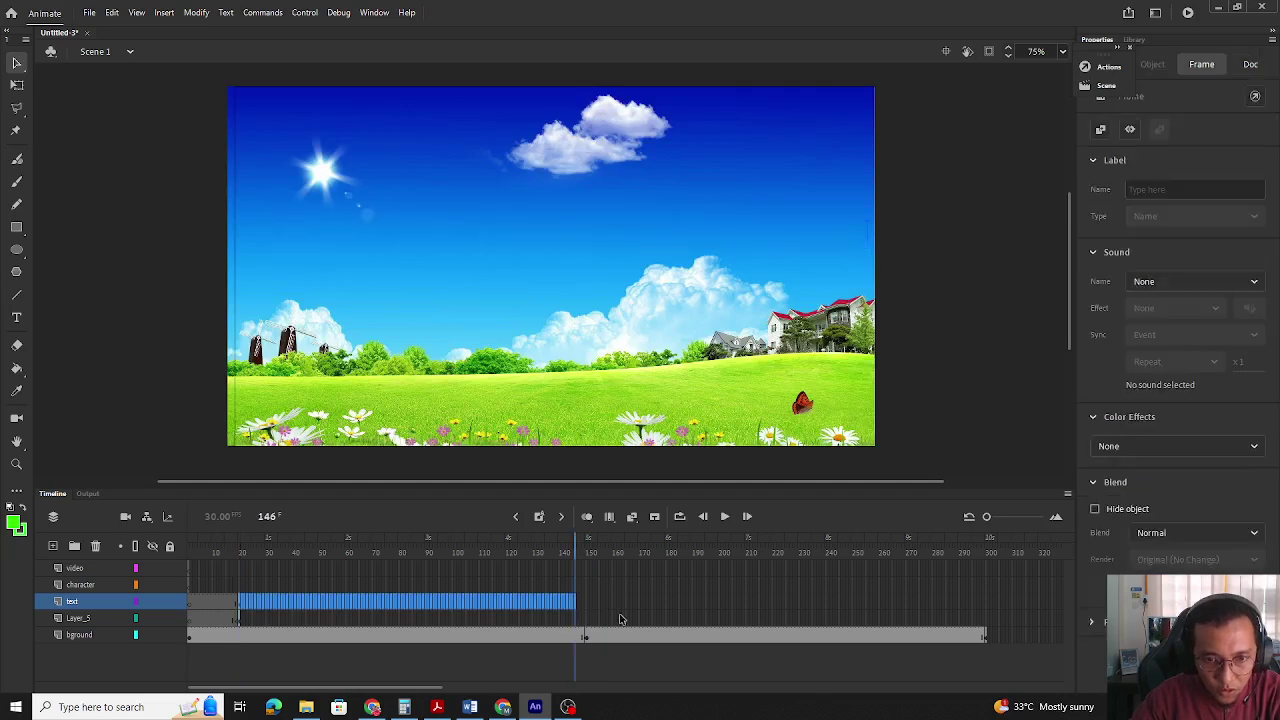
pyautogui.rightClick(573, 604)
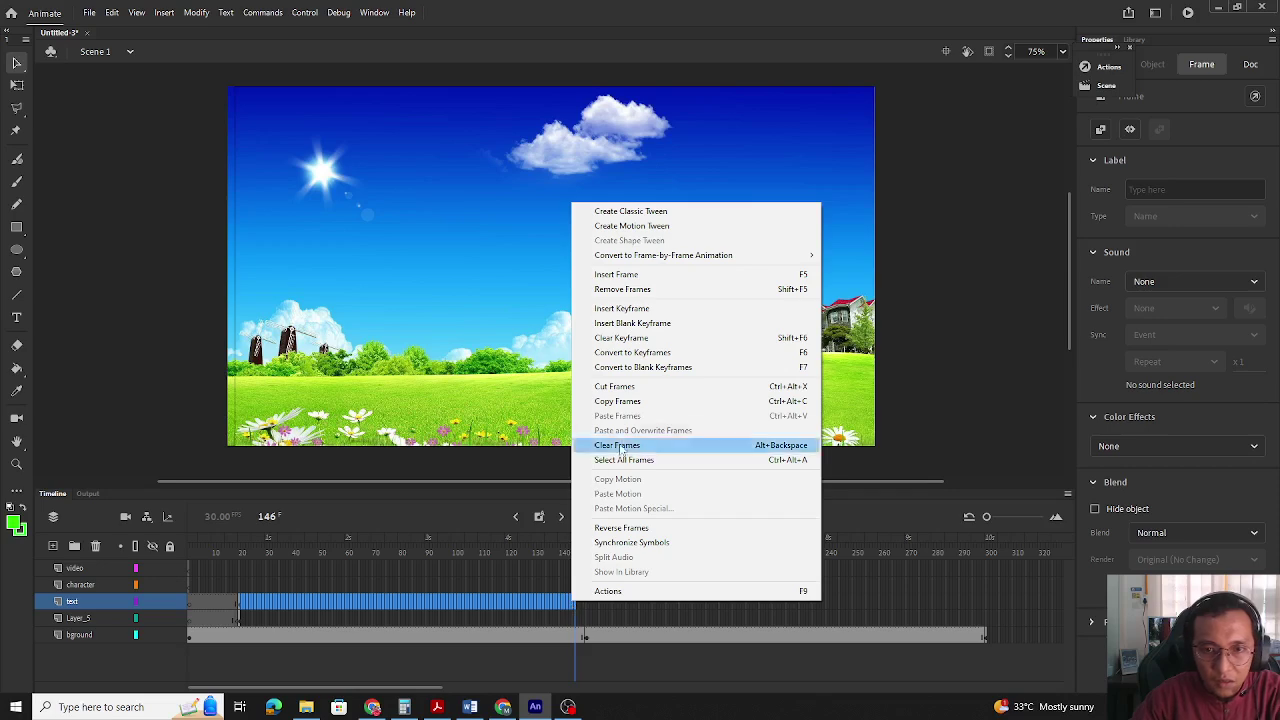
pyautogui.click(622, 308)
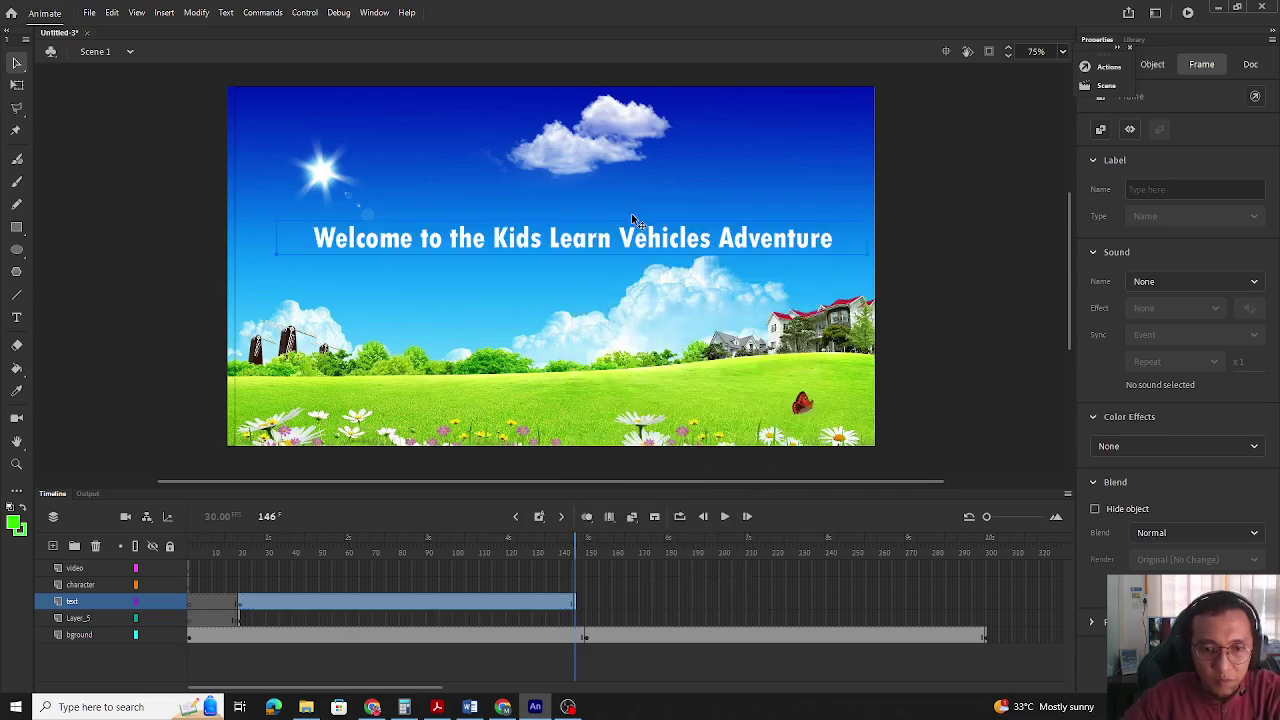
# Extend the green banner on Layer_5 by inserting a keyframe over the frames from 21 to 146.
pyautogui.click(241, 619)
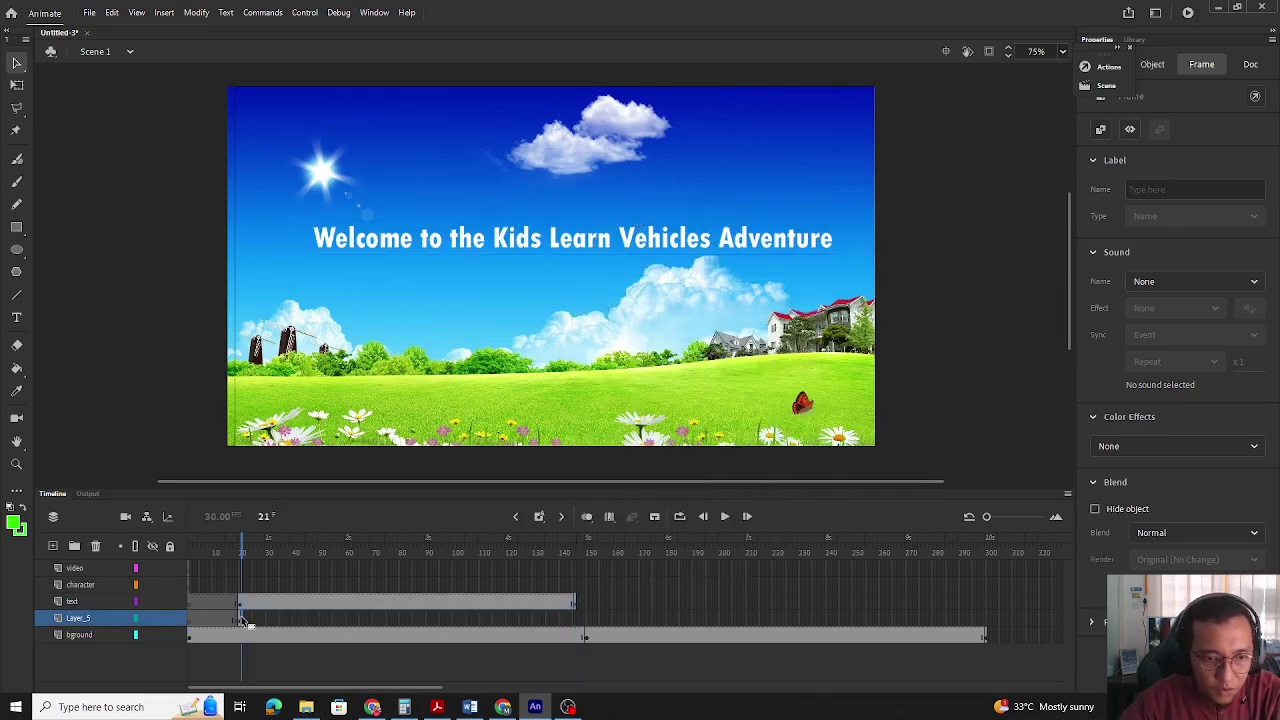
pyautogui.keyDown('shift'); pyautogui.click(574, 619); pyautogui.keyUp('shift')
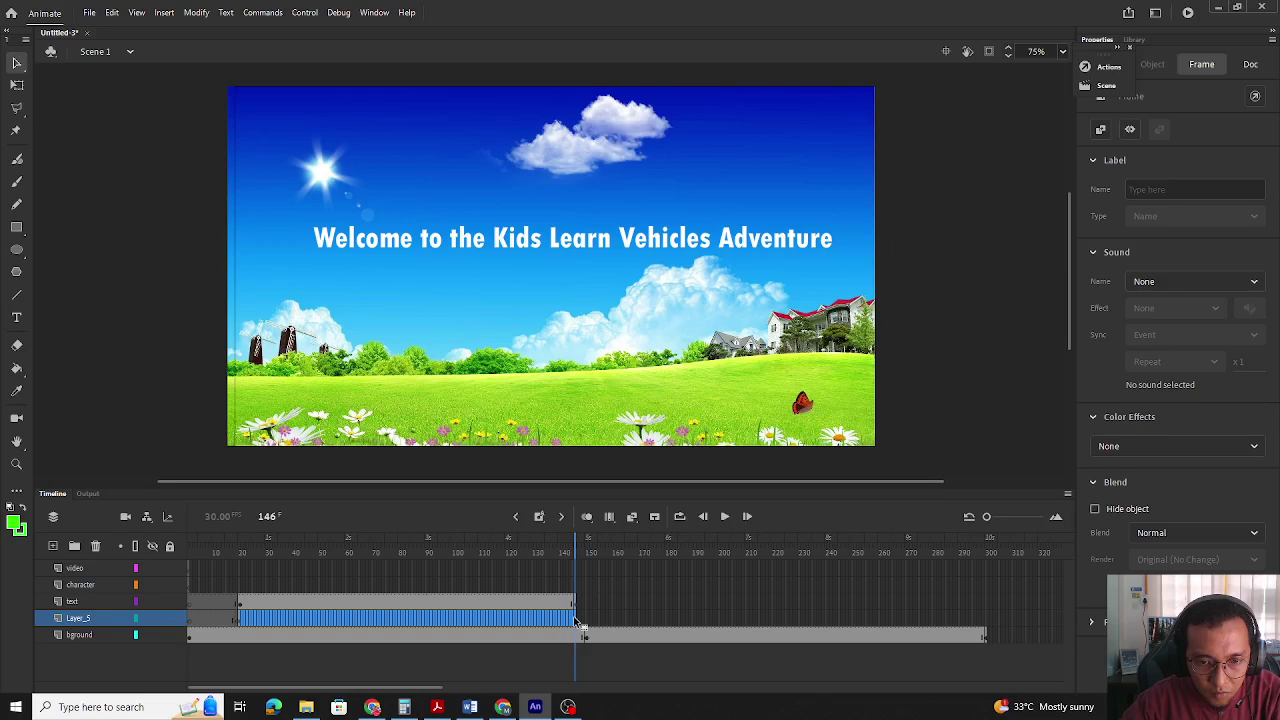
pyautogui.rightClick(574, 619)
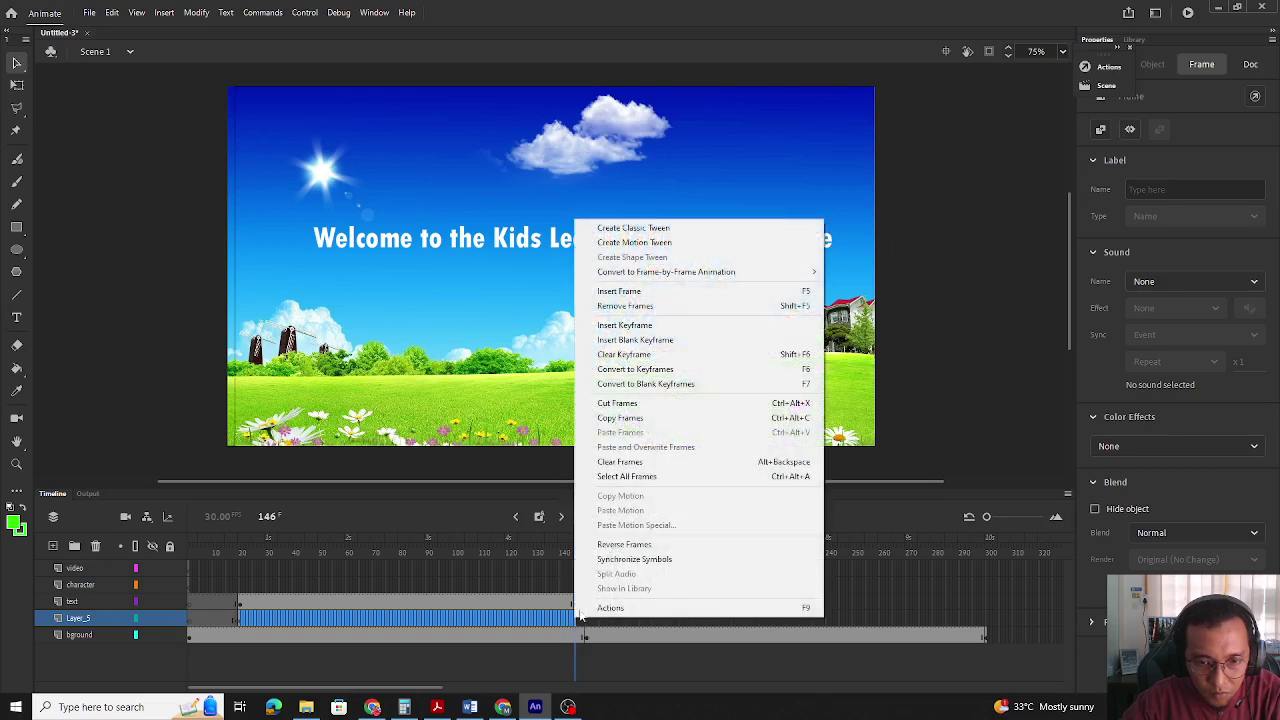
pyautogui.click(651, 330)
# Return to frame 1 and play the timeline through frame 300 to preview the display time of the welcome text and banner.
pyautogui.click(758, 553)
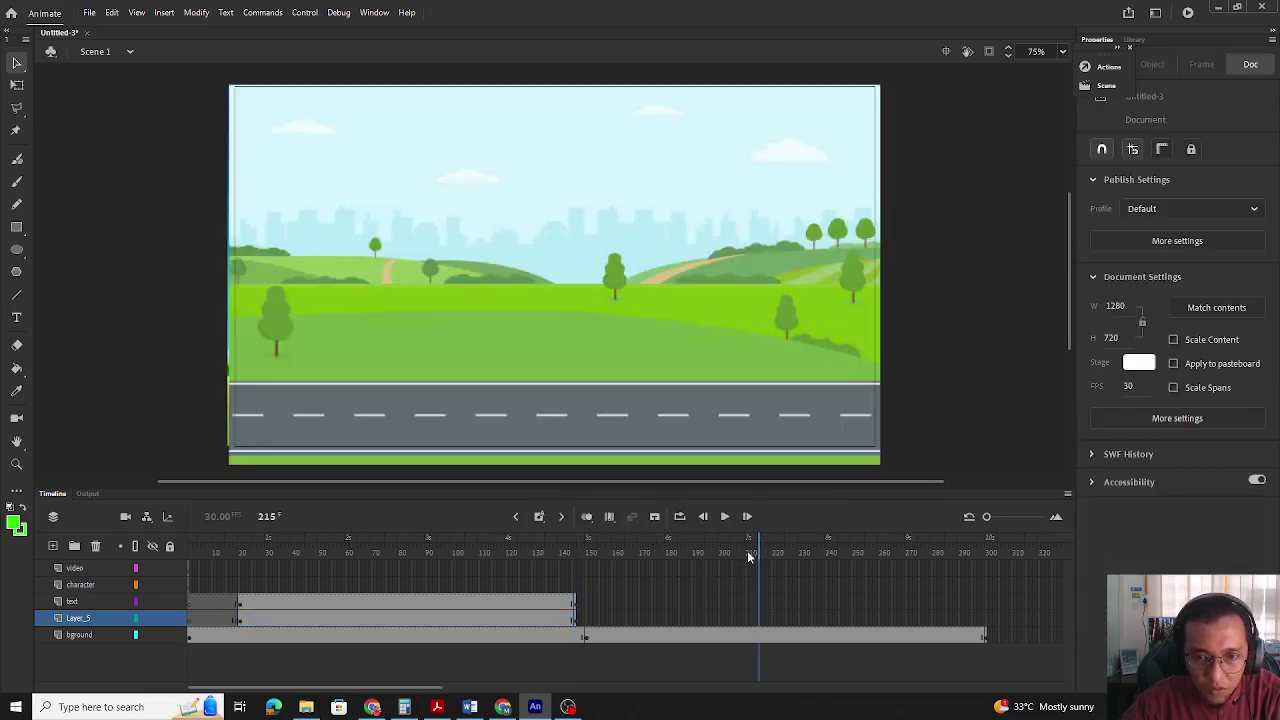
pyautogui.hotkey('shift', ',')
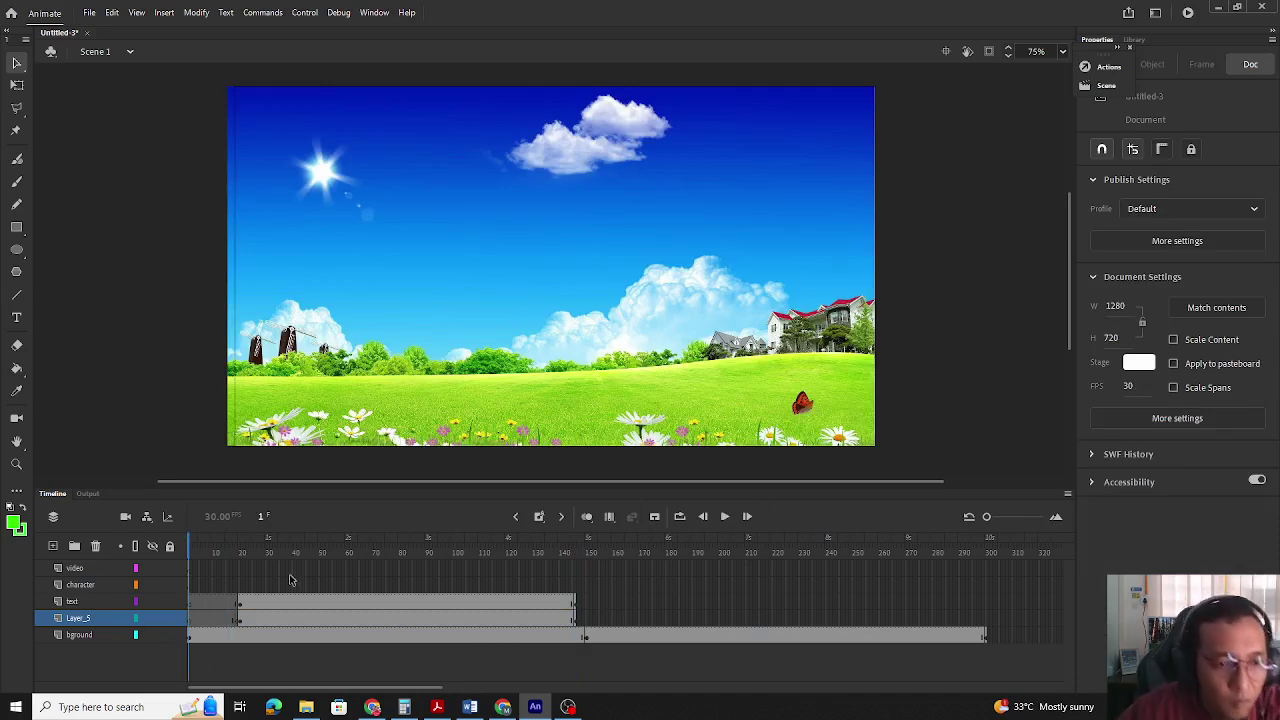
pyautogui.click(725, 517)
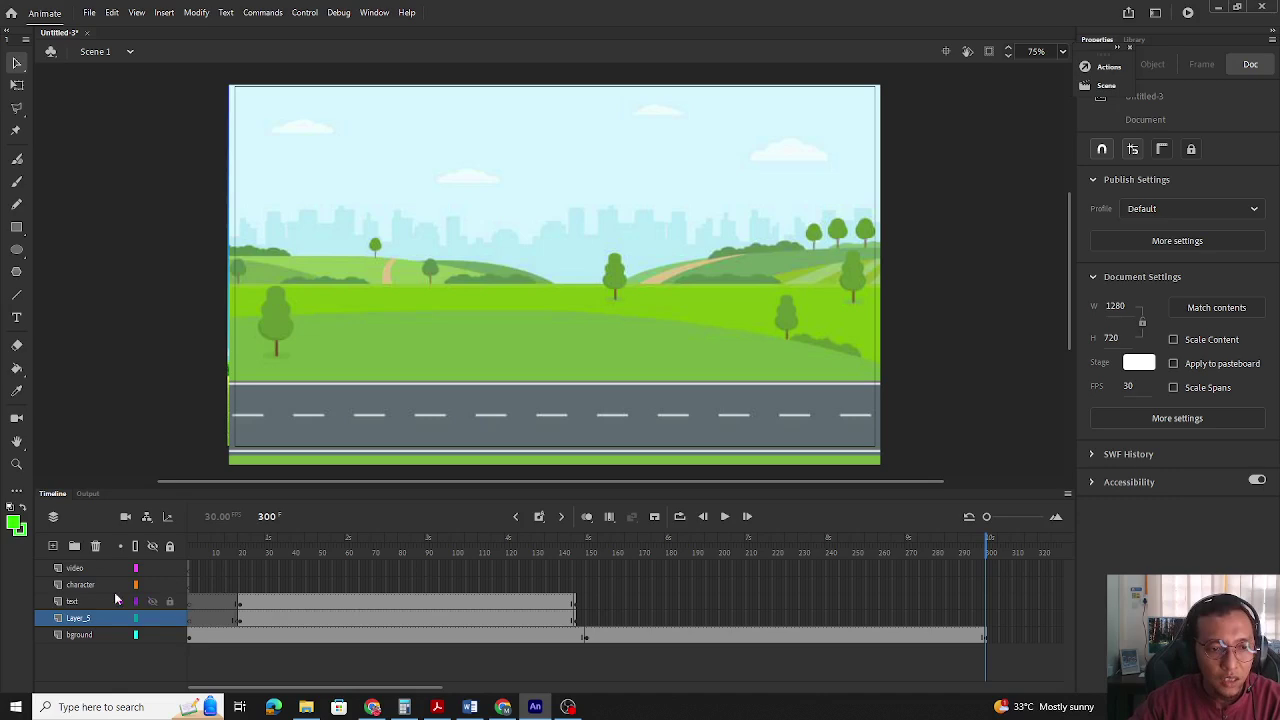
pyautogui.click(586, 516)
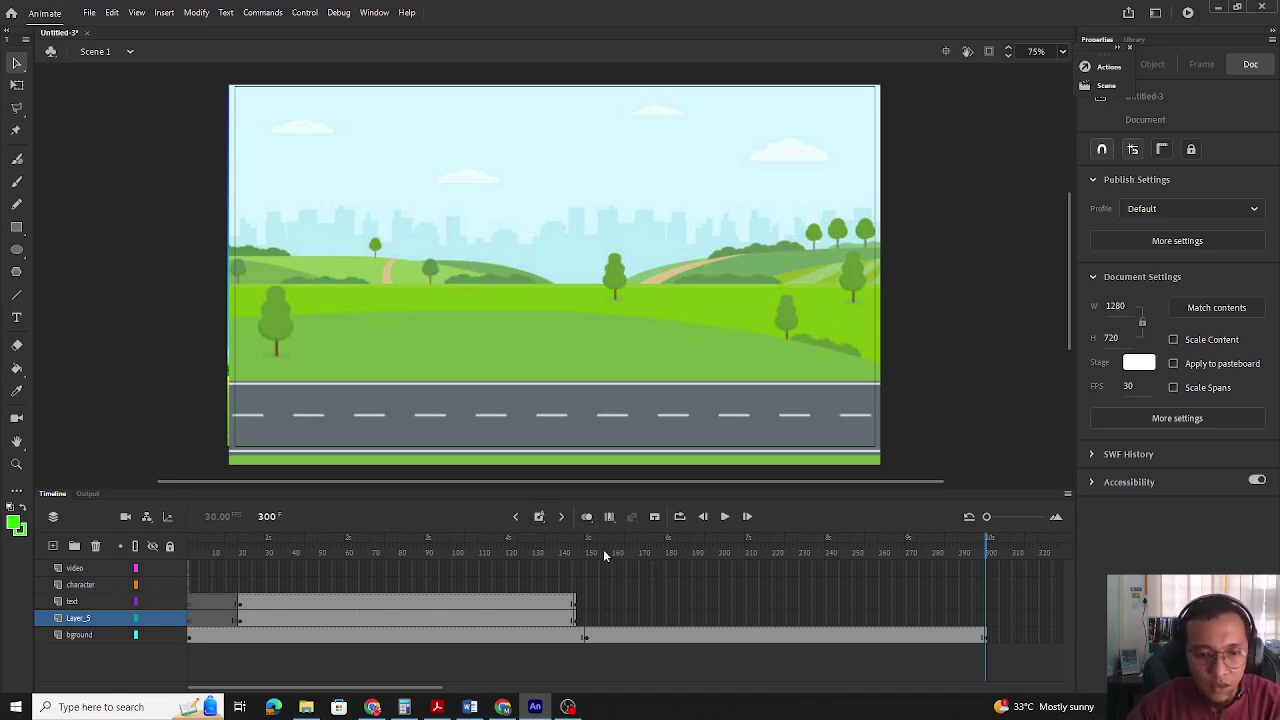